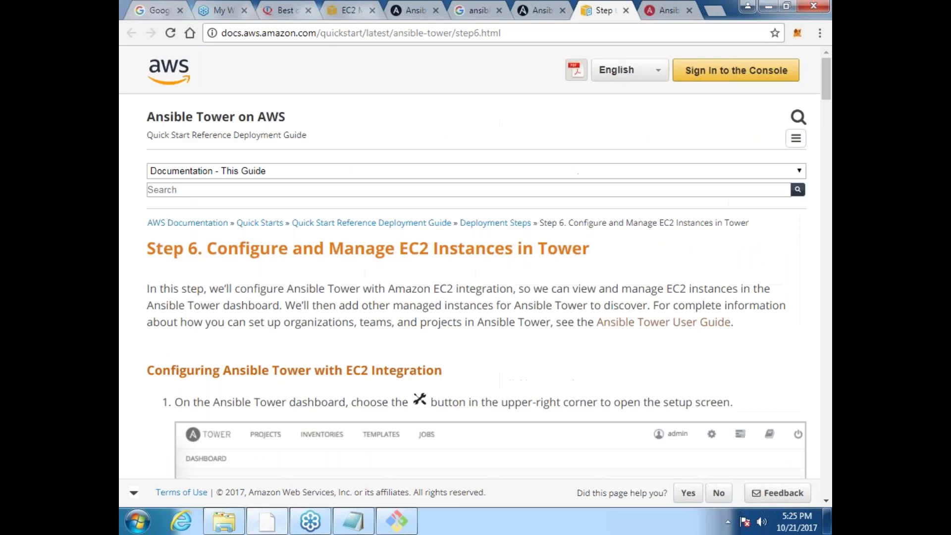
Step: Read through Steps 1–6 of the Ansible Tower on AWS Deployment Steps, then return to the Tower sign-in page
left_click(495, 223)
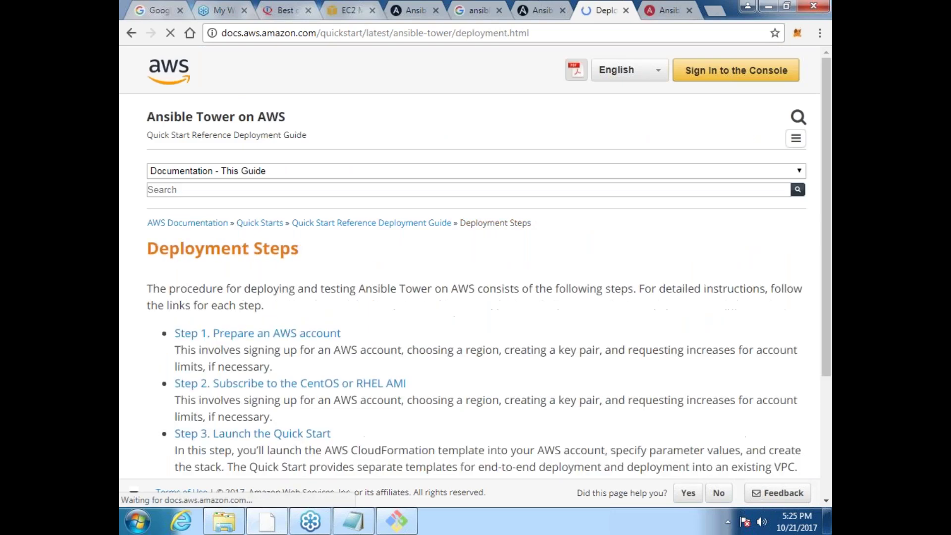
scroll(470, 263, "down", 1)
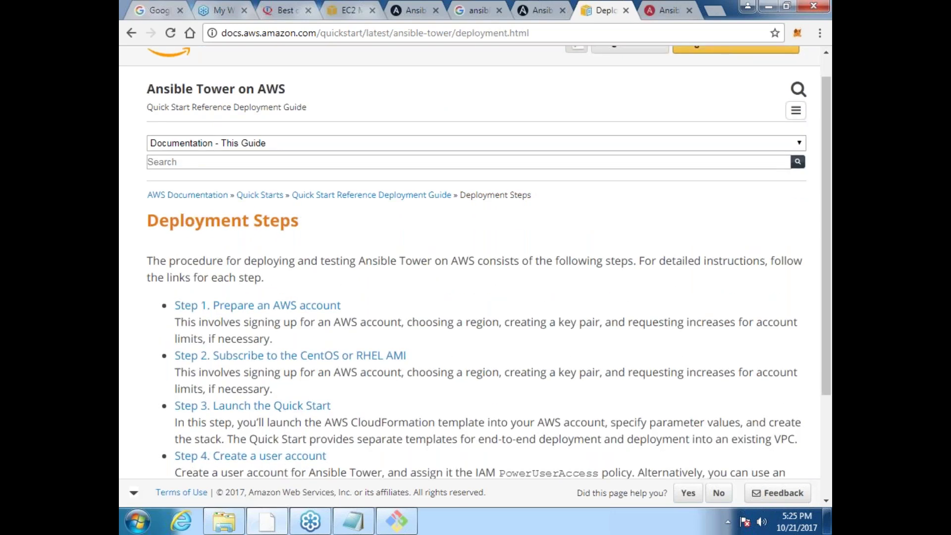
scroll(470, 262, "down", 3)
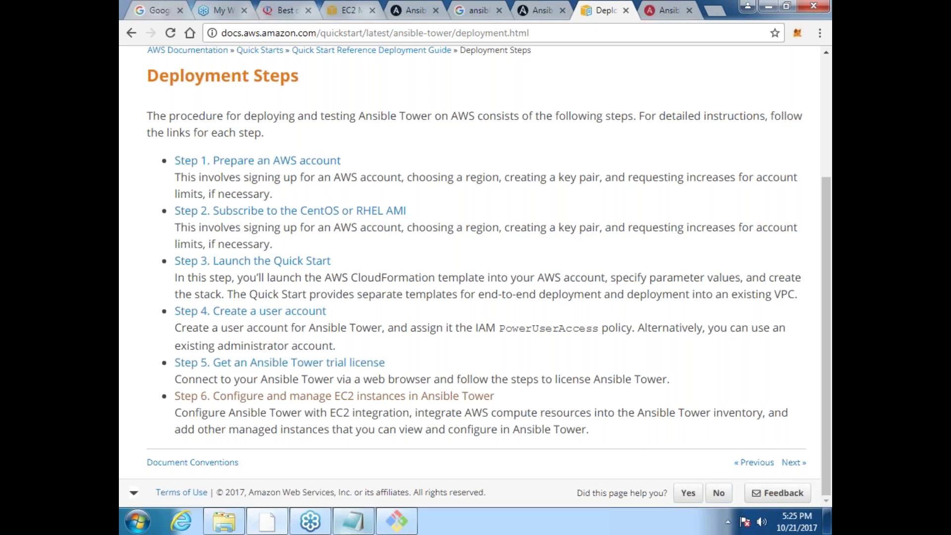
left_click(674, 8)
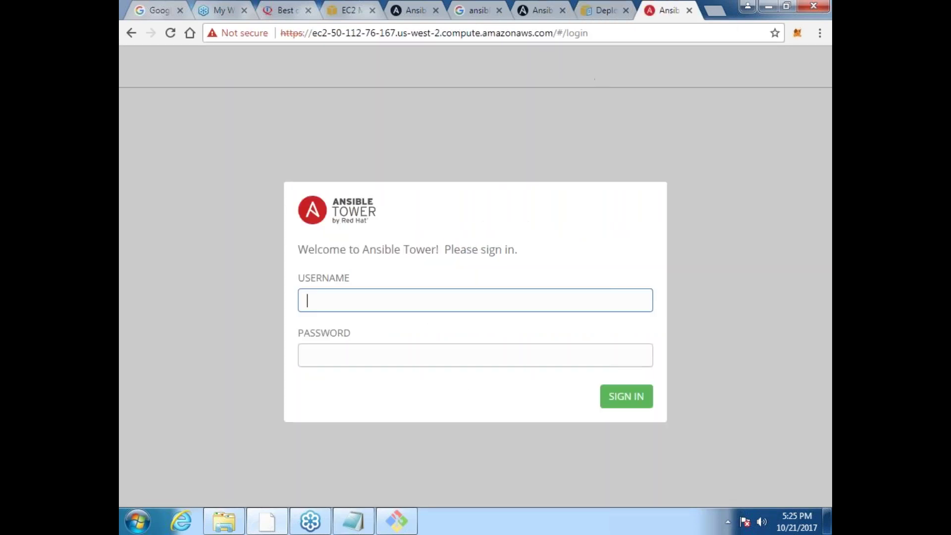
Step: Search the web for the Ansible Tower default login and open the Login as a Superuser documentation
type("root")
left_click(715, 10)
type("de")
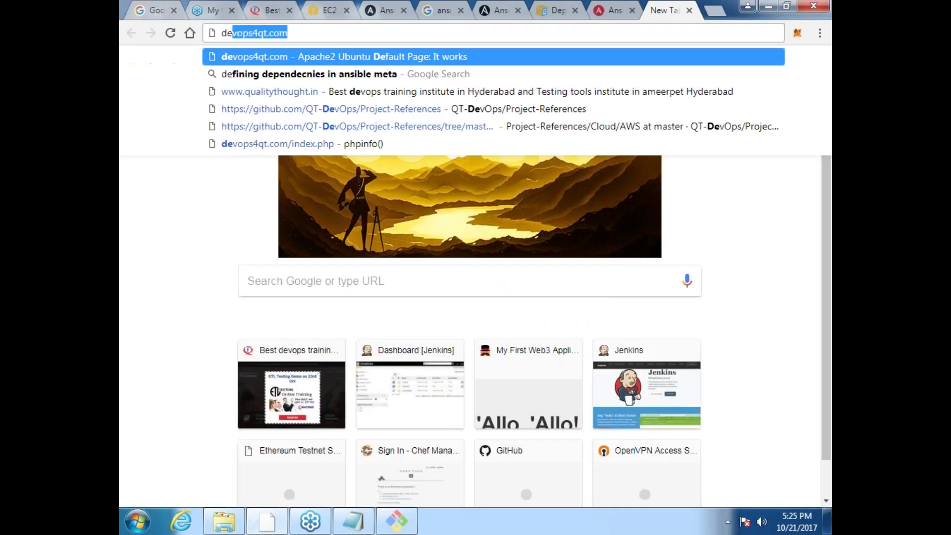
type("fault ansible t")
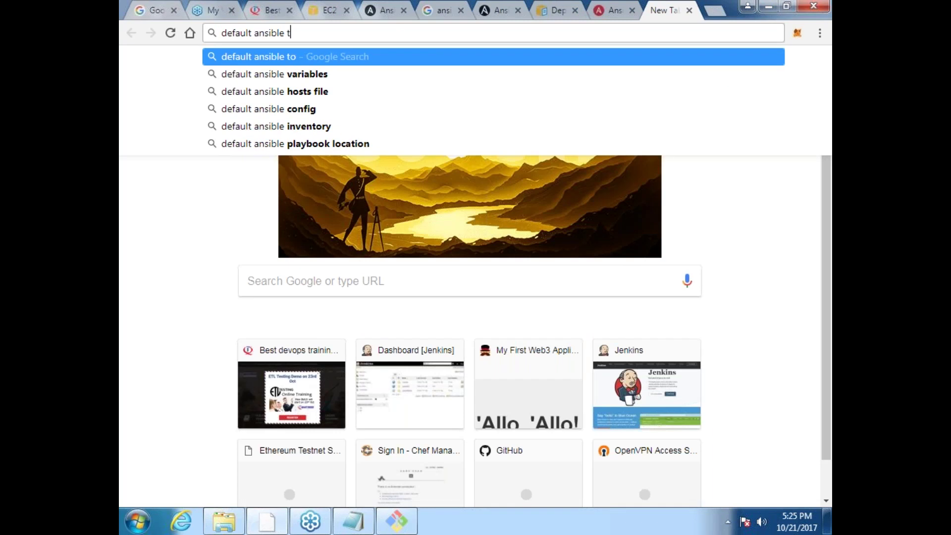
type("ower")
key("Down")
key("Down")
key("Return")
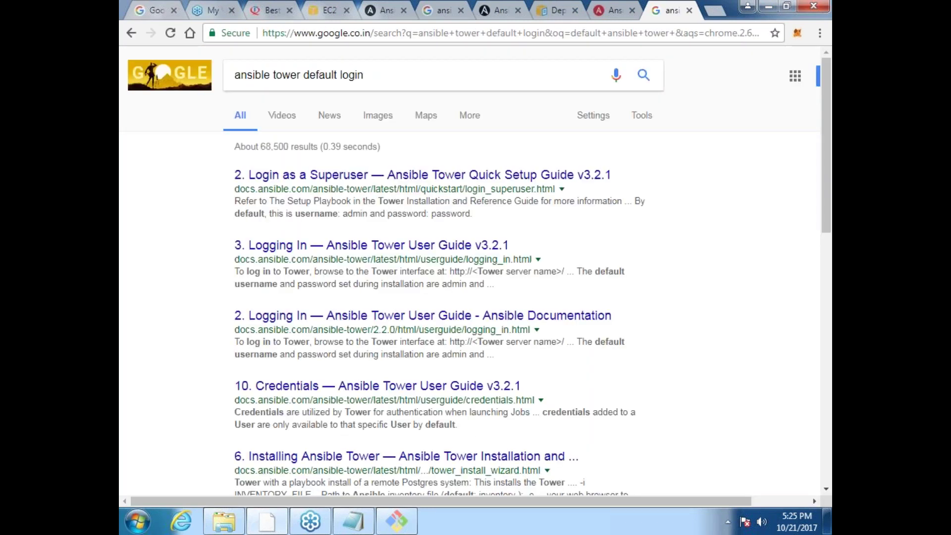
left_click(421, 175)
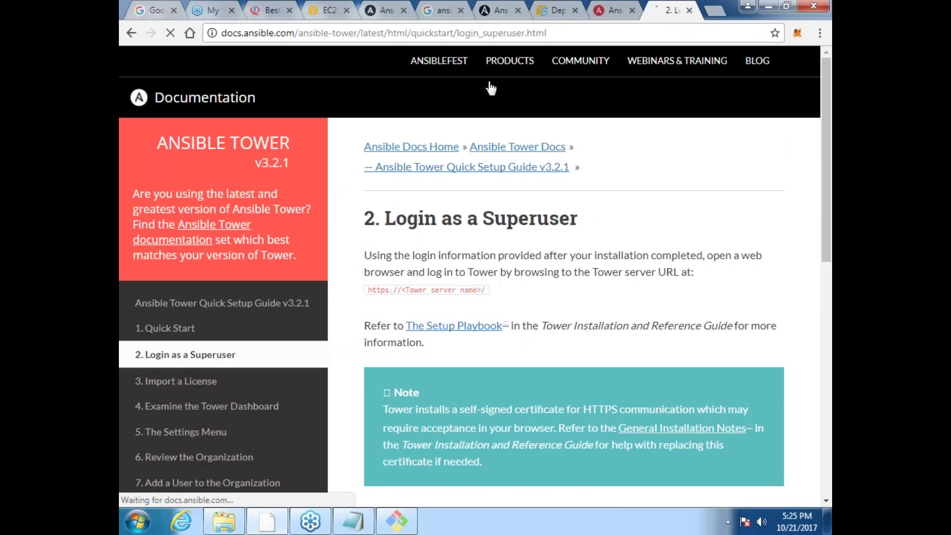
Step: Try signing in to Tower as admin with the default password
left_click(614, 10)
left_click(315, 301)
type("roo")
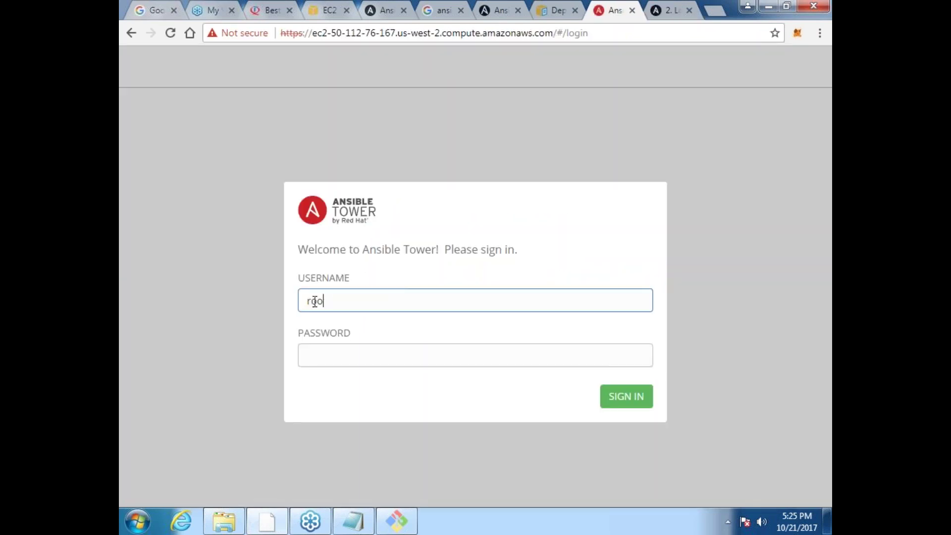
key("BackSpace")
key("BackSpace")
type("admin")
key("Tab")
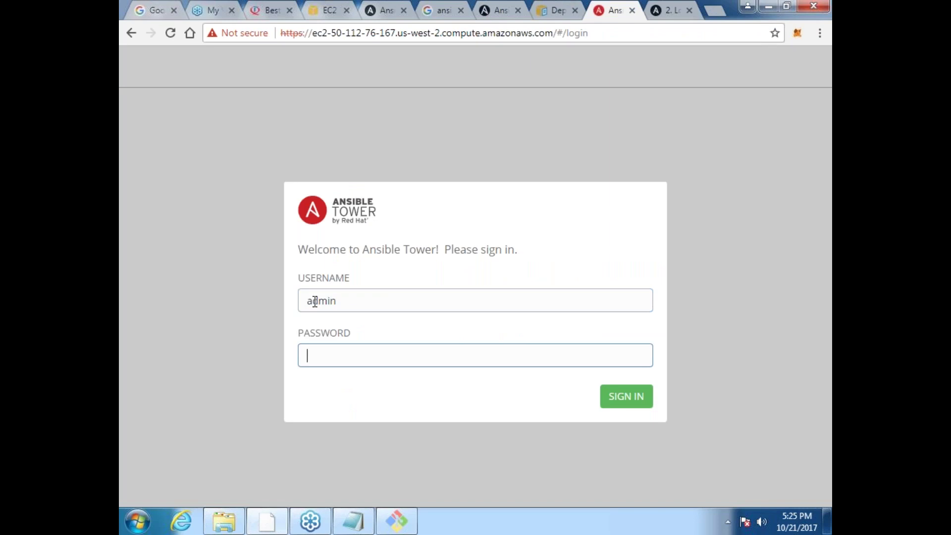
type("password")
key("Return")
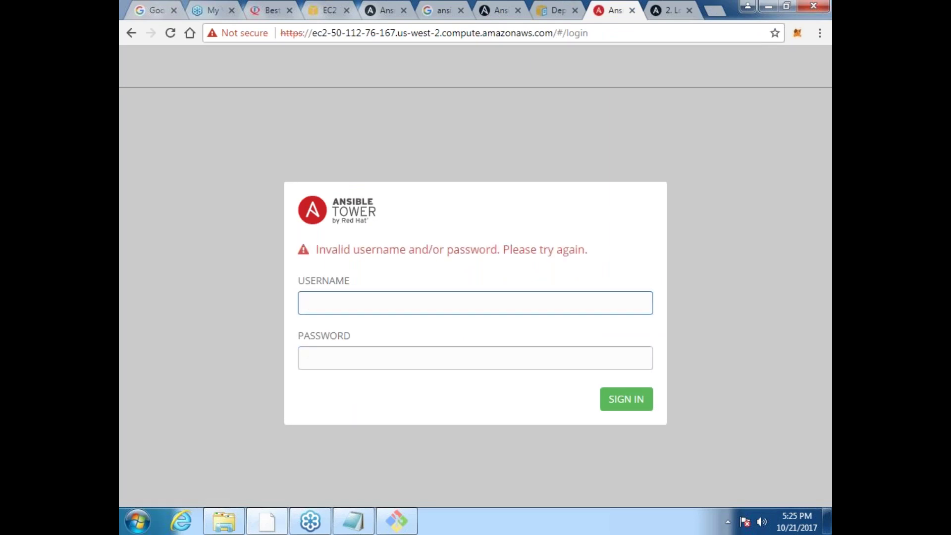
Step: Reread the superuser login documentation for the correct credentials
left_click(664, 11)
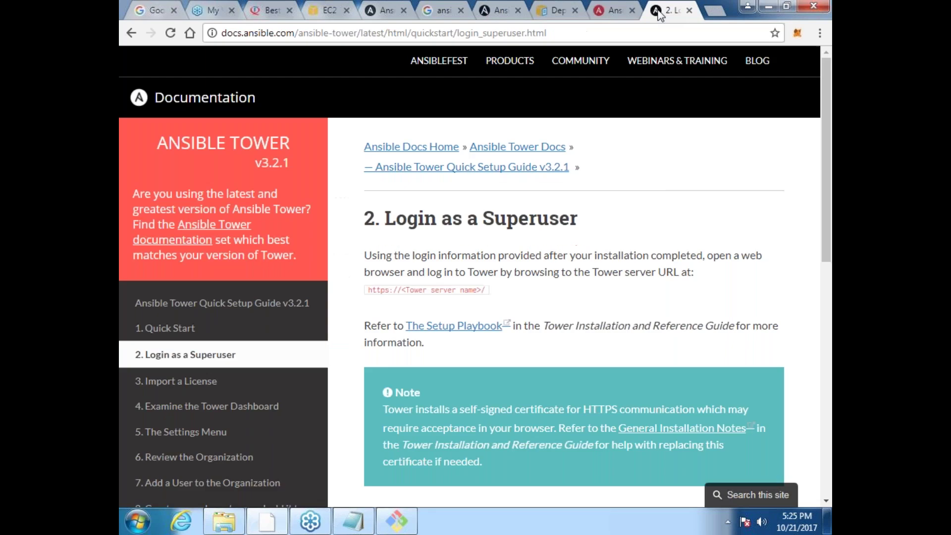
scroll(730, 271, "down", 1)
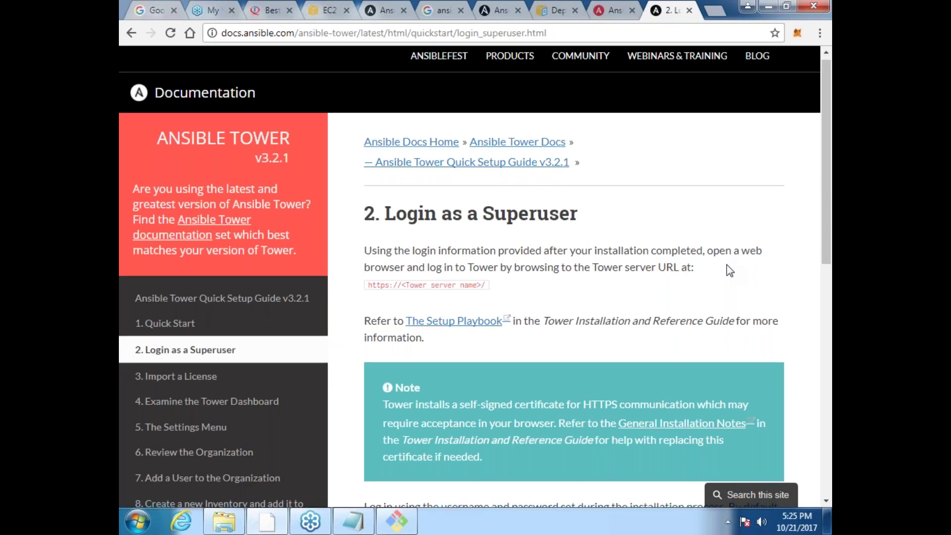
scroll(729, 270, "down", 5)
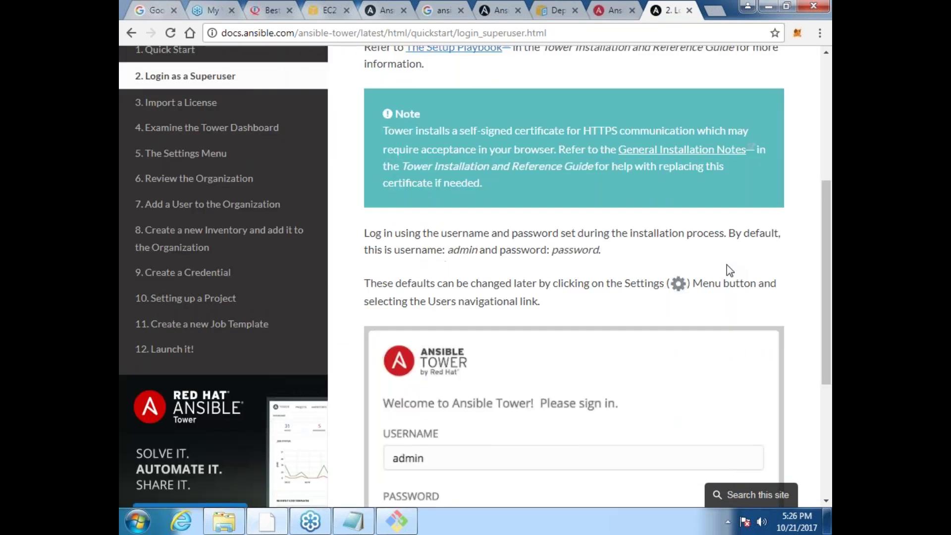
scroll(728, 268, "down", 5)
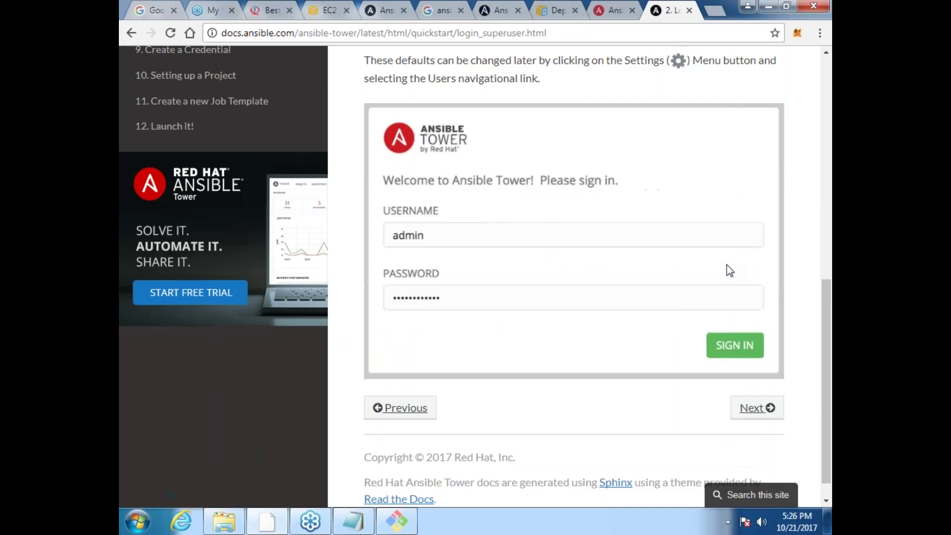
scroll(731, 270, "down", 1)
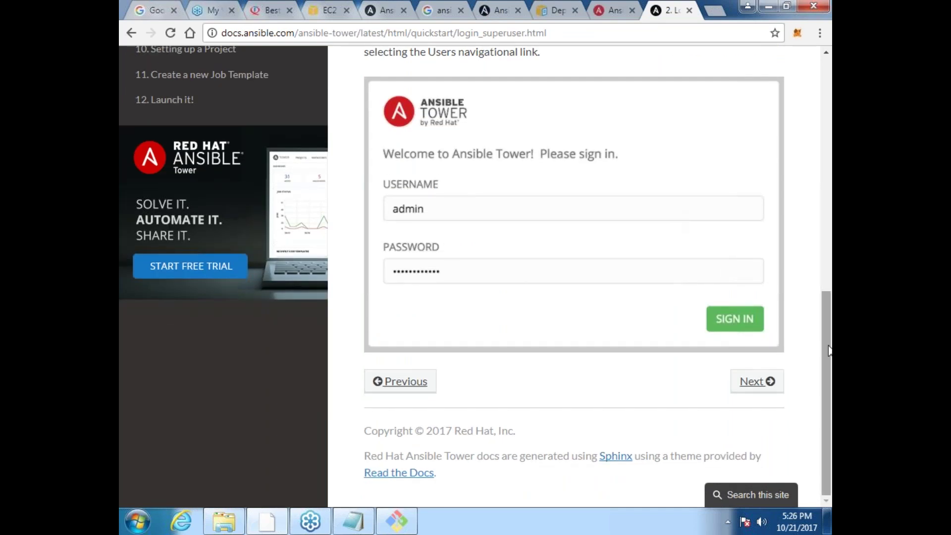
left_click_drag(829, 350, 826, 253)
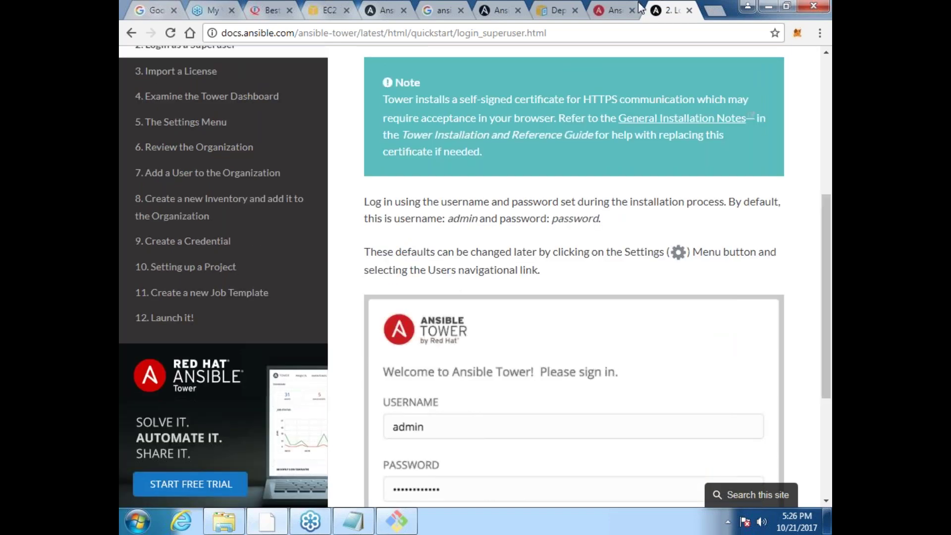
Step: Retry the Tower sign-in as admin with a different password
left_click(615, 10)
left_click(338, 311)
type("admin")
key("Tab")
type("********")
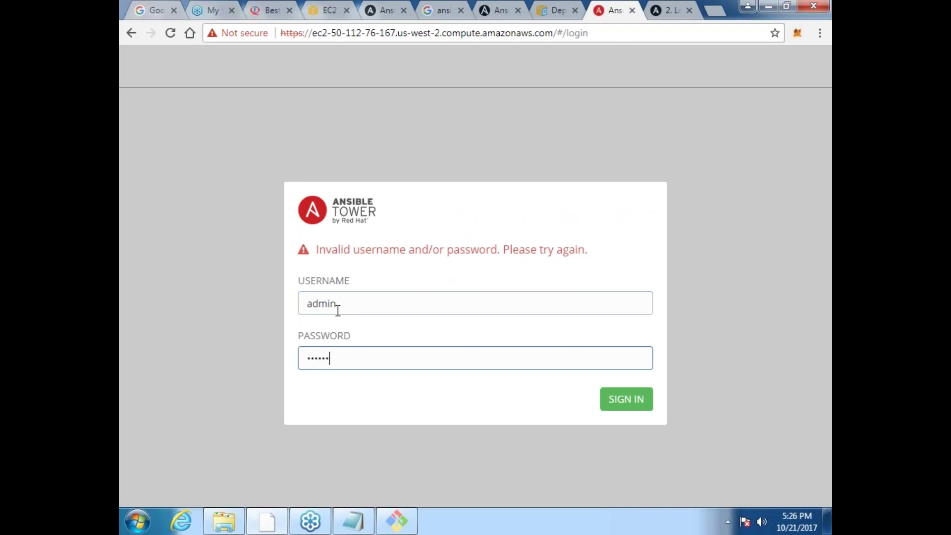
key("Return")
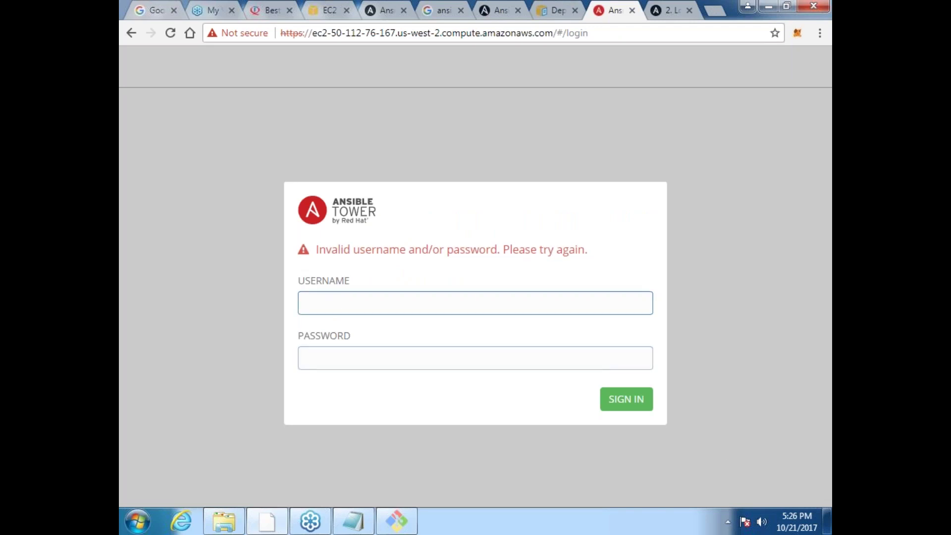
Step: Look over the superuser login docs, the Tower trial page and the Tower User Guide contents
left_click(667, 10)
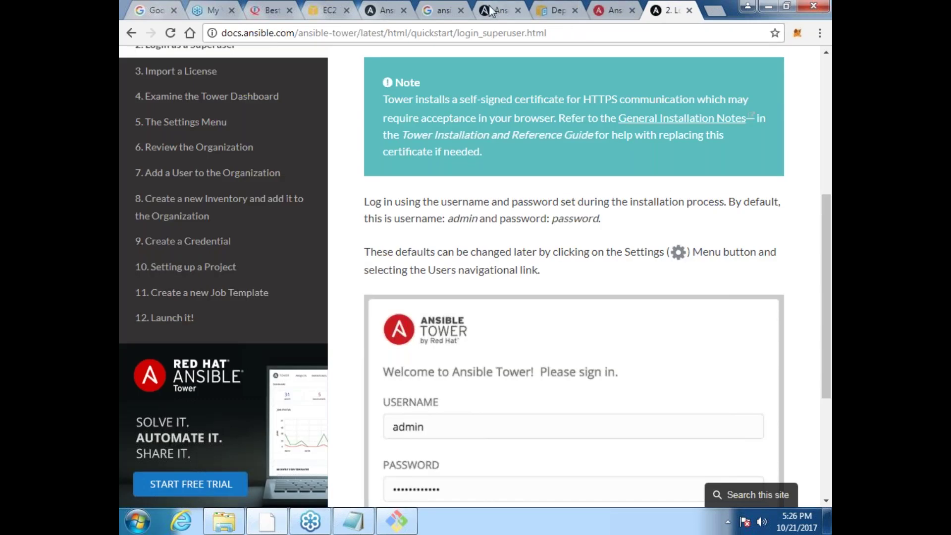
left_click(494, 11)
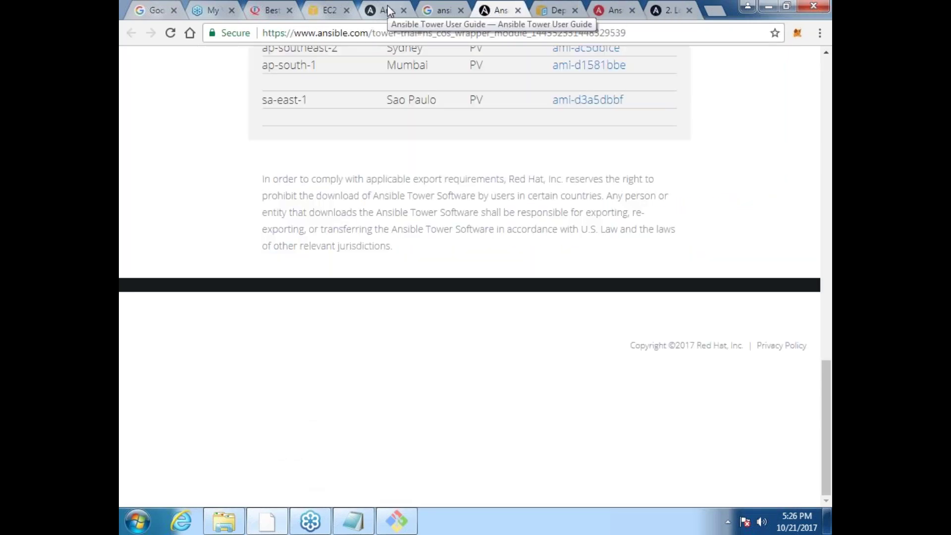
left_click(389, 10)
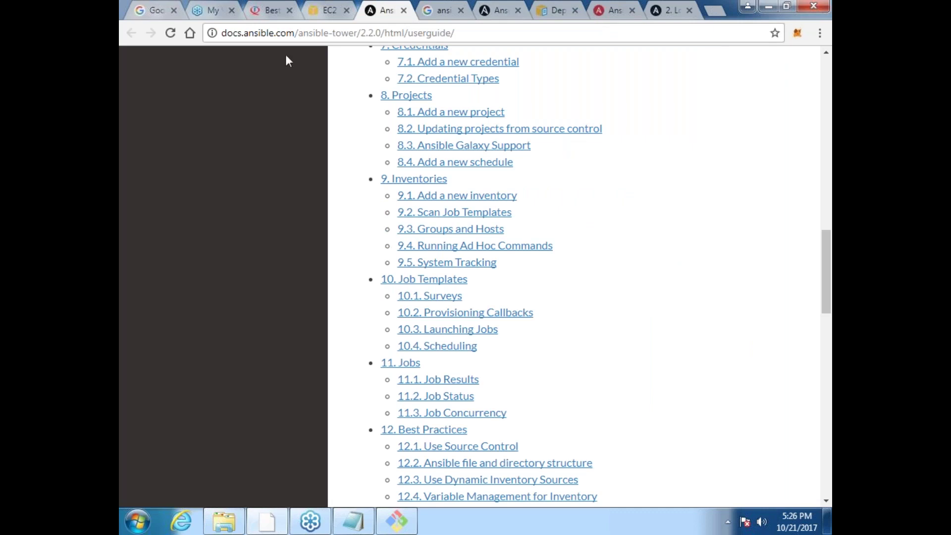
Step: Search Google for 'ansible tower' and open the Ansible Tower page on ansible.com
left_click(376, 34)
type("ansible")
key("Right")
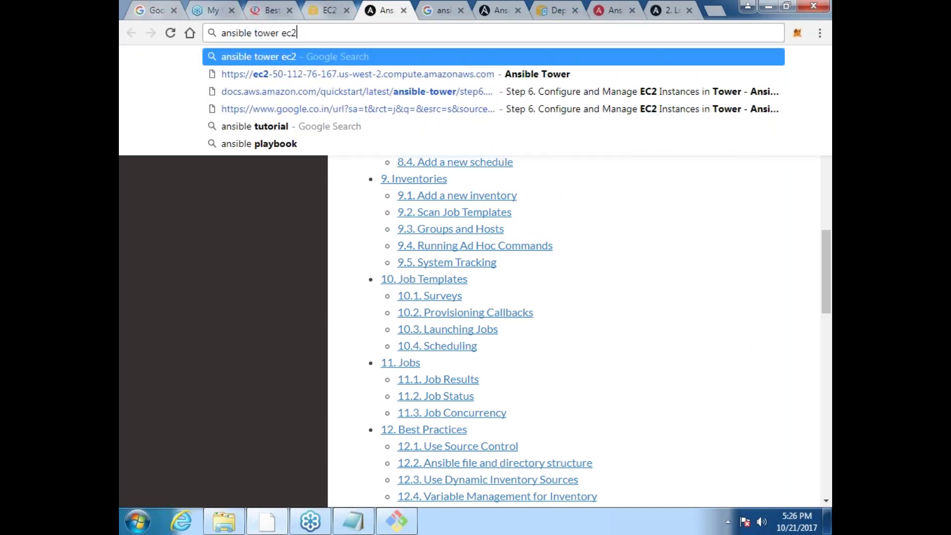
key("BackSpace")
key("BackSpace")
key("BackSpace")
key("Return")
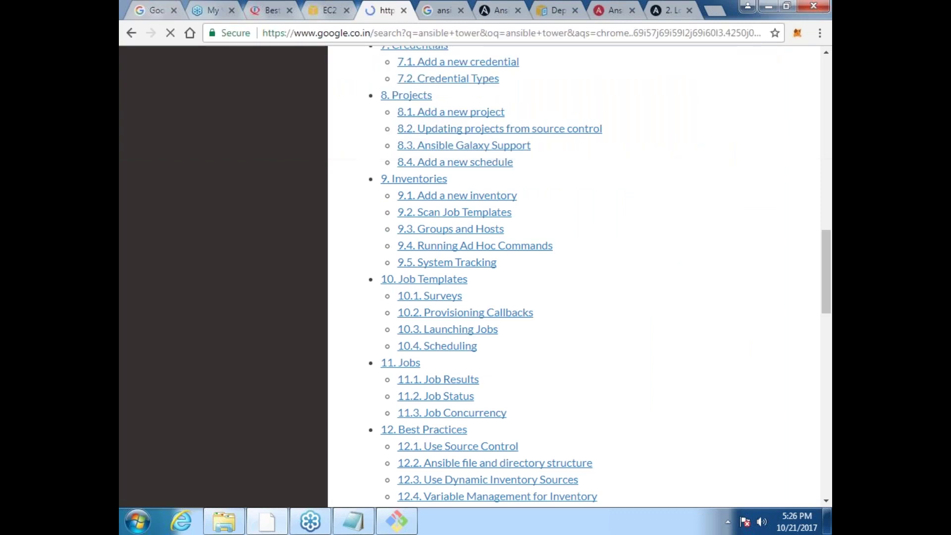
left_click(313, 232)
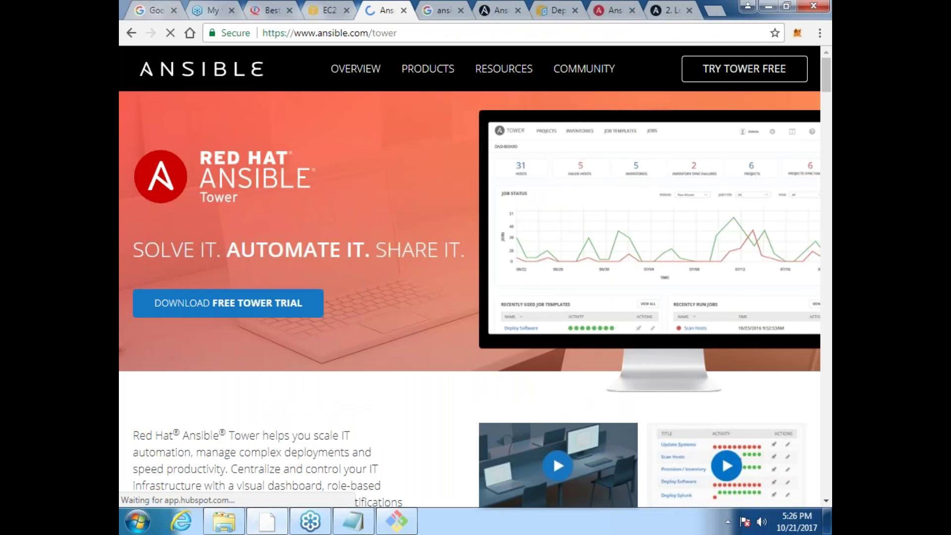
Step: Open the free Tower trial form and enter the last and first name
left_click(228, 302)
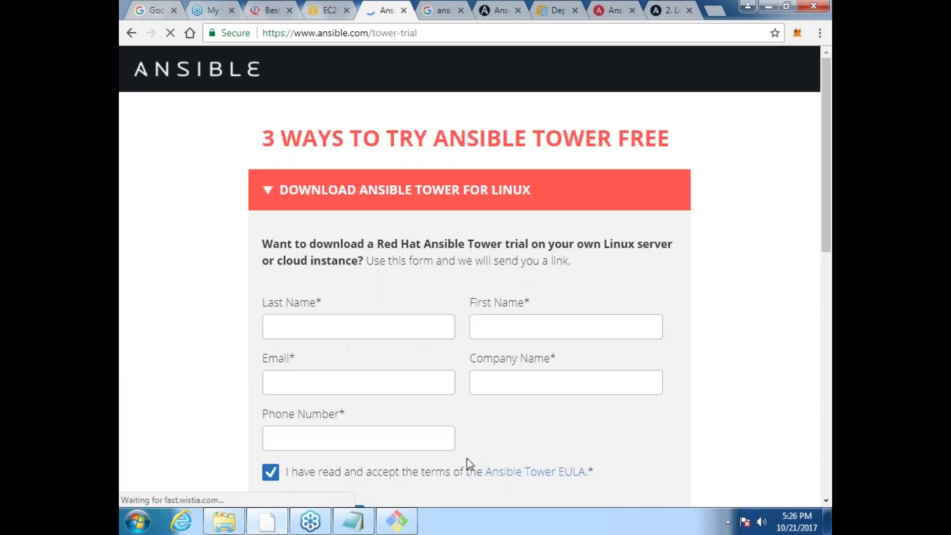
type("quality")
key("Tab")
type("thought")
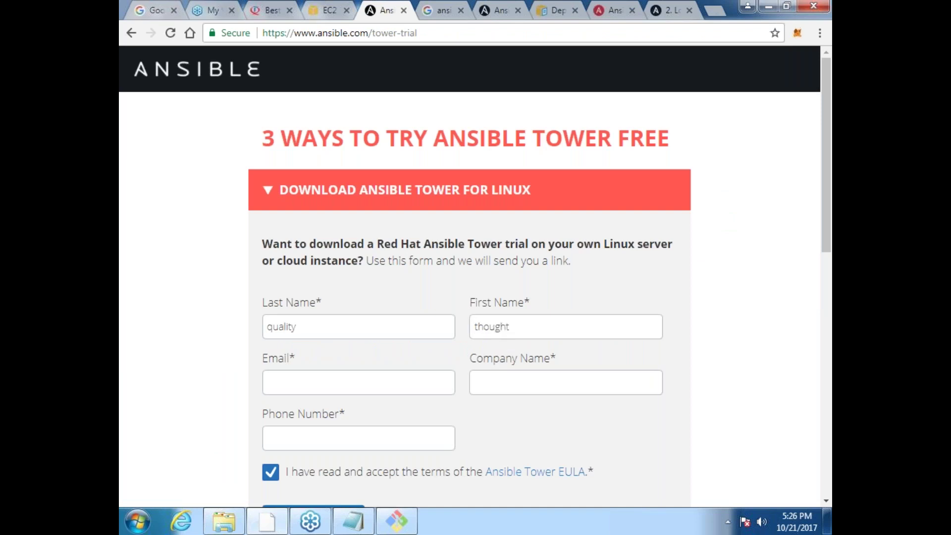
key("Tab")
left_click(824, 228)
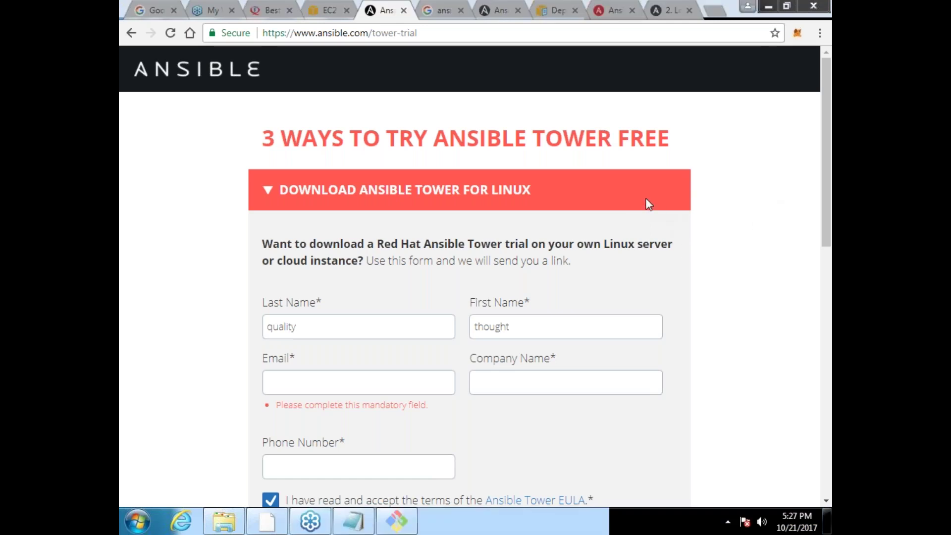
Step: Fill in the email address, company name 'qt' and phone number on the trial form
left_click(295, 378)
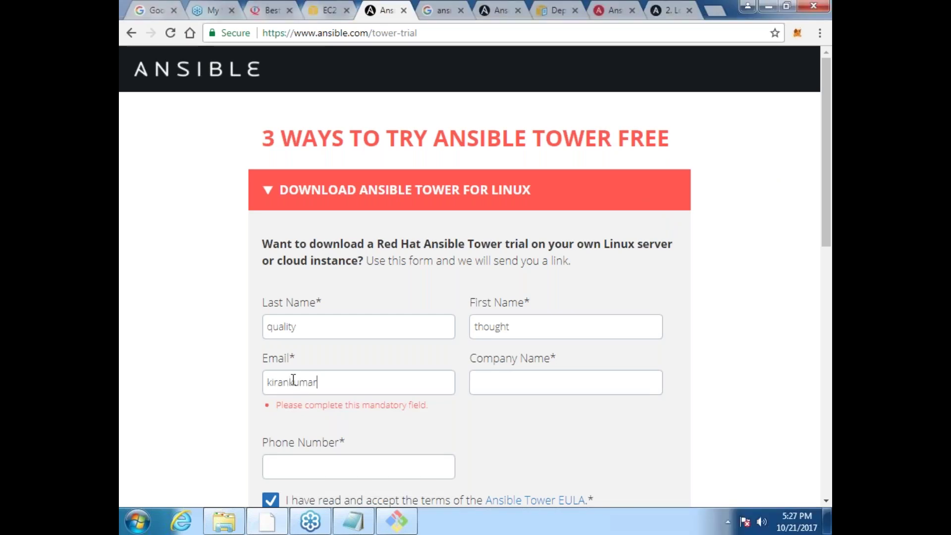
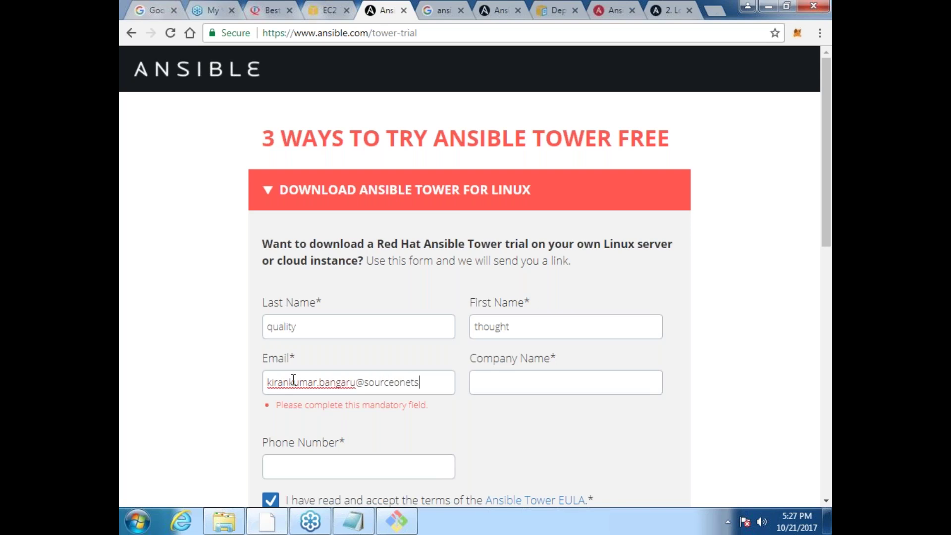
key("Tab")
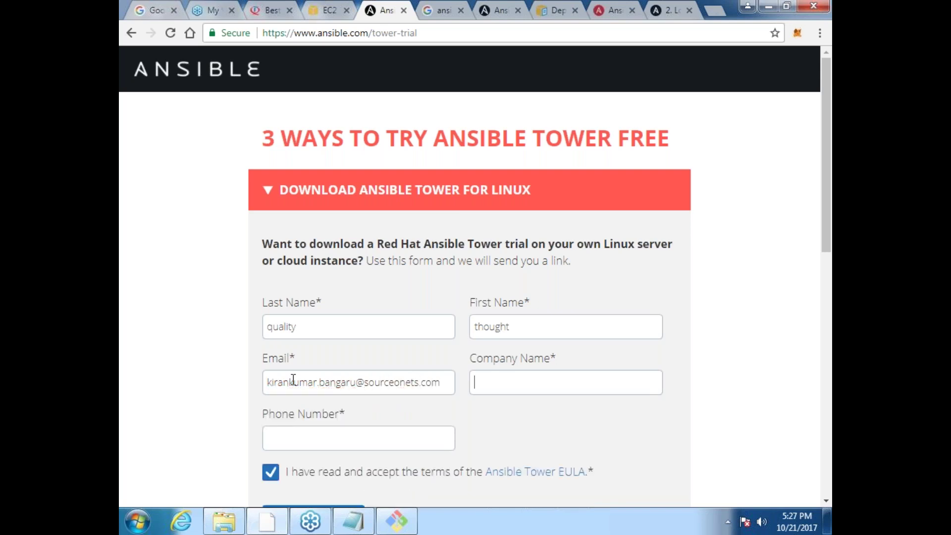
type("qt")
key("Tab")
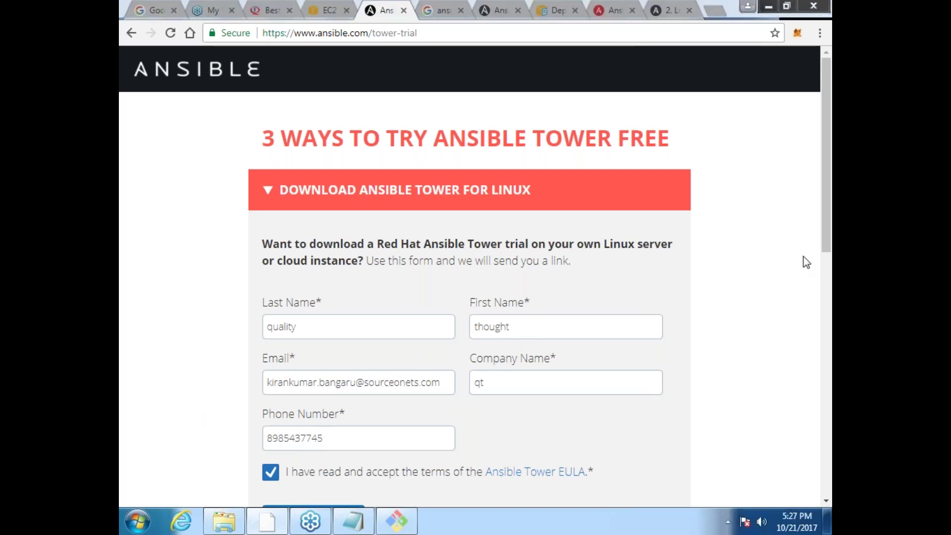
scroll(381, 414, "down", 3)
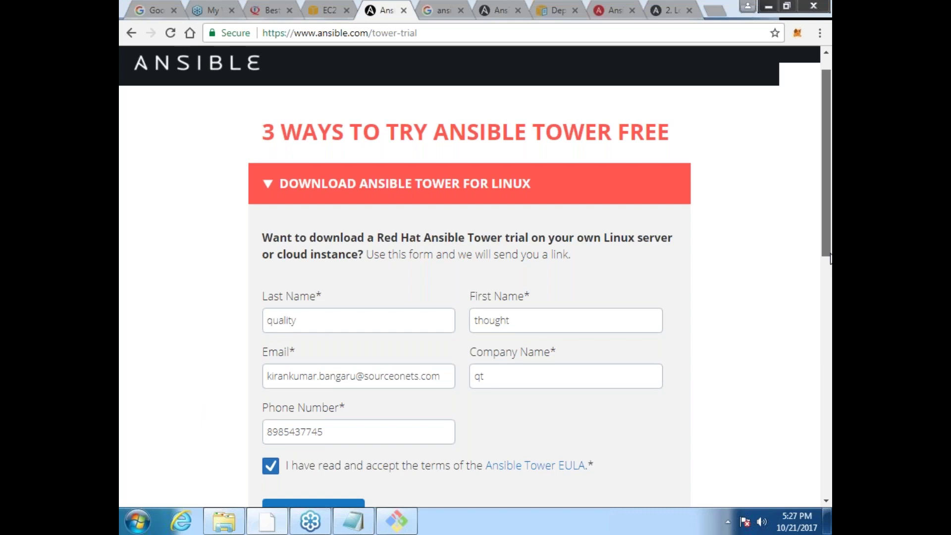
Step: Submit the Tower trial download request and open a new browser tab
left_click(328, 397)
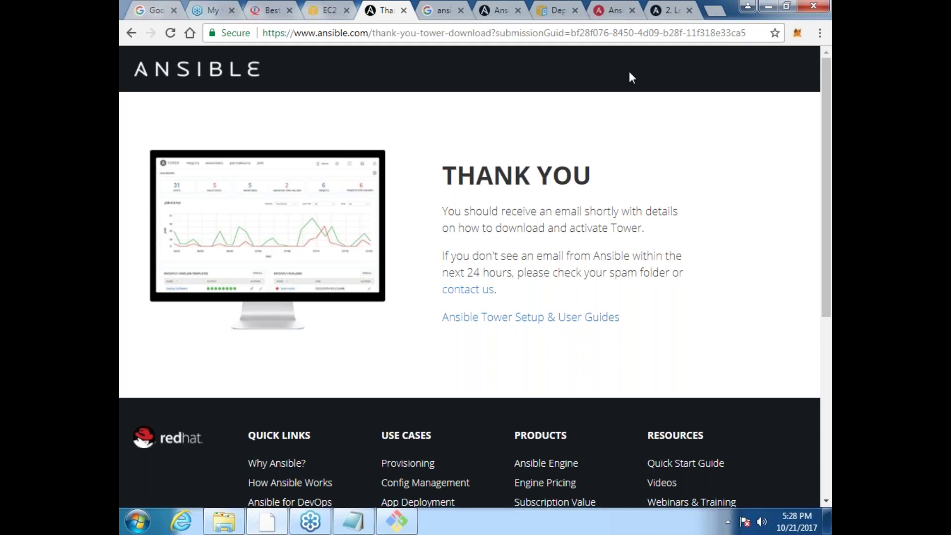
left_click(714, 11)
Step: Sign in to Gmail with the chosen Google account and its password, then return to EC2
type("m")
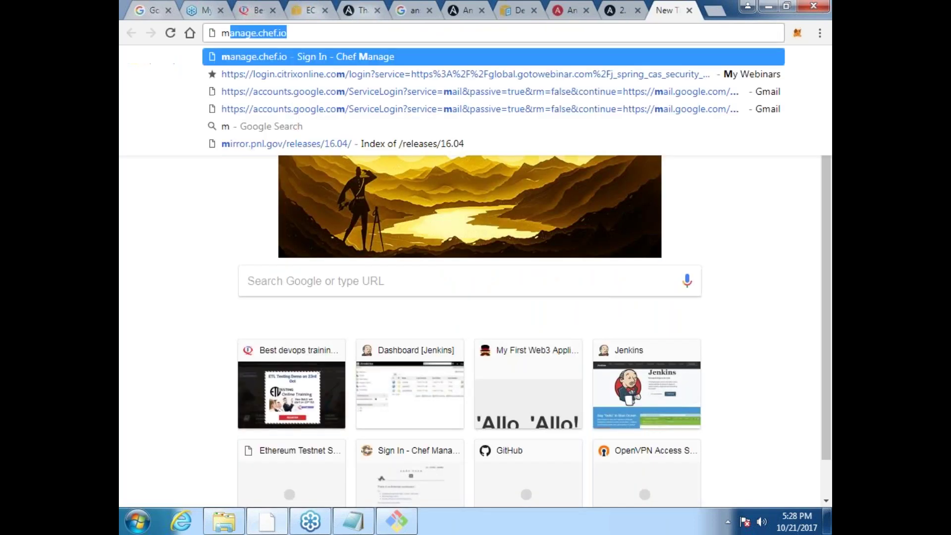
type("ai")
key("Return")
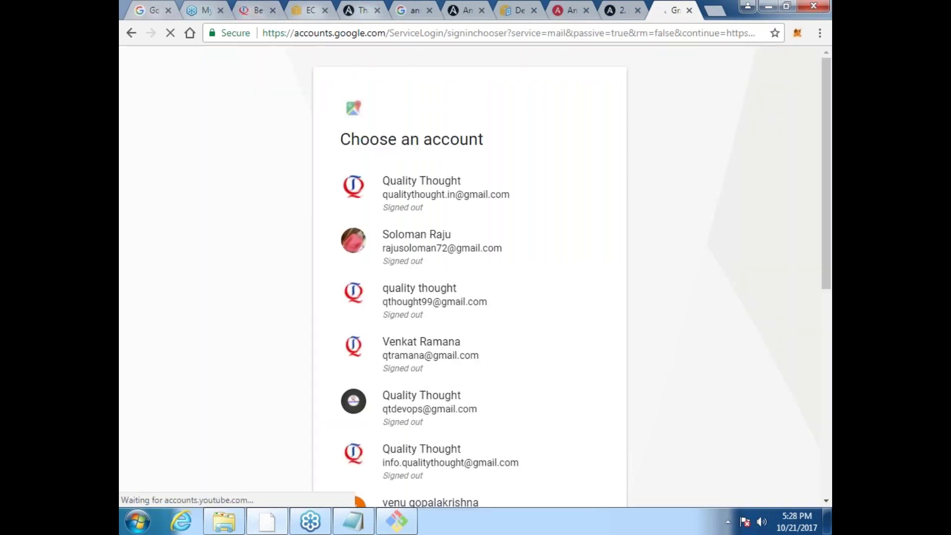
left_click(378, 411)
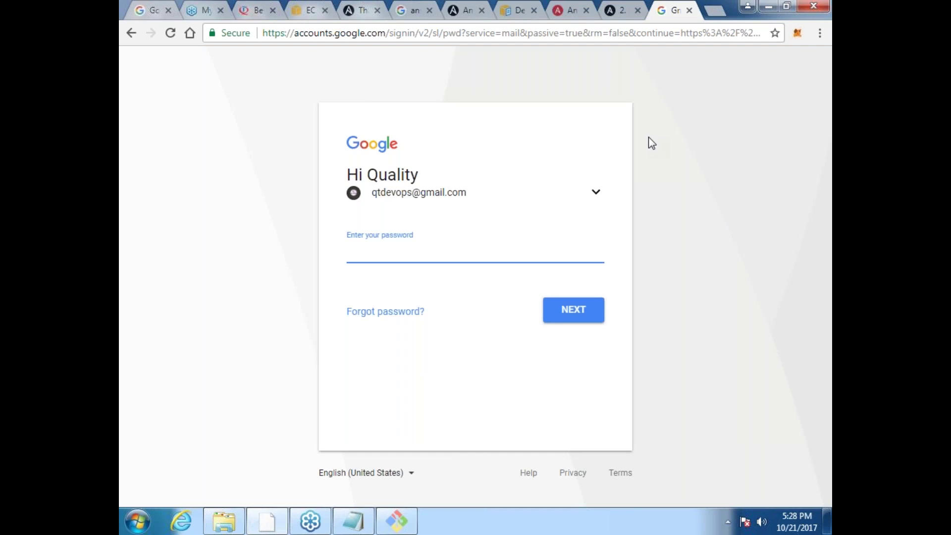
type("*********")
key("Return")
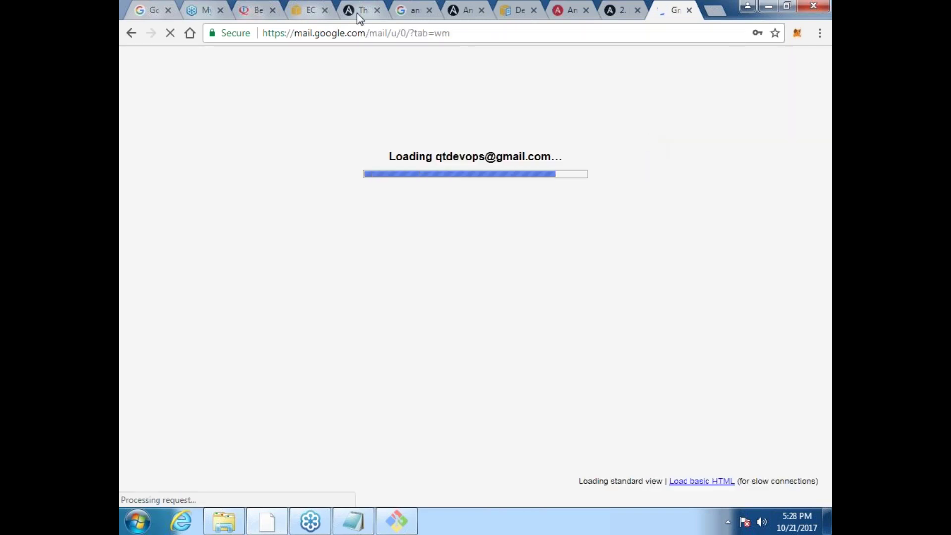
left_click(312, 11)
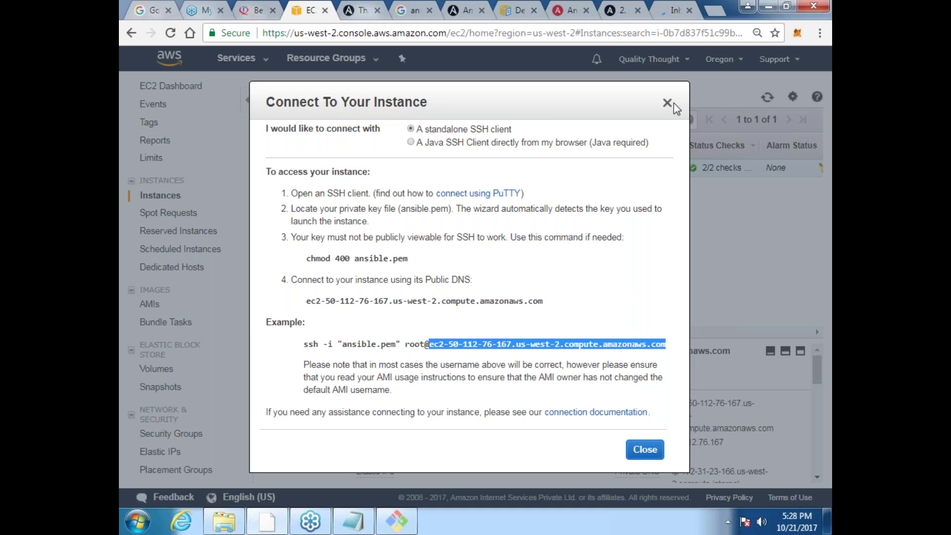
Step: Terminate the Tower EC2 instance via Actions > Instance State > Terminate, then go back to Gmail
key("Escape")
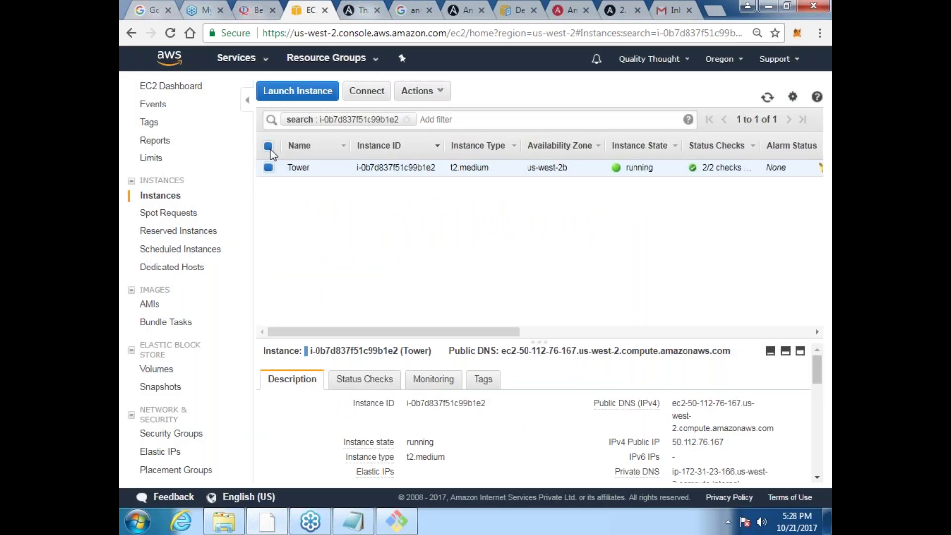
left_click(269, 146)
left_click(269, 146)
left_click(443, 93)
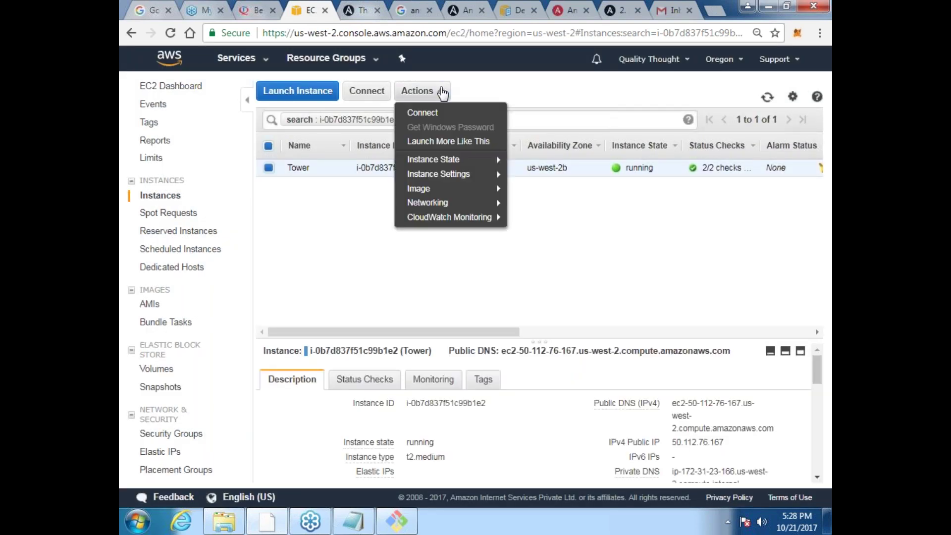
mouse_move(446, 159)
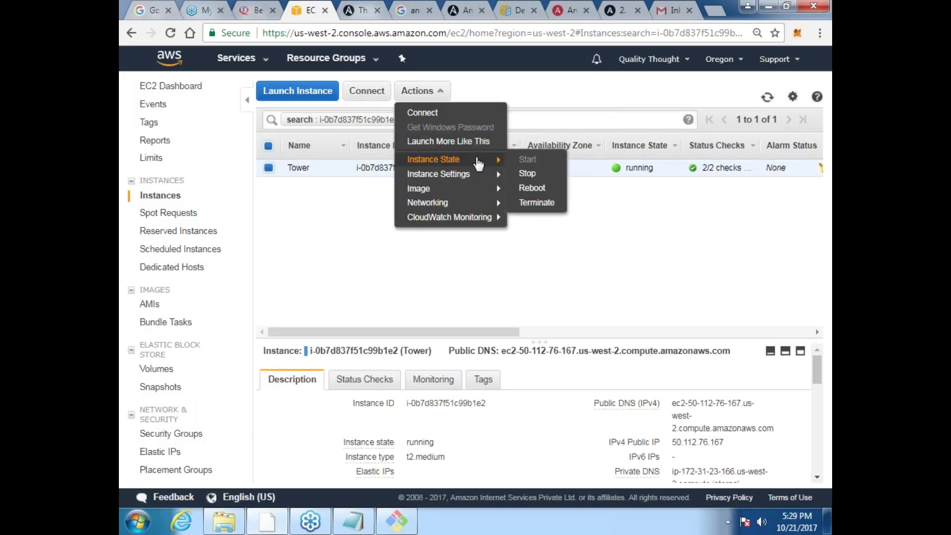
left_click(554, 203)
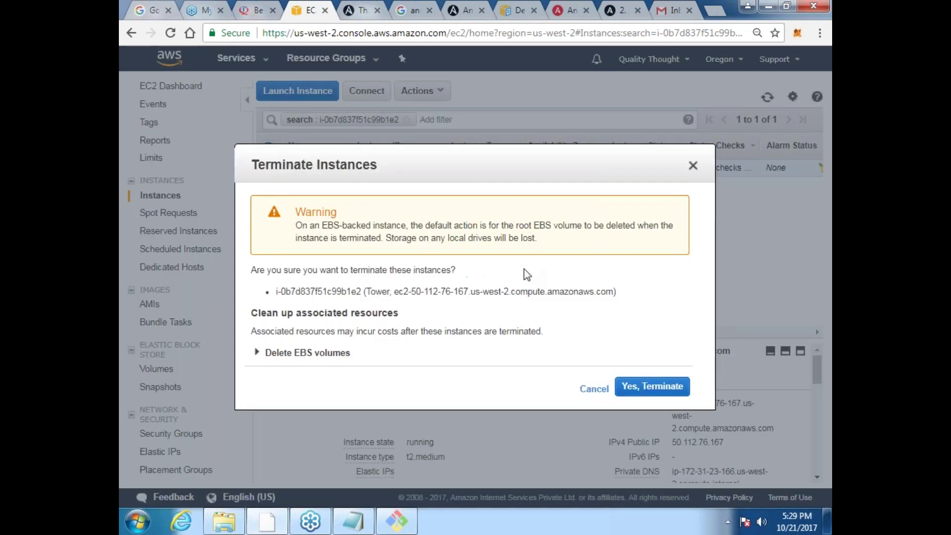
left_click(649, 386)
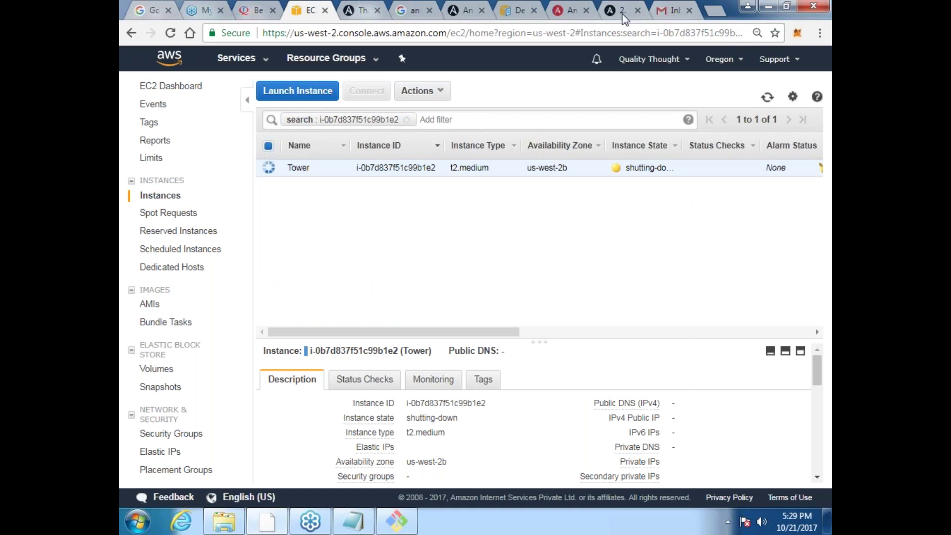
left_click(678, 14)
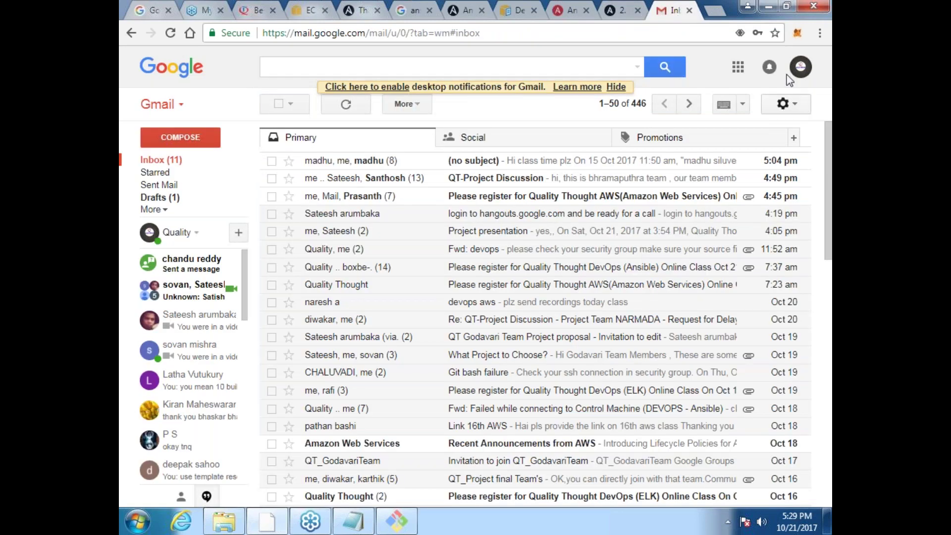
Step: Find the forwarded 'Your Ansible Tower Download' email and open its Download Tower Now (.TAR) link
left_click(545, 28)
key("Return")
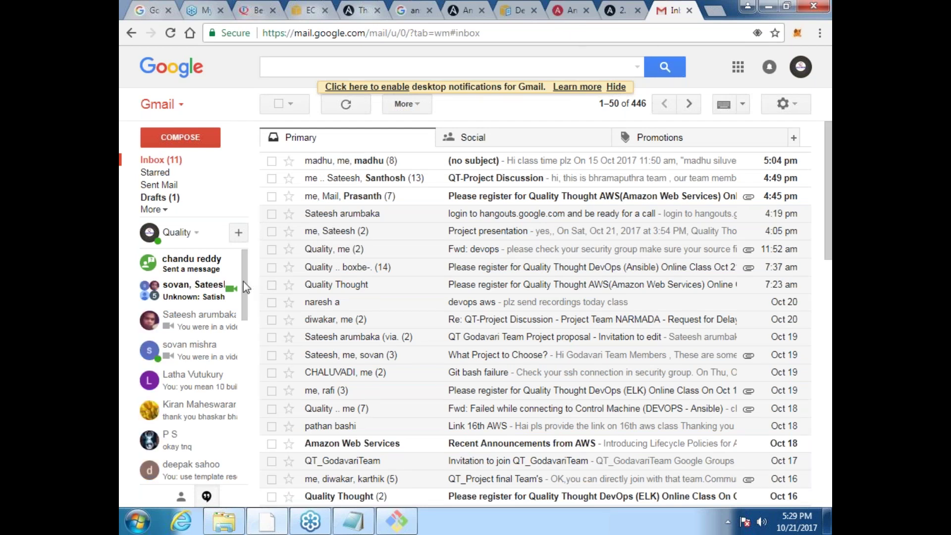
left_click(157, 209)
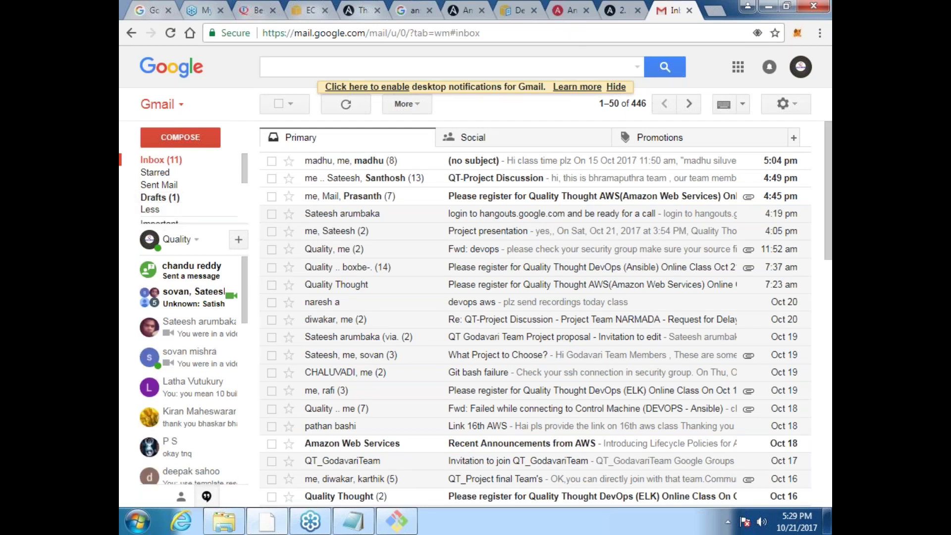
left_click(162, 266)
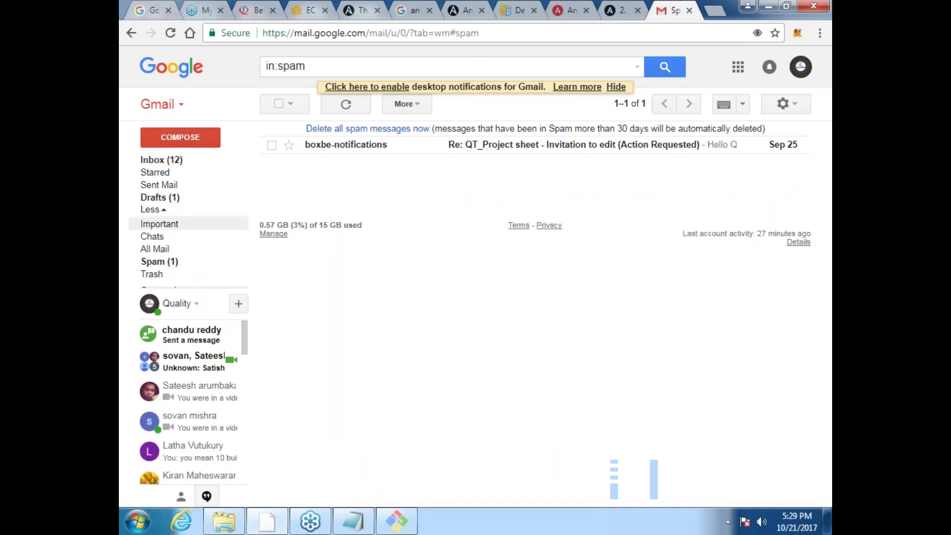
left_click(161, 160)
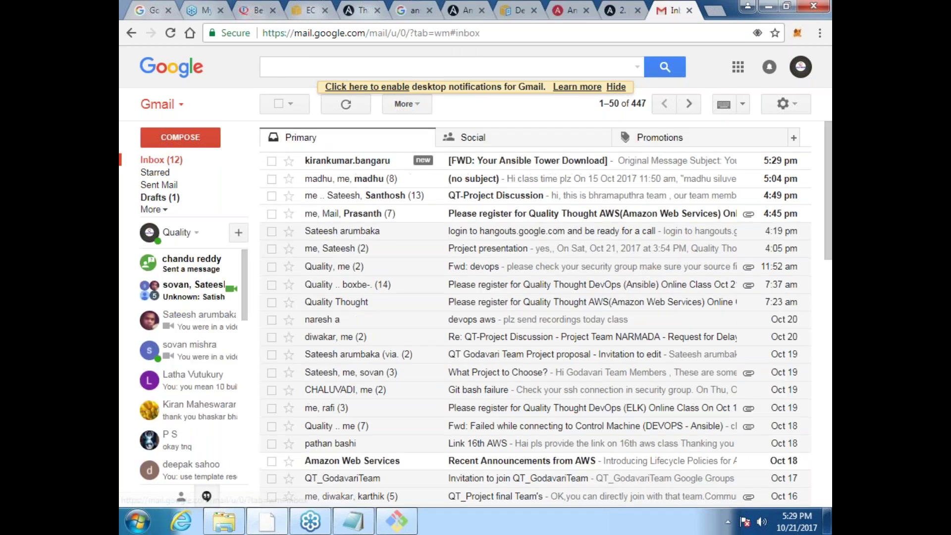
left_click(525, 160)
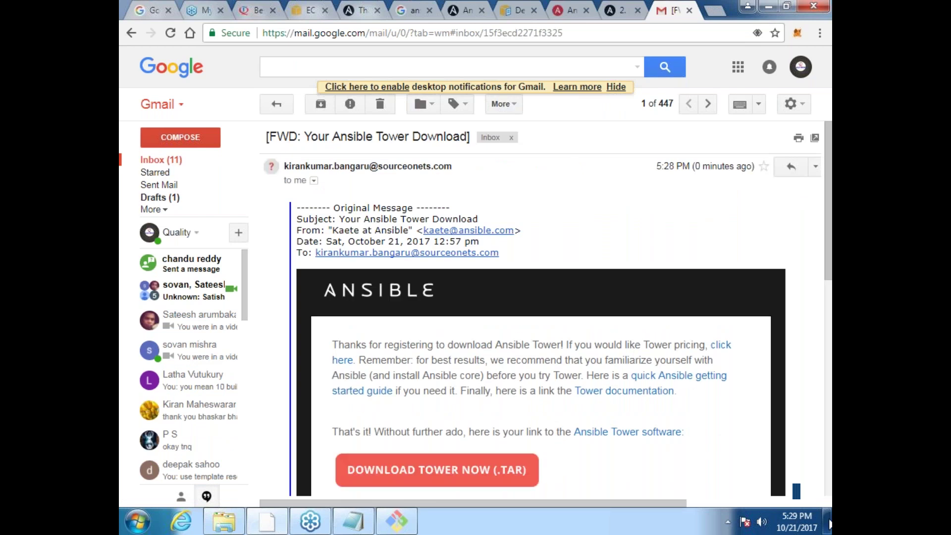
scroll(643, 222, "down", 1)
scroll(640, 216, "down", 3)
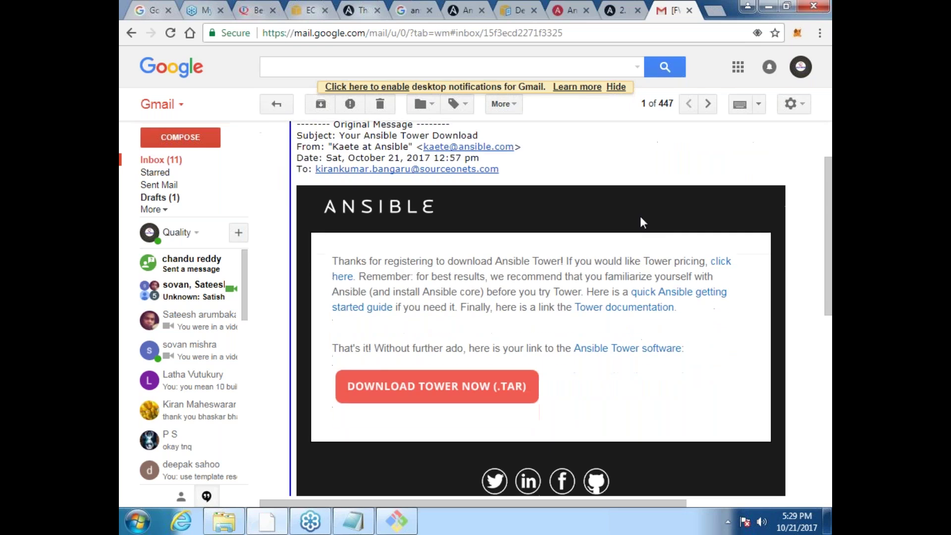
left_click(488, 384)
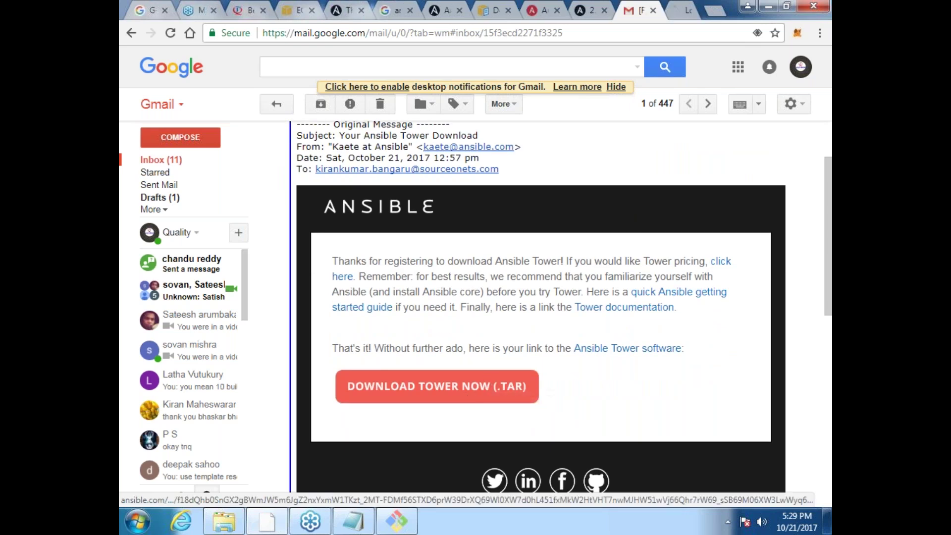
left_click(672, 8)
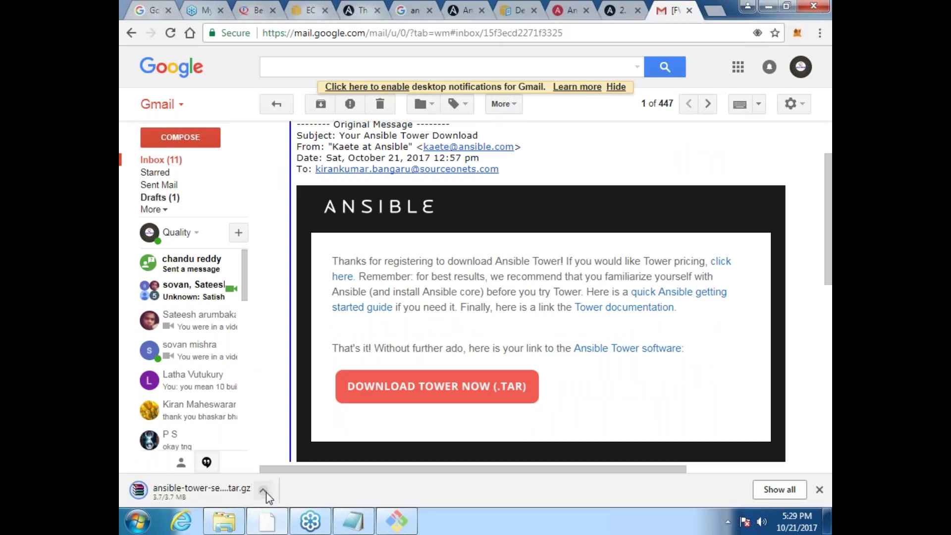
left_click(263, 491)
left_click(328, 444)
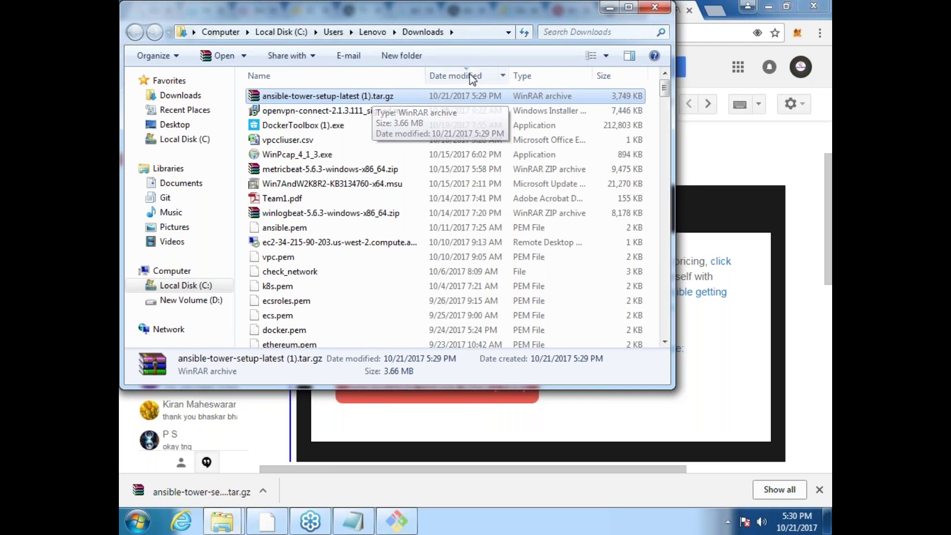
left_click(610, 8)
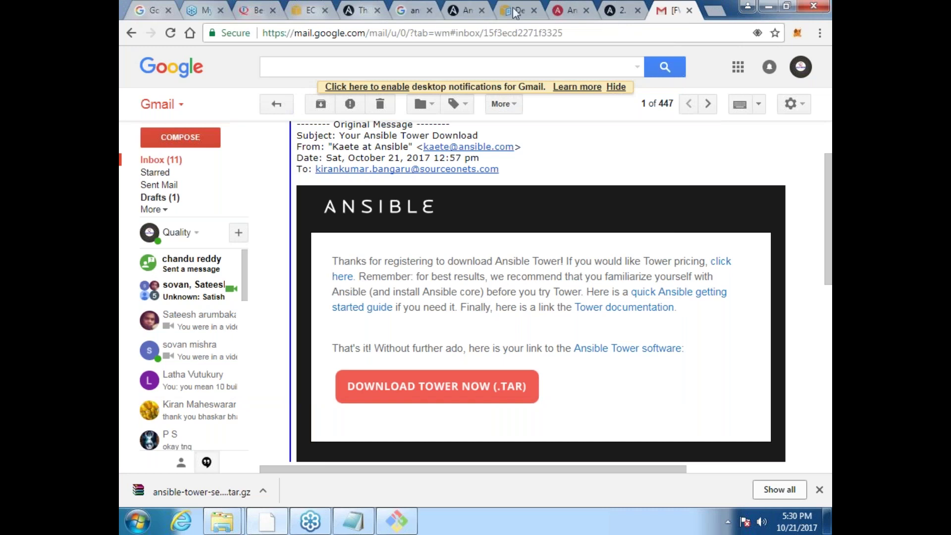
Step: Start a new EC2 instance using the Ubuntu Server 14.04 image and t2.medium type
left_click(306, 12)
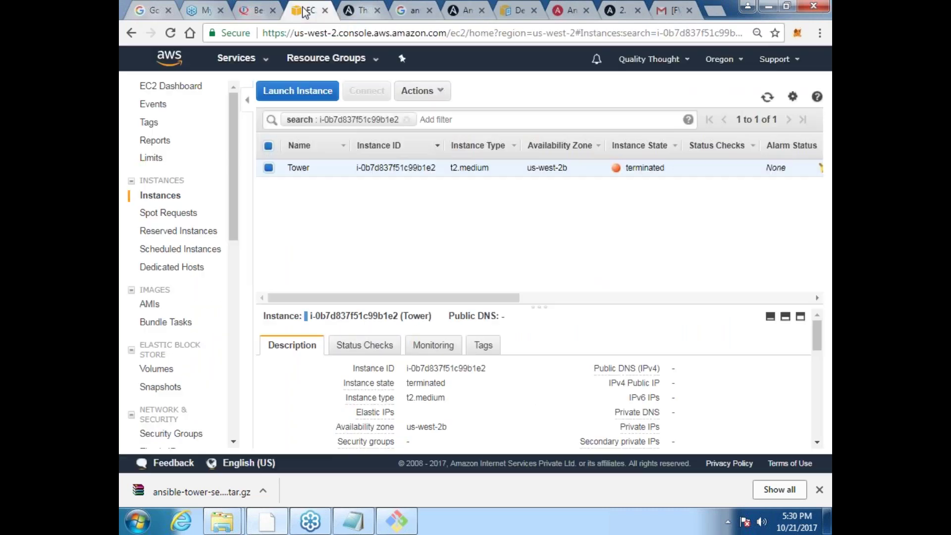
left_click(297, 91)
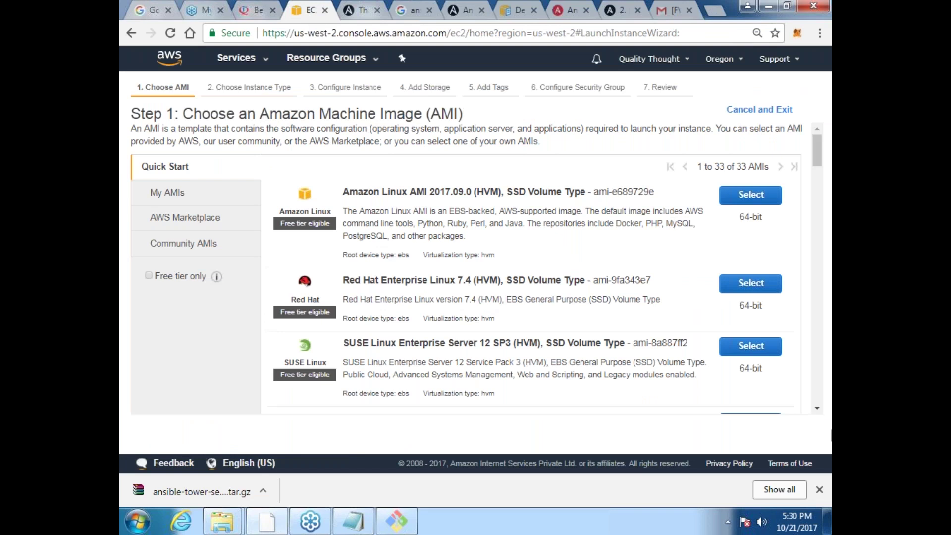
left_click(821, 405)
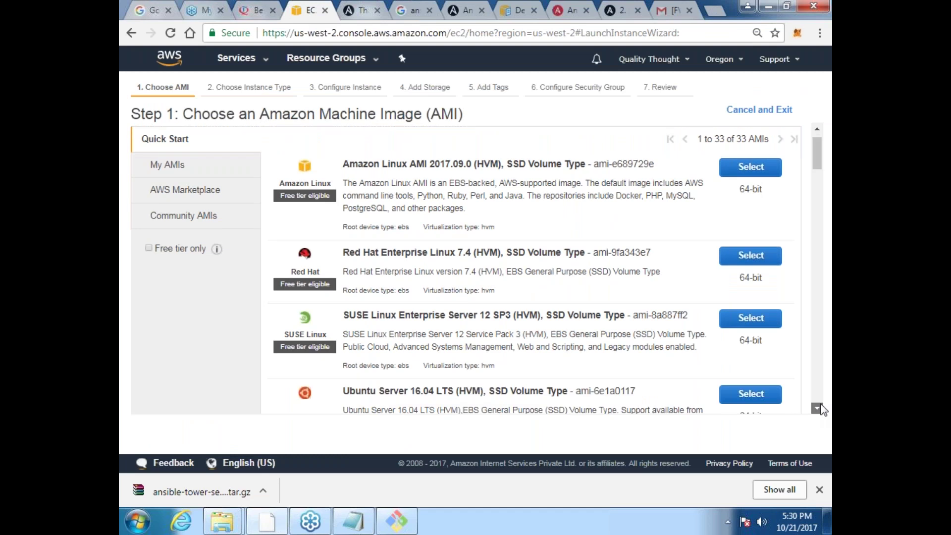
scroll(821, 409, "down", 20)
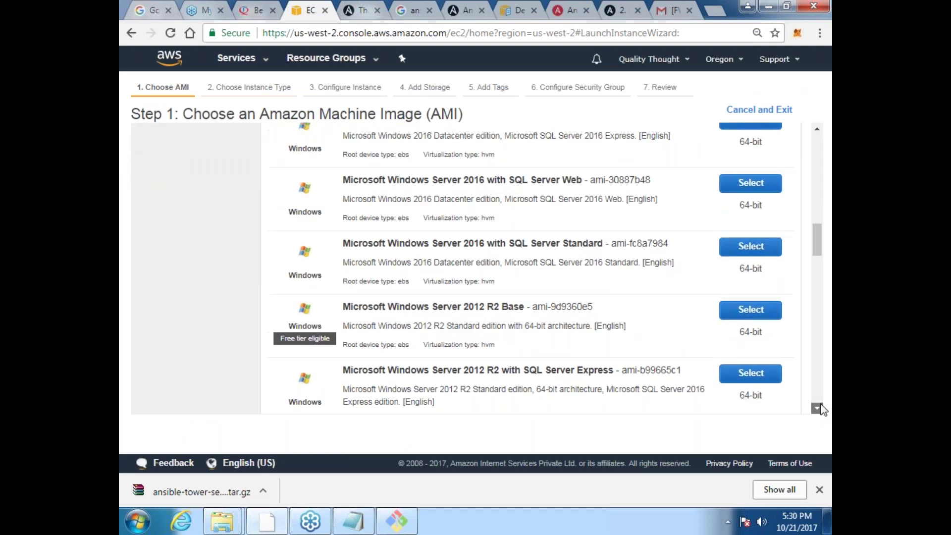
scroll(821, 409, "down", 15)
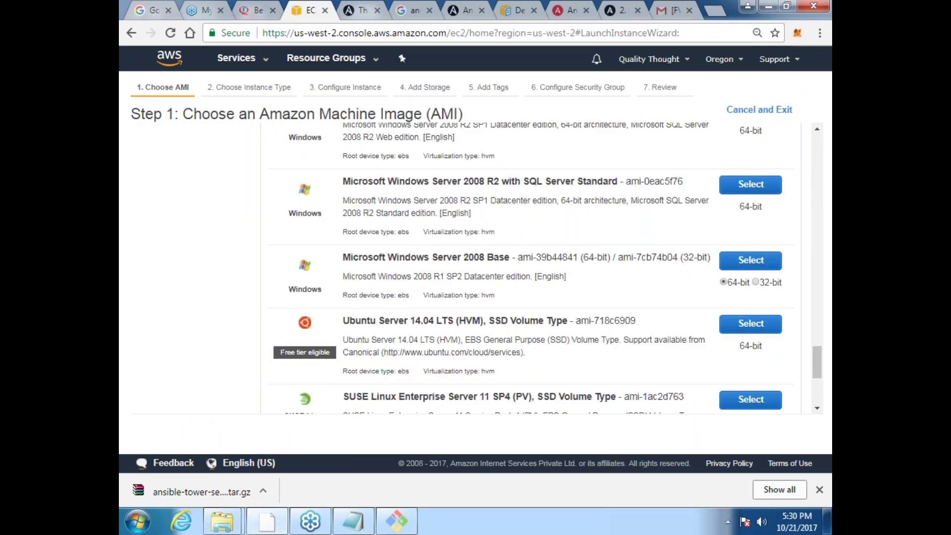
left_click(752, 324)
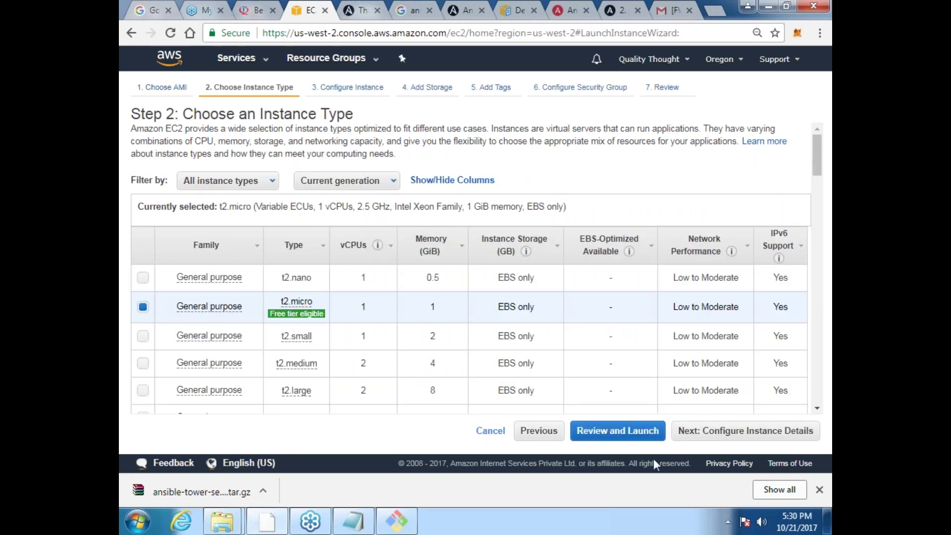
left_click(143, 365)
Step: Tag the instance with Name = Tower
left_click(748, 431)
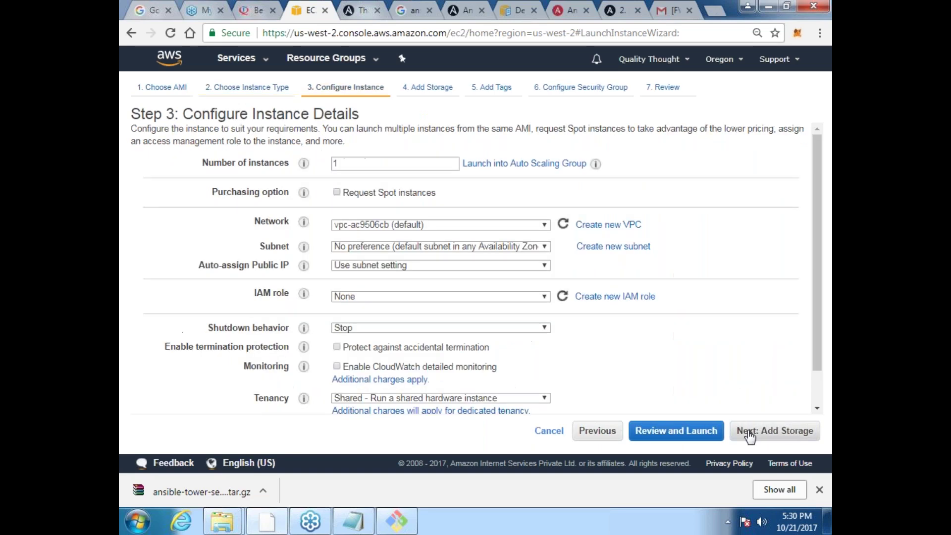
left_click(786, 437)
left_click(787, 432)
left_click(546, 247)
type("Tower")
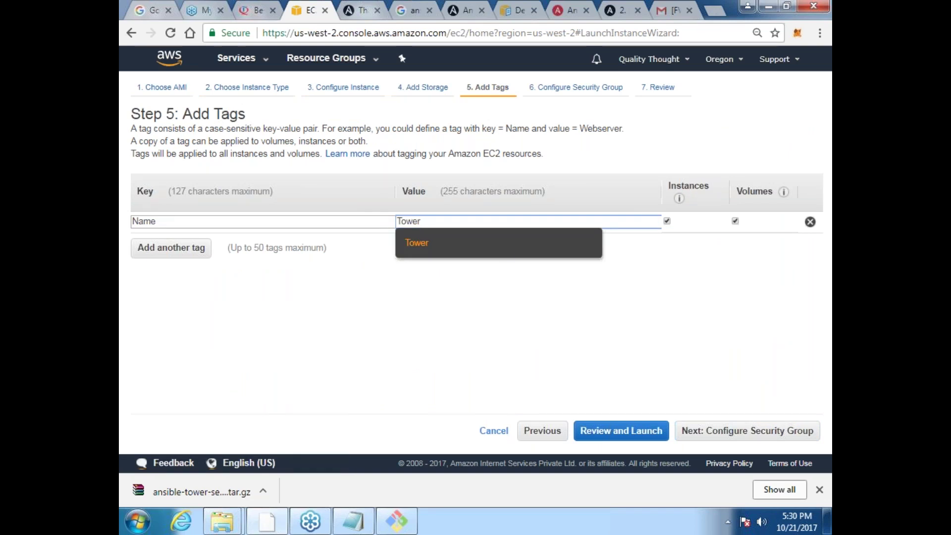
left_click(506, 245)
Step: Allow all traffic in the security group and launch with the ansible key pair
left_click(777, 427)
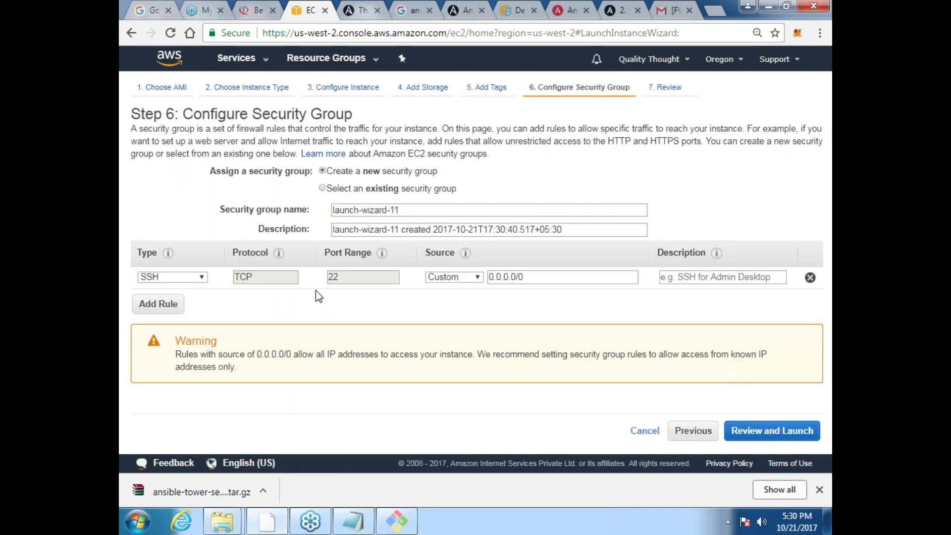
left_click(172, 277)
left_click(168, 150)
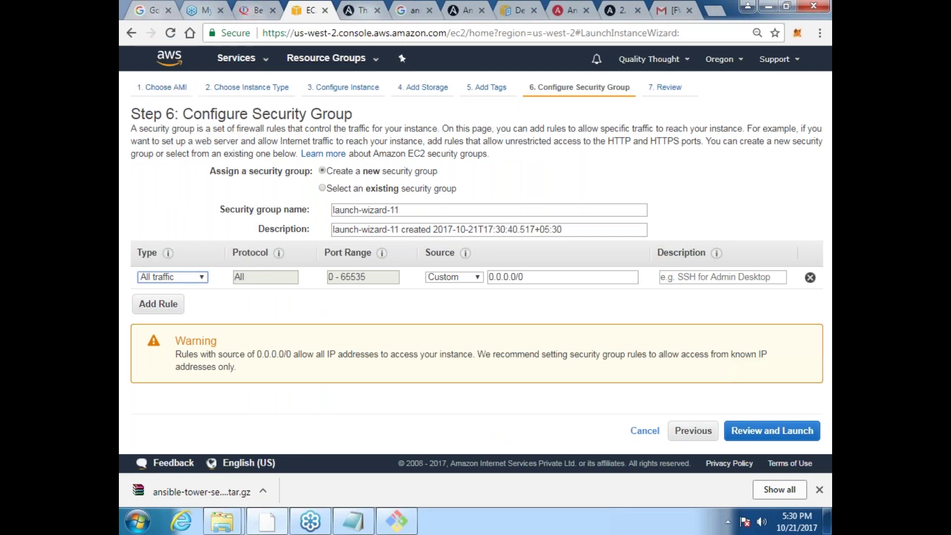
left_click(773, 429)
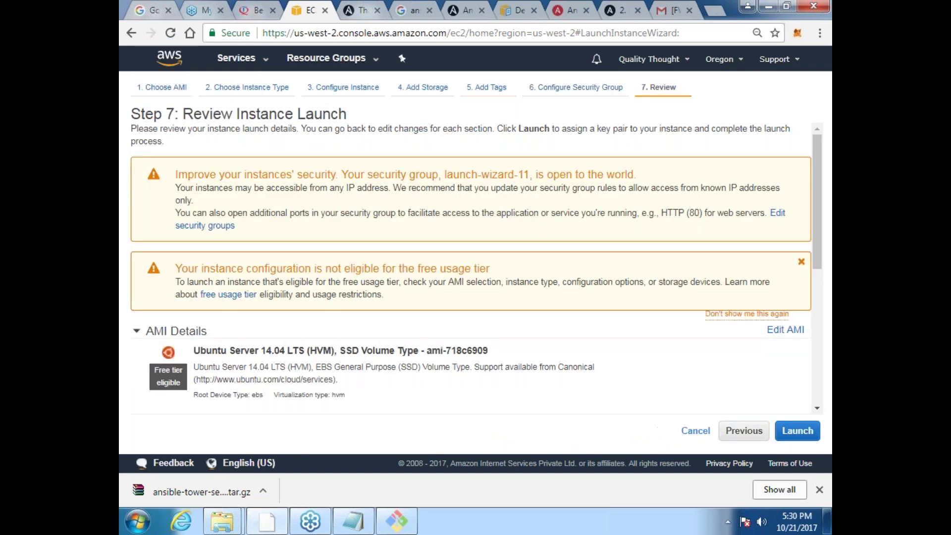
left_click(797, 431)
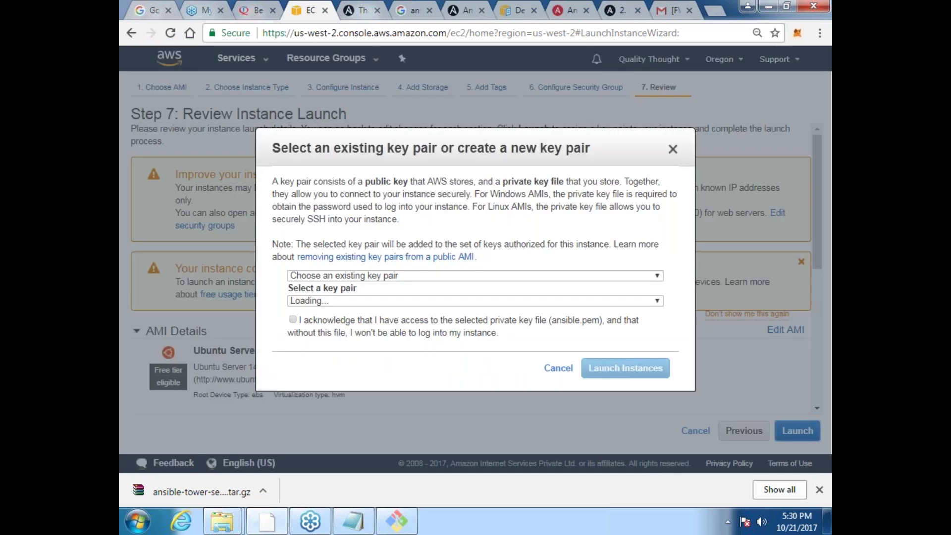
left_click(293, 319)
left_click(640, 368)
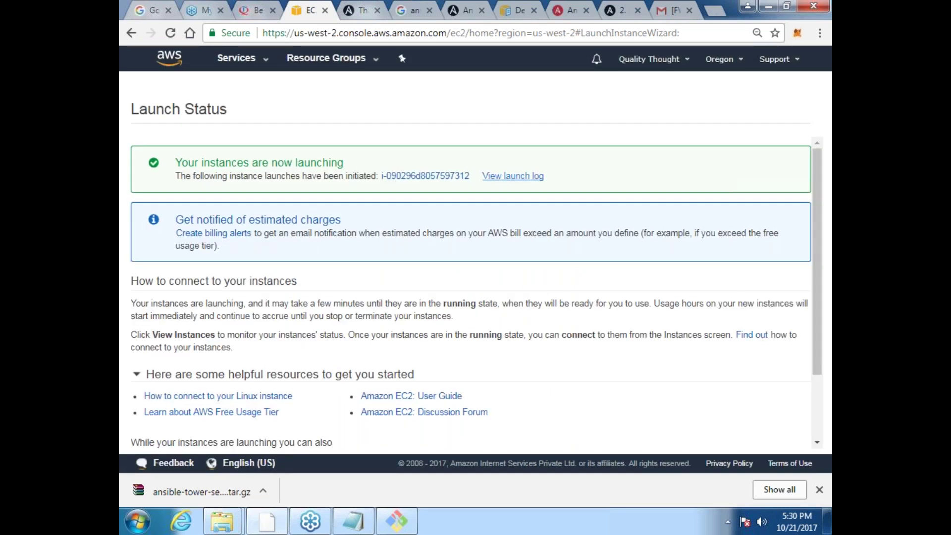
Step: Wait for the new Tower instance to run, then select its example ssh connect command
left_click(423, 177)
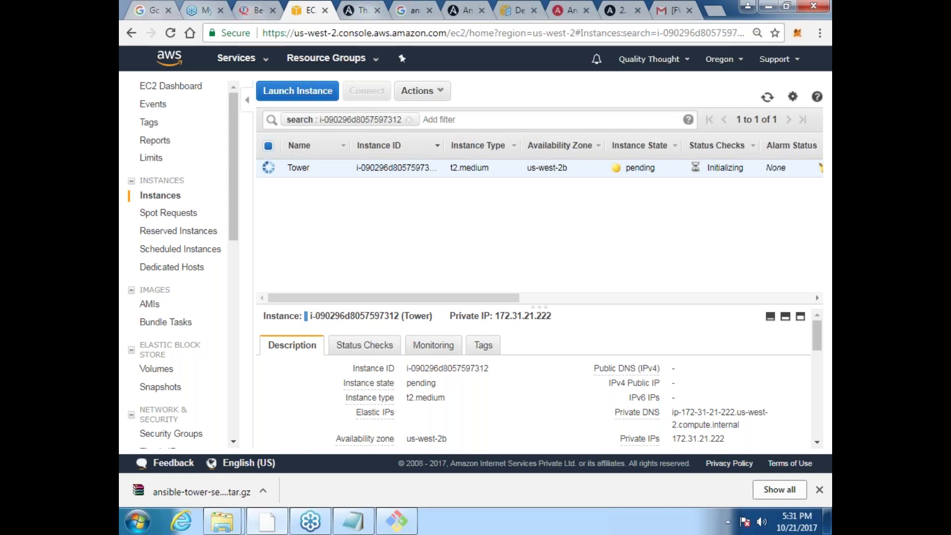
left_click(767, 97)
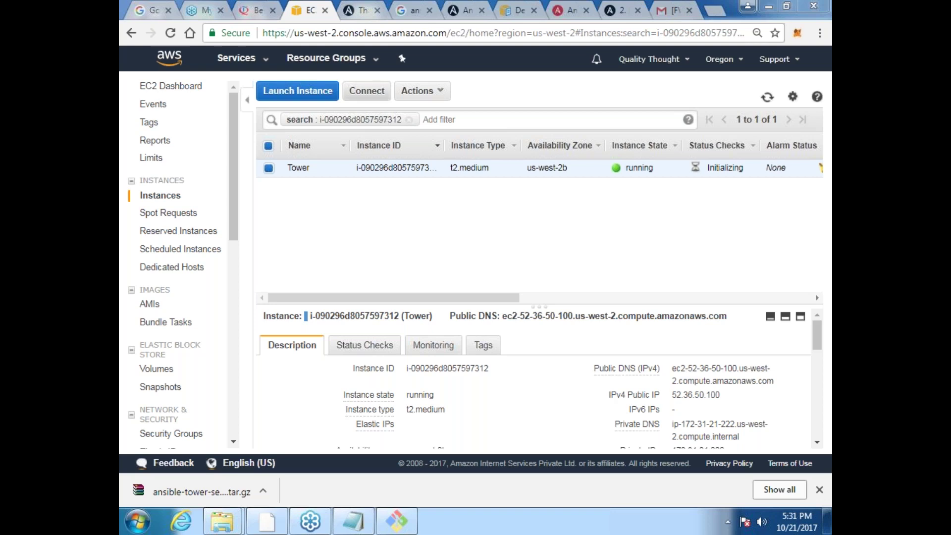
left_click(366, 92)
triple_click(315, 326)
key("ctrl+c")
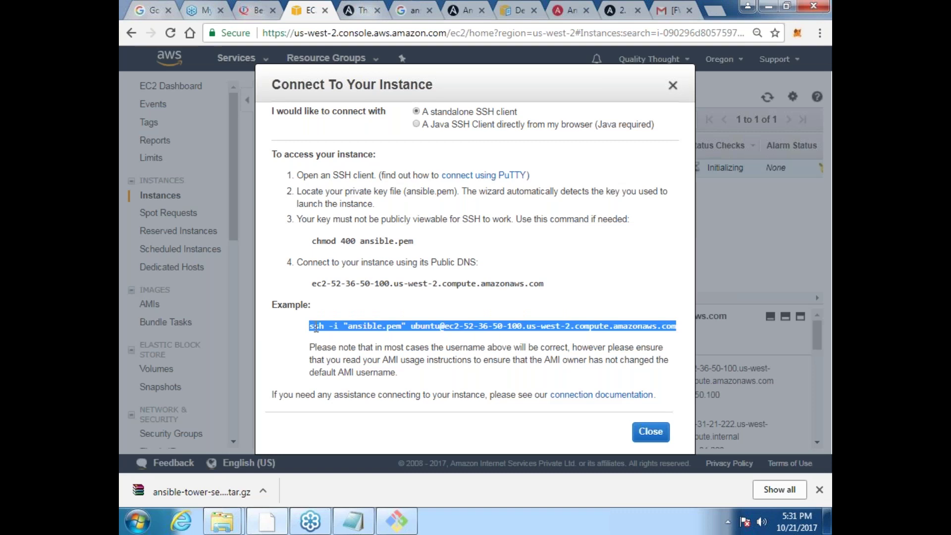
Step: Clear the Git Bash screen, trying cls and then Ctrl+L
left_click(396, 521)
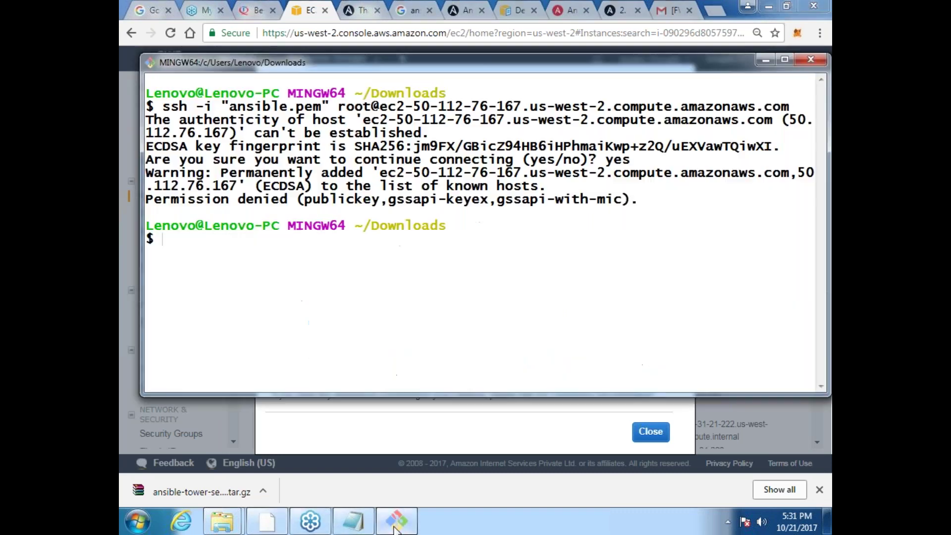
type("cls")
key("Return")
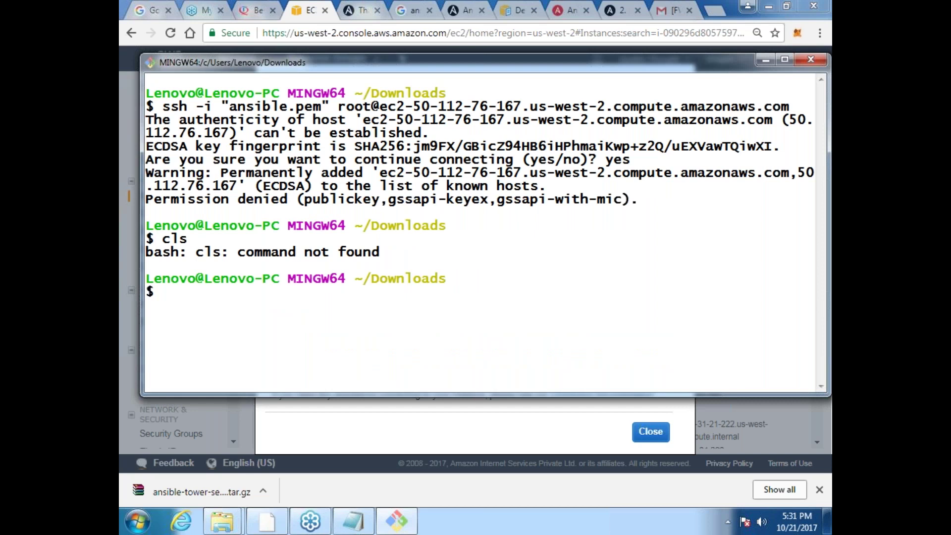
key("ctrl+l")
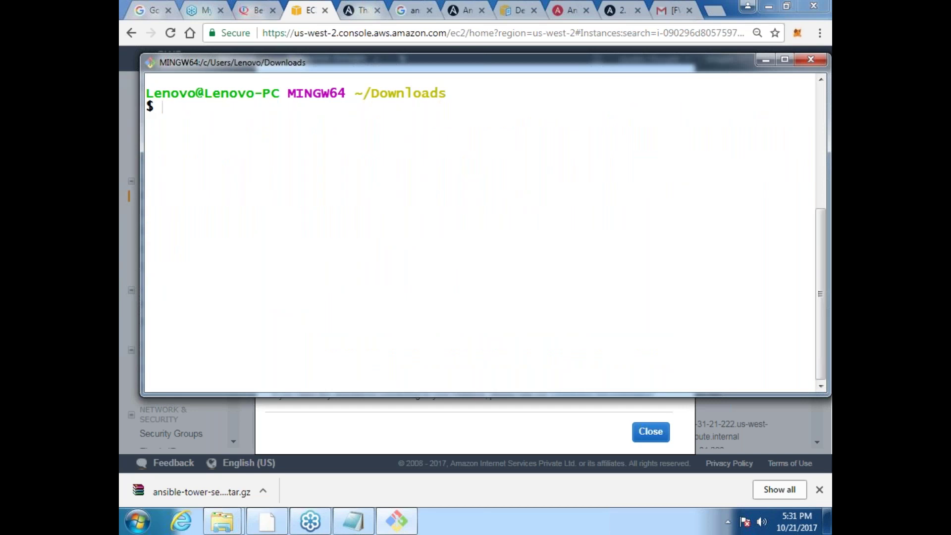
key("shift+Insert")
key("Return")
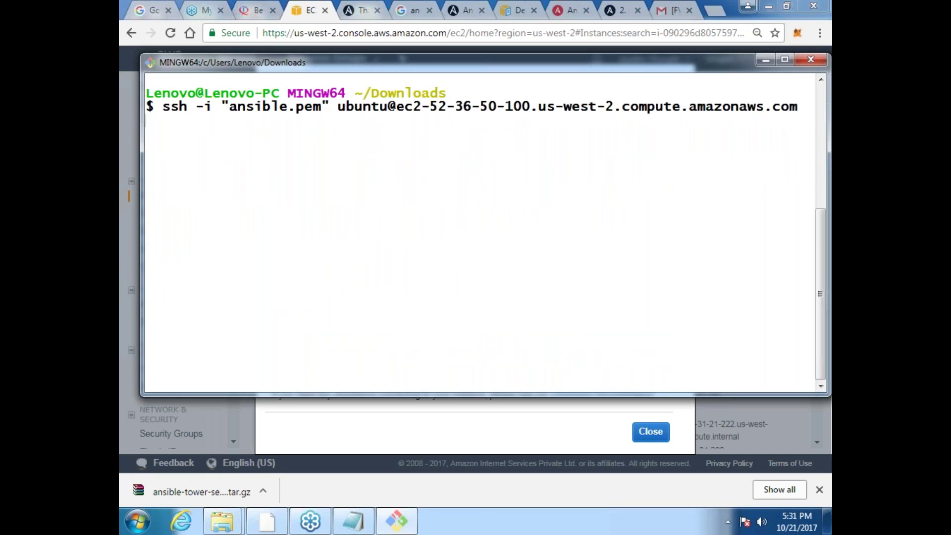
type("yes")
key("Return")
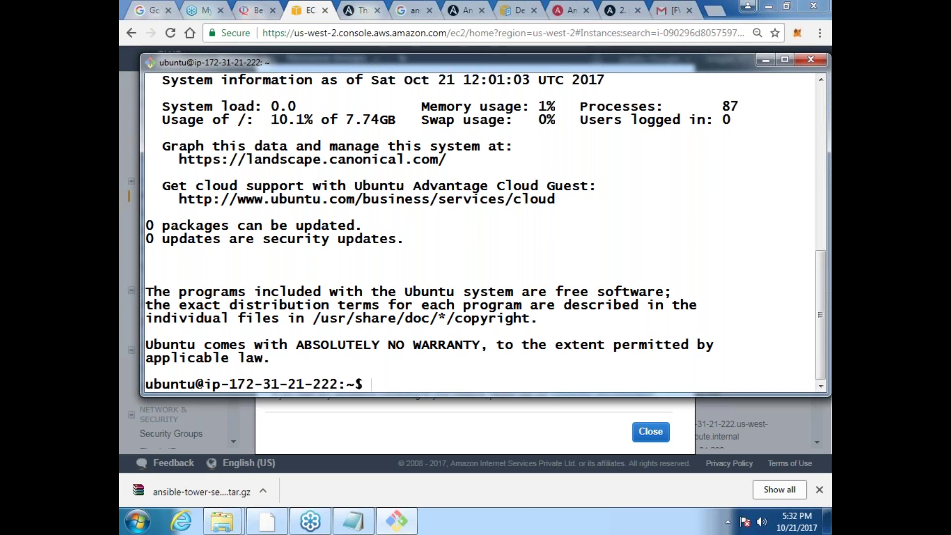
type("exit")
key("Return")
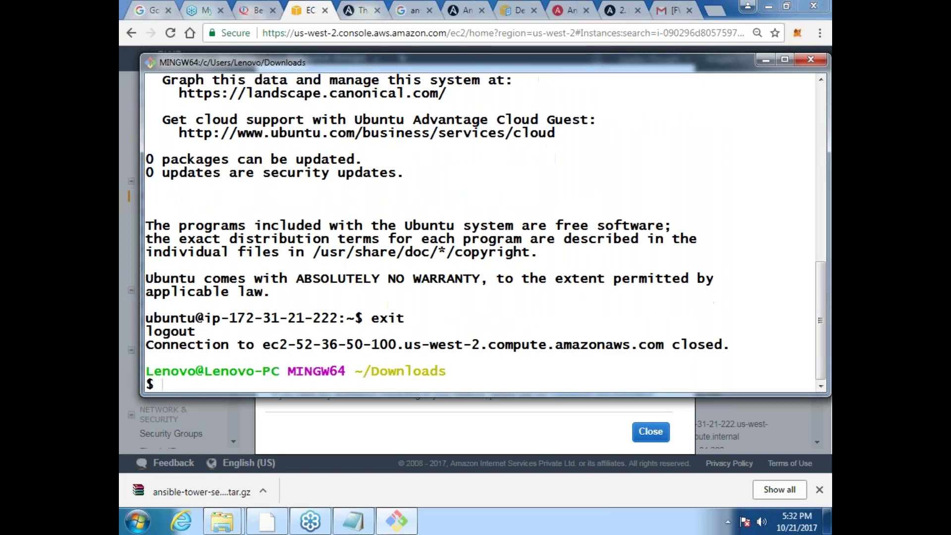
Step: Turn the pasted ssh command into an scp draft, tab-completing the ansible-tower-setup-latest file names
type("sc")
key("BackSpace")
key("BackSpace")
key("shift+Insert")
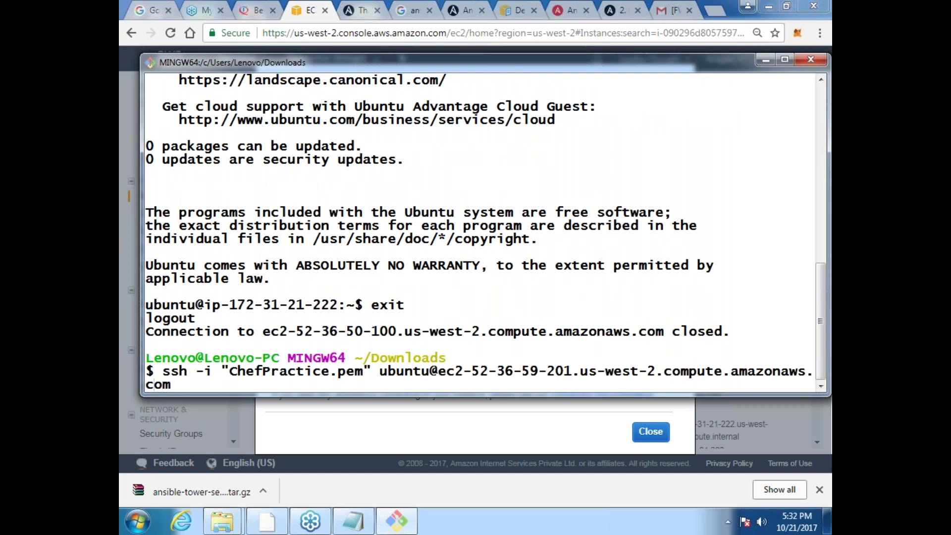
key("Left")
key("Left")
key("Left")
key("Left")
key("Left")
key("Left")
key("Left")
key("Left")
key("Left")
key("Left")
key("Left")
key("Left")
key("Left")
key("Left")
key("Left")
key("Left")
key("Left")
key("Left")
key("Left")
key("Left")
key("BackSpace")
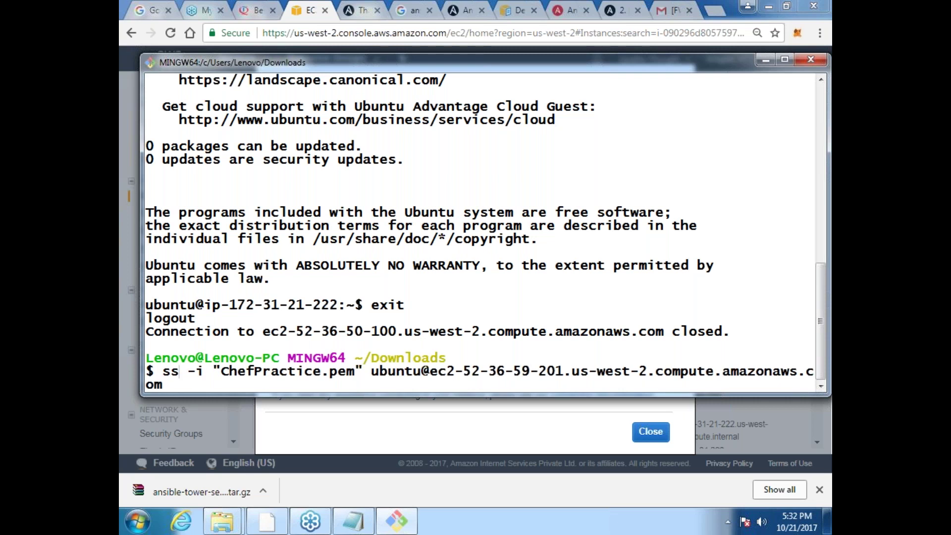
key("BackSpace")
type("cp")
key("Right")
key("Right")
key("Right")
key("Right")
key("Right")
key("Right")
key("Right")
key("Right")
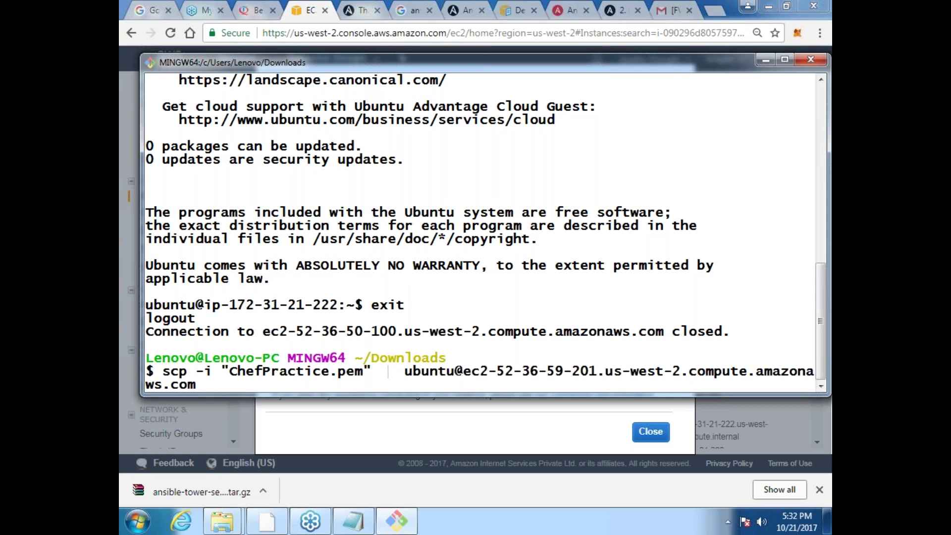
type("ansible")
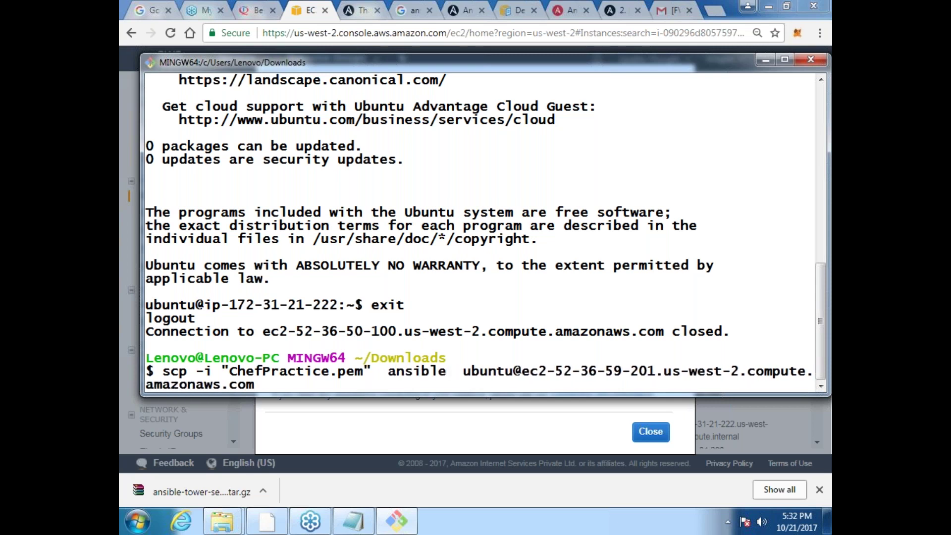
type("-")
key("Tab")
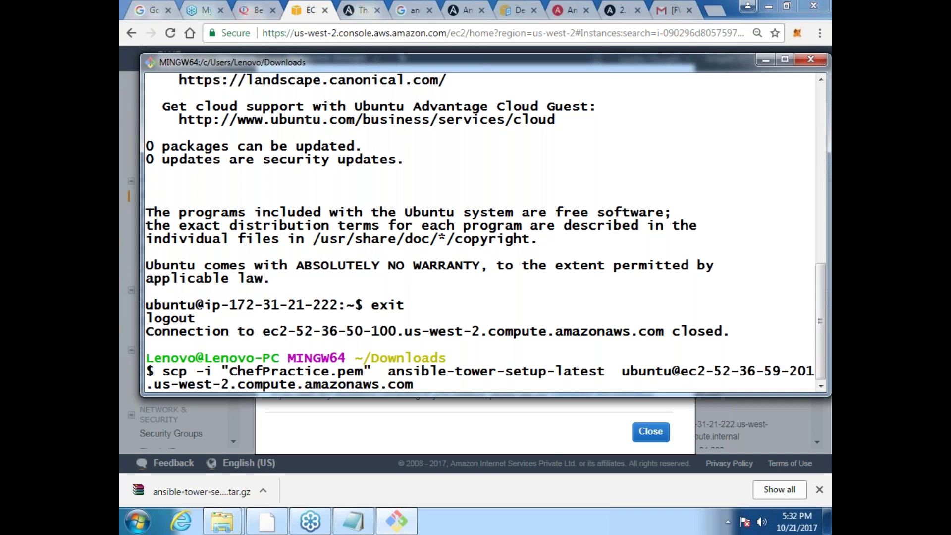
key("Tab")
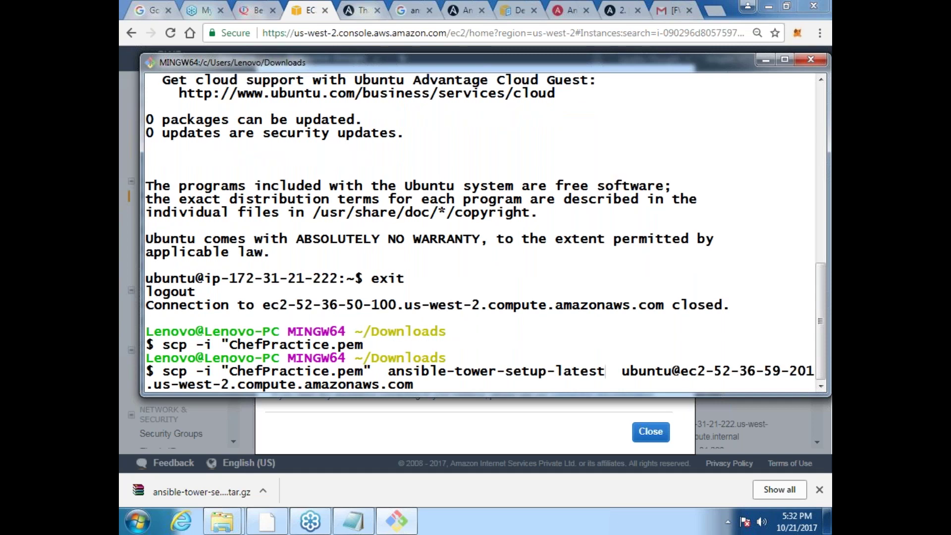
key("Tab")
key("Tab")
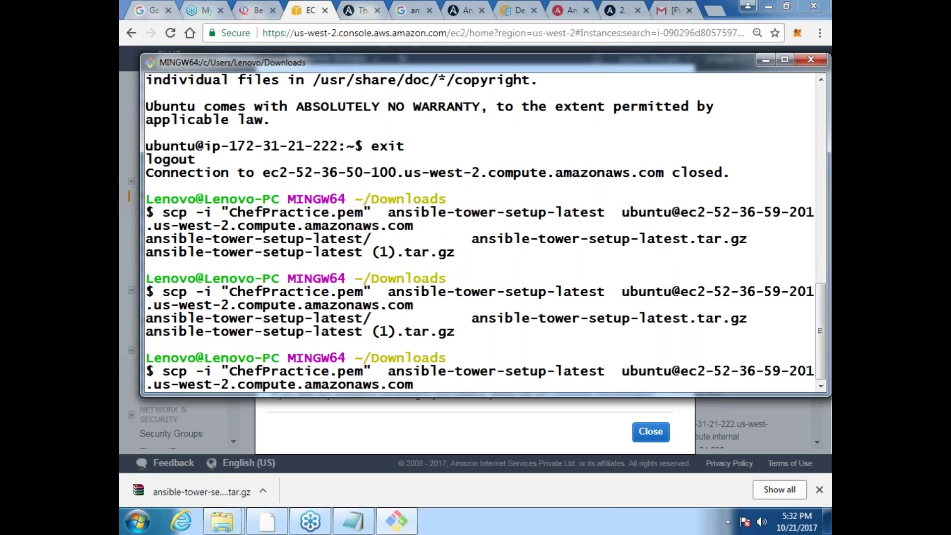
Step: Browse command history, then clear the line to an empty prompt
key("Up")
key("Up")
key("Up")
key("Up")
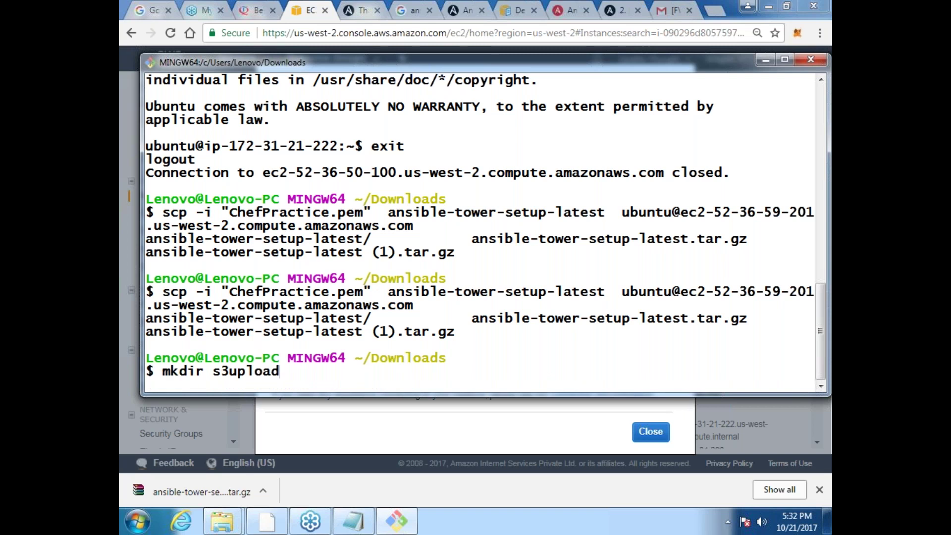
key("Up")
key("Up")
key("Up")
key("Up")
key("Up")
key("Up")
key("Up")
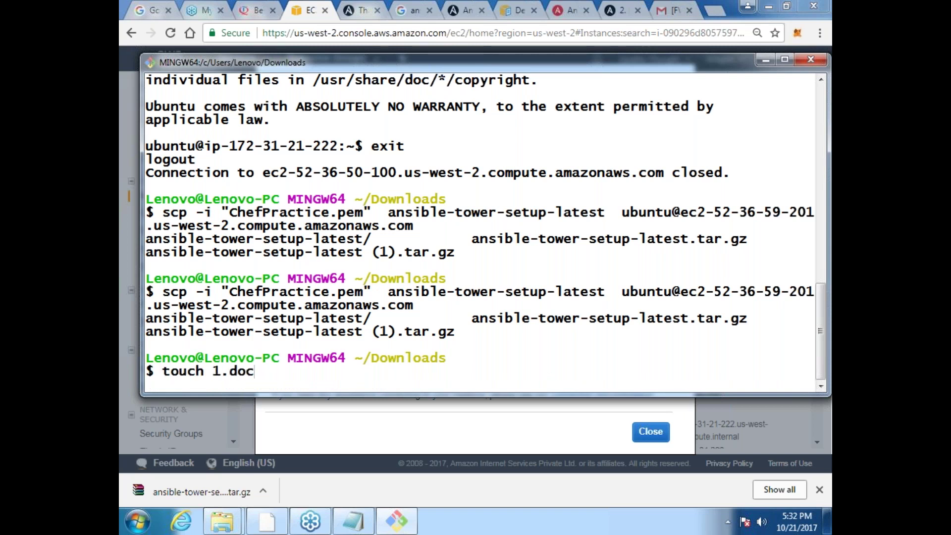
key("Up")
key("Up")
key("BackSpace")
key("BackSpace")
key("BackSpace")
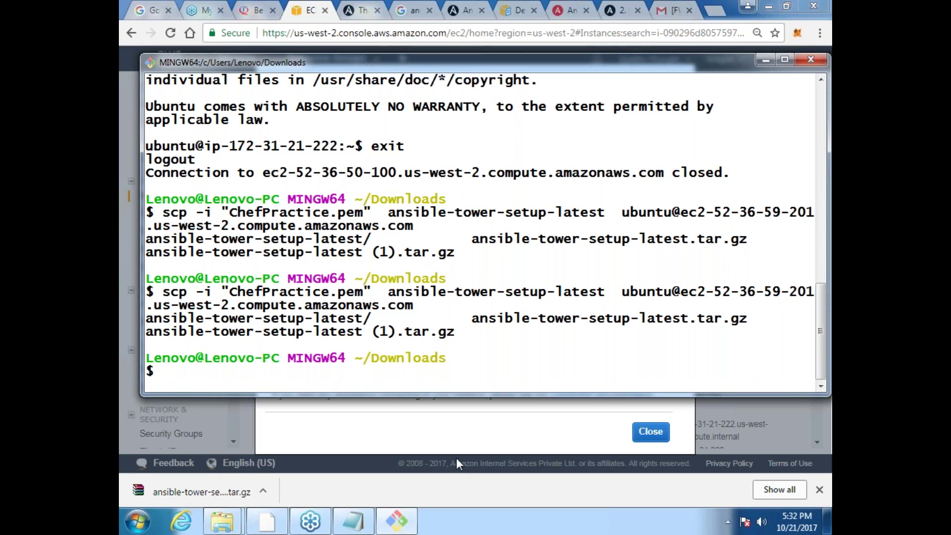
left_click(456, 457)
Step: Paste the AWS example ssh command as scp with source "ansible-tower-setup-latest (1).tar.gz"
triple_click(318, 325)
key("ctrl+c")
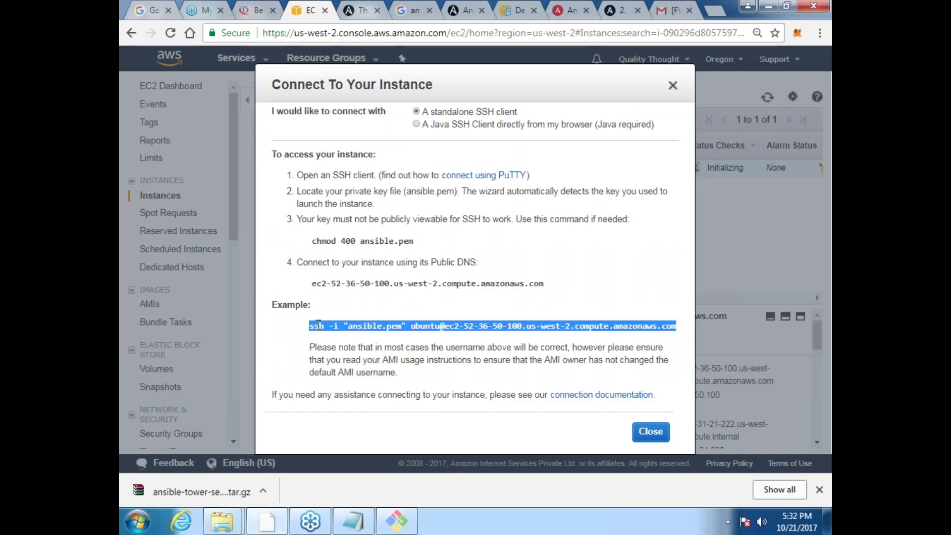
key("alt+Tab")
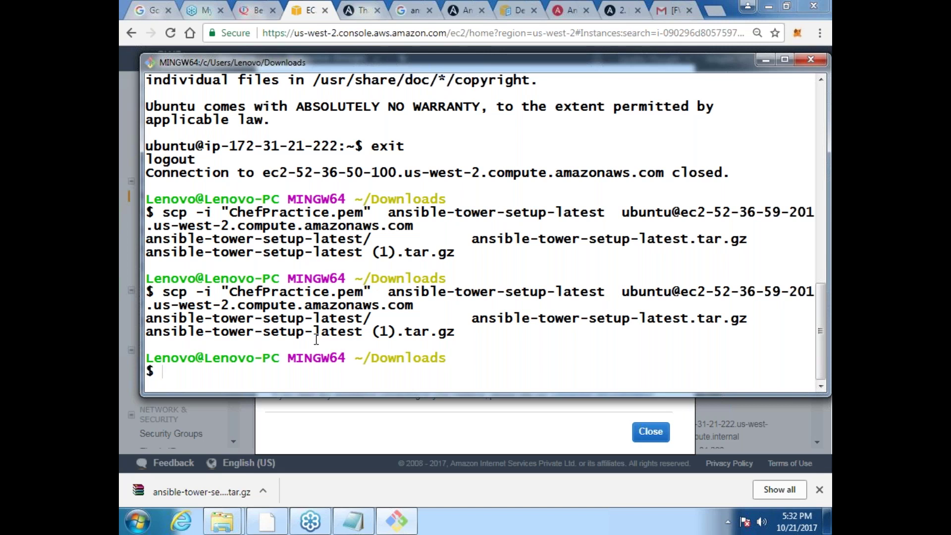
key("shift+Insert")
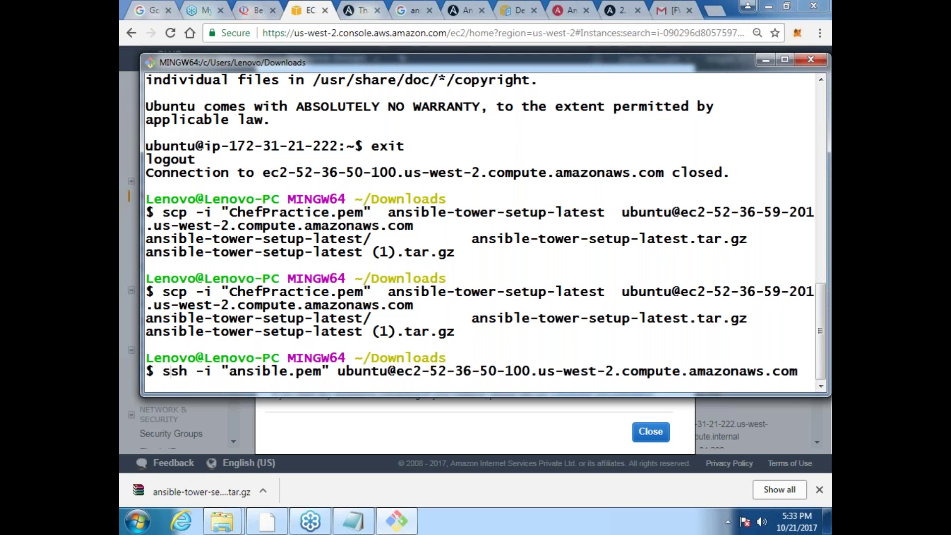
key("BackSpace")
key("BackSpace")
type("cp\"\"")
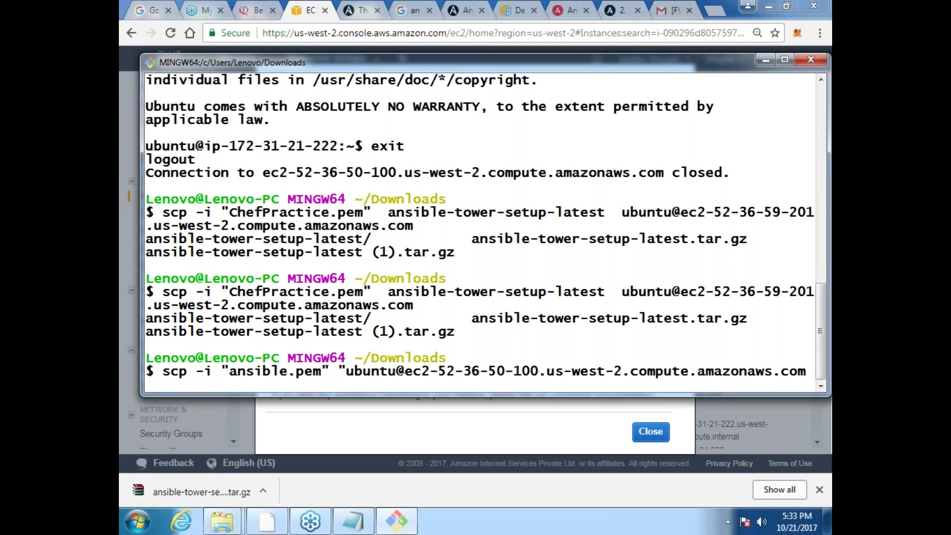
key("Left")
key("Right")
key("Left")
key("Left")
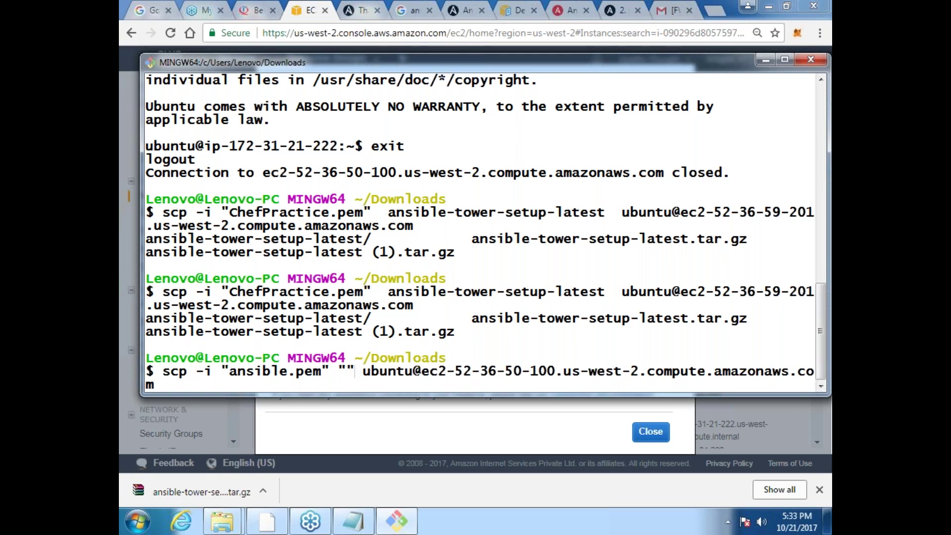
type("ansible")
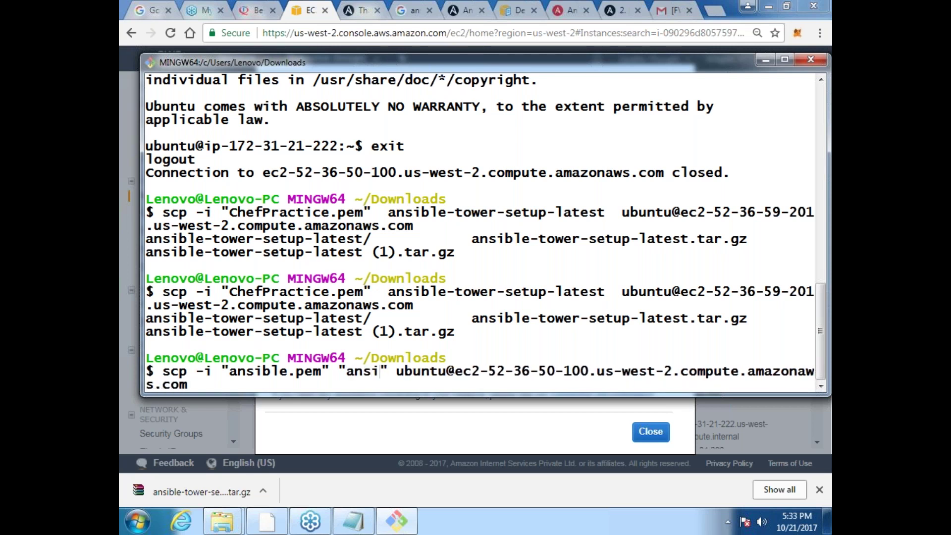
type("-tw")
key("BackSpace")
type("ow")
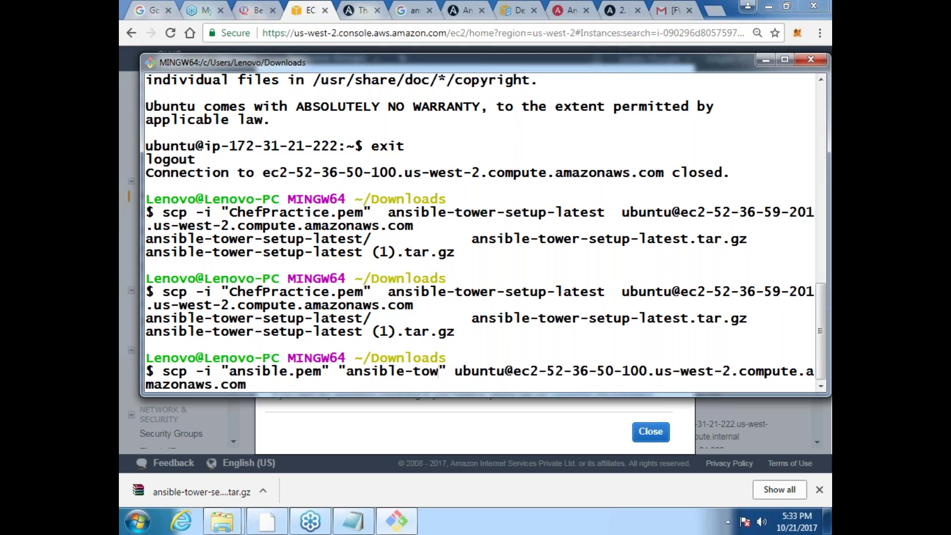
key("Tab")
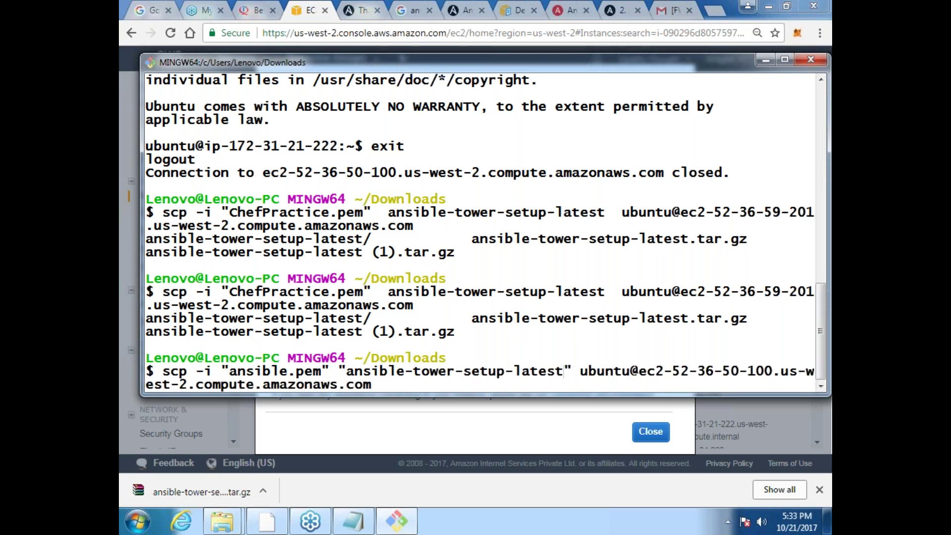
key("Tab")
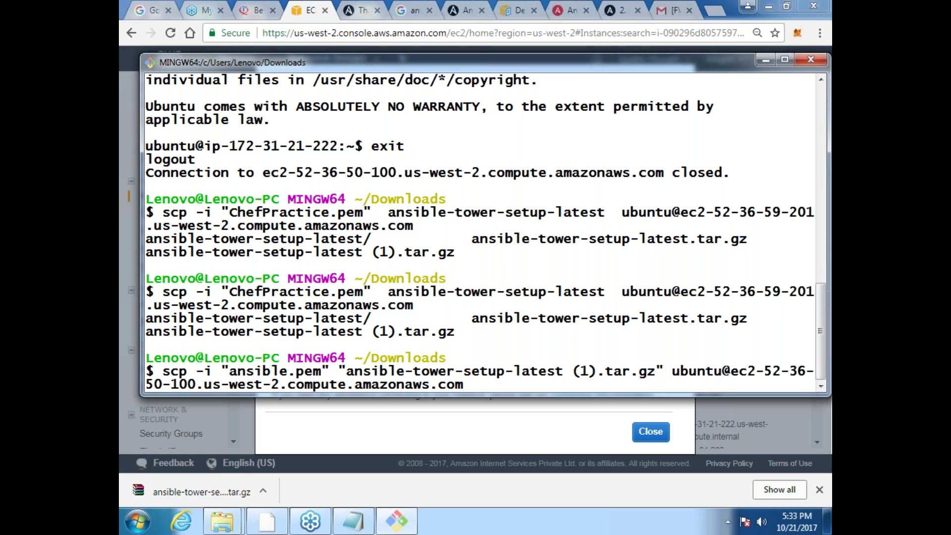
Step: Set the destination to :/home/ubuntu/ansible-tower-setup-latest.tar.gz and run the upload
type("/homw")
key("BackSpace")
type("w")
key("BackSpace")
type("e/ubu")
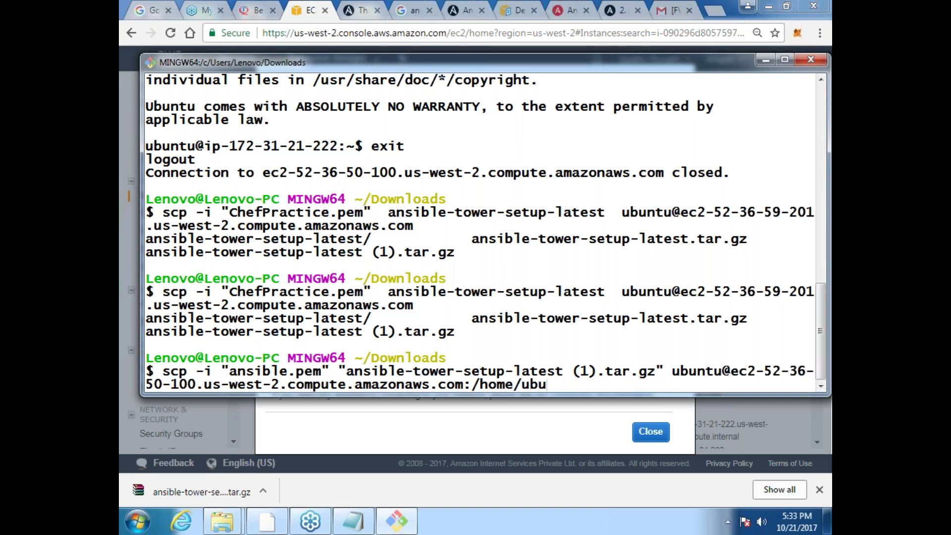
type("ntu/ansible-tw")
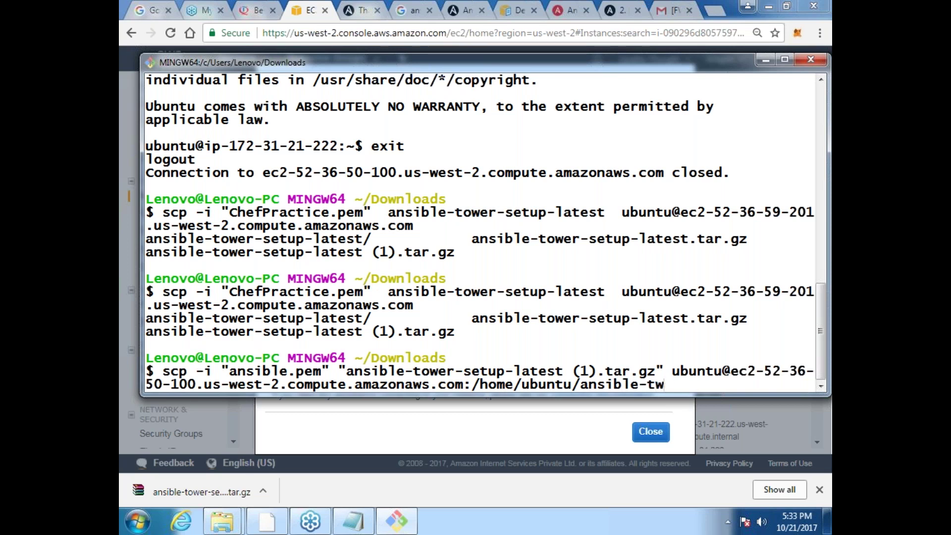
key("BackSpace")
type("ower-setup")
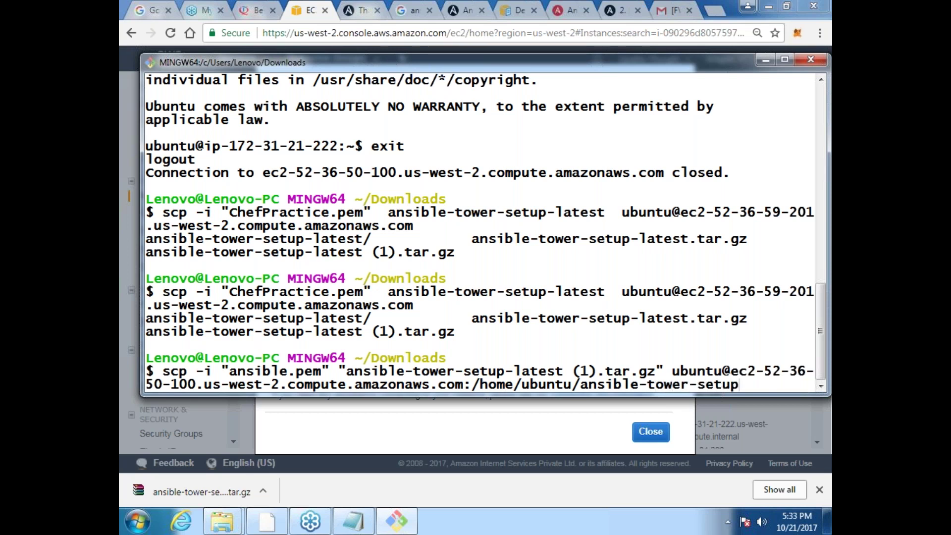
type("-latt")
key("BackSpace")
type("est.t")
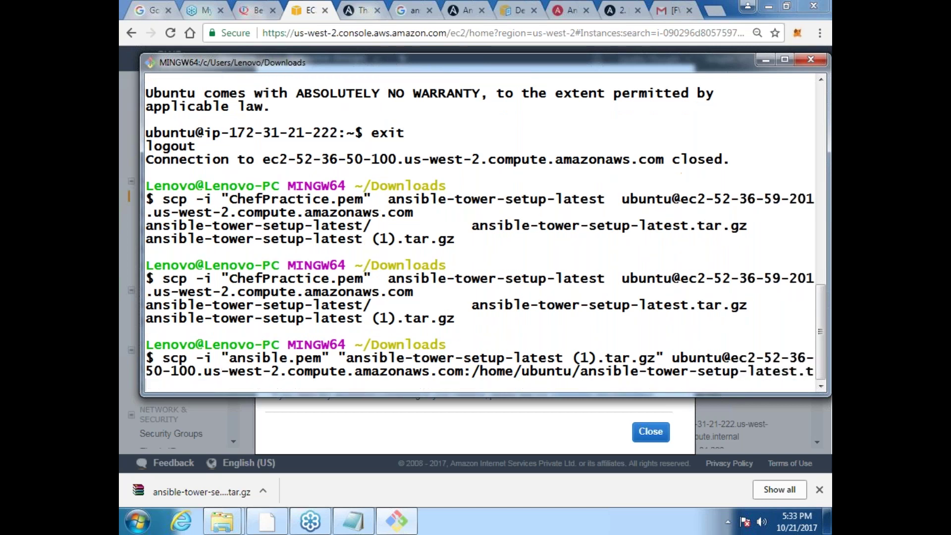
type("ar.gz")
key("Return")
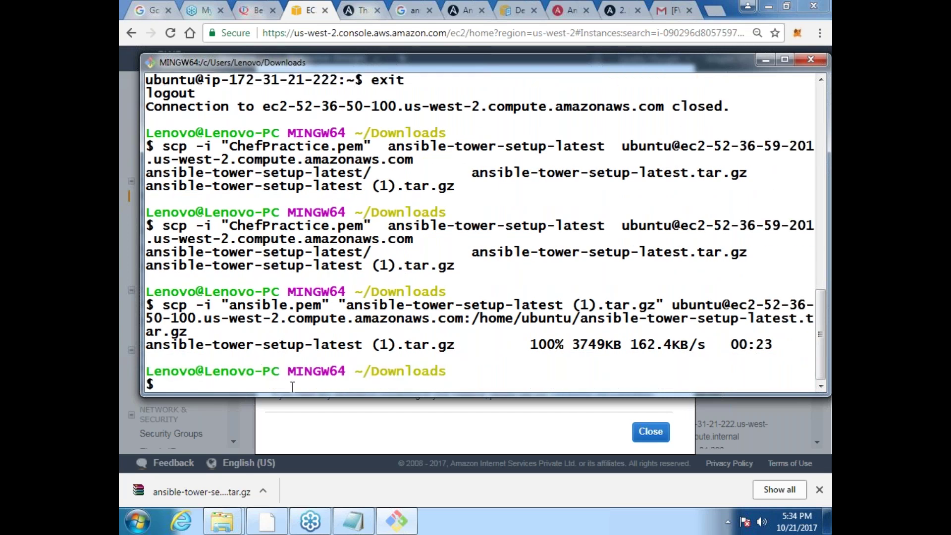
Step: Rerun the earlier ssh command to log into the EC2 host as ubuntu with ansible.pem
key("Up")
key("Return")
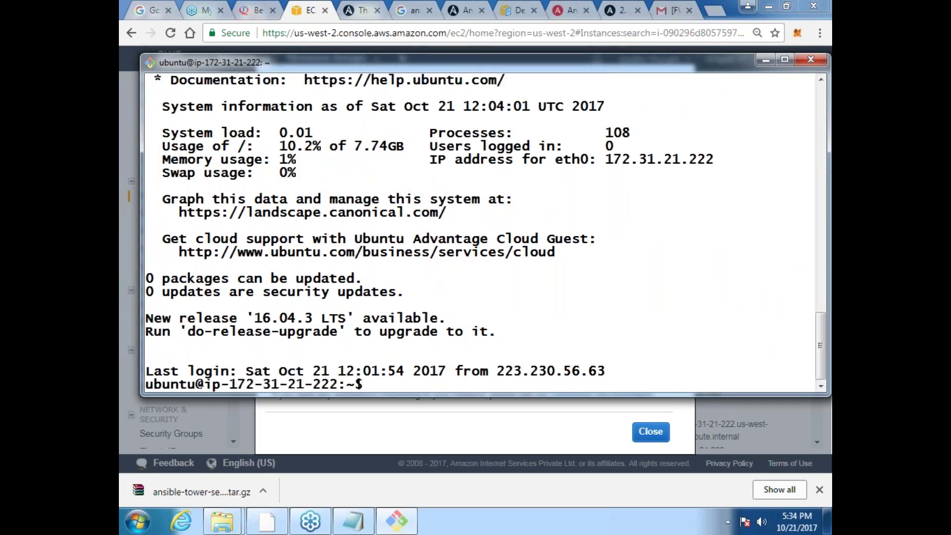
Step: List the home folder and try tar -xvz on the archive, interrupting it when it stalls
key("ctrl+l")
type("ls")
key("Return")
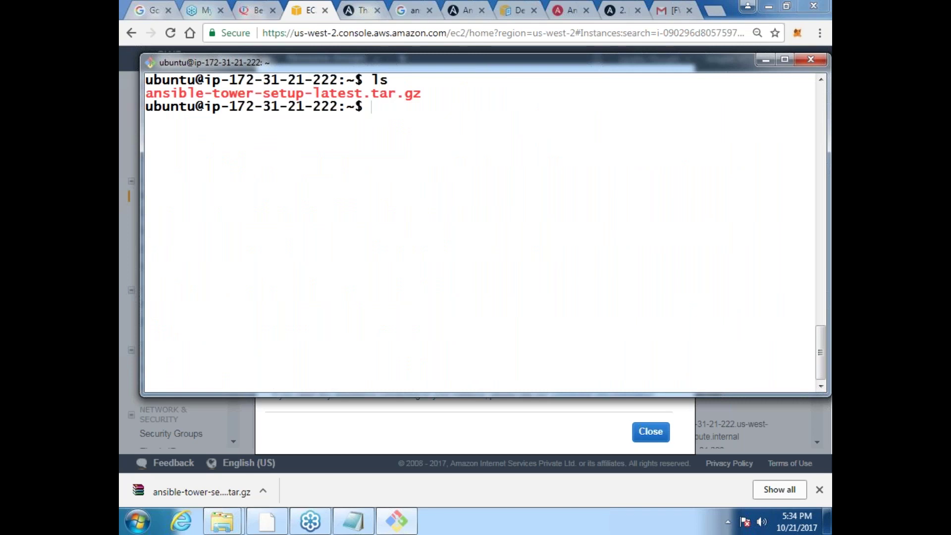
type("tar -xvz an")
key("Tab")
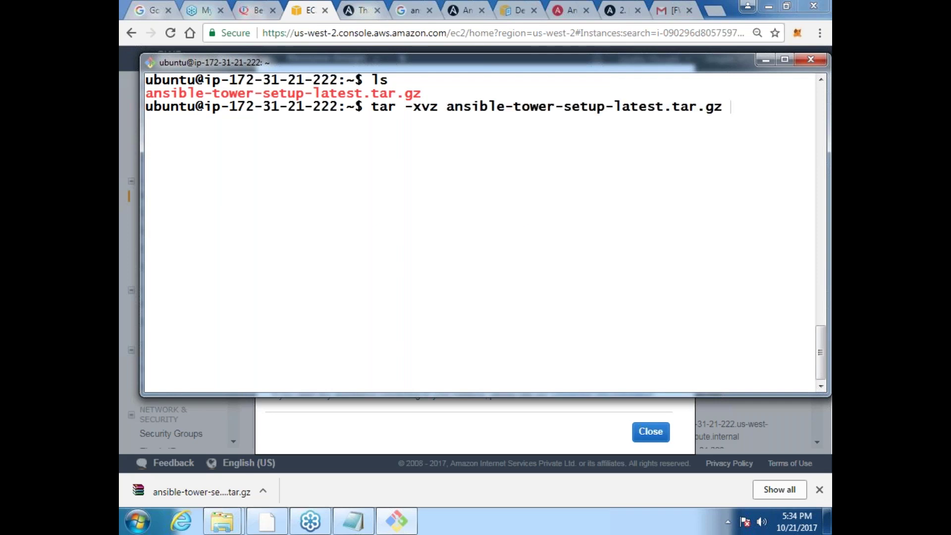
key("Return")
key("ctrl+c")
type("ls")
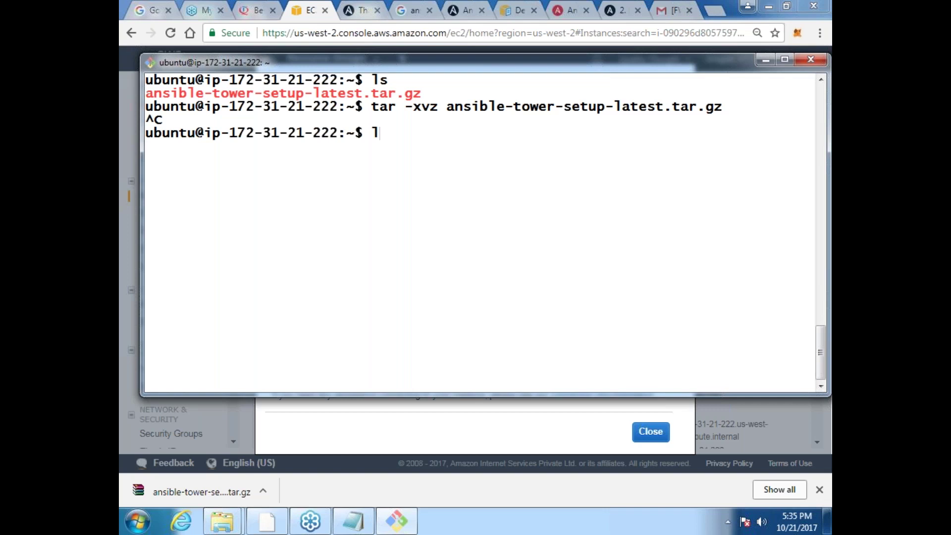
key("Return")
type("ls")
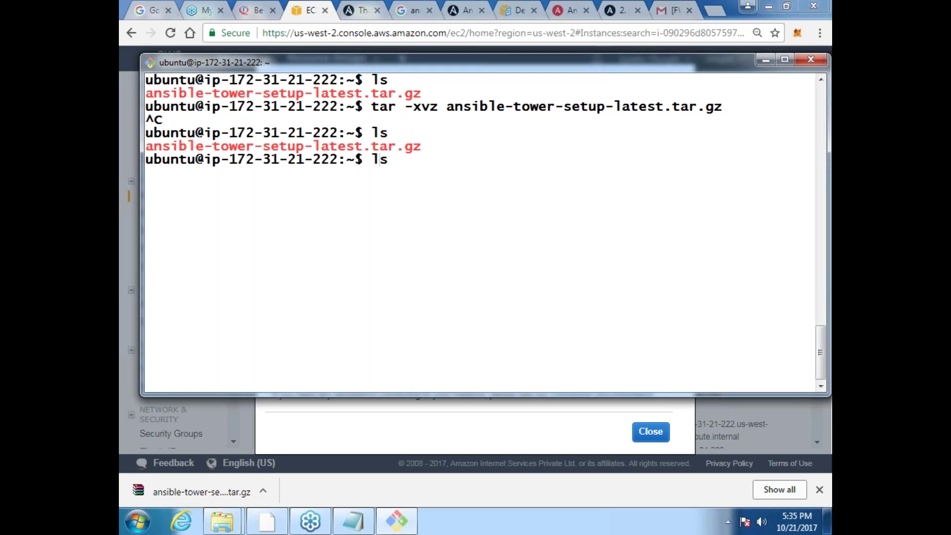
Step: Extract ansible-tower-setup-latest.tar.gz with tar -xvzf and cd into ansible-tower-setup-3.2.1
key("Up")
key("Up")
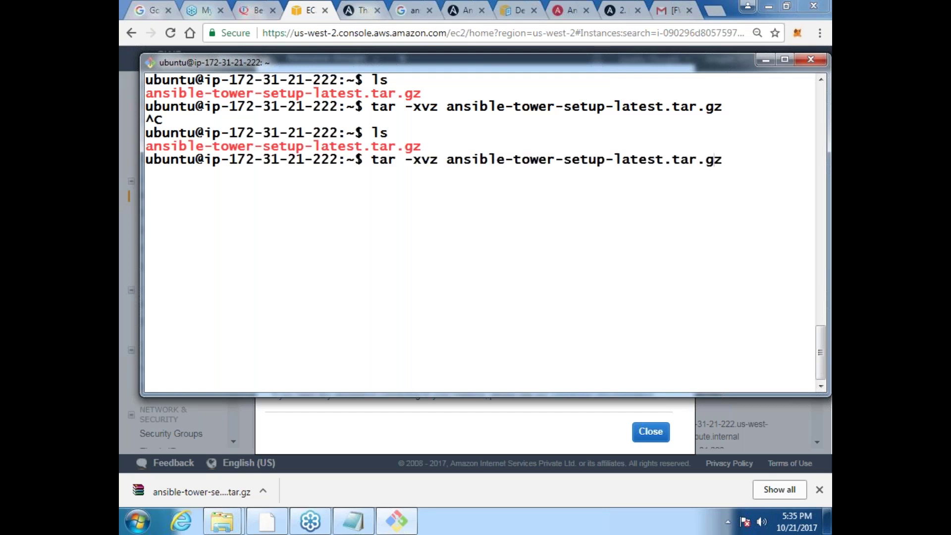
key("Right")
key("Right")
key("Right")
key("Right")
type("f")
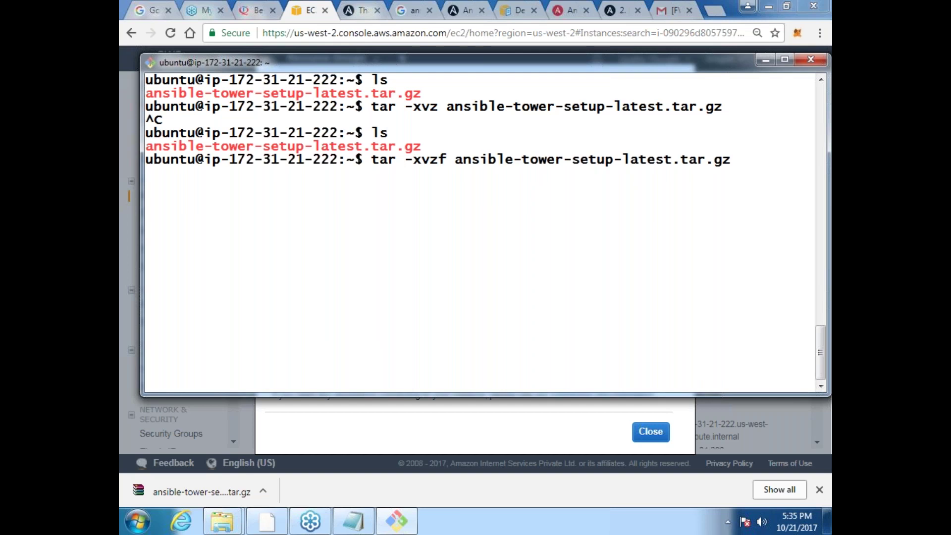
key("Return")
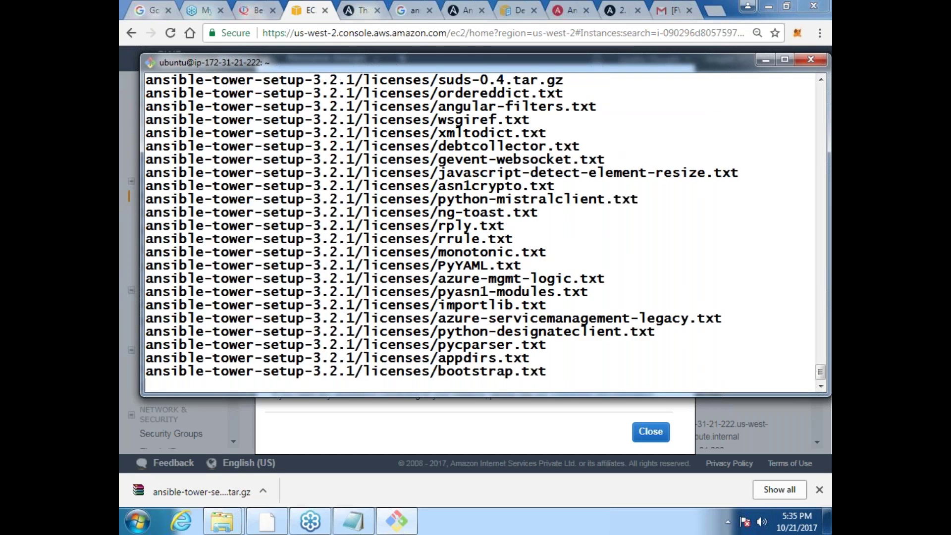
type("ls")
key("Return")
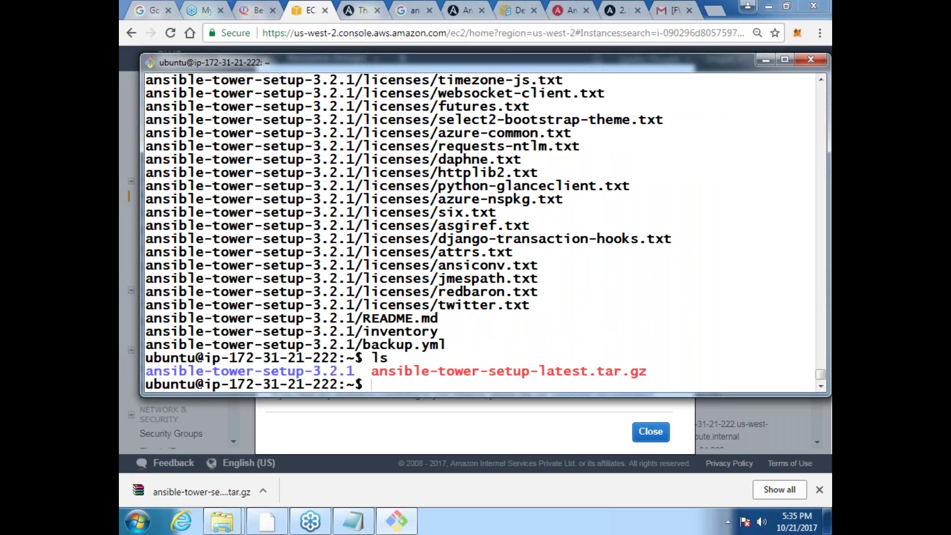
type("cd ans")
key("Tab")
key("Return")
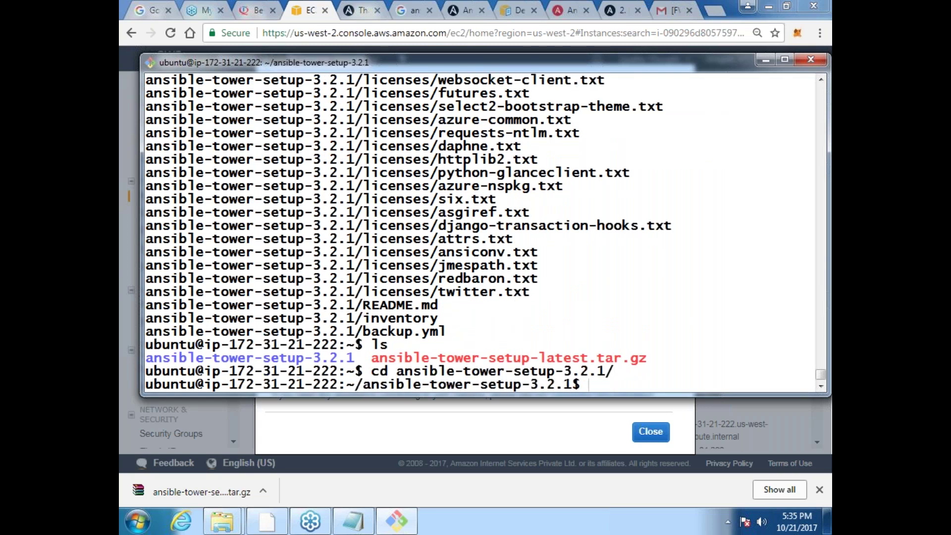
key("ctrl+l")
Step: List the setup folder and launch the installer with sudo ./setup.sh
type("l")
type("s")
key("Return")
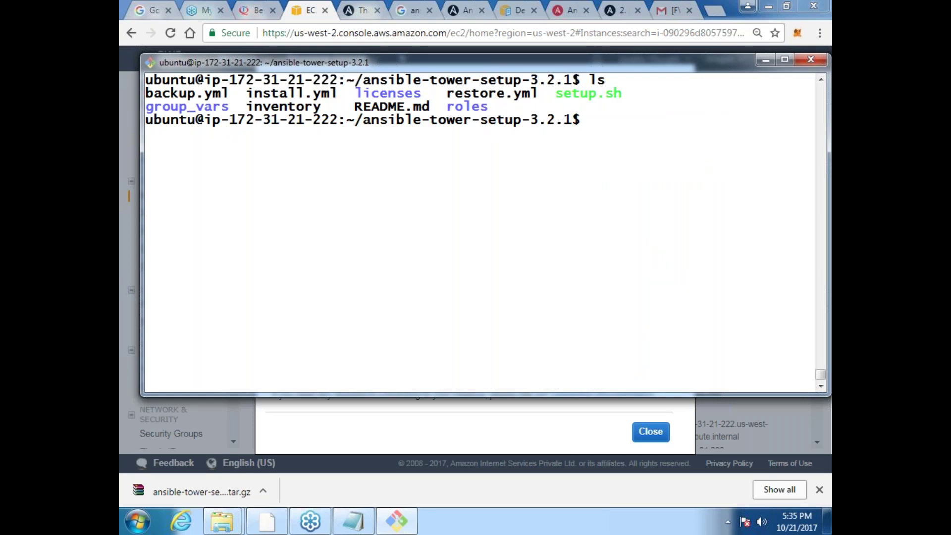
type("sudo ./s")
key("Tab")
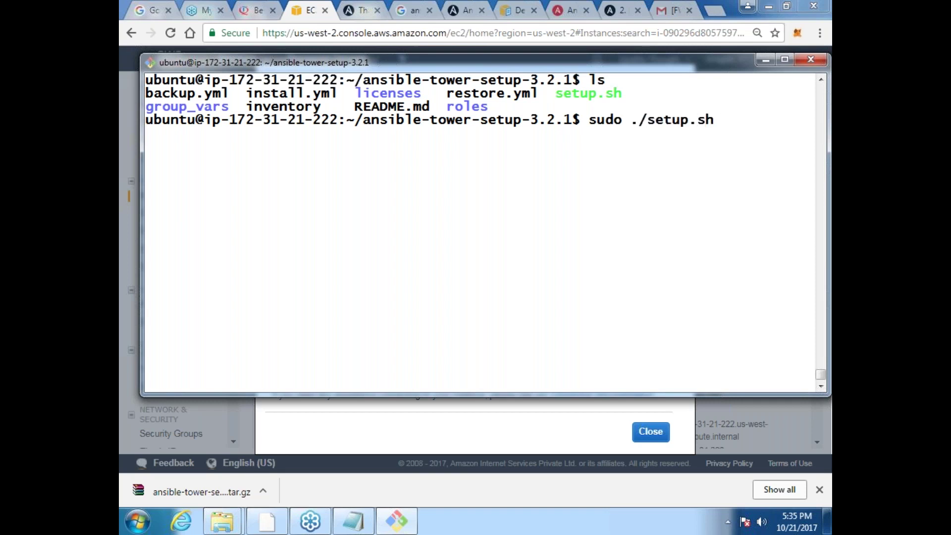
key("Return")
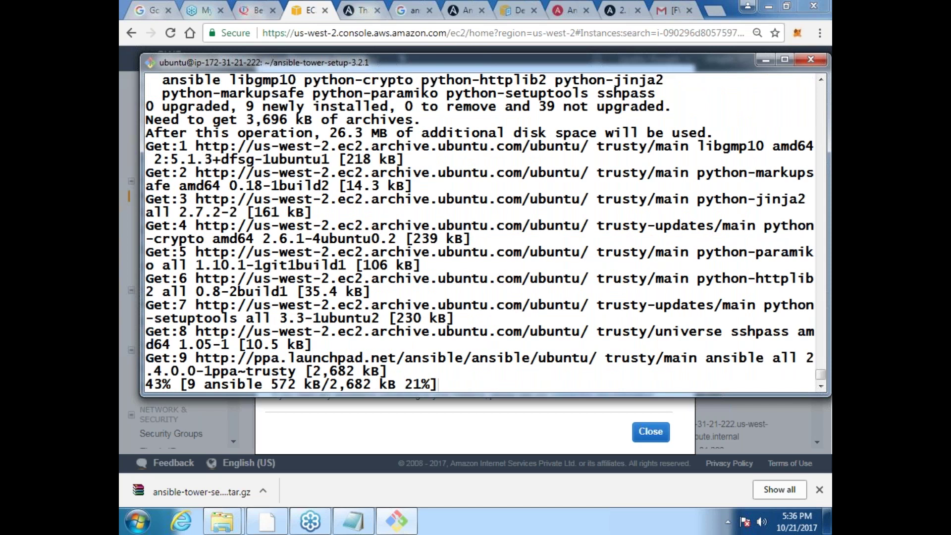
left_click(621, 11)
Step: Search Google for 'install ansible tower ubuntu 14.04' using the suggestion list
left_click(569, 33)
type("i")
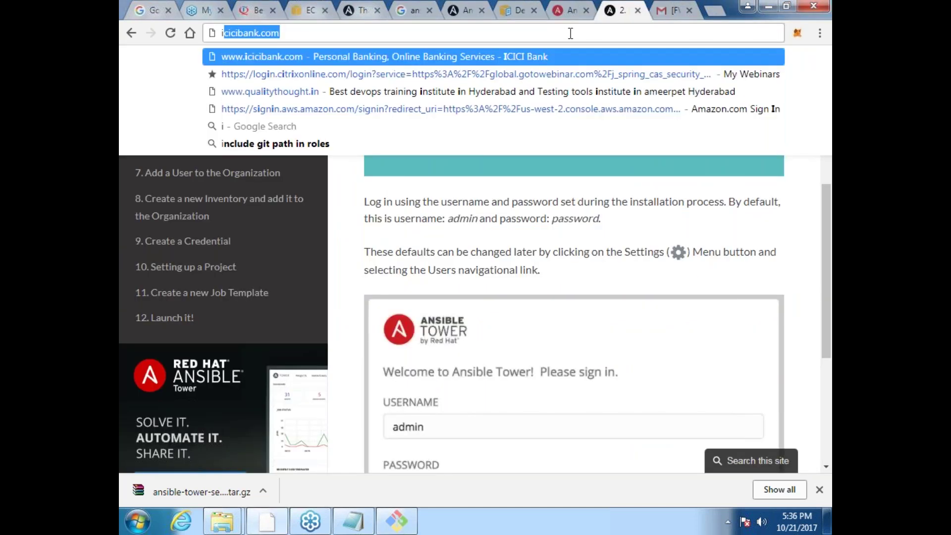
type("nstalling ansible")
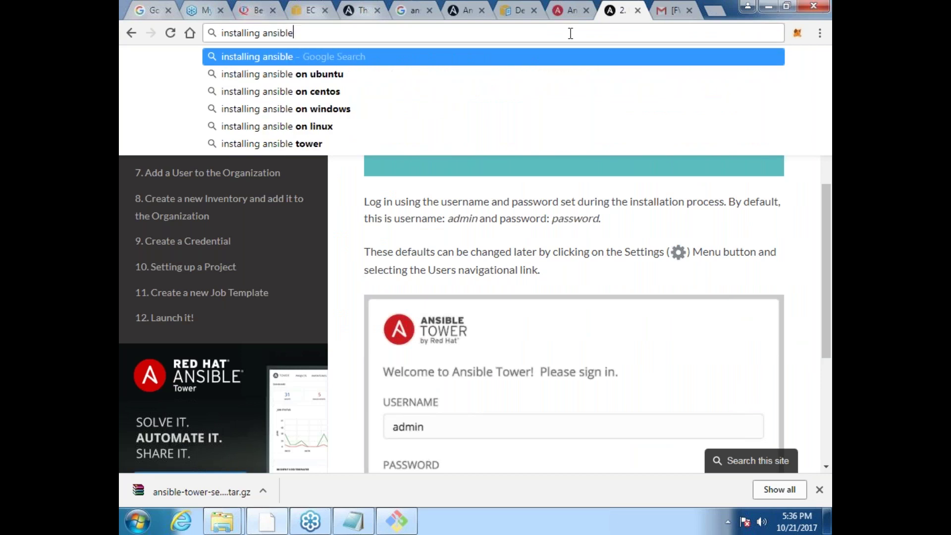
type(" tower")
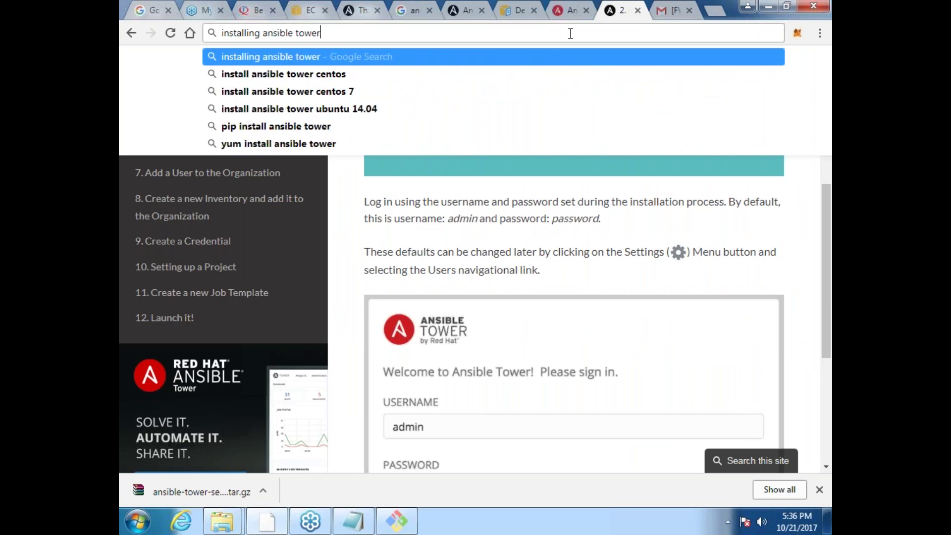
key("Down")
key("Down")
key("Down")
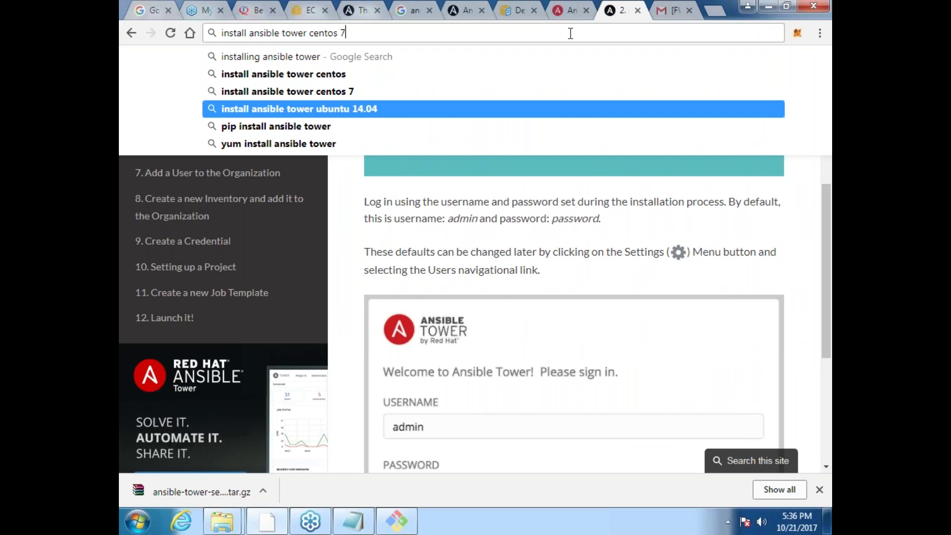
key("Return")
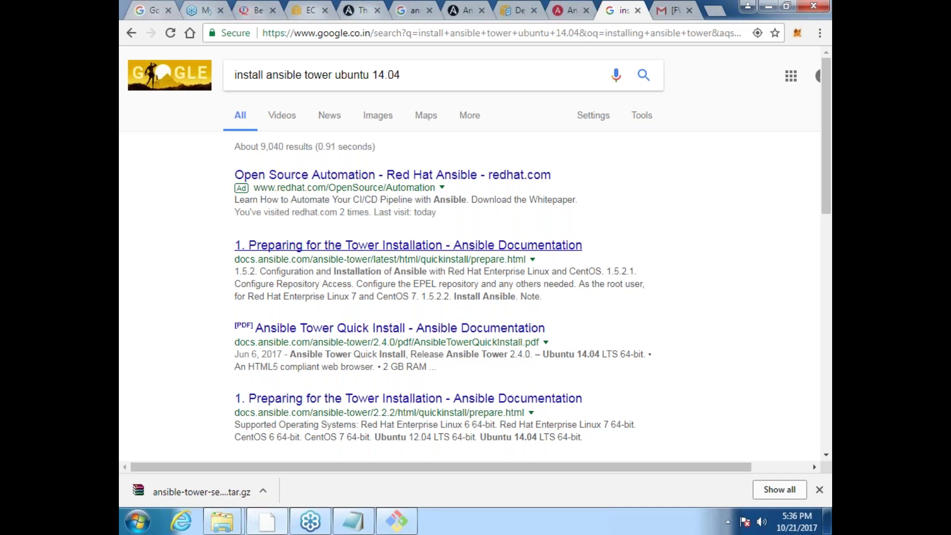
Step: Read the Preparing for the Tower Installation page to the end, then return to the results
left_click(469, 250)
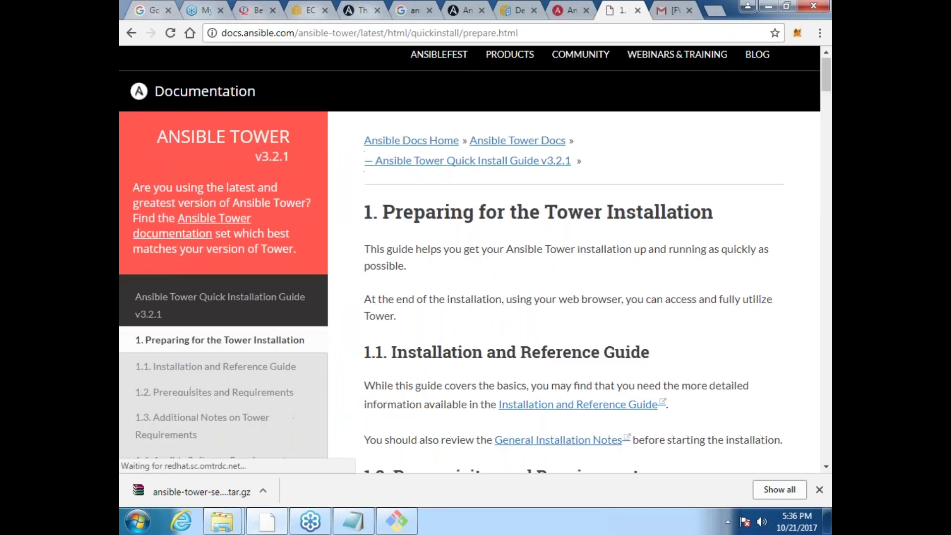
scroll(474, 251, "down", 3)
scroll(475, 252, "down", 5)
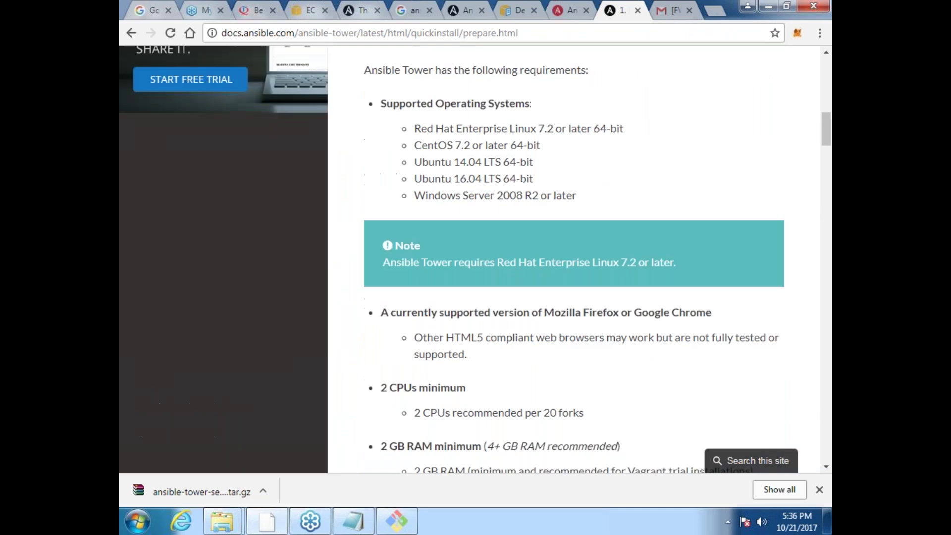
scroll(475, 252, "down", 6)
scroll(475, 251, "down", 9)
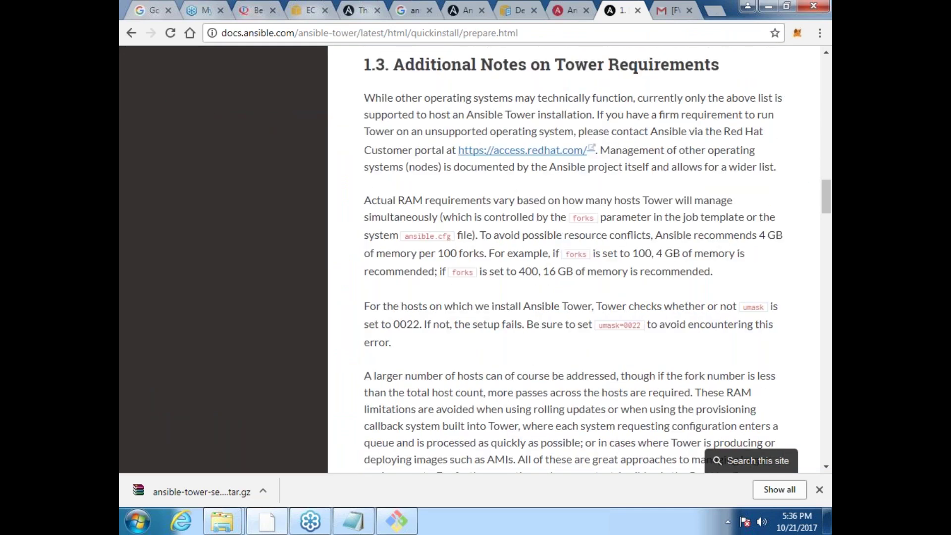
scroll(474, 251, "down", 1)
scroll(475, 252, "down", 7)
scroll(597, 259, "down", 6)
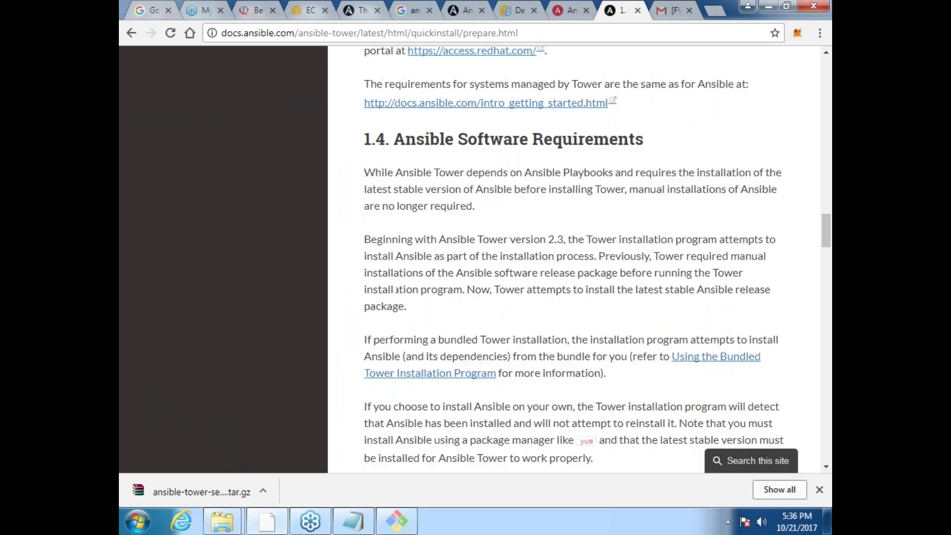
scroll(575, 258, "down", 10)
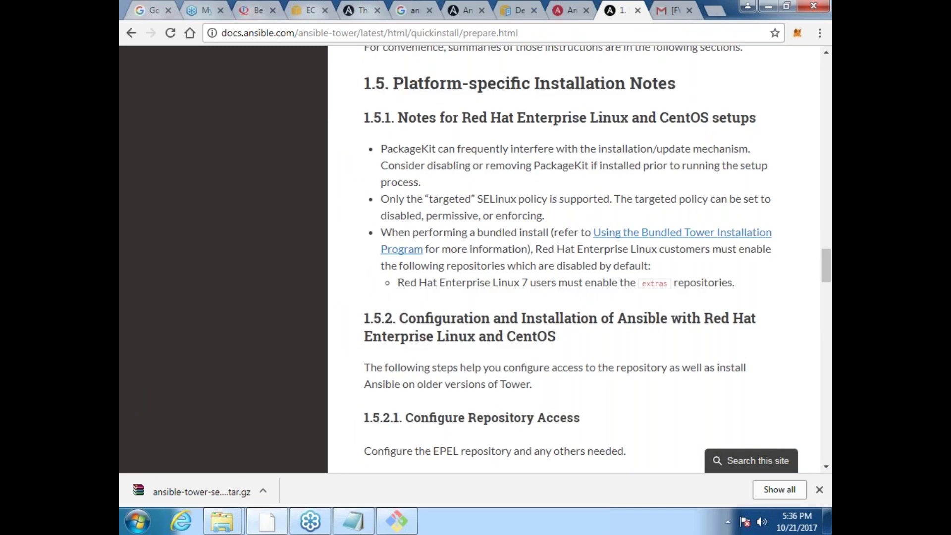
scroll(575, 257, "down", 7)
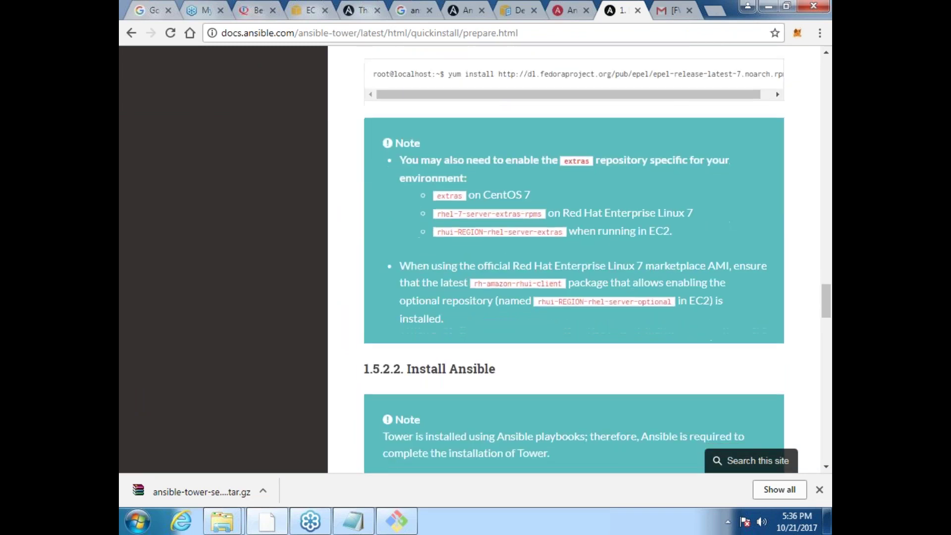
scroll(574, 257, "down", 6)
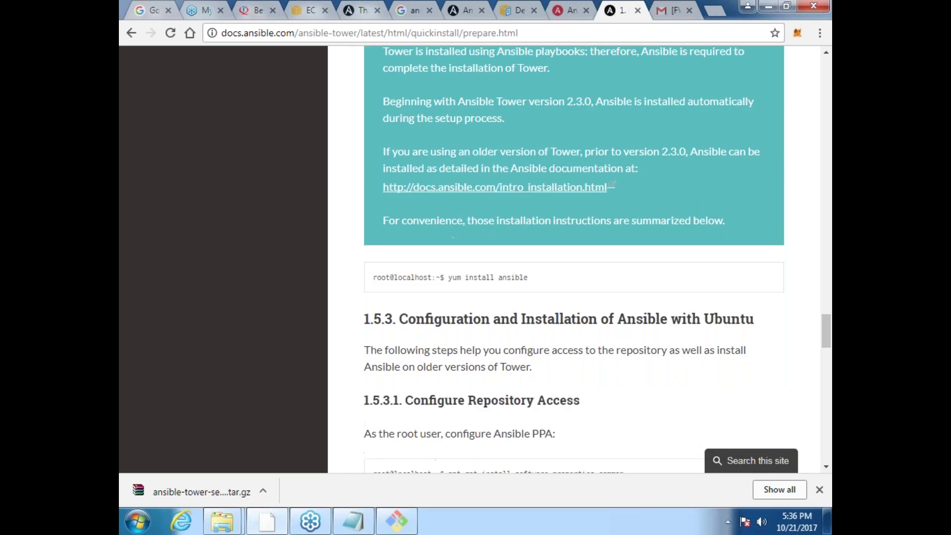
scroll(574, 257, "down", 10)
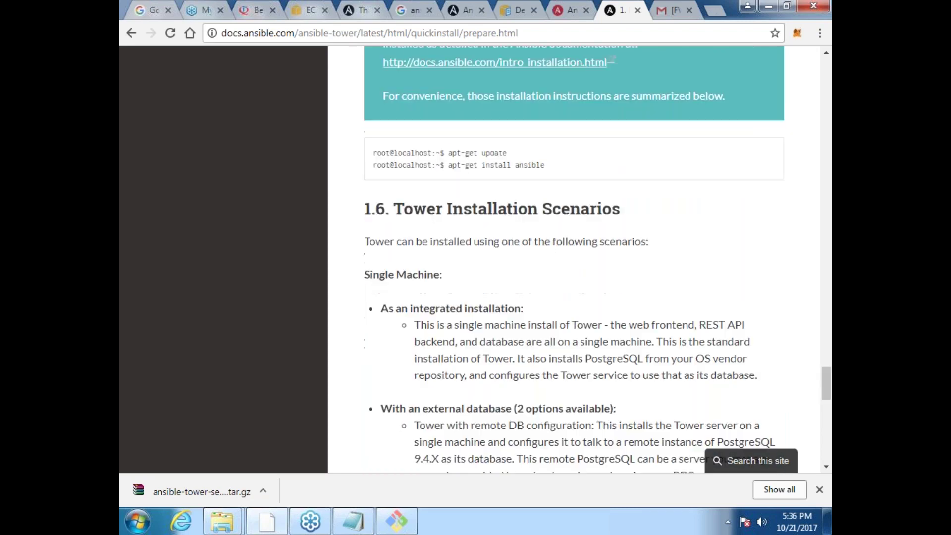
scroll(575, 257, "down", 1)
scroll(575, 258, "down", 11)
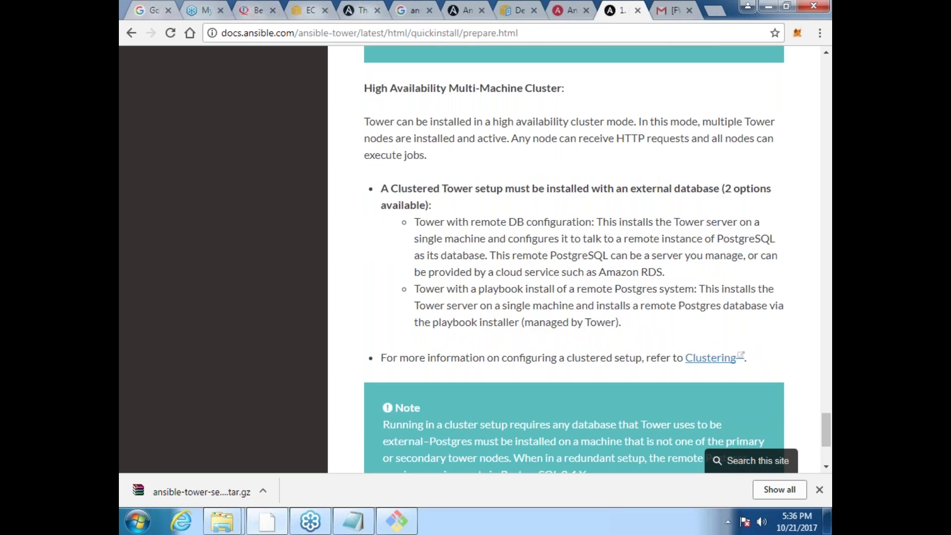
scroll(575, 258, "down", 4)
left_click(131, 33)
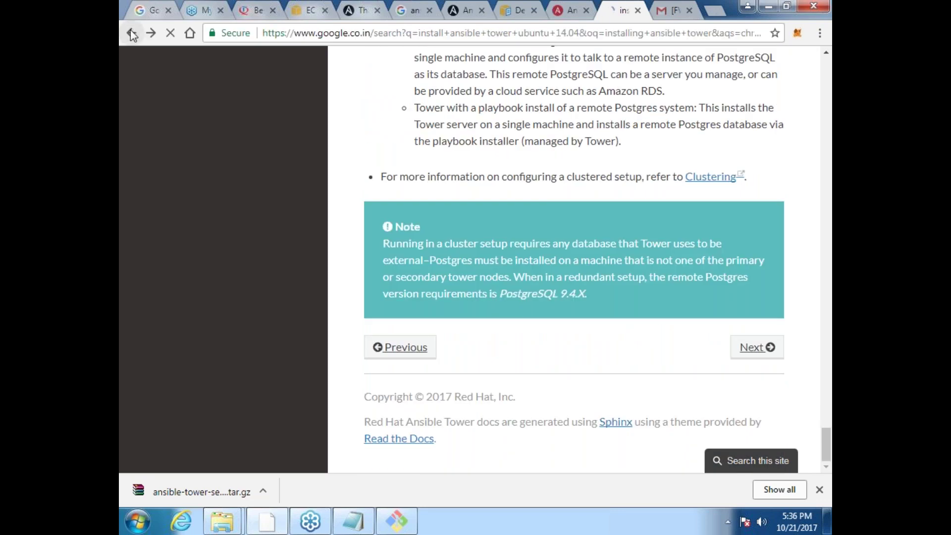
Step: Open the Quick Install PDF in a new tab and jump to the Download the Tower Installation Program chapter
middle_click(448, 339)
left_click(627, 14)
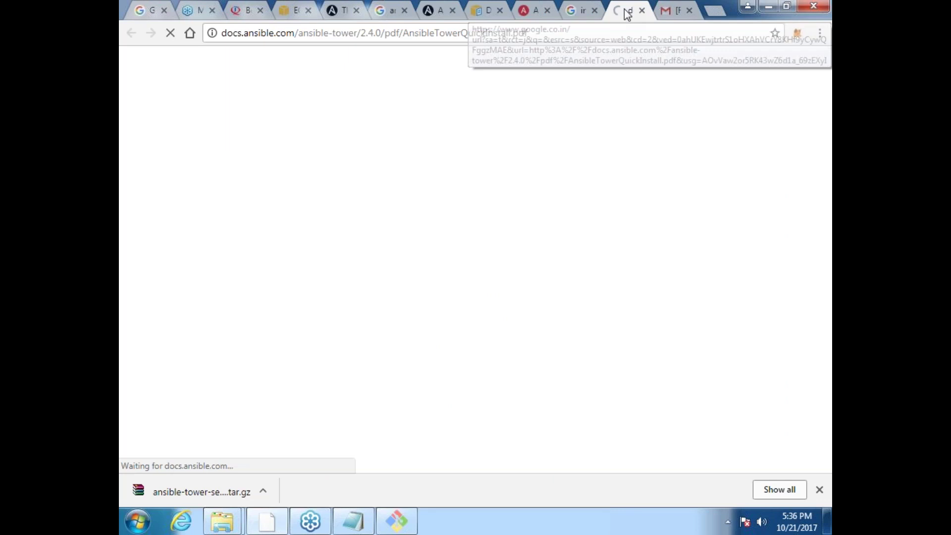
key("Page_Down")
key("Down")
key("Down")
key("Down")
key("Down")
key("Down")
key("Down")
key("Down")
key("Down")
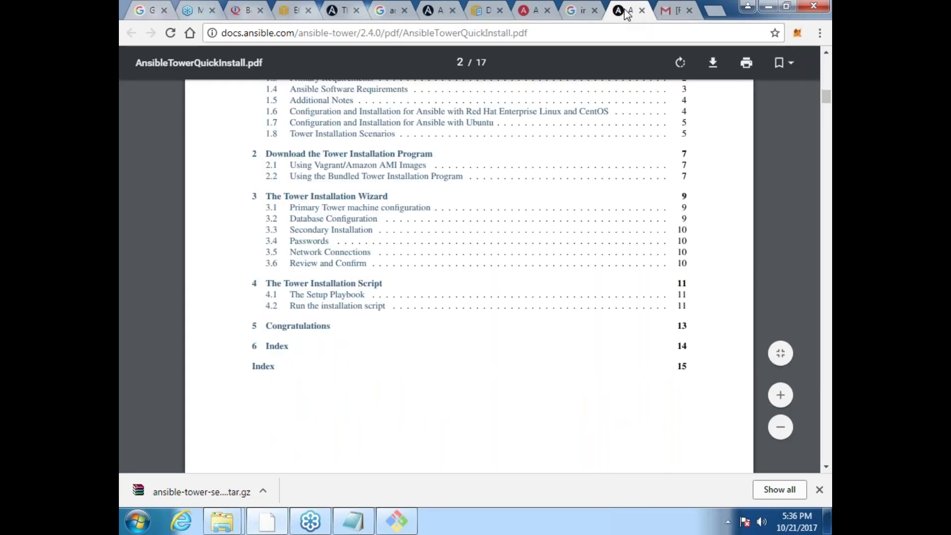
key("Up")
key("Up")
key("Up")
key("Down")
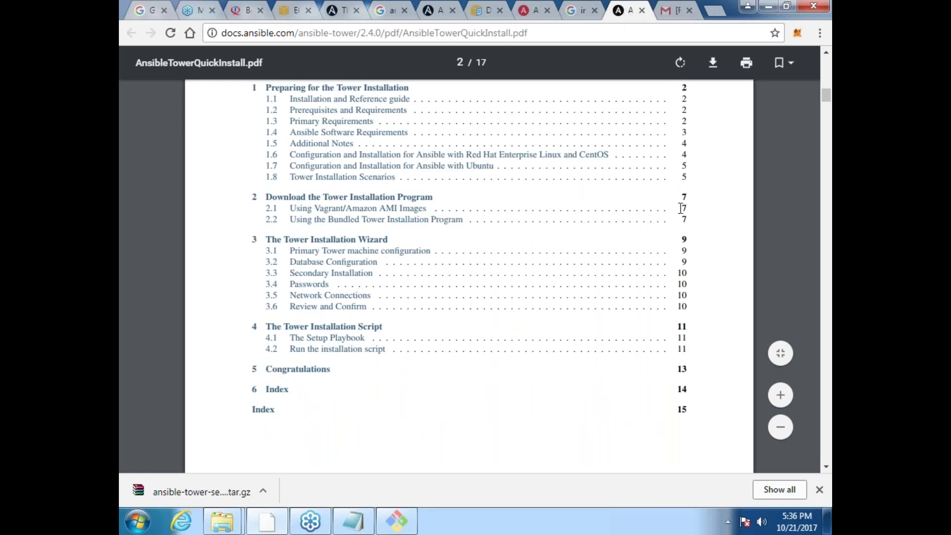
left_click(415, 209)
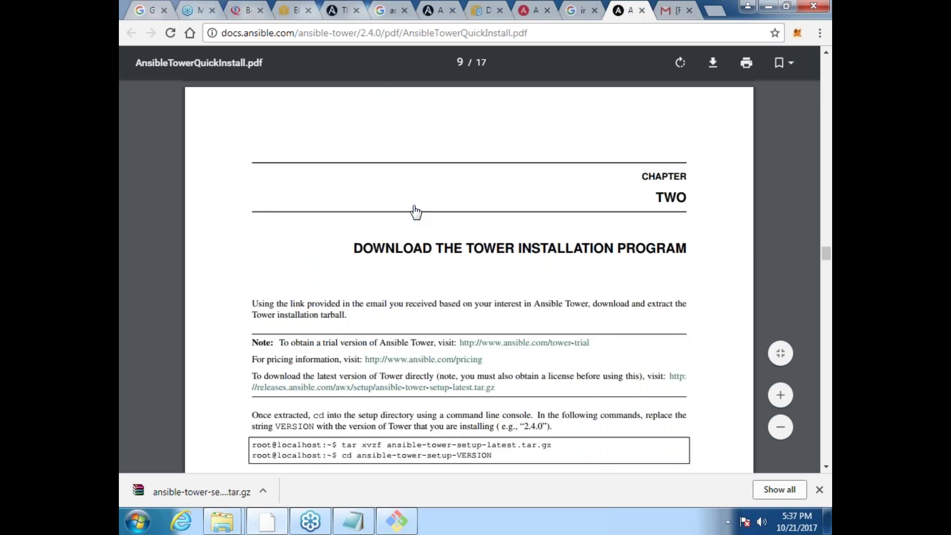
Step: Scroll down to the login screenshot and the tower-manage changepassword admin instructions
scroll(415, 212, "down", 4)
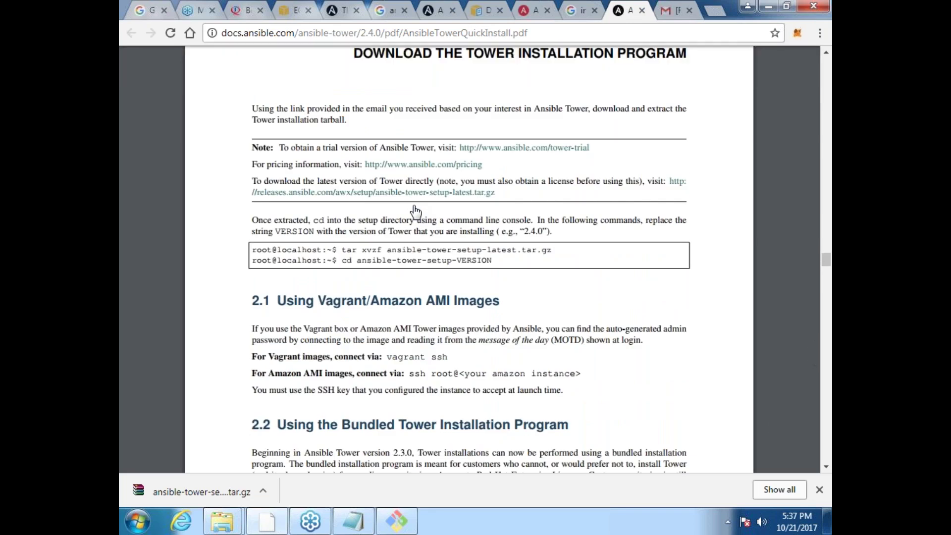
scroll(415, 212, "down", 1)
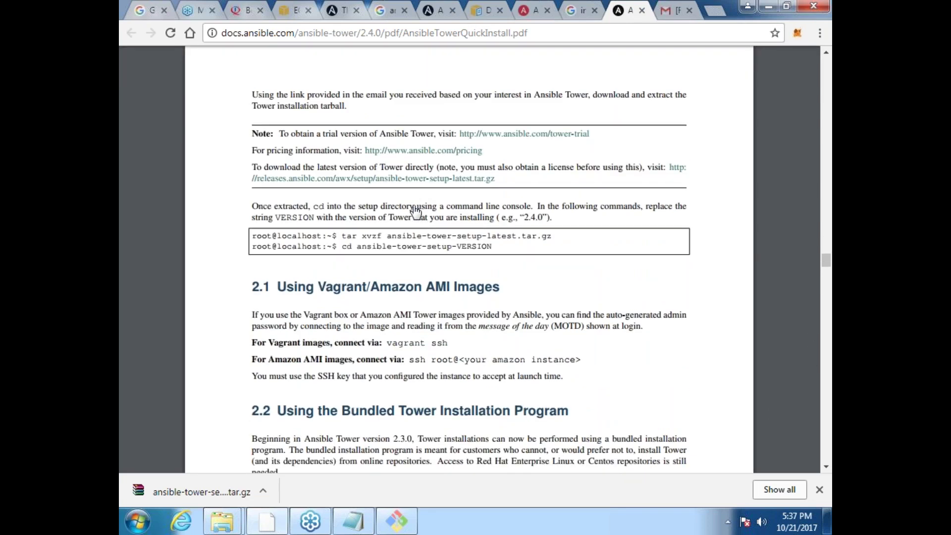
scroll(415, 212, "down", 10)
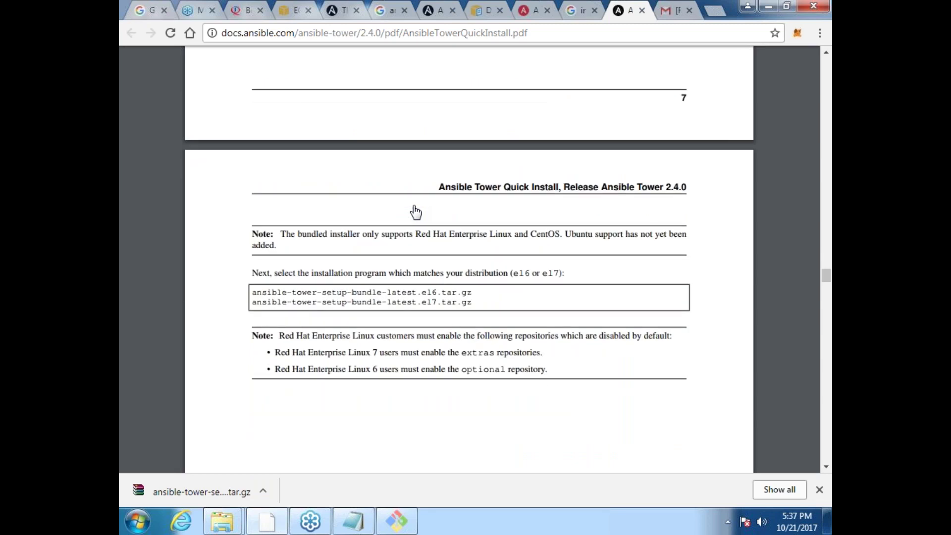
scroll(415, 212, "down", 13)
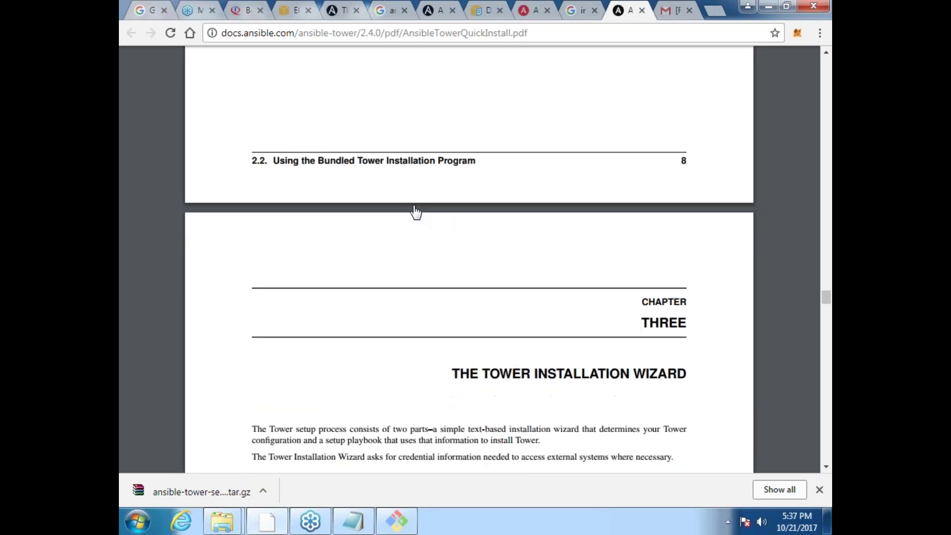
scroll(415, 212, "down", 5)
scroll(416, 212, "down", 2)
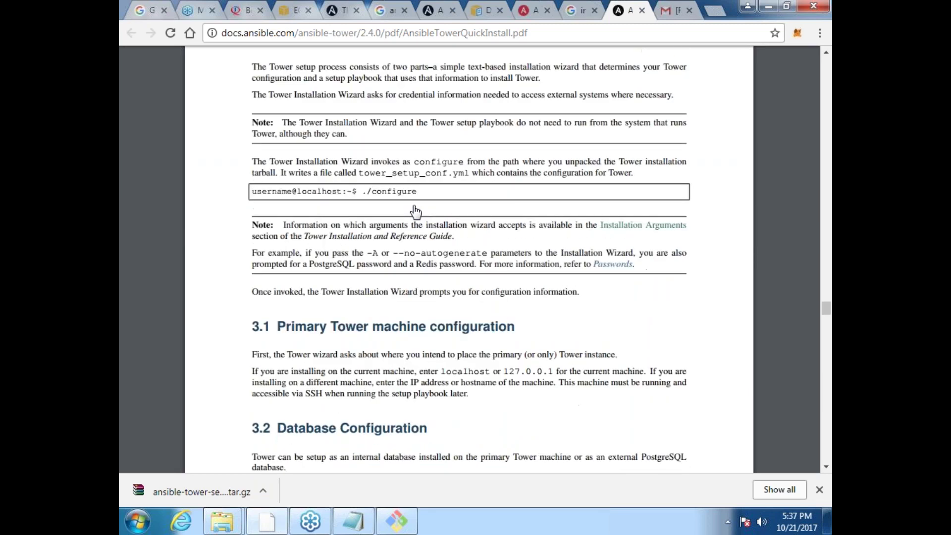
scroll(415, 212, "down", 3)
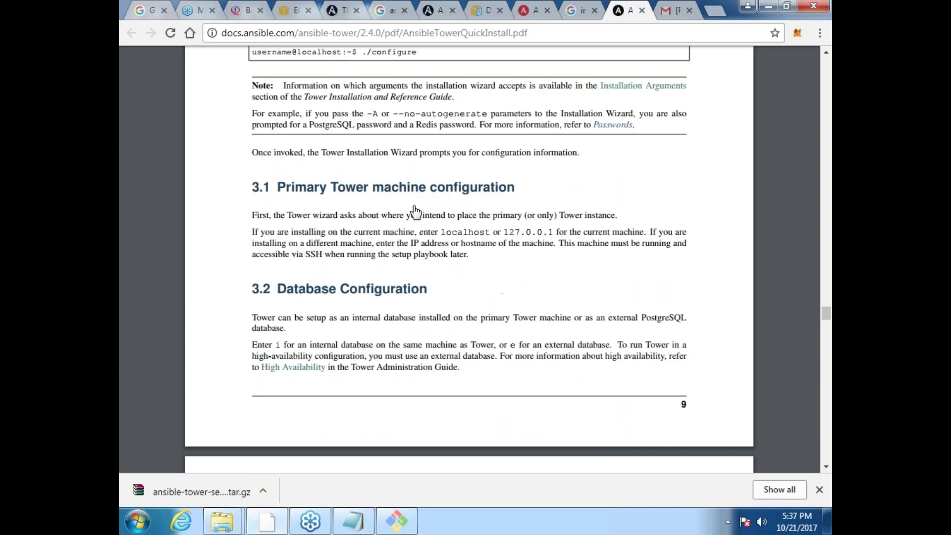
scroll(415, 212, "down", 8)
scroll(415, 212, "down", 7)
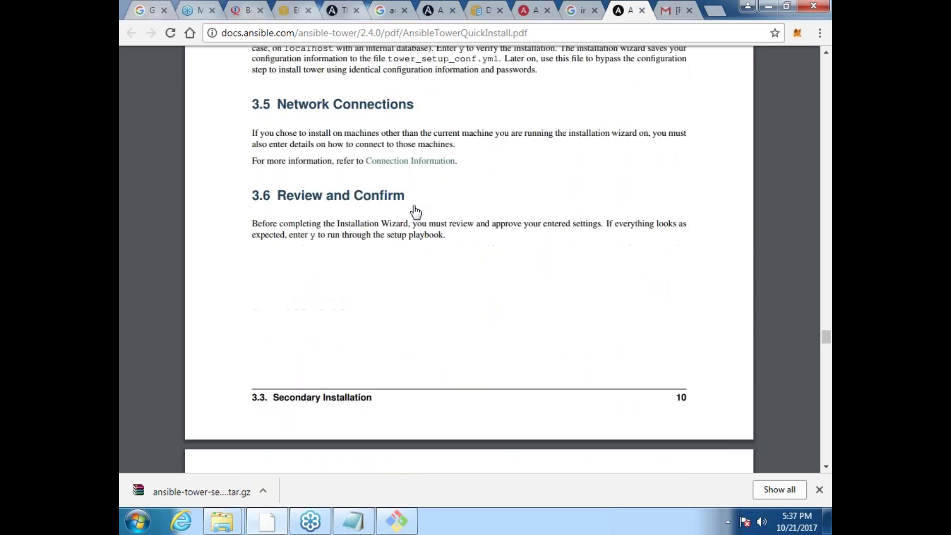
scroll(415, 212, "up", 6)
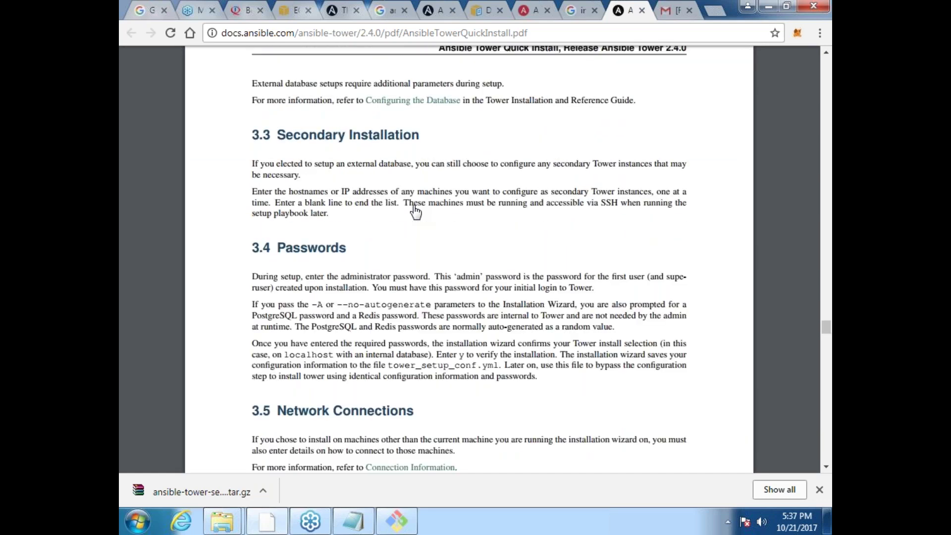
scroll(416, 212, "down", 1)
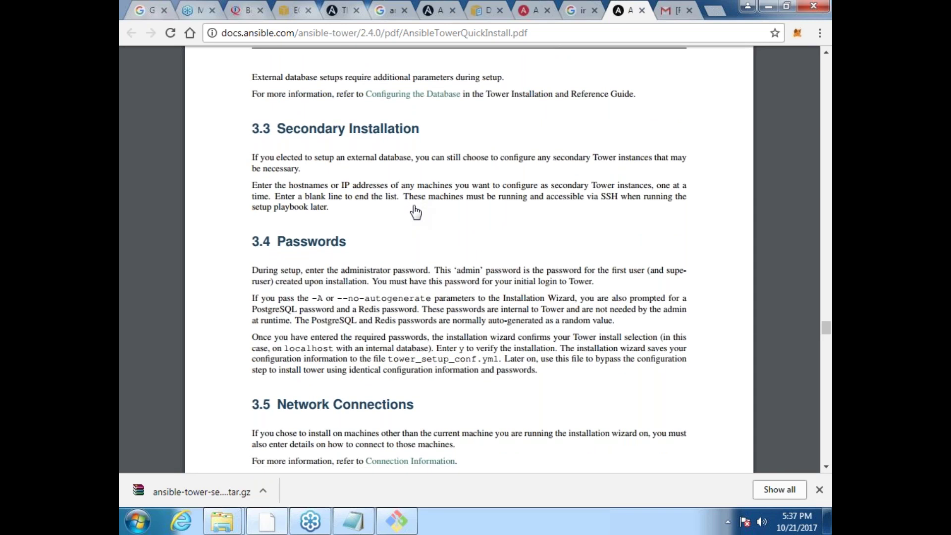
scroll(415, 212, "down", 2)
scroll(415, 212, "down", 7)
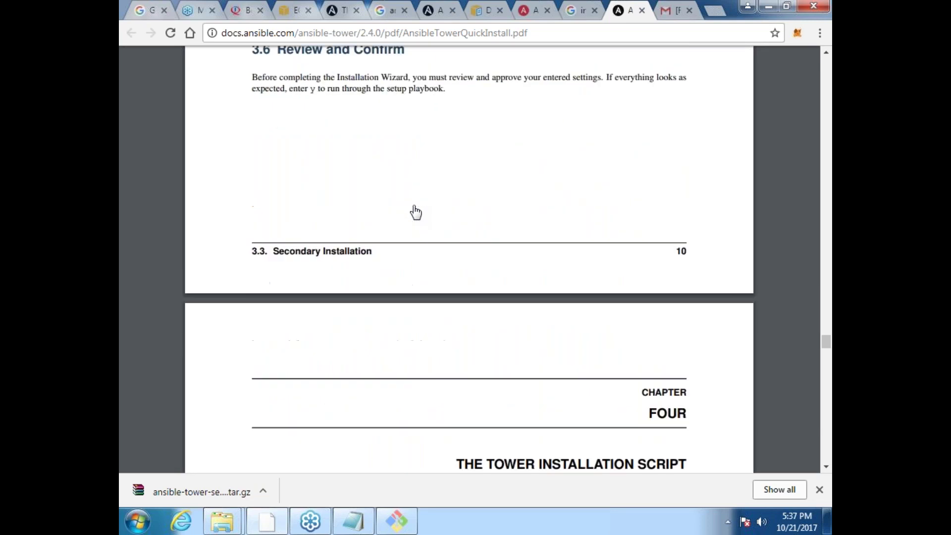
scroll(416, 212, "down", 5)
scroll(415, 212, "down", 5)
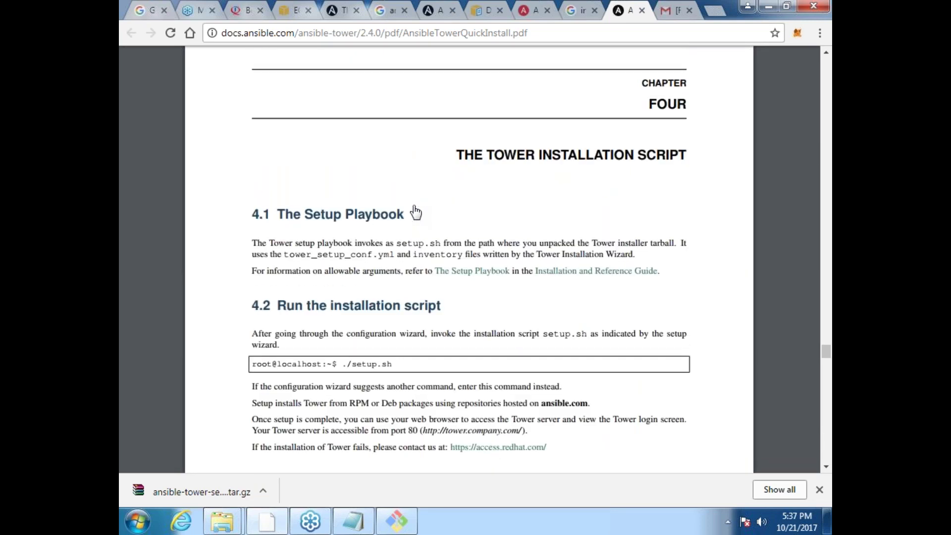
scroll(416, 212, "down", 1)
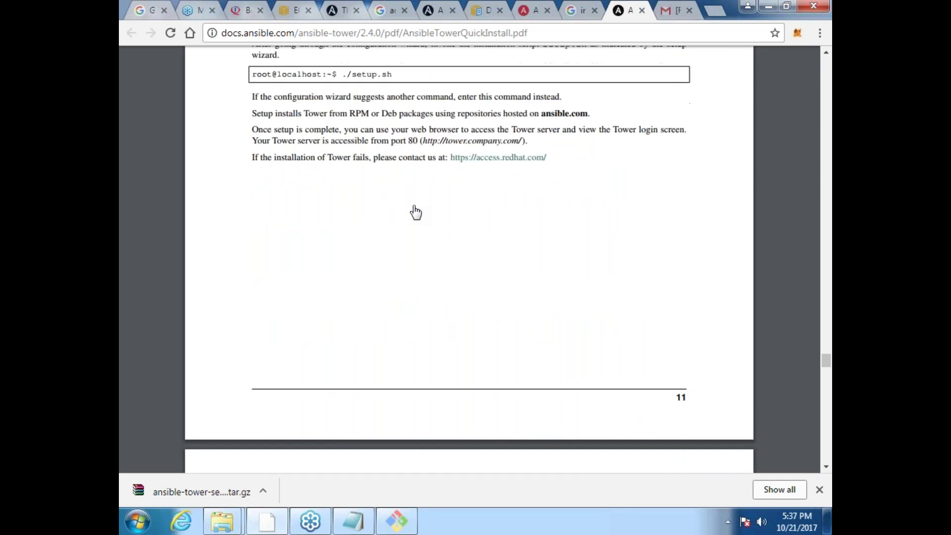
scroll(416, 212, "down", 6)
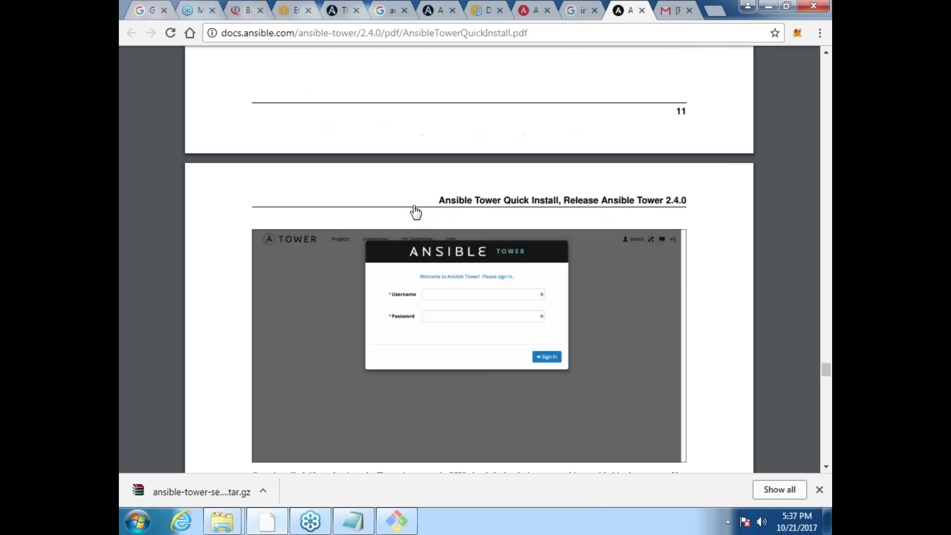
scroll(415, 212, "down", 2)
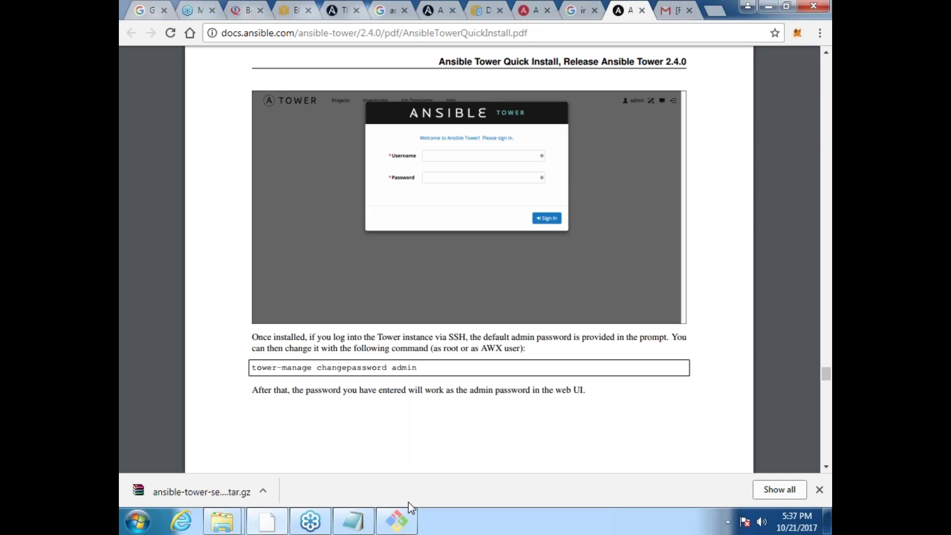
left_click(391, 525)
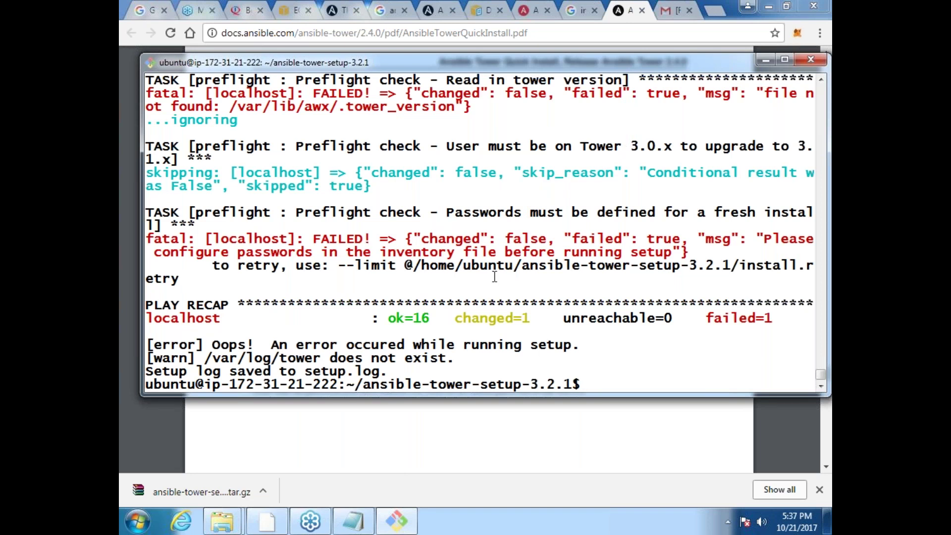
Step: Become root with sudo -i and change into /home/ubuntu/ansible-tower-setup-3.2.1
type("syu")
key("BackSpace")
key("BackSpace")
type("udo -i")
key("Return")
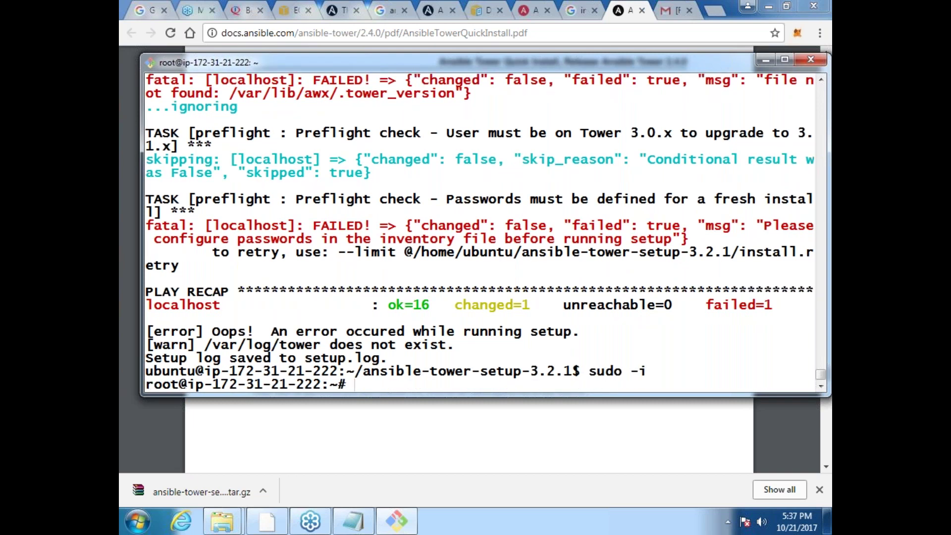
key("ctrl+l")
type("cd /home/u")
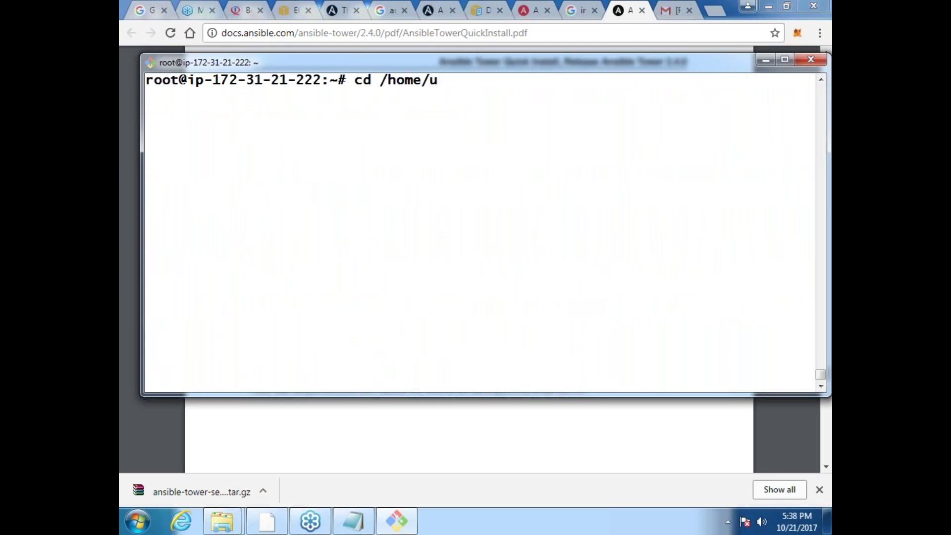
key("Tab")
type("a")
type("n")
key("Tab")
key("Return")
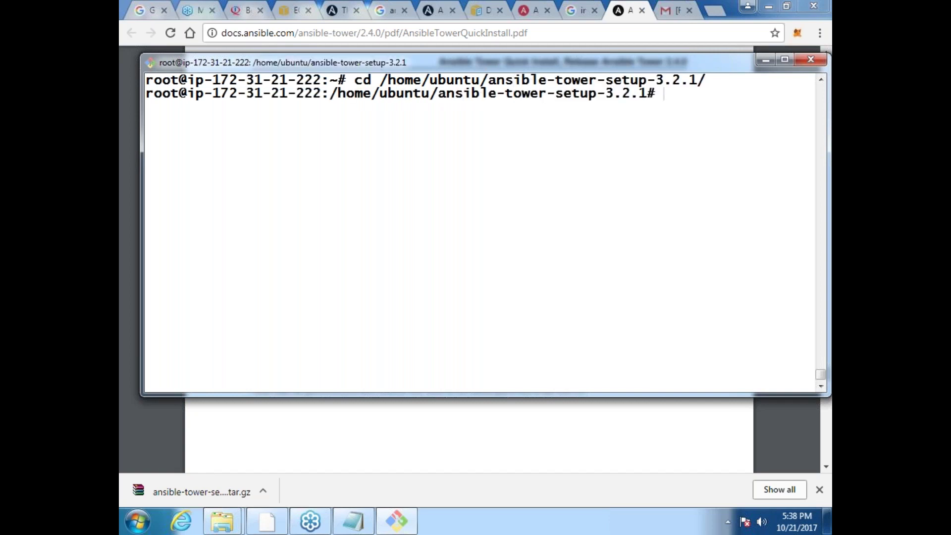
Step: Run the Tower setup script, first via sh setup.sh and then as ./setup.sh
type("sh setup.sh")
key("Return")
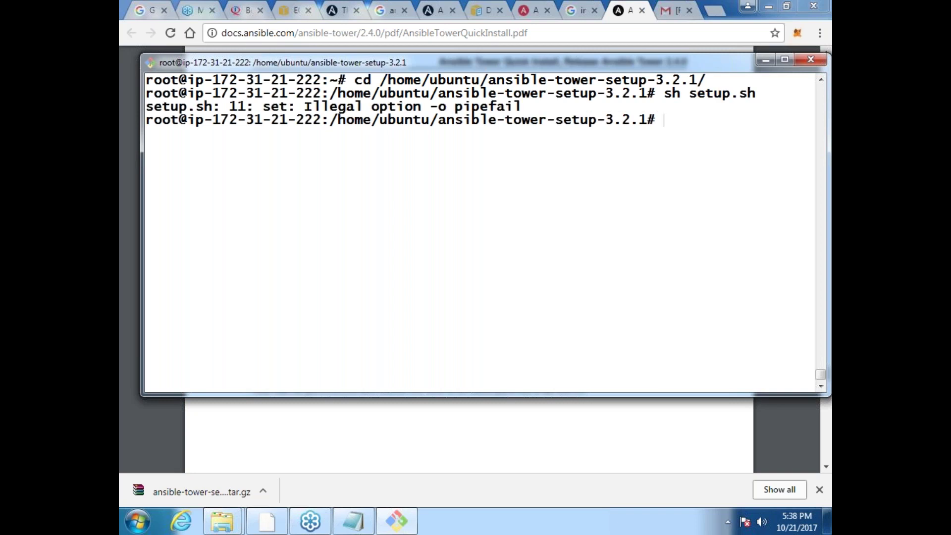
type("./setup.sh")
key("Return")
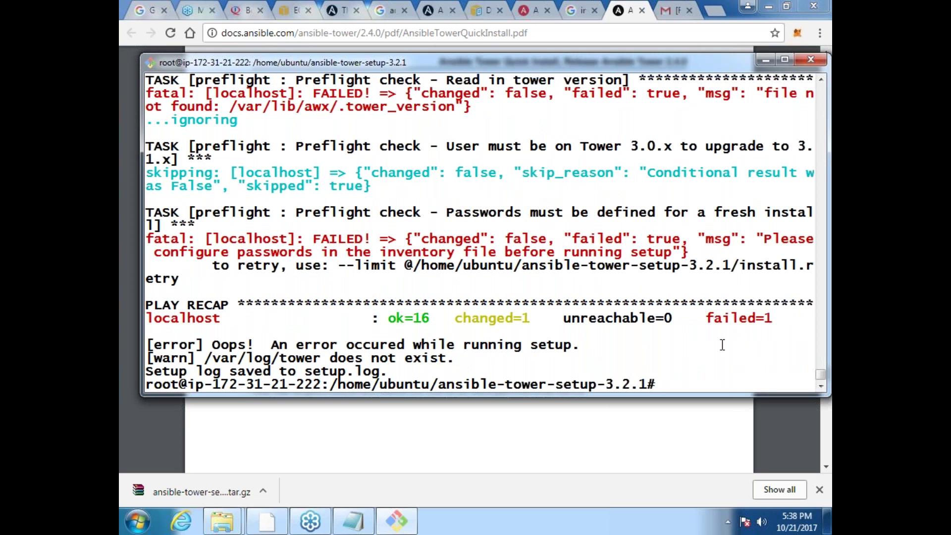
Step: Clear the screen and list the setup folder's files with ls
type("l")
key("BackSpace")
key("ctrl+l")
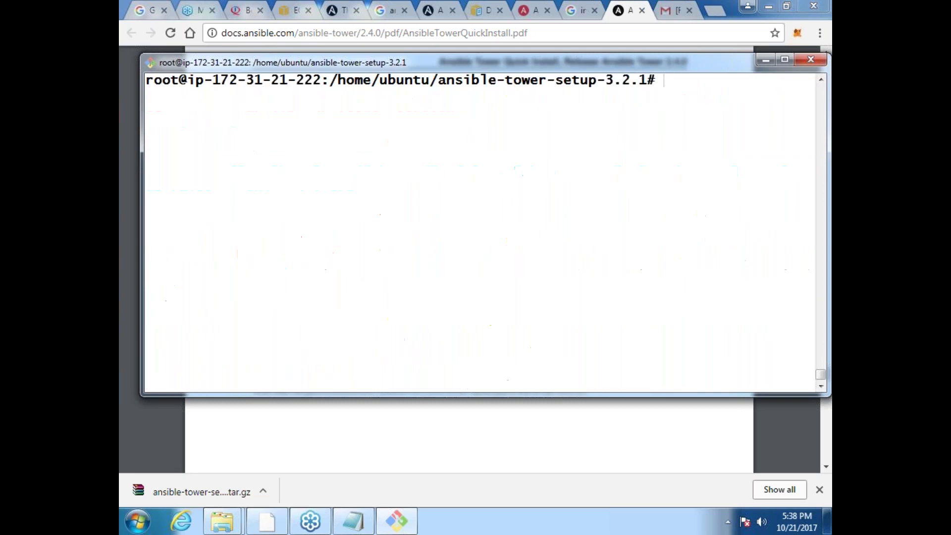
type("ls")
key("Return")
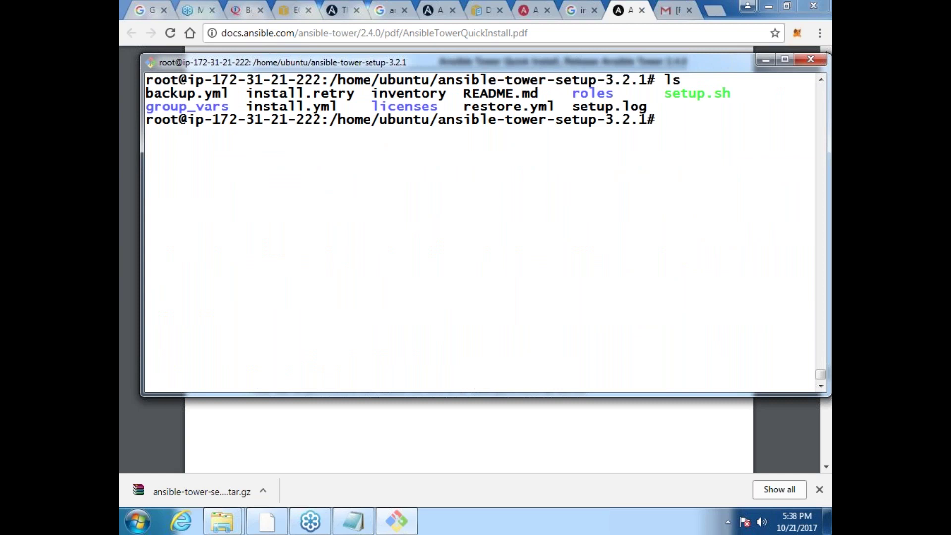
Step: Open the inventory file in vi and fill in the admin_password value
type("vi in")
key("Tab")
key("Return")
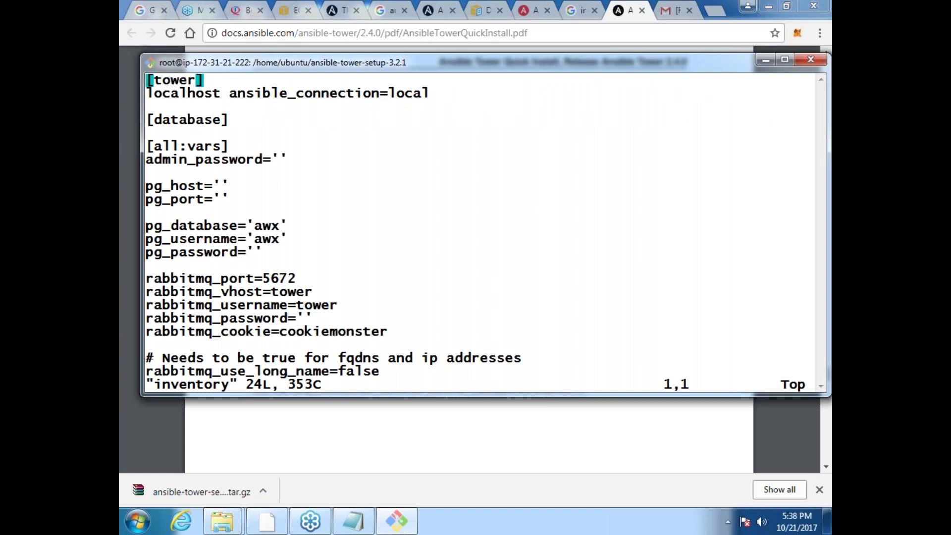
key("Down")
key("Down")
key("Down")
key("Down")
key("Down")
key("Down")
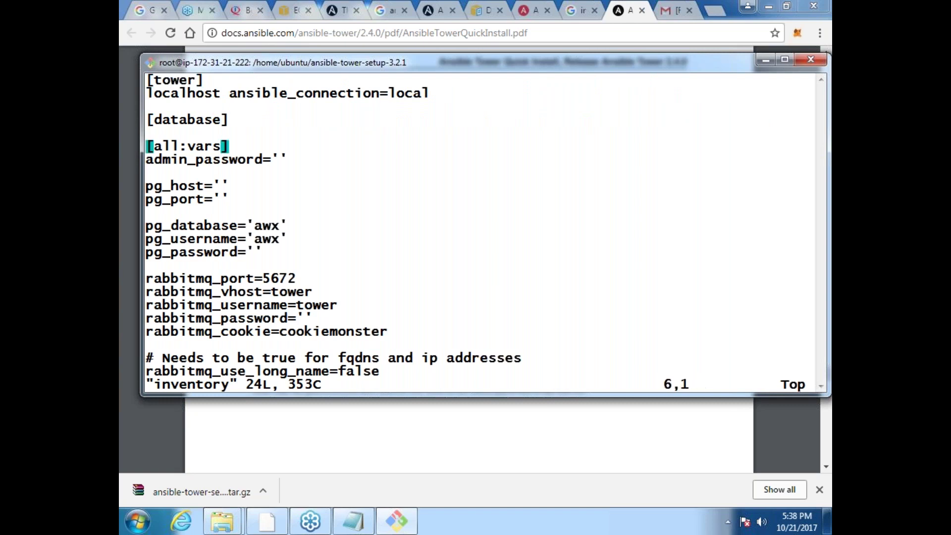
key("Right")
key("Right")
key("Right")
key("Right")
key("Right")
key("Right")
key("Right")
key("Right")
key("Right")
key("Right")
key("Right")
key("Right")
key("Right")
key("Right")
key("Right")
key("Right")
type("in_p")
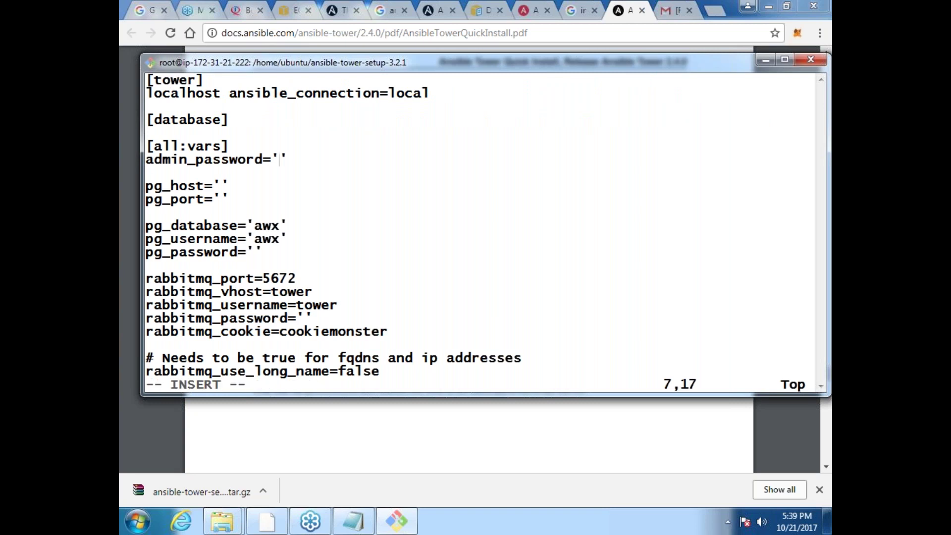
type("assword='ansibletower")
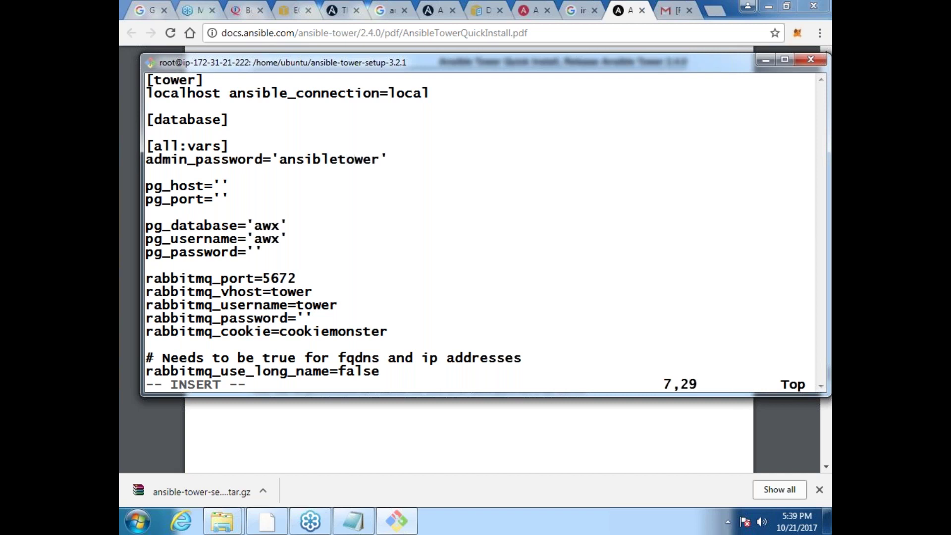
Step: Fill in the pg_password and rabbitmq_password values in the inventory
key("Down")
key("Down")
key("Down")
key("Down")
key("Down")
key("Down")
key("Down")
key("Left")
type("ansiblet")
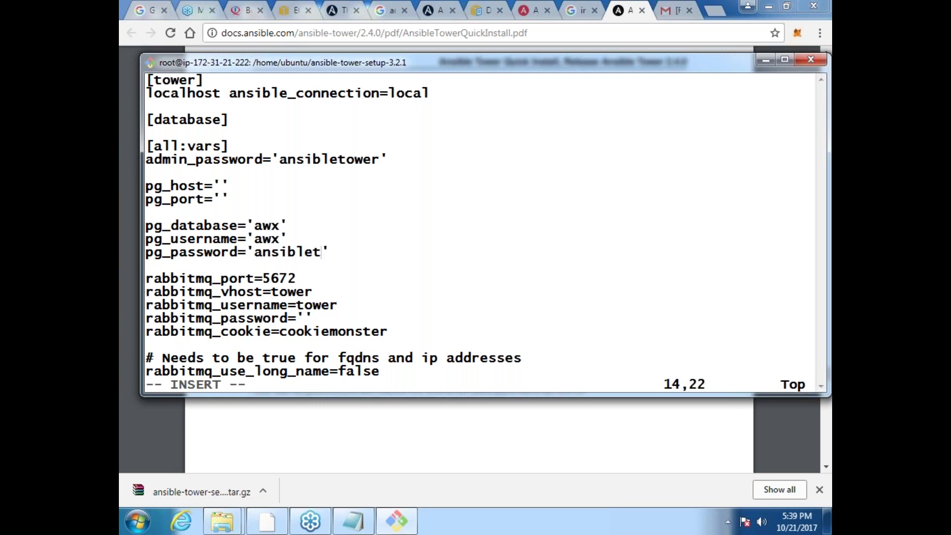
type("ower")
key("Down")
key("Down")
key("Down")
key("Down")
key("Down")
key("Left")
type("ansibletower")
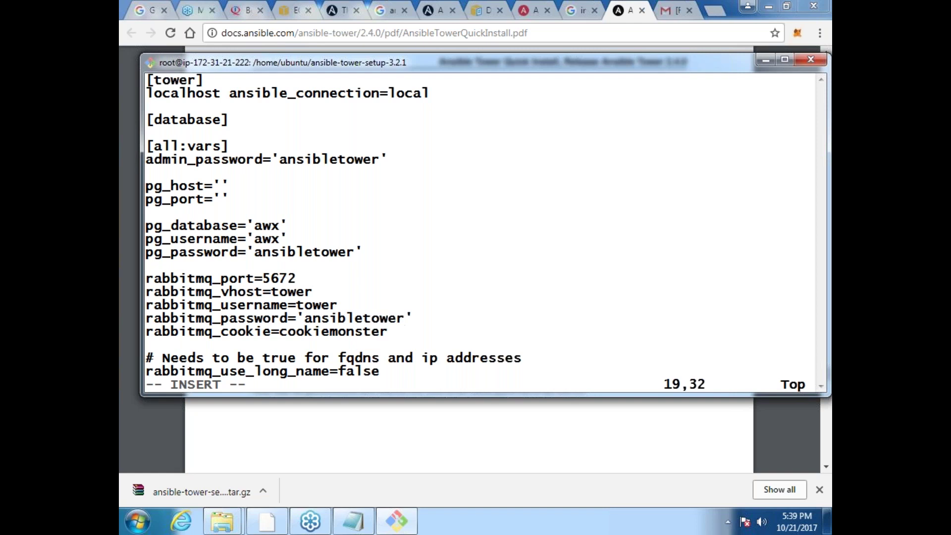
key("Down")
key("Down")
key("Down")
key("Down")
key("Down")
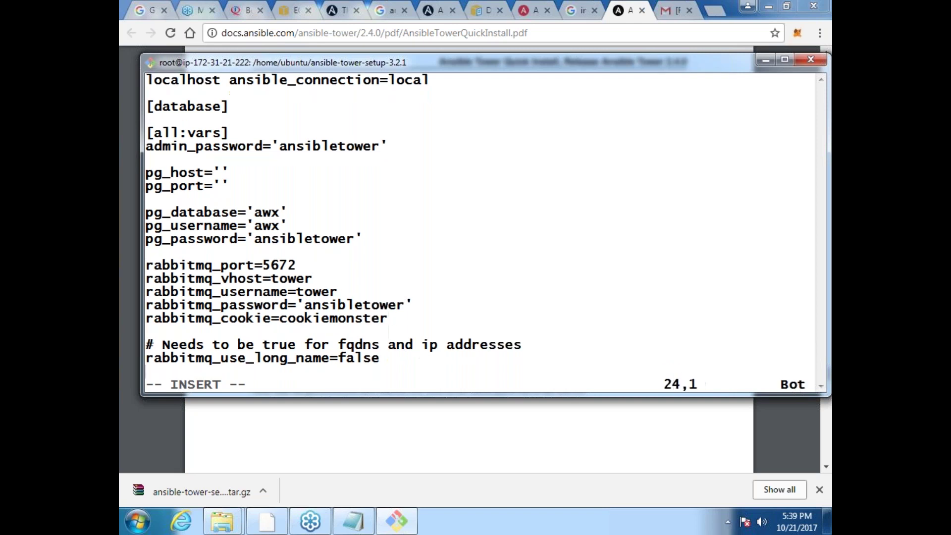
Step: Save the inventory file and quit vi with :wq
key("Escape")
key("shift+colon")
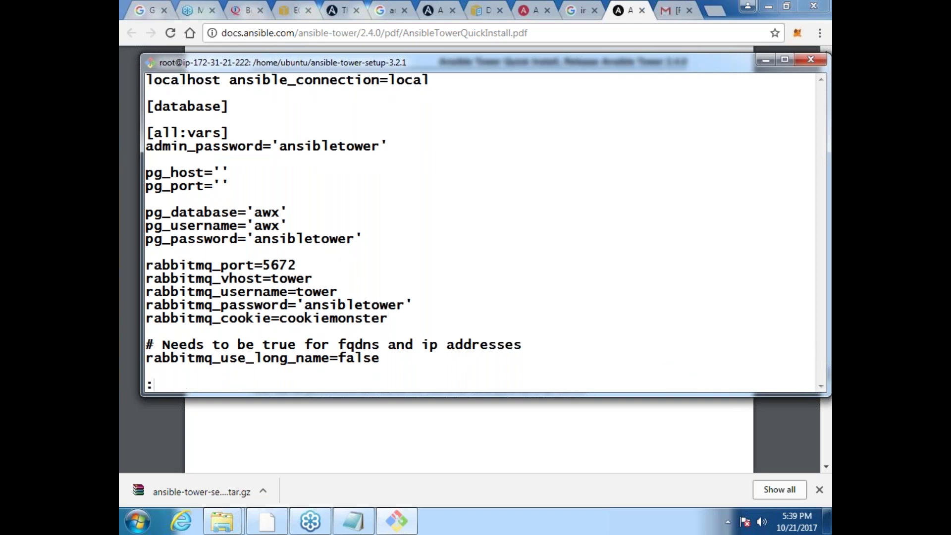
type("wq")
key("Return")
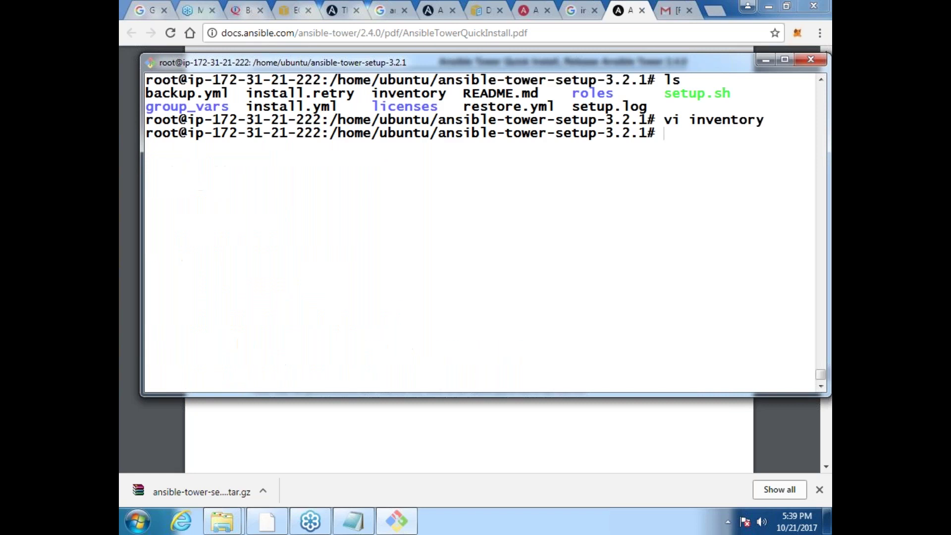
Step: Rerun ./setup.sh from history and let the installer reach the database migration task
key("Up")
key("Up")
key("Up")
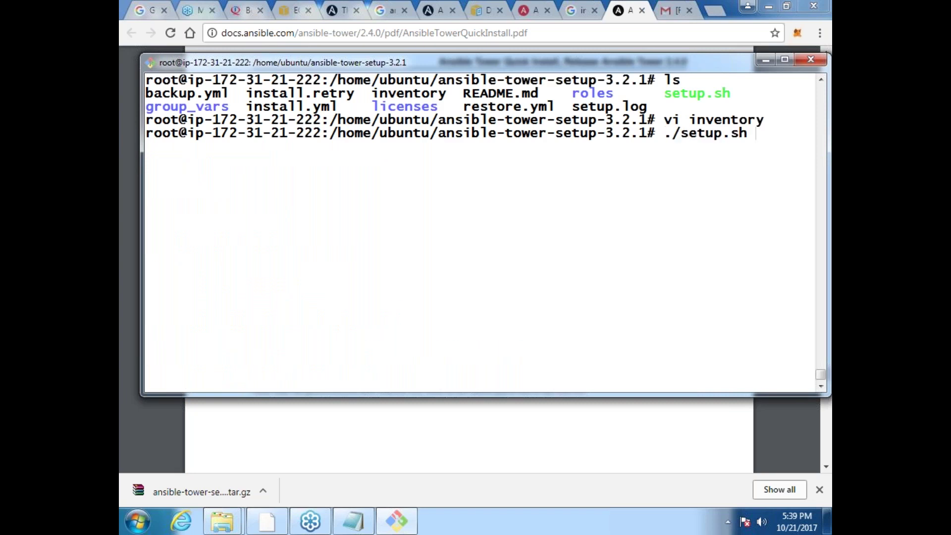
key("Return")
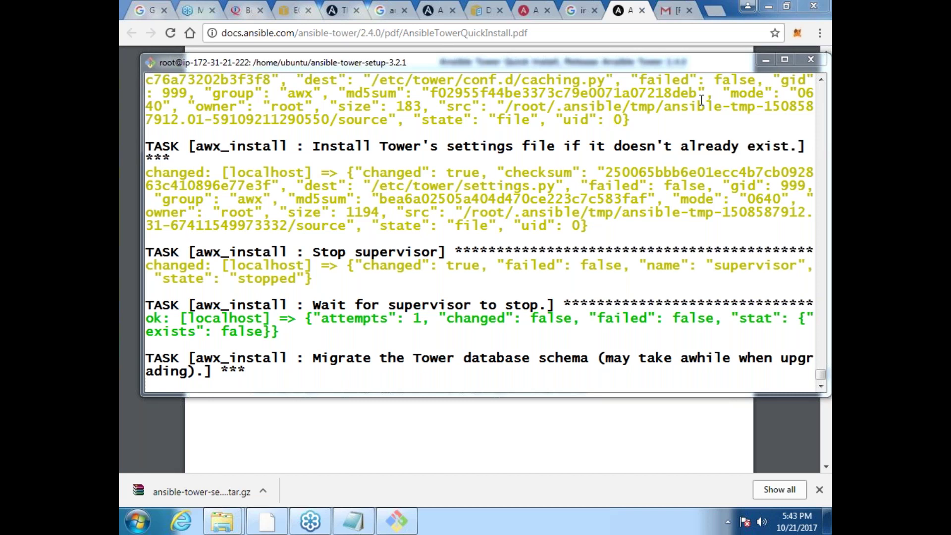
left_click(547, 10)
Step: Close the extra Chrome tab and scroll the Quick Install PDF to page 13's 'Run the installation script' section
left_click(547, 11)
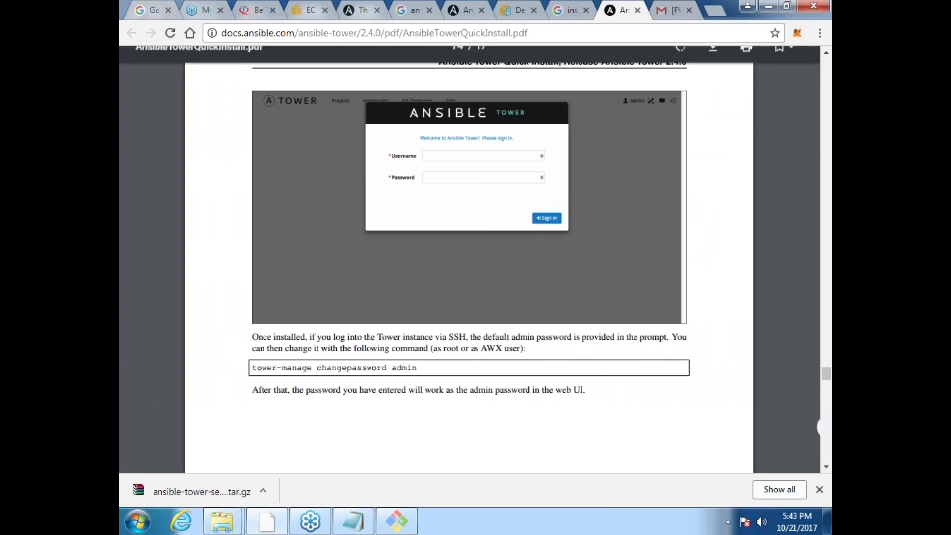
left_click(826, 466)
left_click(827, 466)
left_click(827, 467)
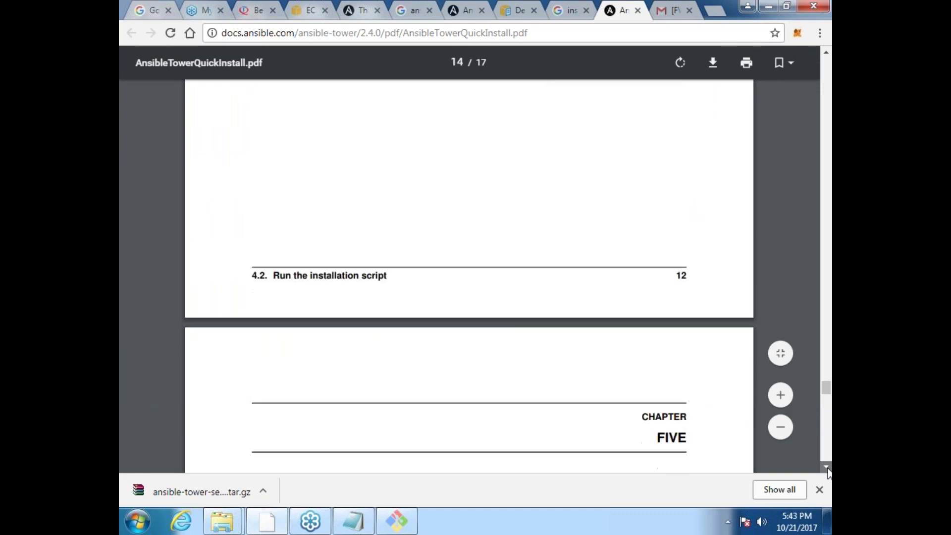
left_click(827, 467)
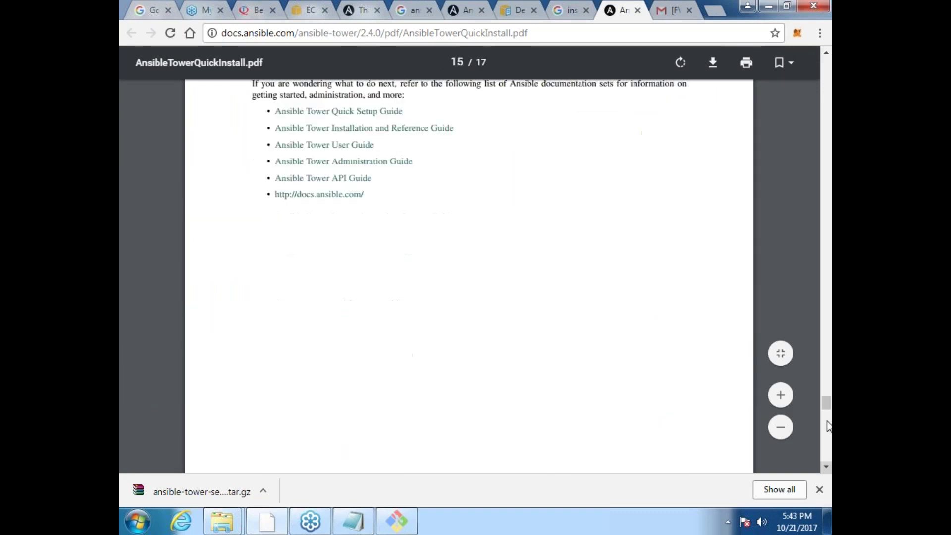
left_click_drag(829, 409, 815, 353)
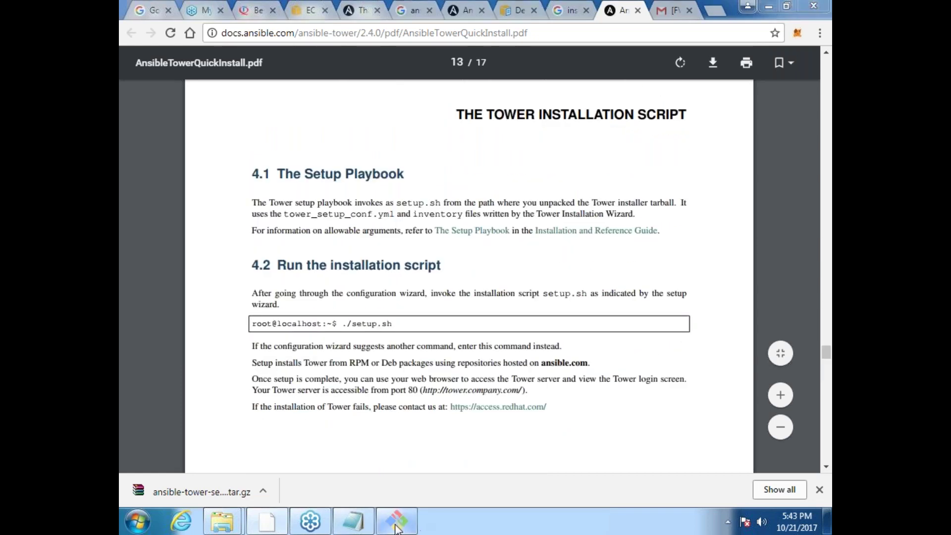
left_click(397, 521)
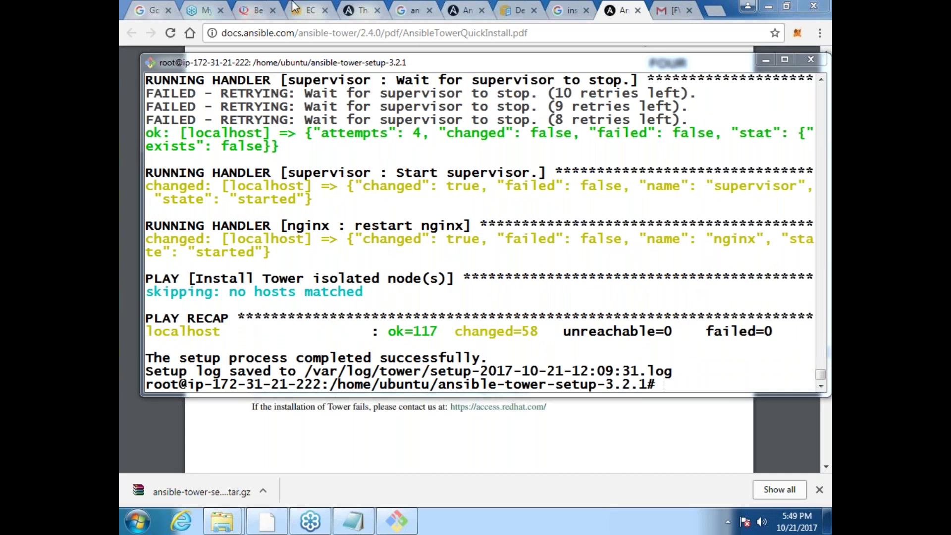
Step: Copy the Tower instance's public IP 52.36.50.100 from EC2 and load it in a new tab
left_click(307, 11)
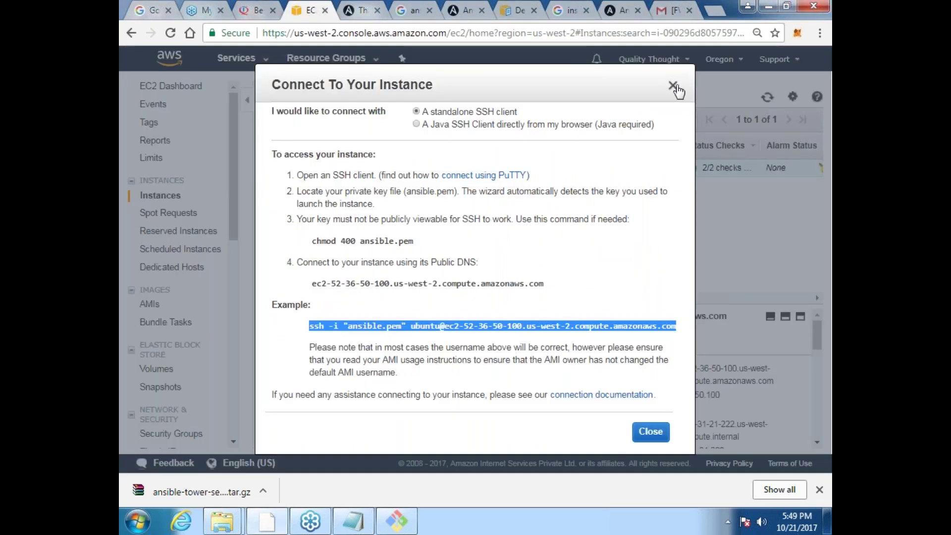
left_click(673, 85)
left_click_drag(689, 396, 692, 396)
double_click(692, 396)
key("ctrl+c")
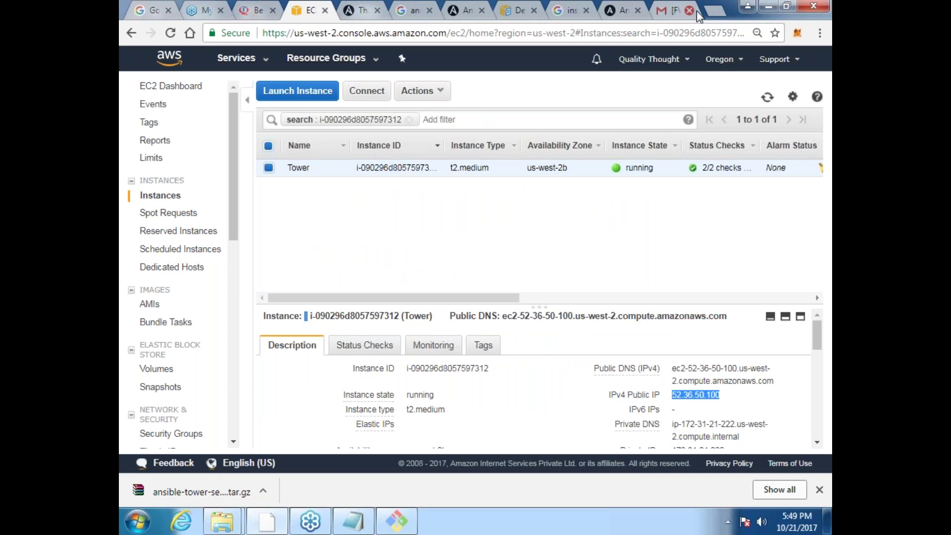
left_click(720, 8)
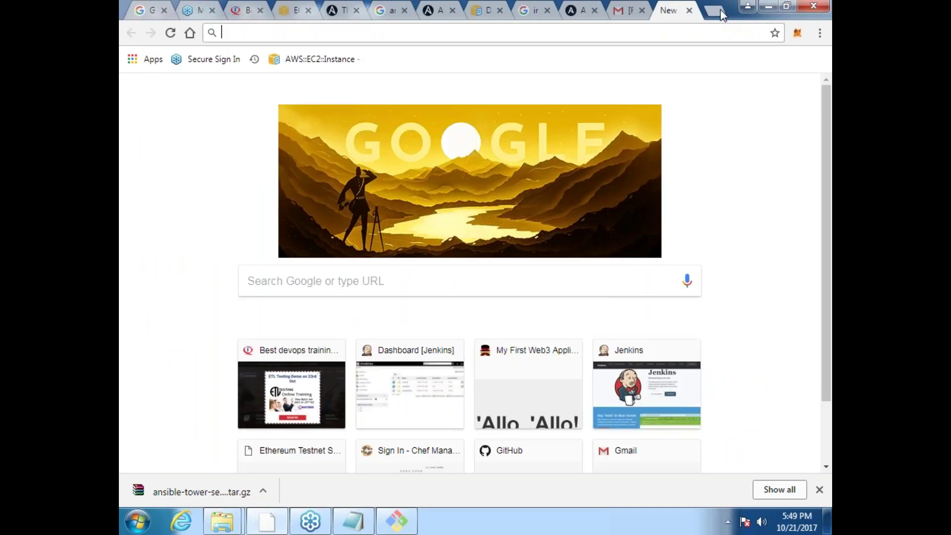
key("ctrl+v")
key("Return")
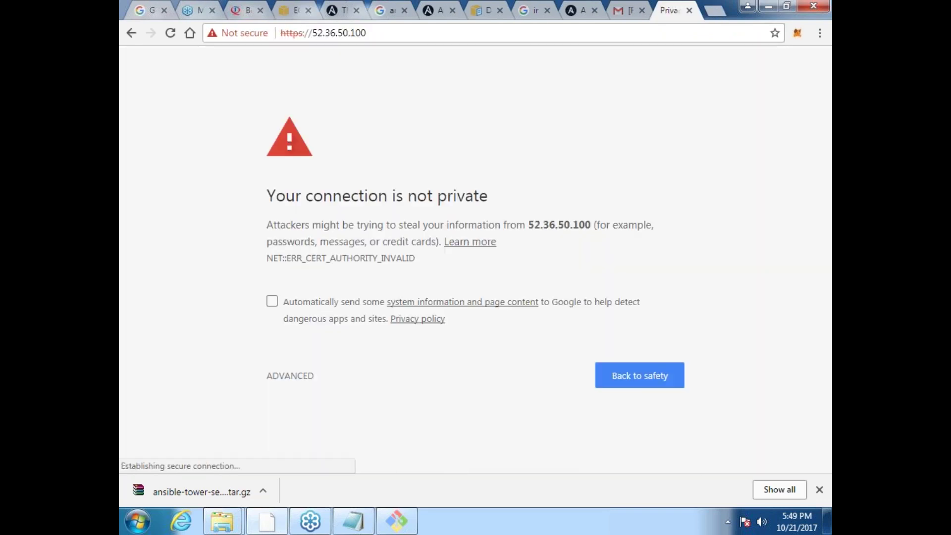
Step: Bypass the certificate warning and proceed to 52.36.50.100 (unsafe)
left_click(290, 376)
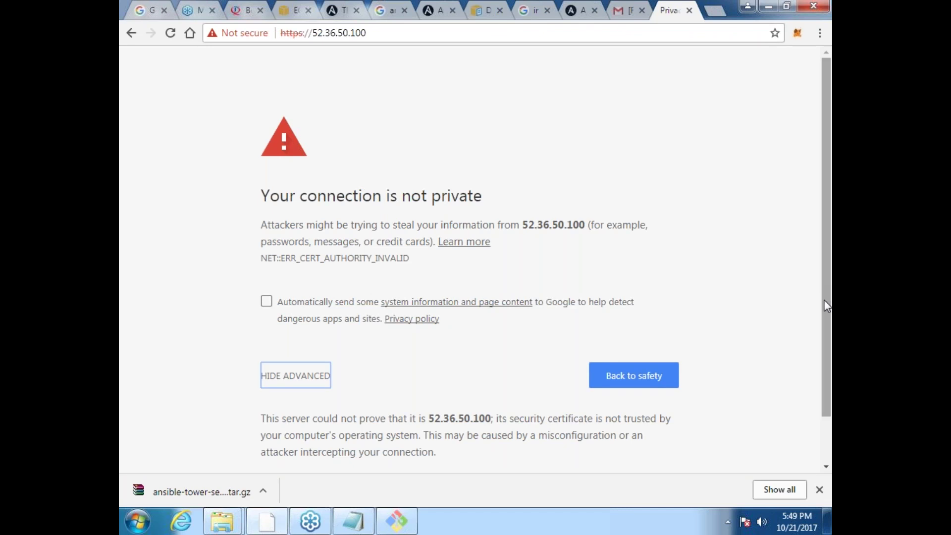
left_click_drag(826, 306, 824, 361)
left_click(326, 430)
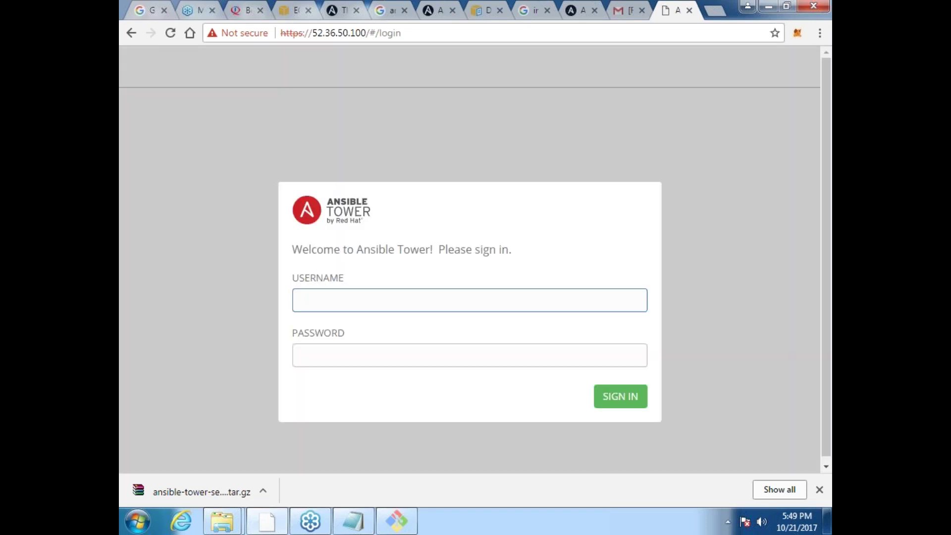
Step: Try signing in to Tower as admin with a guessed password; the login is rejected
type("admin")
key("Tab")
type("admin123")
key("Return")
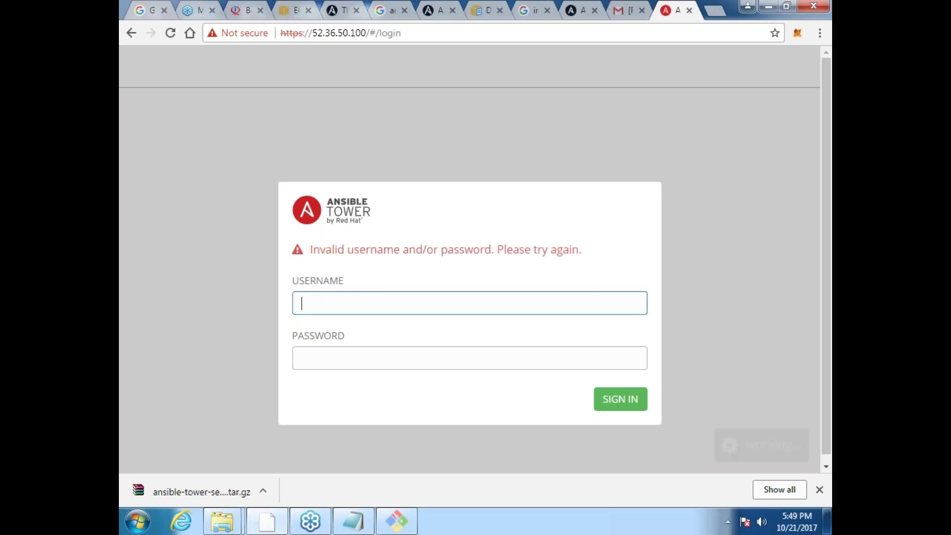
left_click(396, 522)
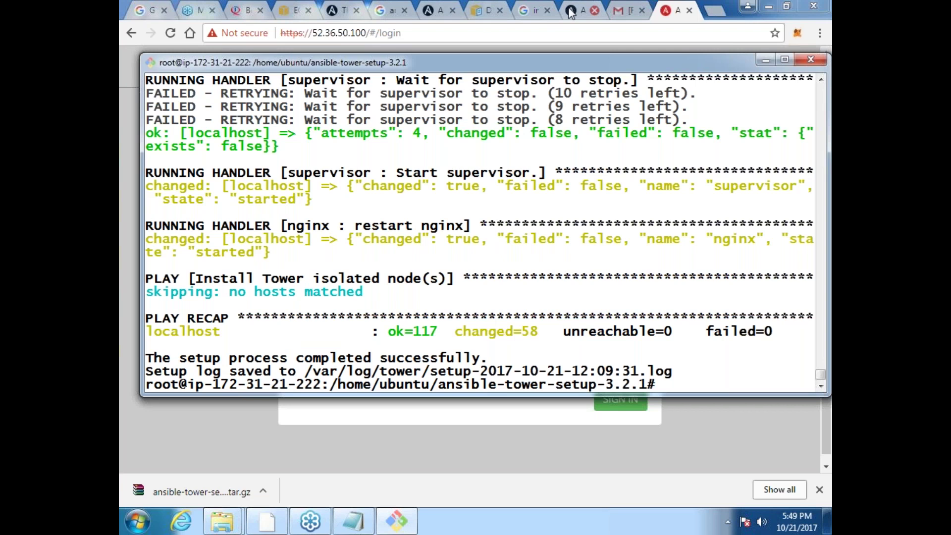
Step: Look through the open Chrome tabs and return to the Quick Install PDF
left_click(354, 16)
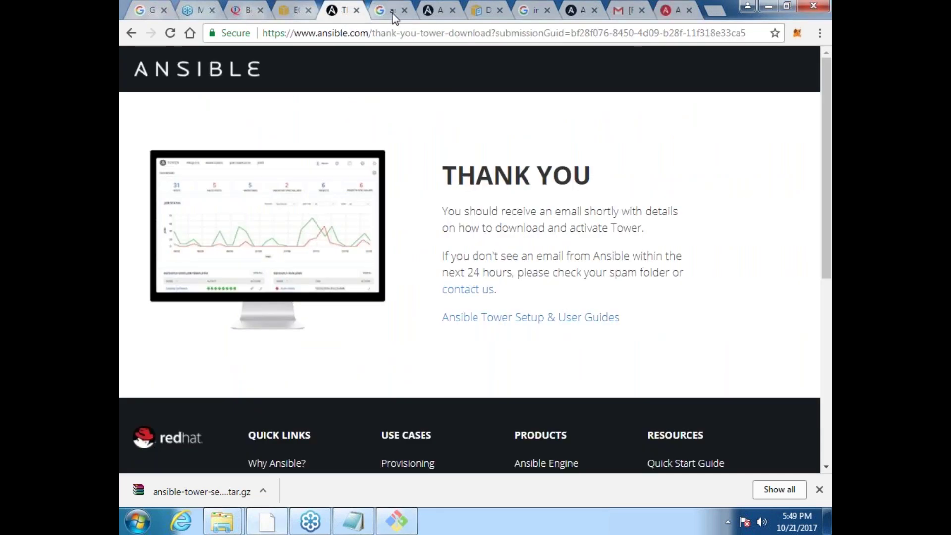
left_click(399, 15)
left_click(435, 15)
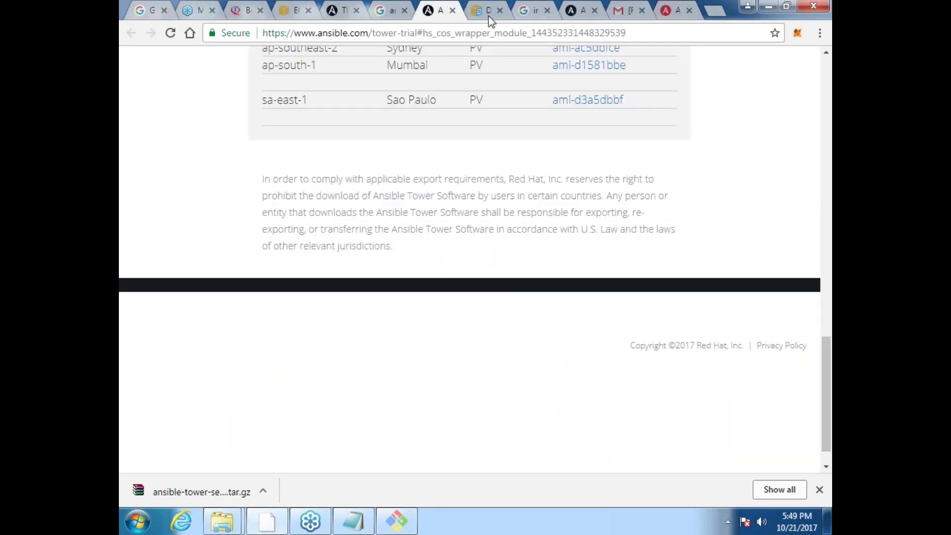
left_click(489, 15)
left_click(579, 11)
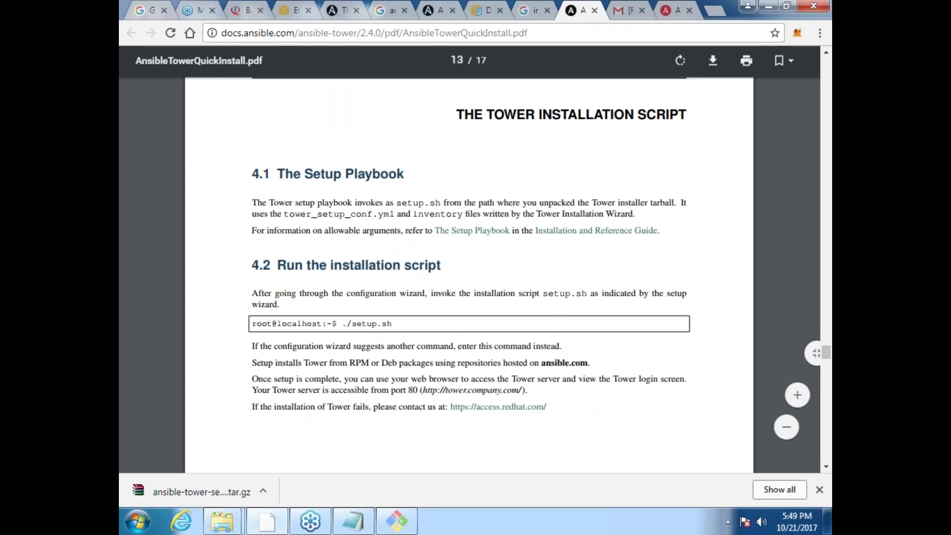
Step: Scroll the PDF to page 14's tower-manage changepassword admin instructions
scroll(469, 248, "down", 1)
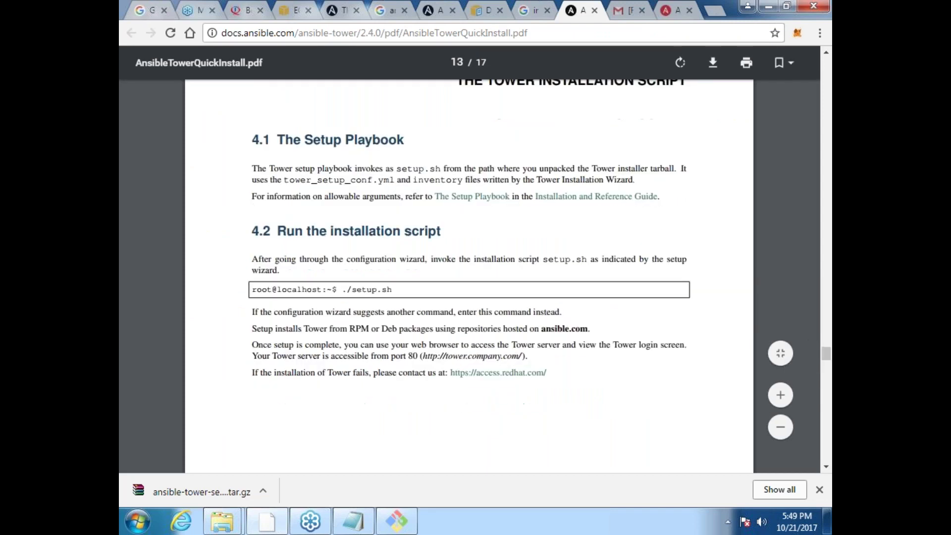
scroll(470, 272, "down", 4)
scroll(470, 272, "up", 2)
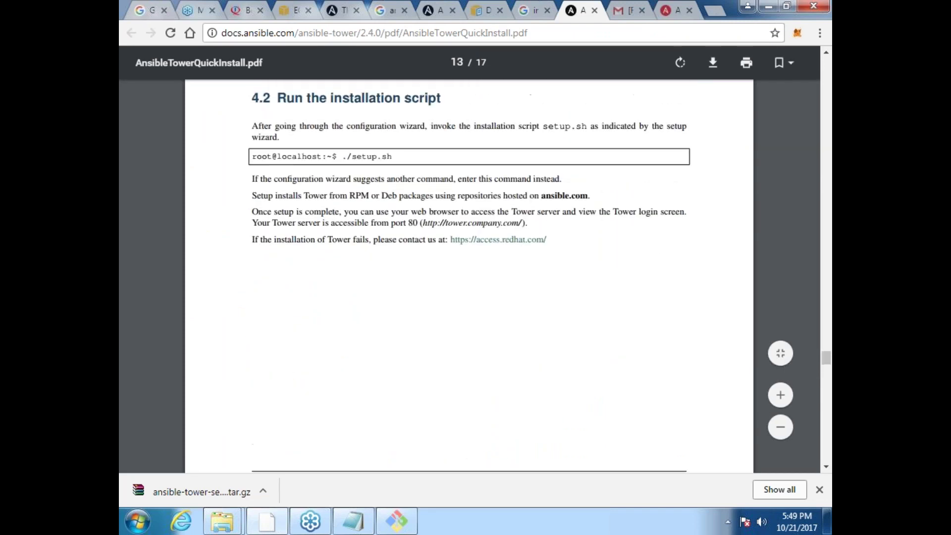
scroll(470, 272, "up", 1)
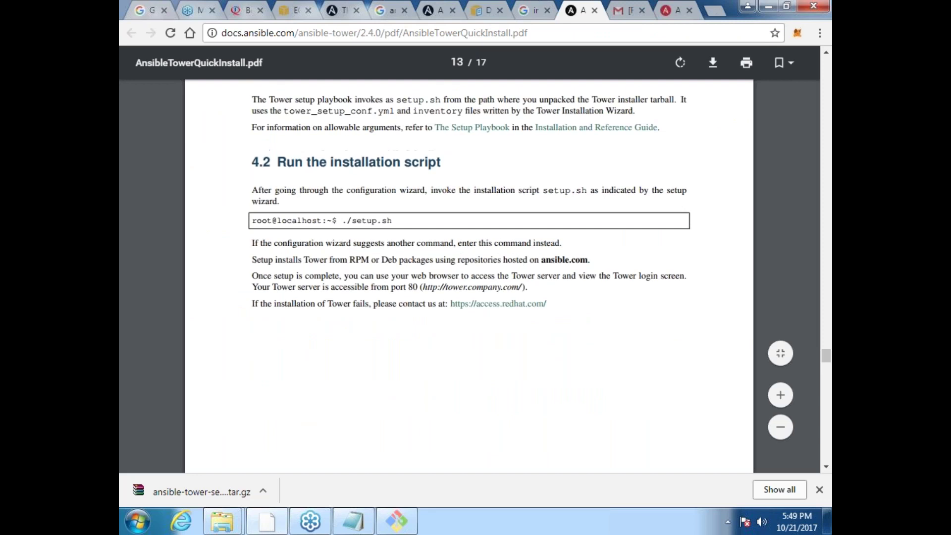
scroll(470, 273, "up", 15)
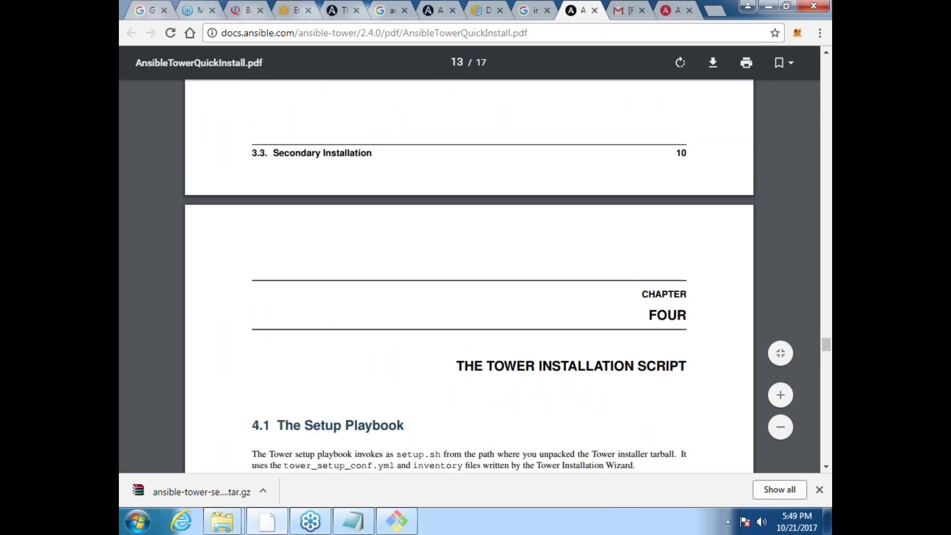
scroll(470, 272, "down", 18)
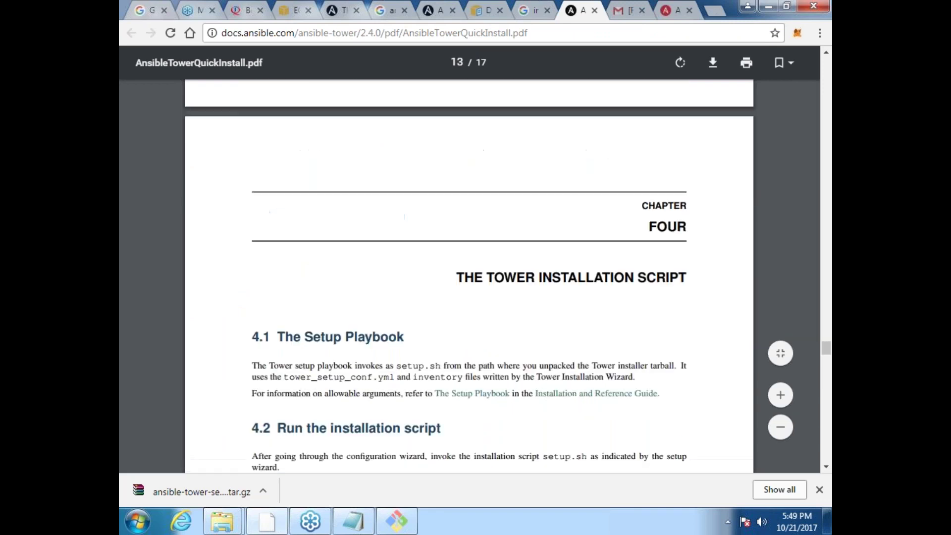
scroll(470, 273, "down", 10)
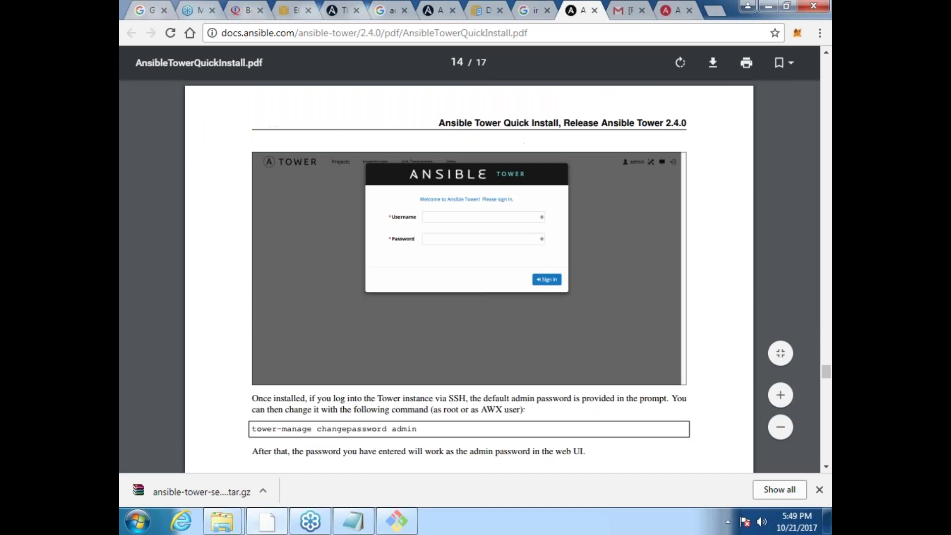
scroll(470, 272, "down", 5)
scroll(470, 273, "up", 1)
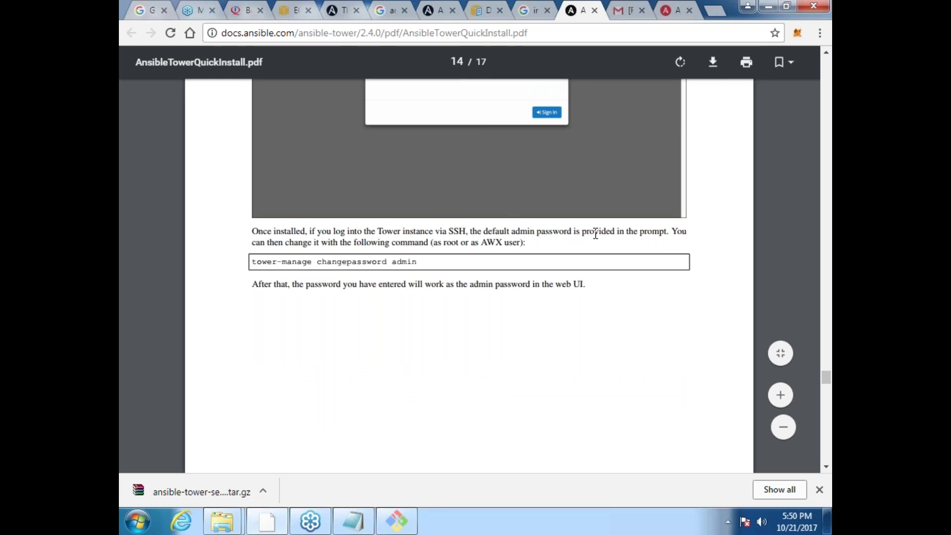
left_click(393, 525)
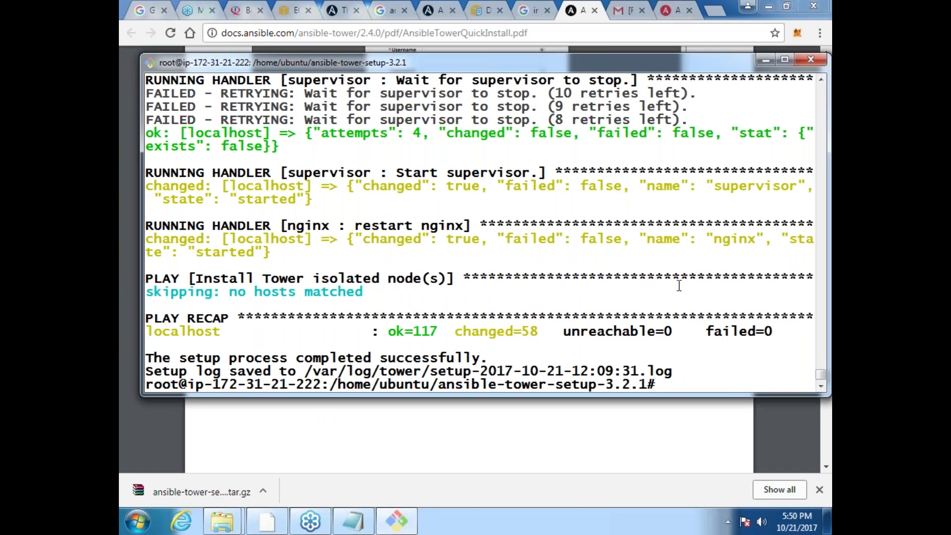
left_click(445, 430)
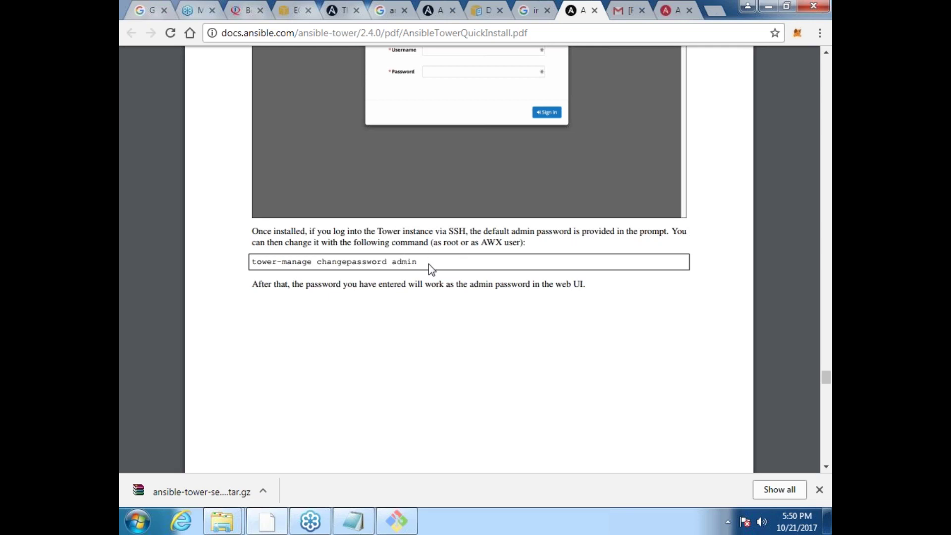
Step: Exit root and SSH, reconnect to the EC2 server, and start a fresh root shell with sudo -i
key("alt+Tab")
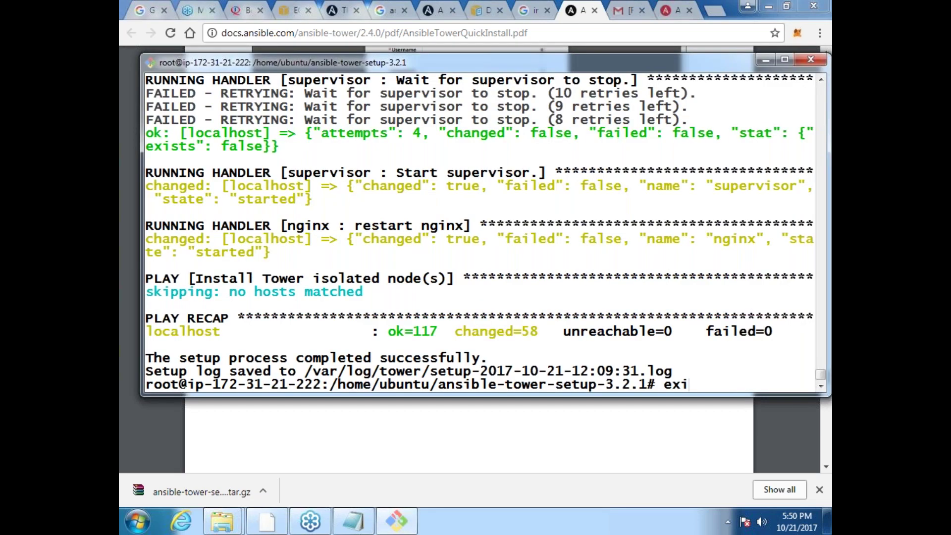
type("exit")
key("Return")
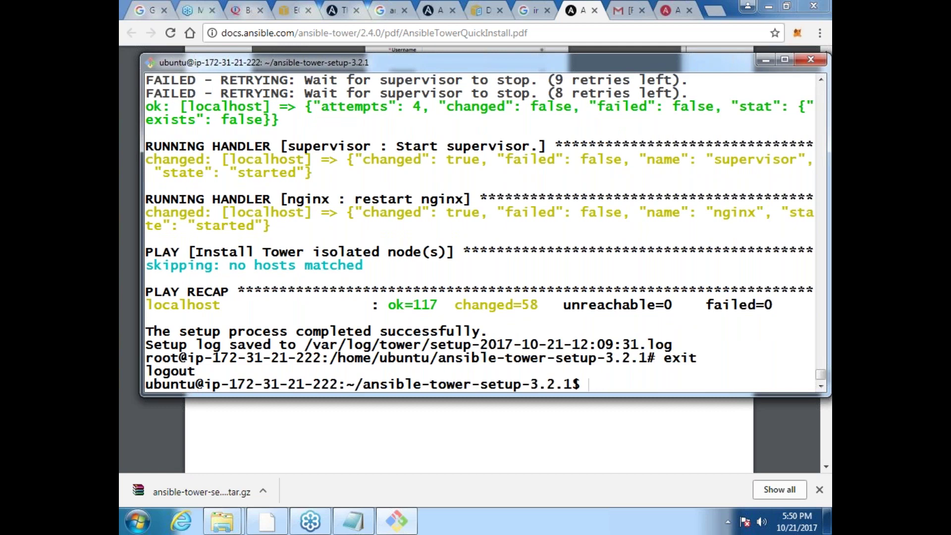
type("exit")
key("Return")
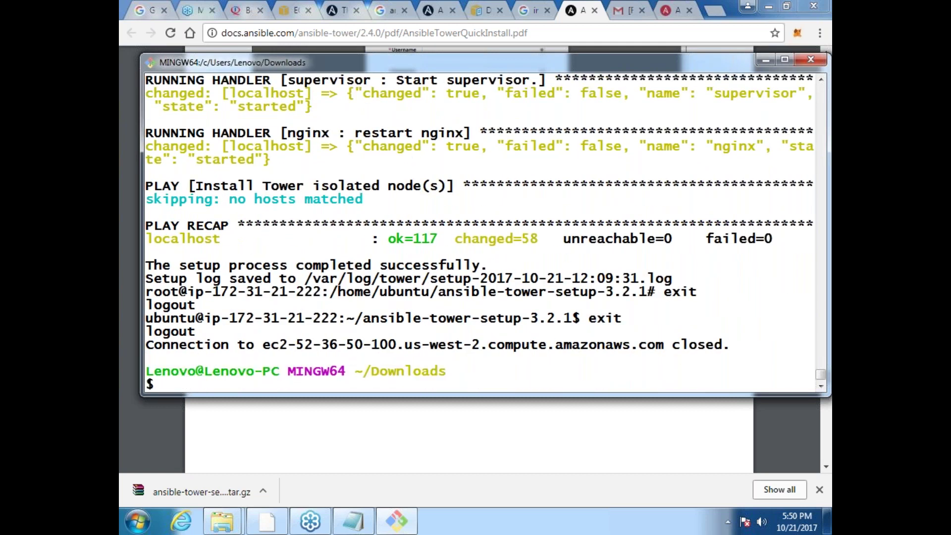
key("Up")
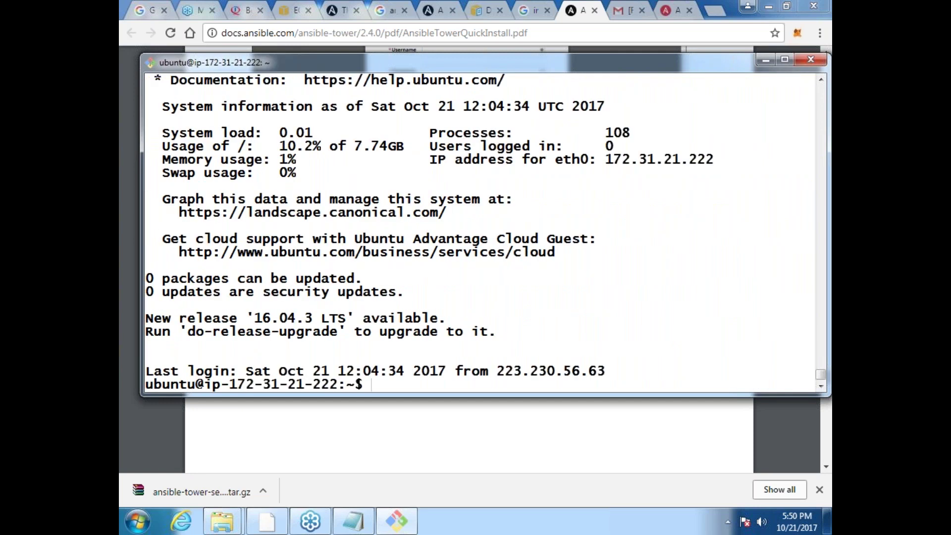
type("sudo -i")
key("Return")
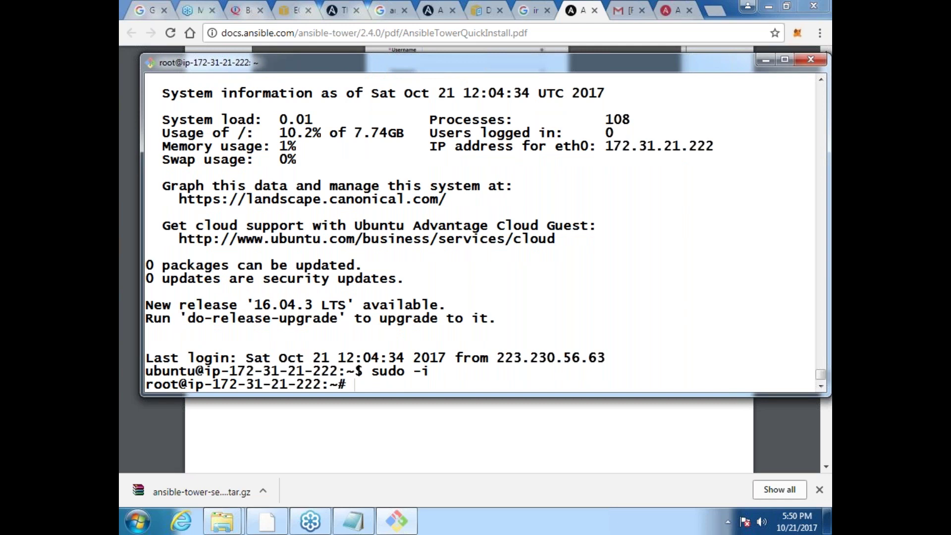
key("ctrl+l")
Step: Type 'tower-manage changepassword' at the root prompt, checking the command against the Quick Install PDF
key("alt+Tab")
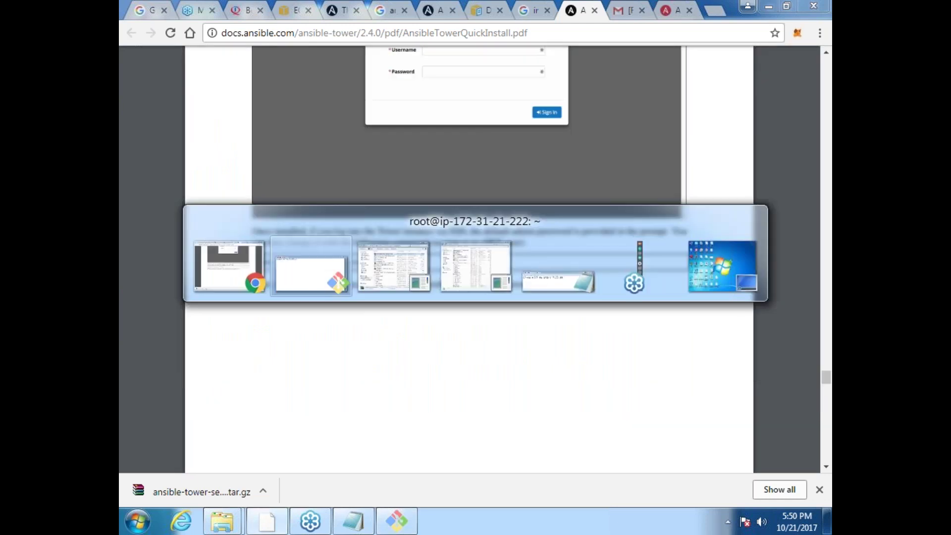
type("towe")
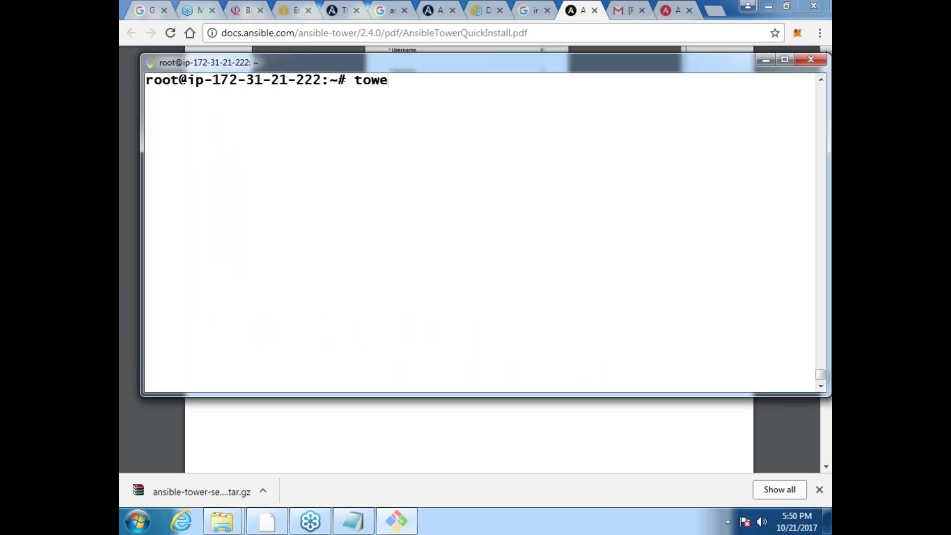
type("r-mag")
key("BackSpace")
type("nage")
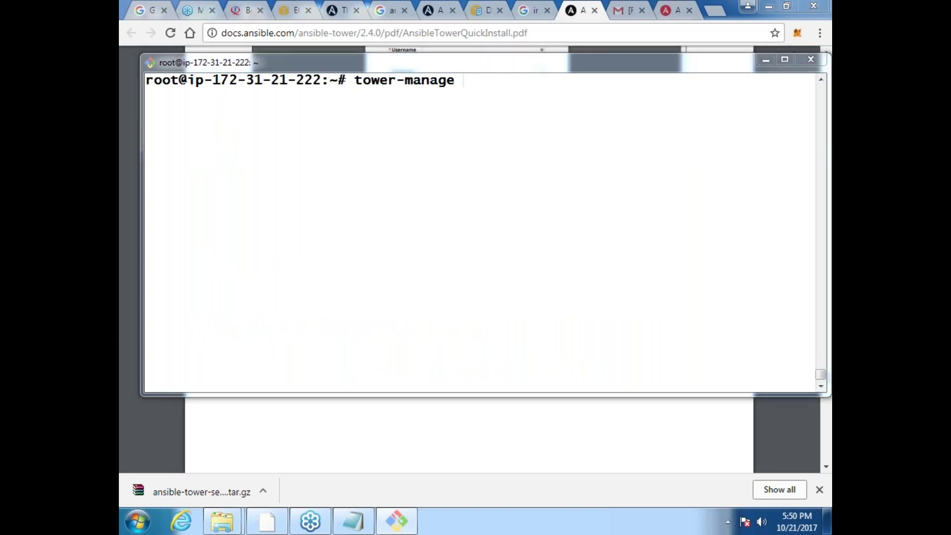
key("alt+Tab")
scroll(469, 257, "down", 4)
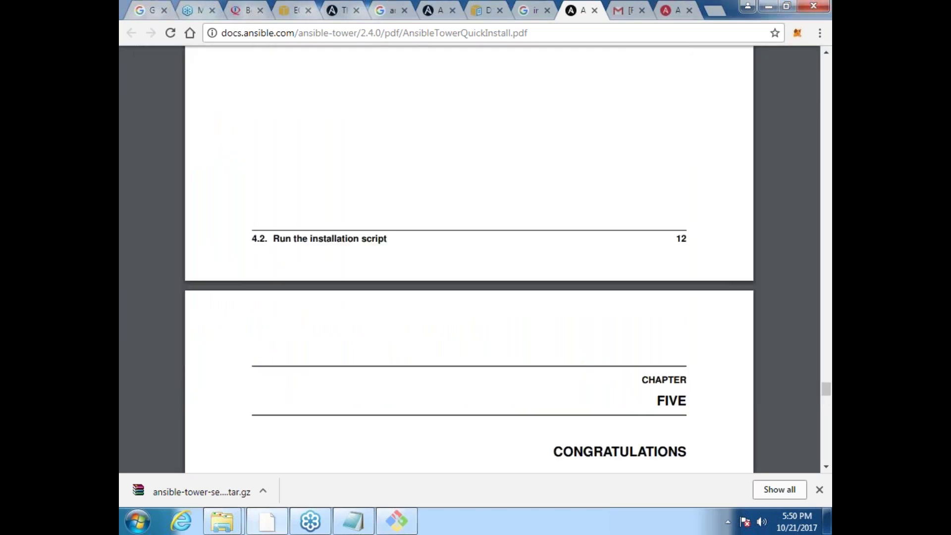
key("alt+Tab")
type("chang")
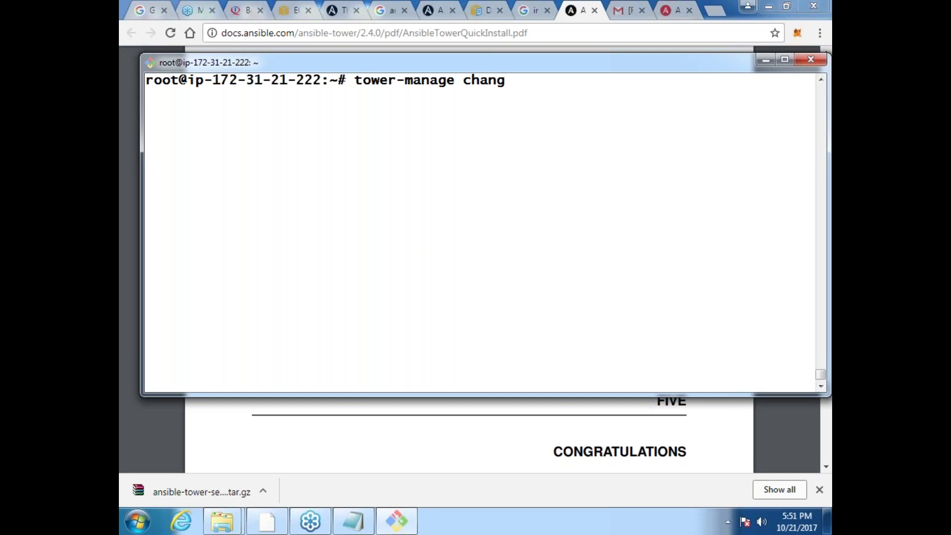
type("e")
key("alt+Tab")
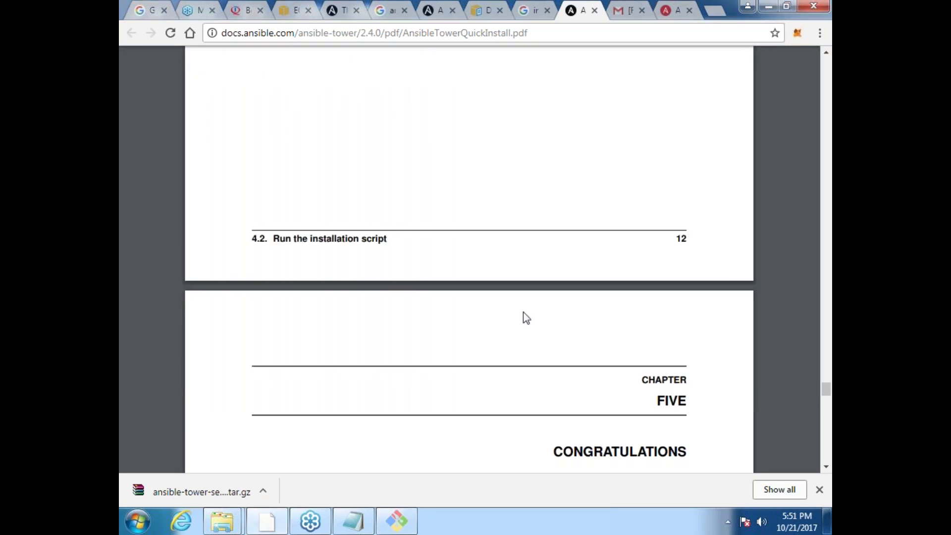
left_click_drag(827, 392, 827, 383)
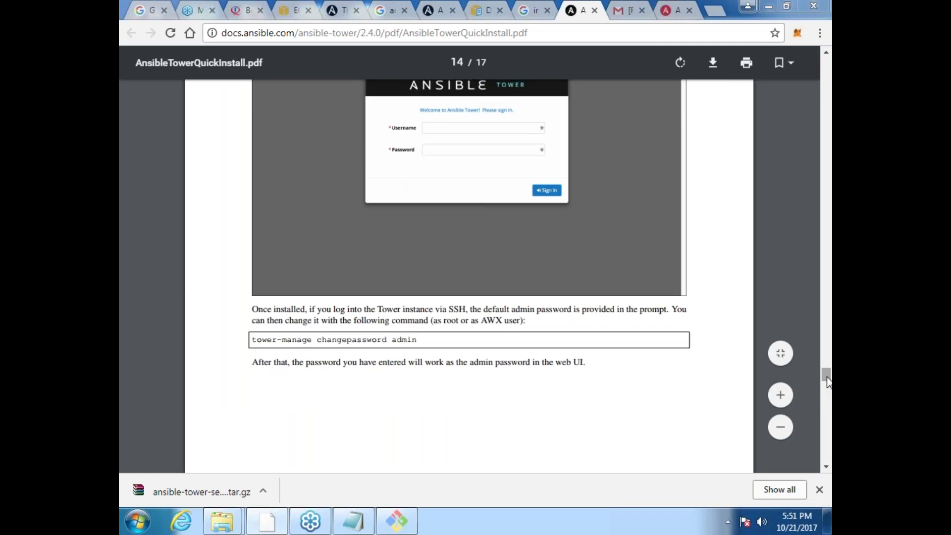
key("alt+Tab")
type("p")
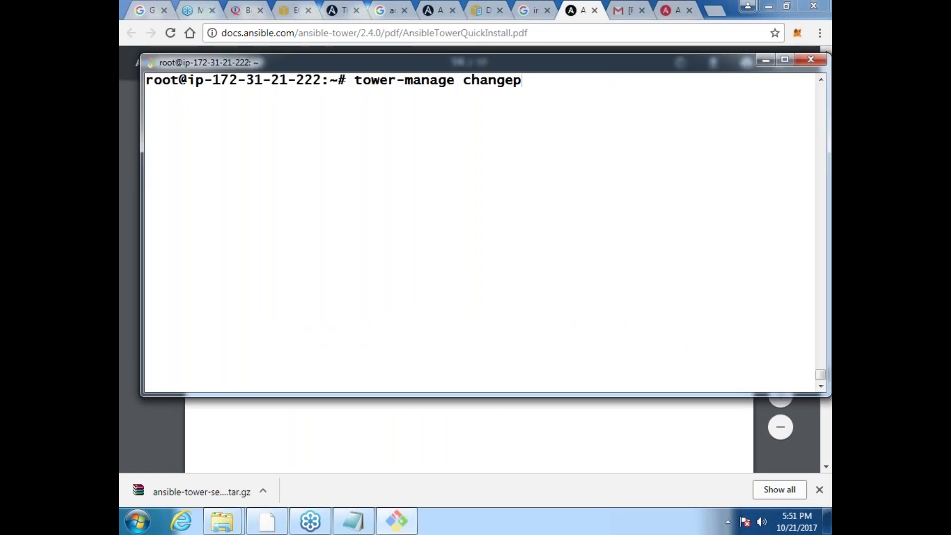
type("assword")
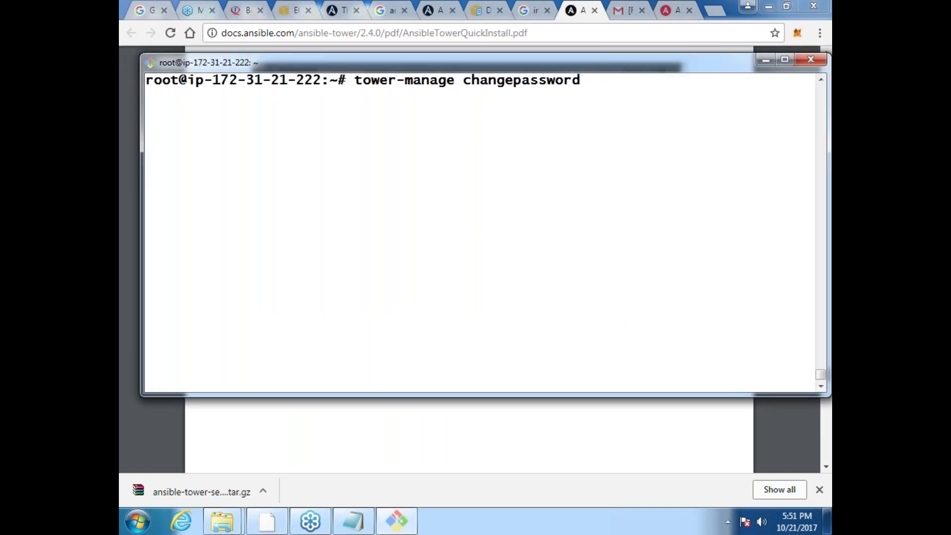
left_click(674, 8)
Step: Sign in to Tower as admin with the newly set password
type("admin")
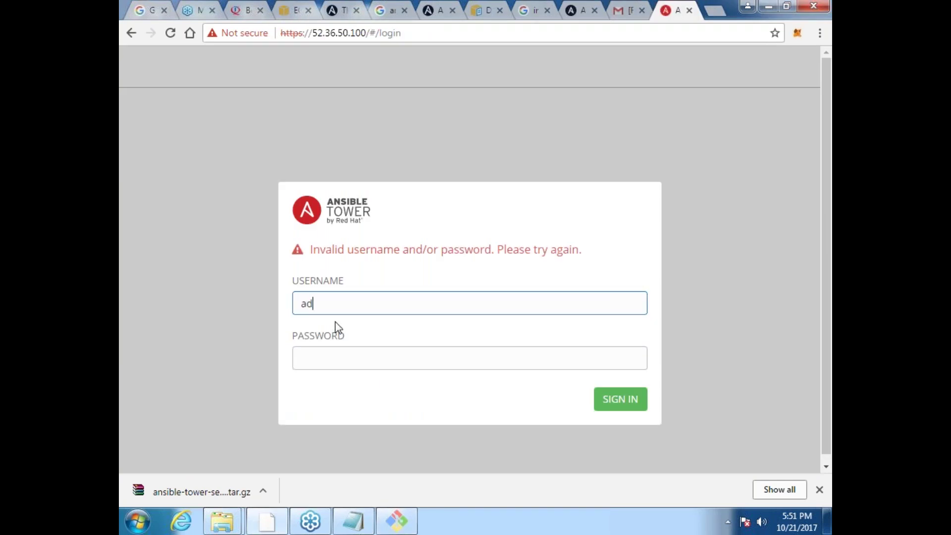
key("Tab")
type("password1")
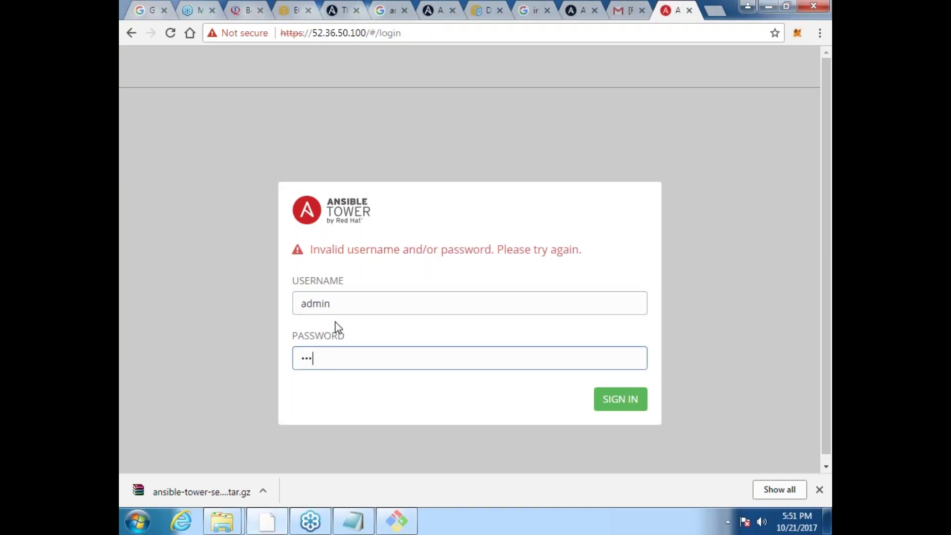
type("123")
key("Return")
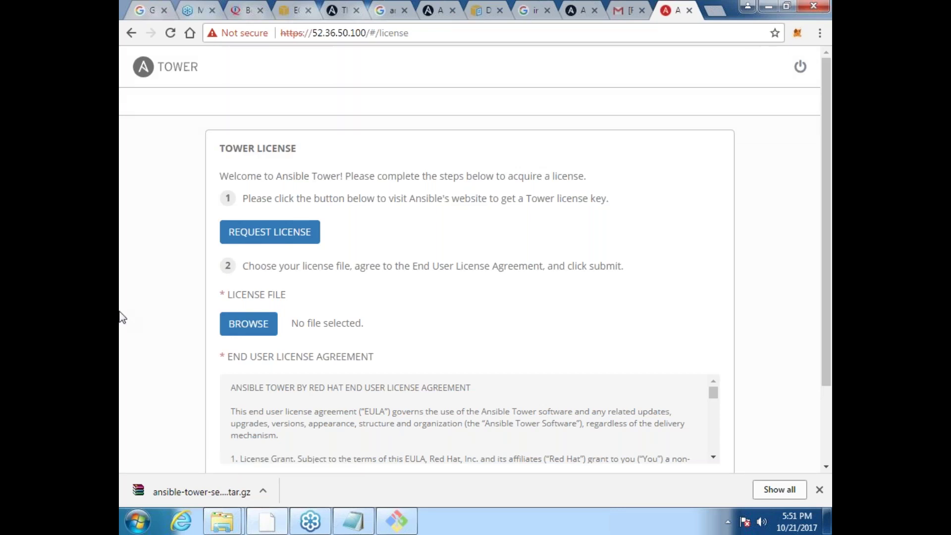
Step: Request a free Tower trial license, opening ansible.com/license in a new tab
left_click(262, 337)
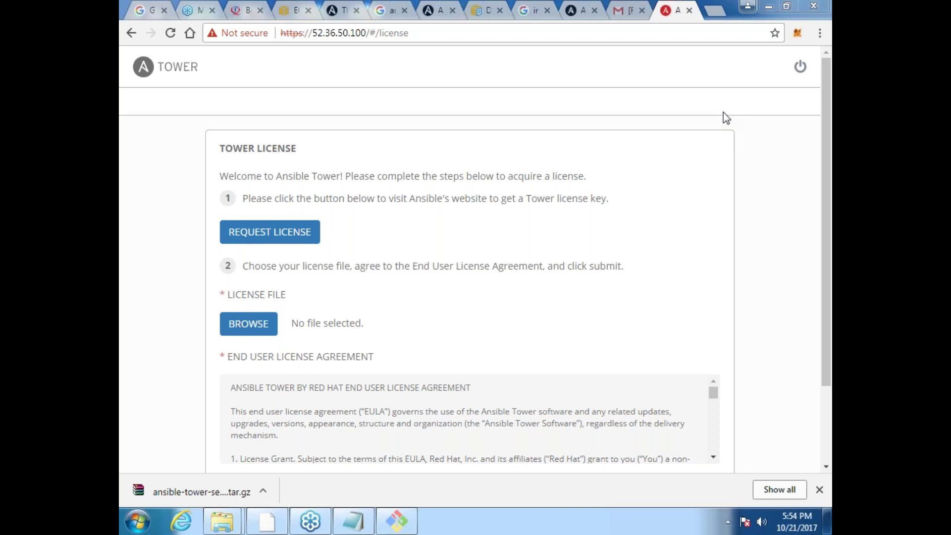
left_click(288, 239)
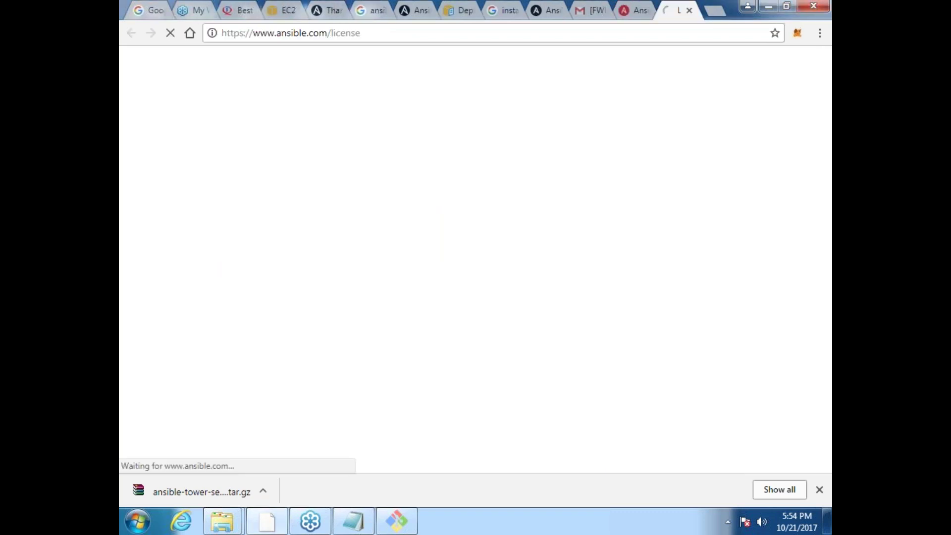
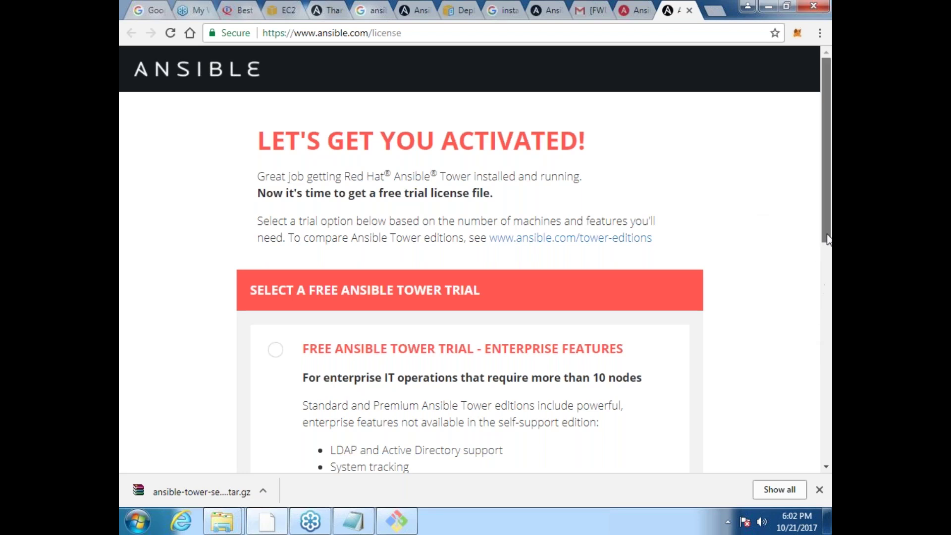
Step: Pick the enterprise-features free trial on Ansible's Tower license request page
left_click_drag(826, 240, 831, 341)
left_click(276, 132)
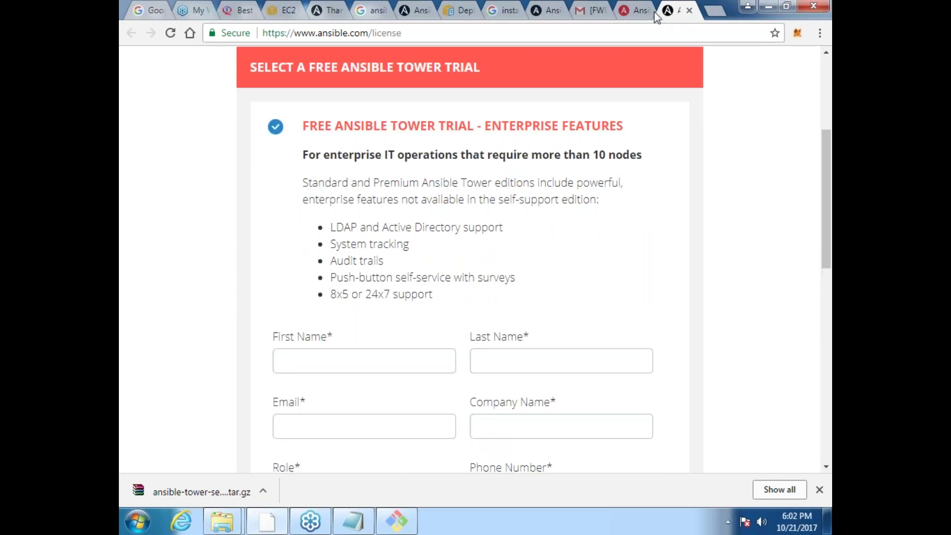
left_click(635, 12)
left_click(286, 237)
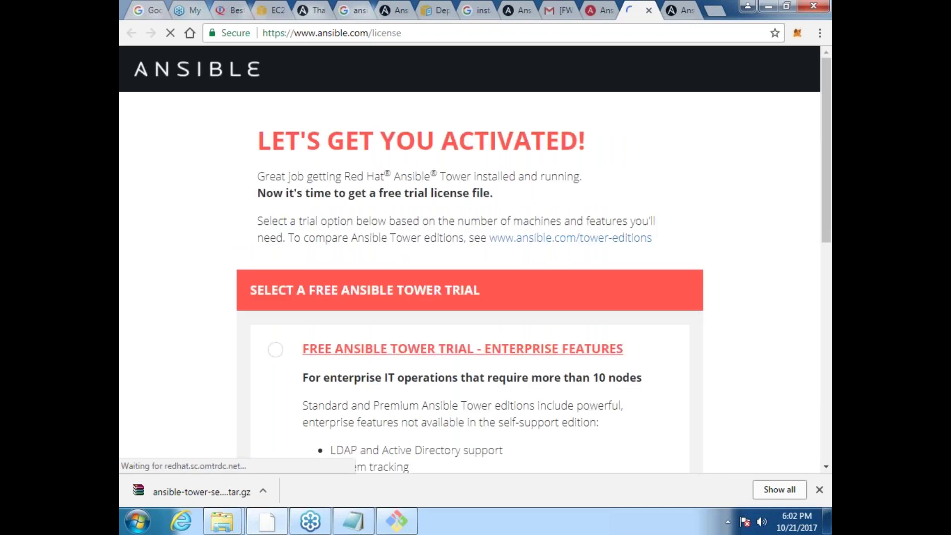
left_click(276, 353)
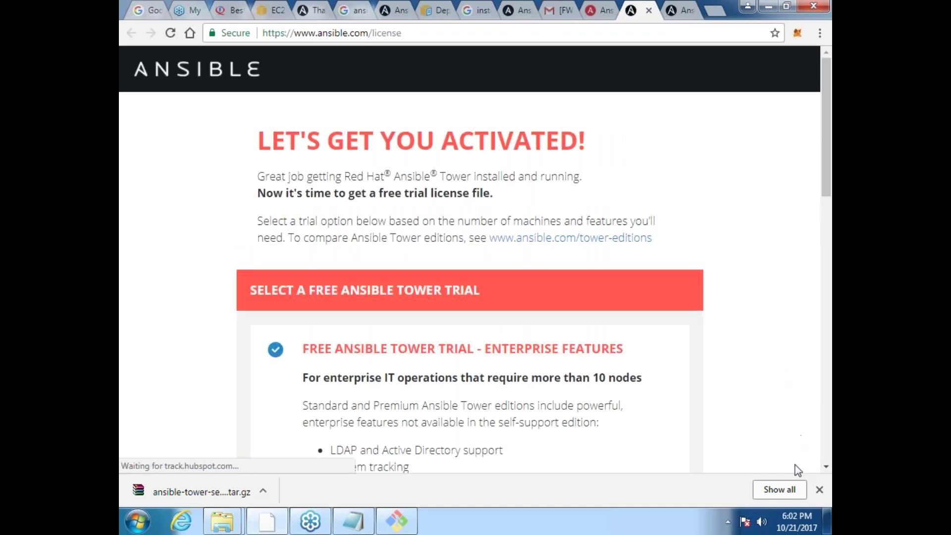
left_click(826, 467)
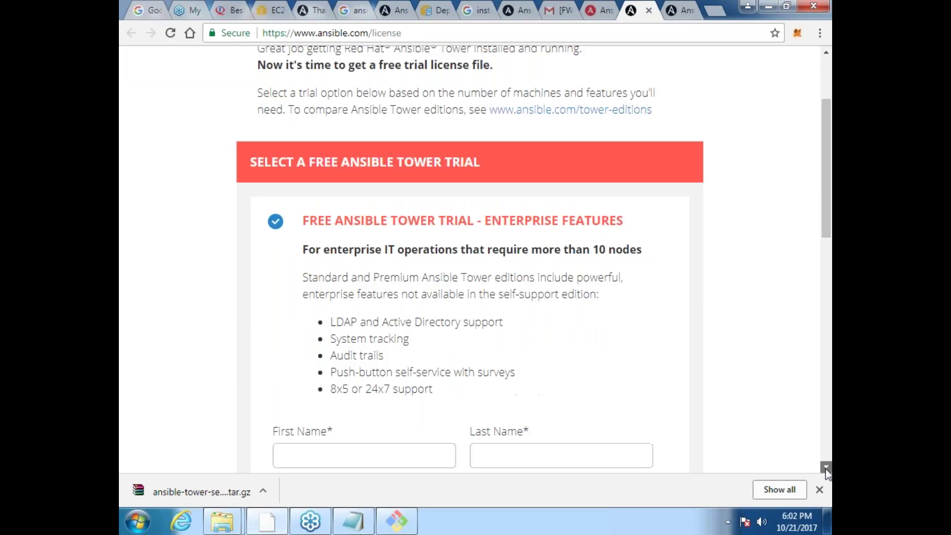
left_click(826, 467)
Step: Enter a first name, then switch to the free limited-features trial for up to 10 nodes
left_click(332, 303)
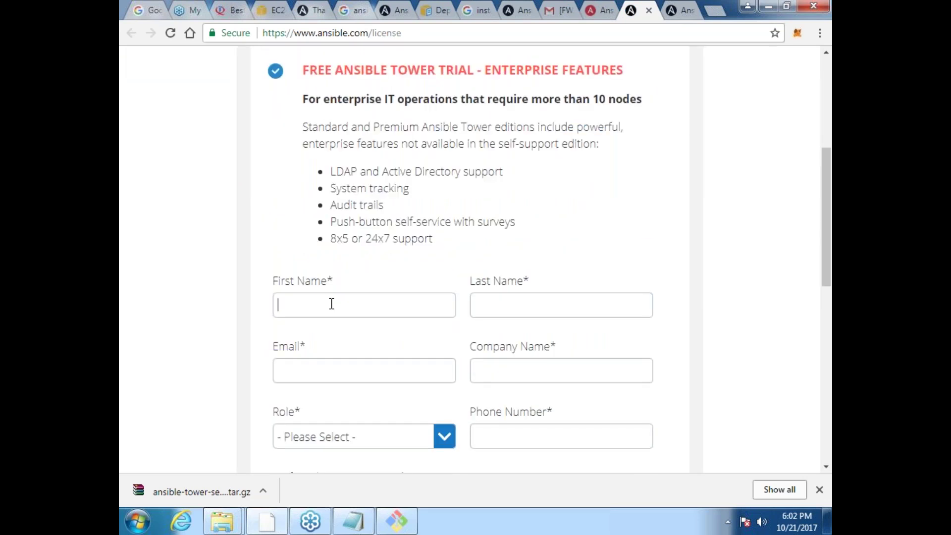
type("quali")
type("ty")
type("thought")
key("Tab")
type("sr")
key("BackSpace")
key("BackSpace")
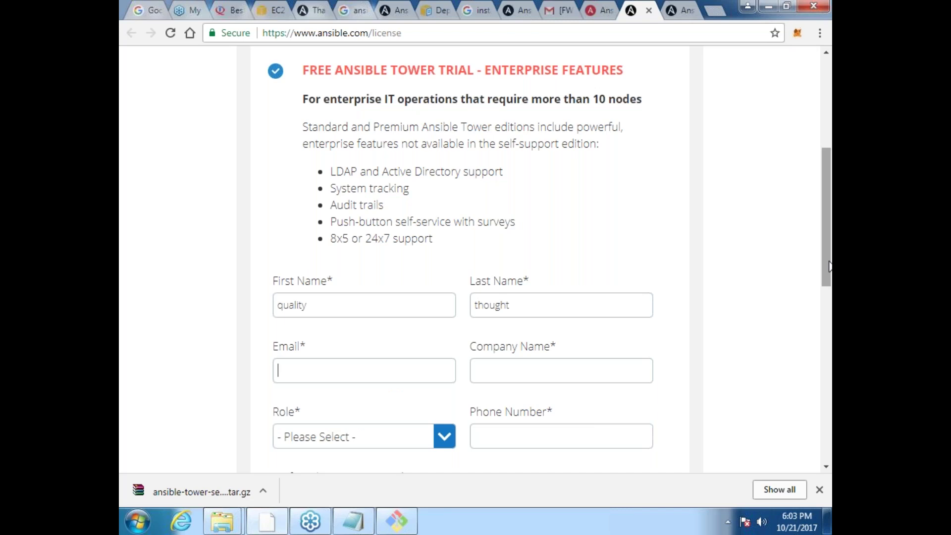
left_click_drag(829, 266, 829, 385)
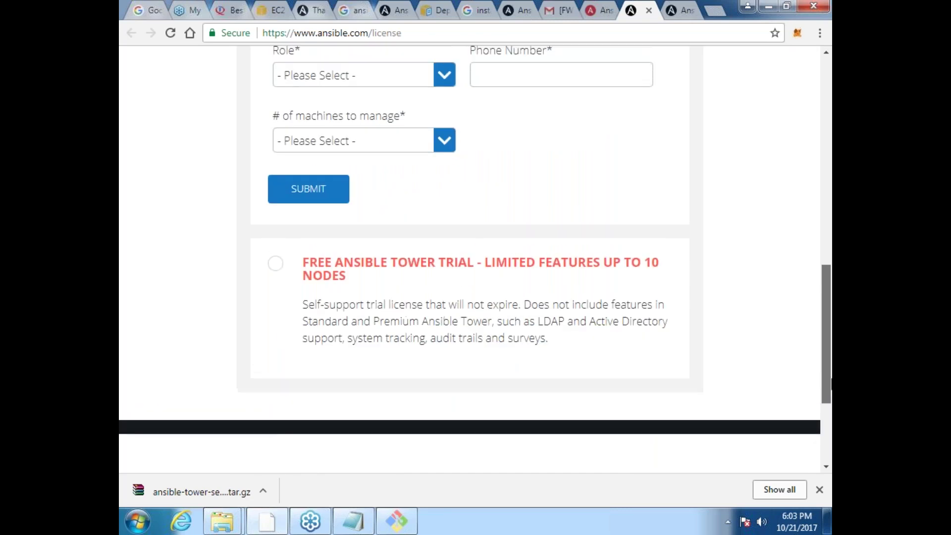
left_click(274, 265)
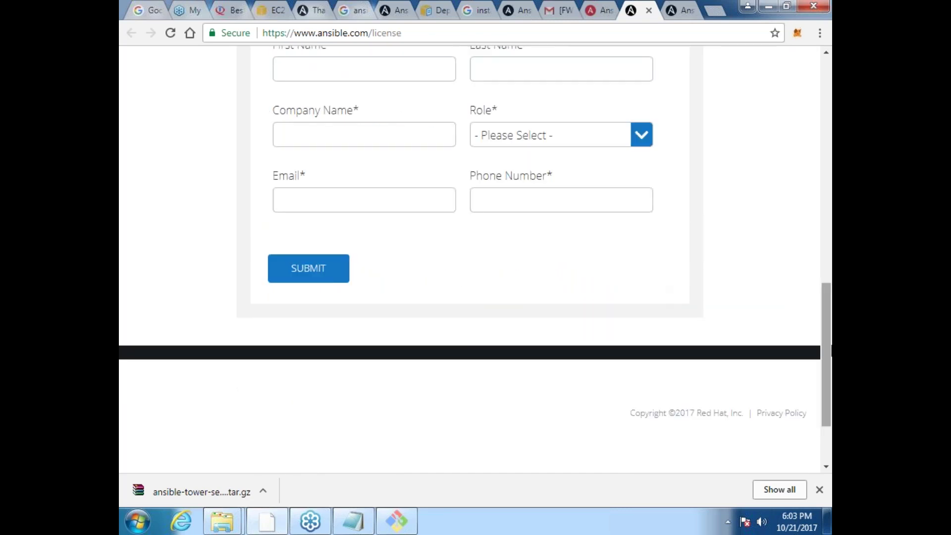
Step: Fill in the first name, the last name and the company 'qt'
scroll(818, 276, "up", 4)
left_click(371, 272)
type("qul")
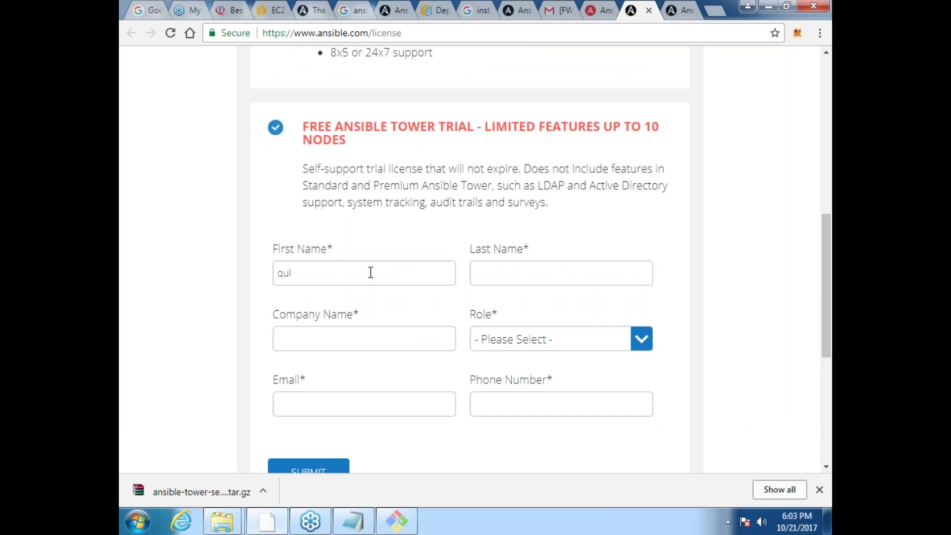
type("alityth")
key("BackSpace")
key("BackSpace")
key("Tab")
type("thp")
key("BackSpace")
key("BackSpace")
type("hought")
key("Tab")
type("qt")
key("Escape")
Step: Set the role to Engineer and fill the email from the saved address
left_click(641, 339)
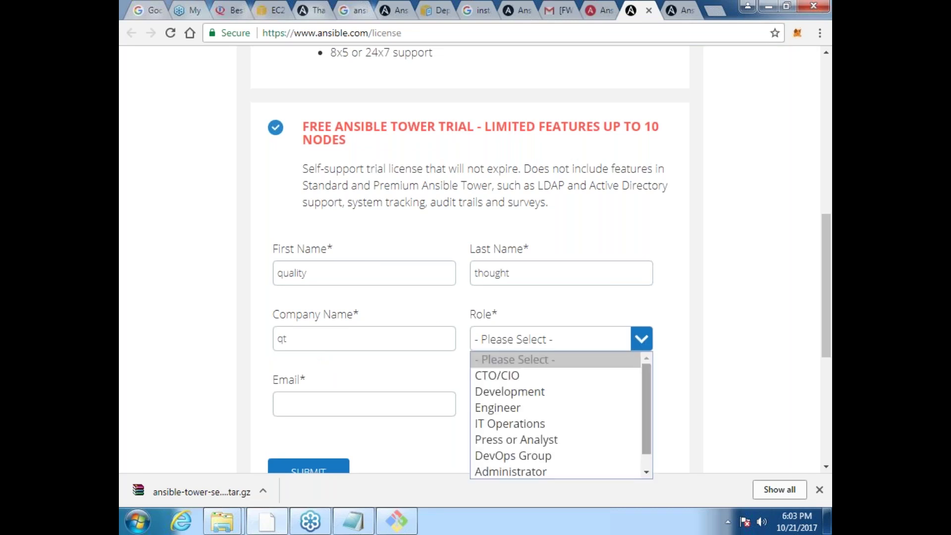
left_click(608, 408)
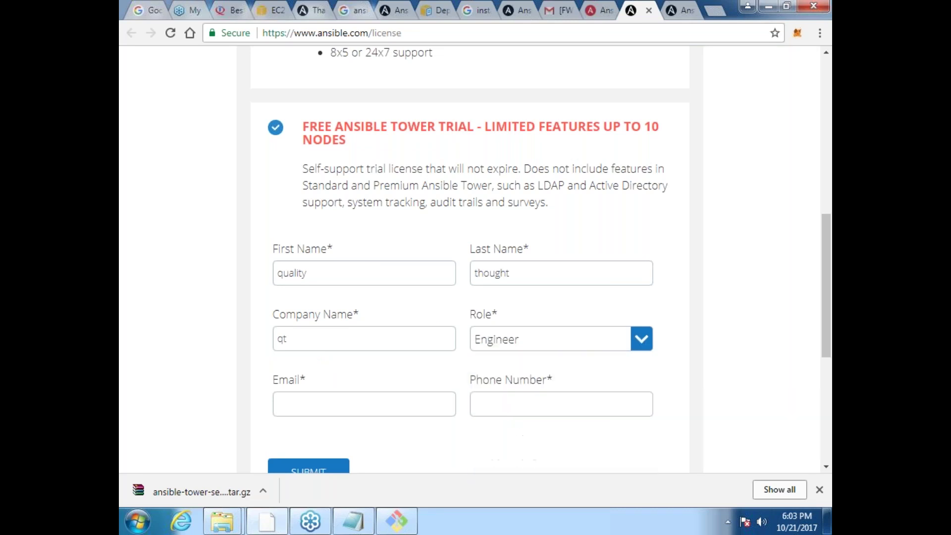
left_click(350, 396)
type("s")
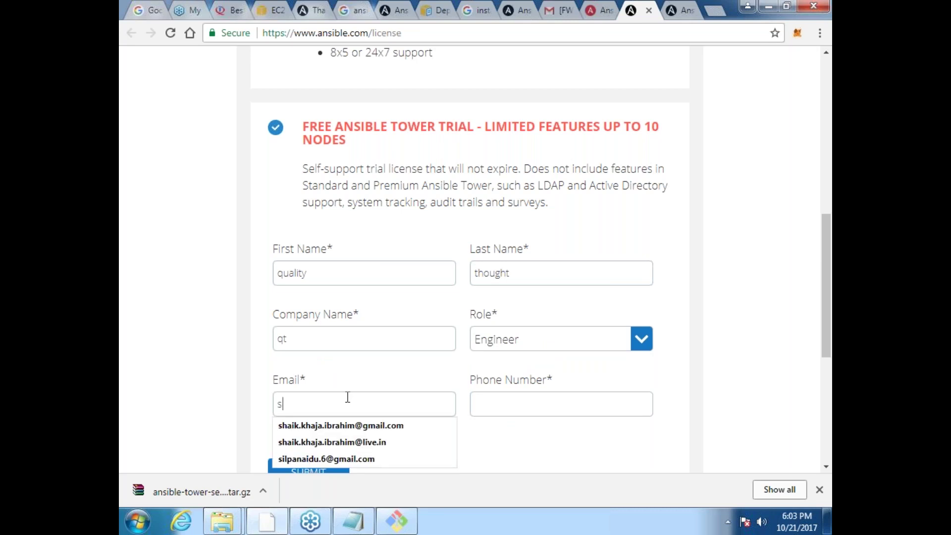
key("BackSpace")
type("k")
key("Down")
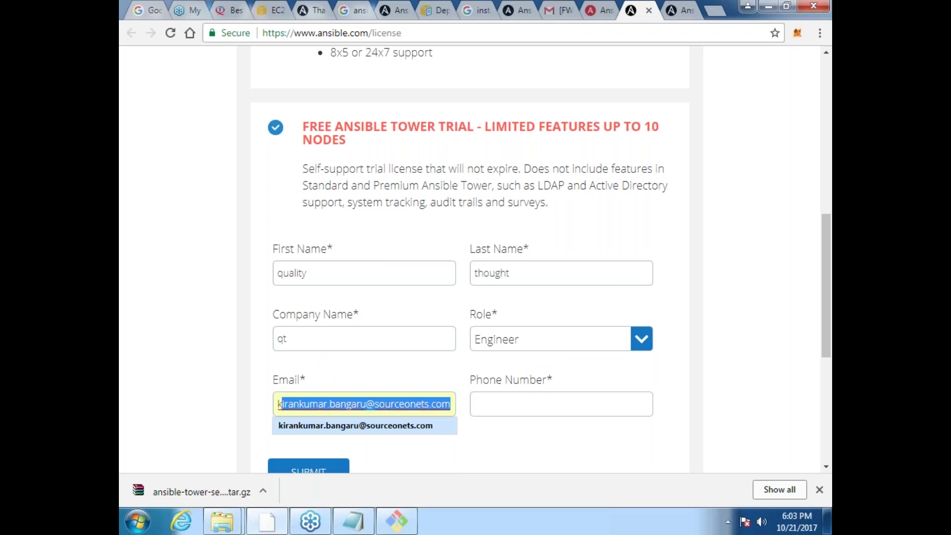
left_click(357, 429)
Step: Autofill the saved phone number and submit the trial request, then return to Tower
left_click(495, 413)
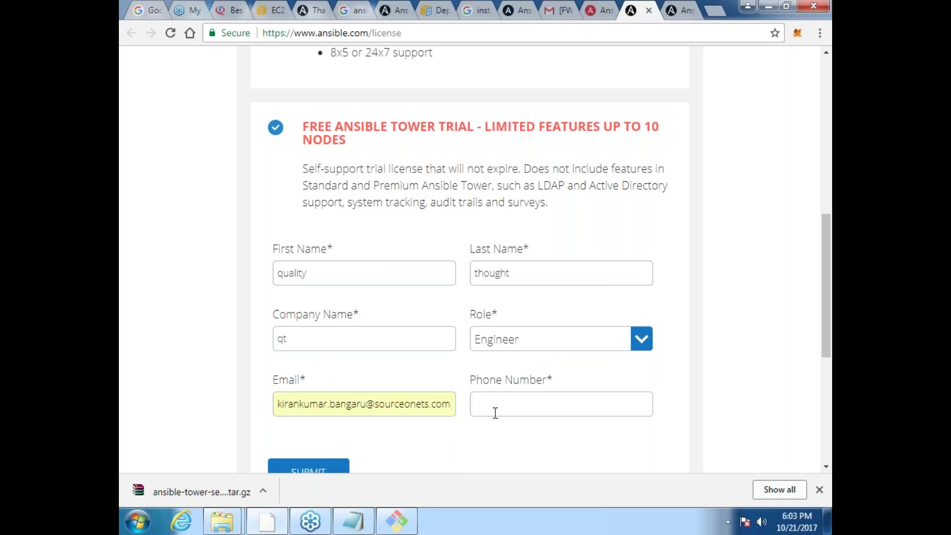
type("898")
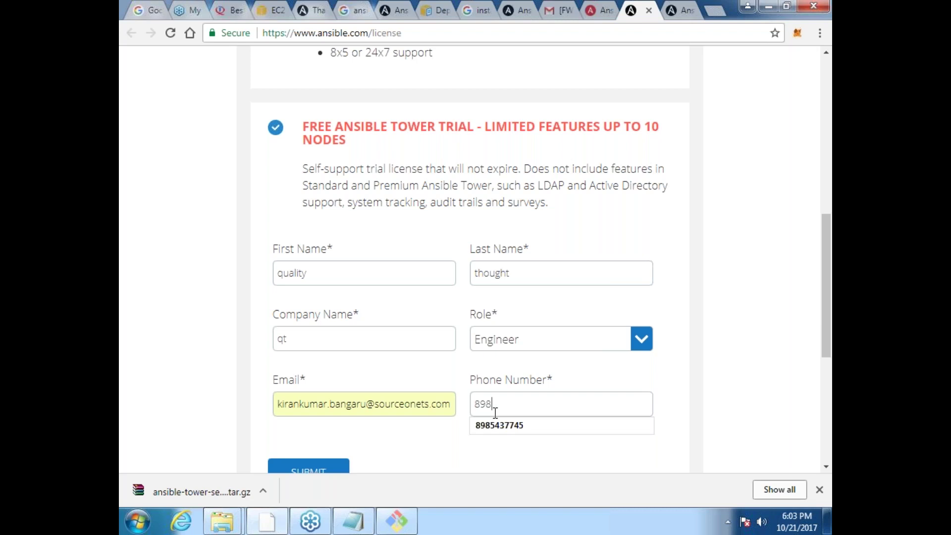
key("Down")
key("Tab")
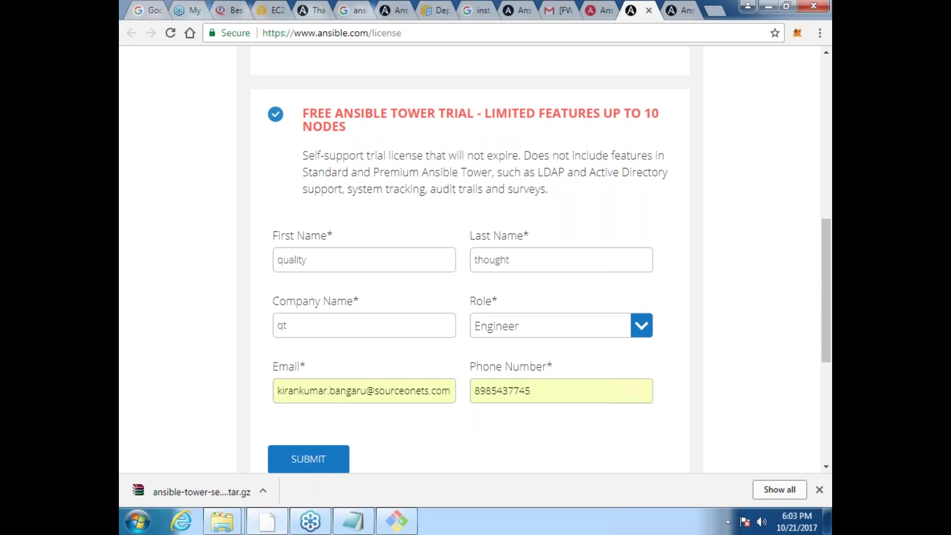
left_click(319, 467)
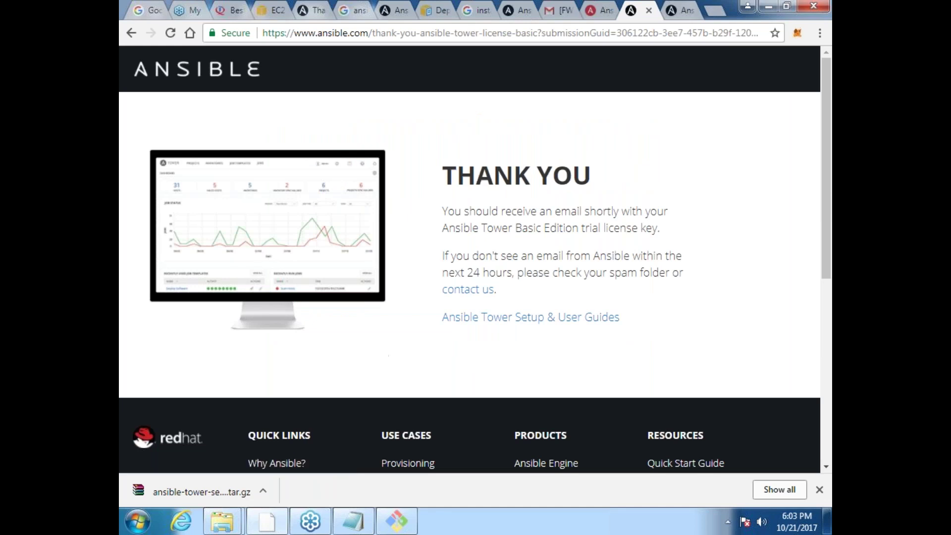
left_click(598, 10)
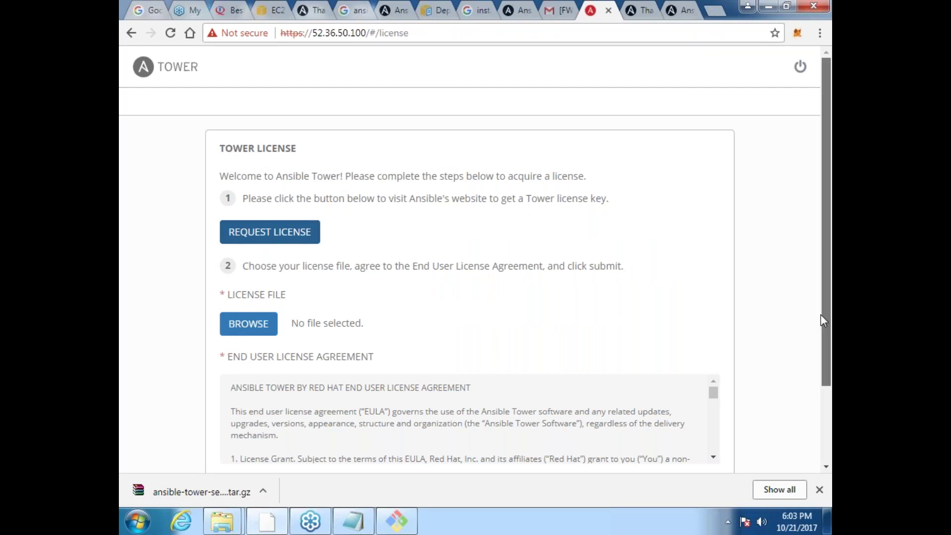
Step: Accept the End User License Agreement on the Tower license page, cancelling the file picker
left_click_drag(824, 317, 830, 396)
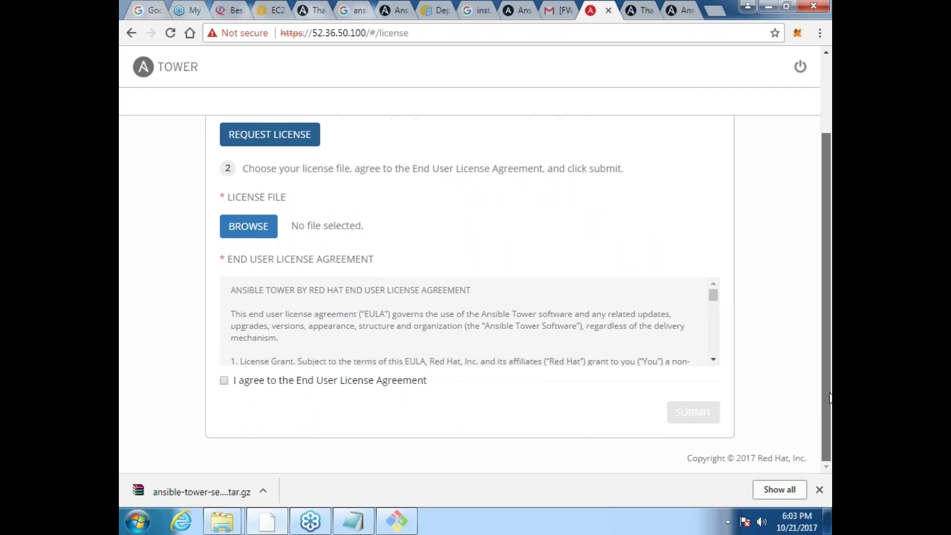
left_click(225, 381)
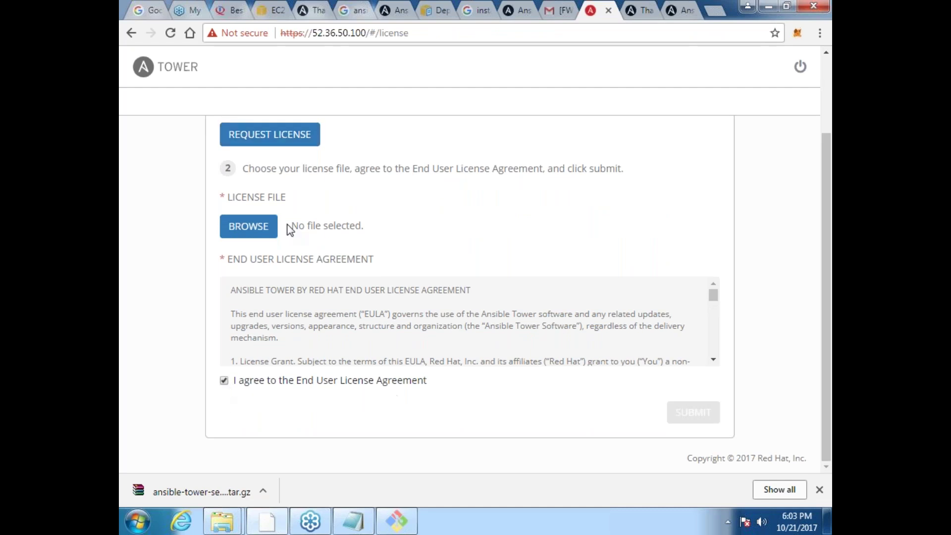
left_click(243, 233)
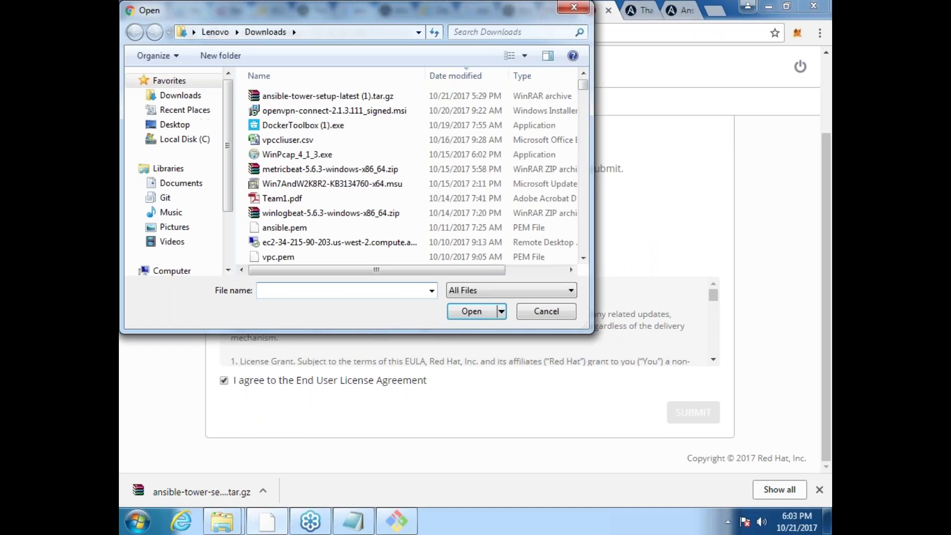
left_click(575, 8)
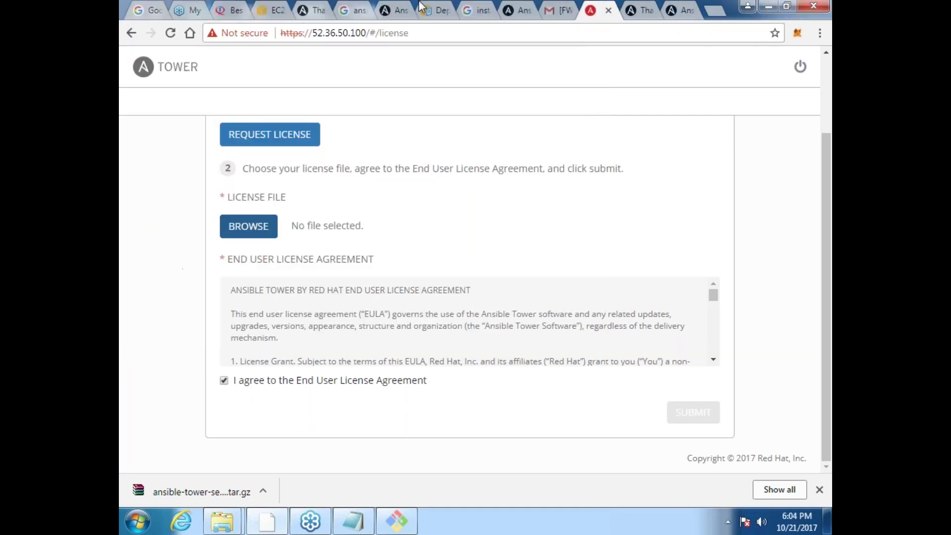
Step: Check the Gmail inbox for the license email, glancing back at the Tower tab
left_click(564, 14)
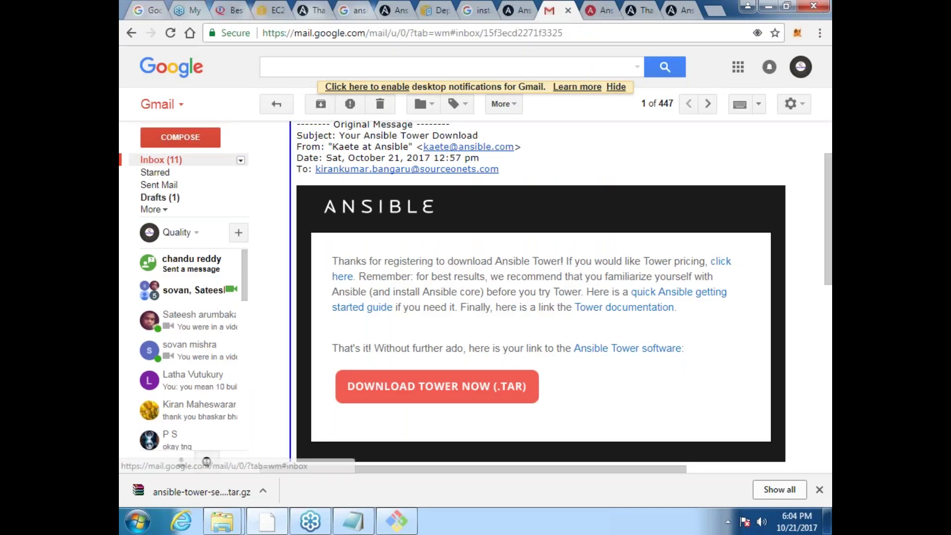
left_click(161, 159)
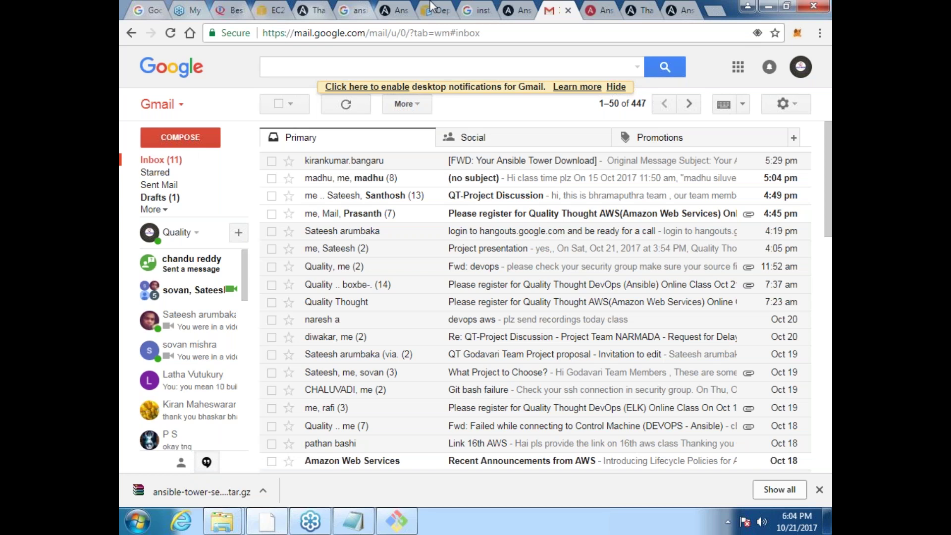
left_click(600, 15)
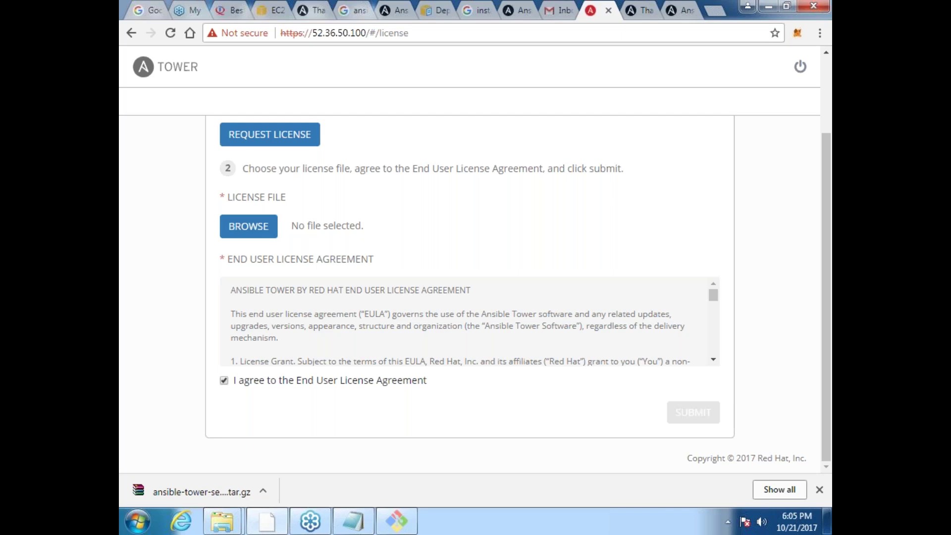
left_click(551, 11)
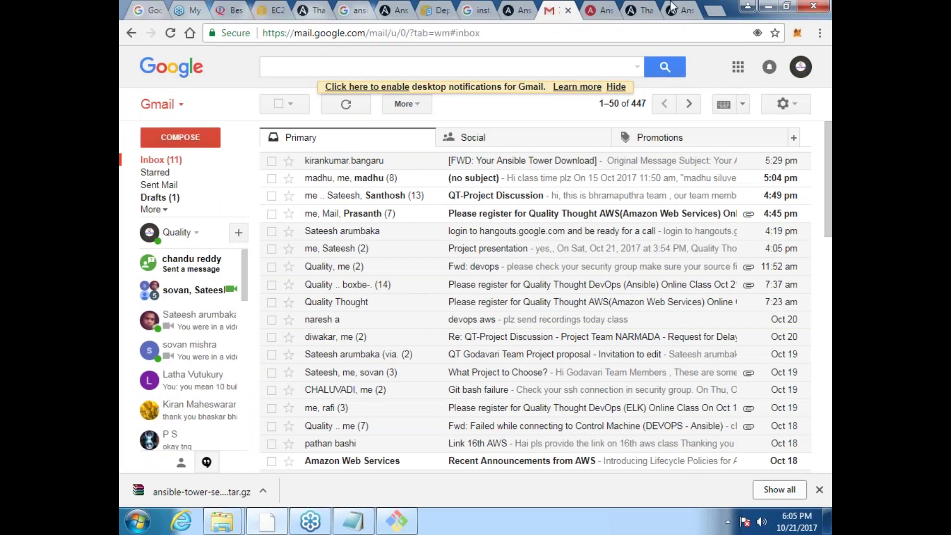
Step: Reload Gmail and glance at the QT-Project Discussion email while waiting for the license
left_click(650, 33)
key("Return")
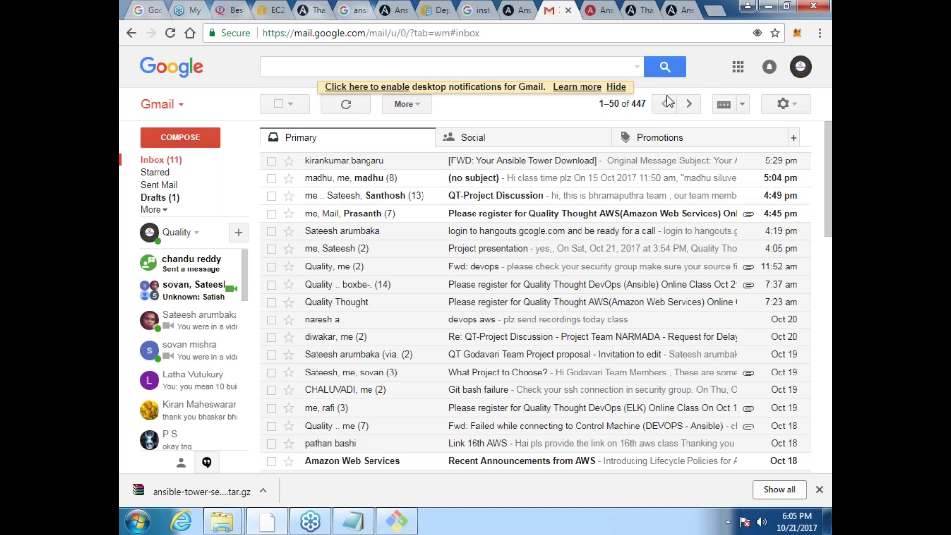
left_click(660, 199)
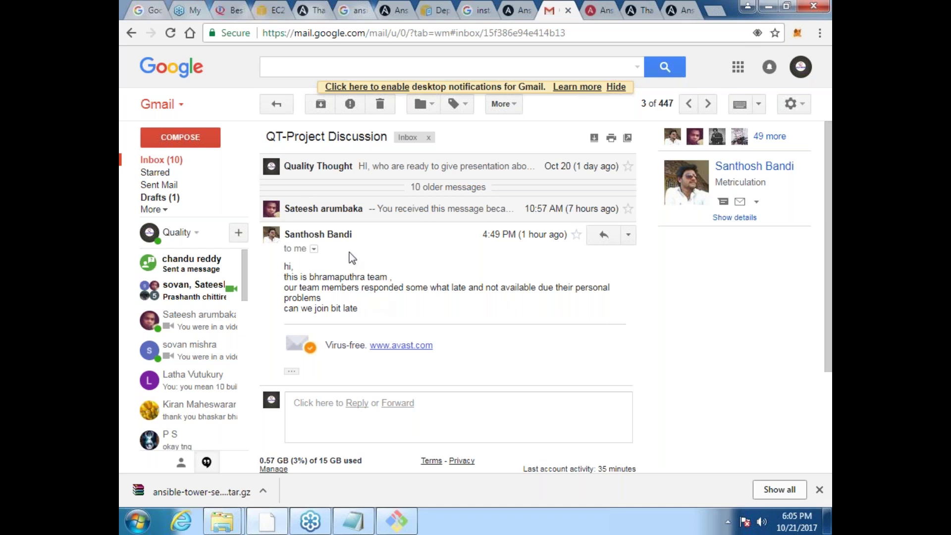
left_click(287, 102)
left_click(288, 102)
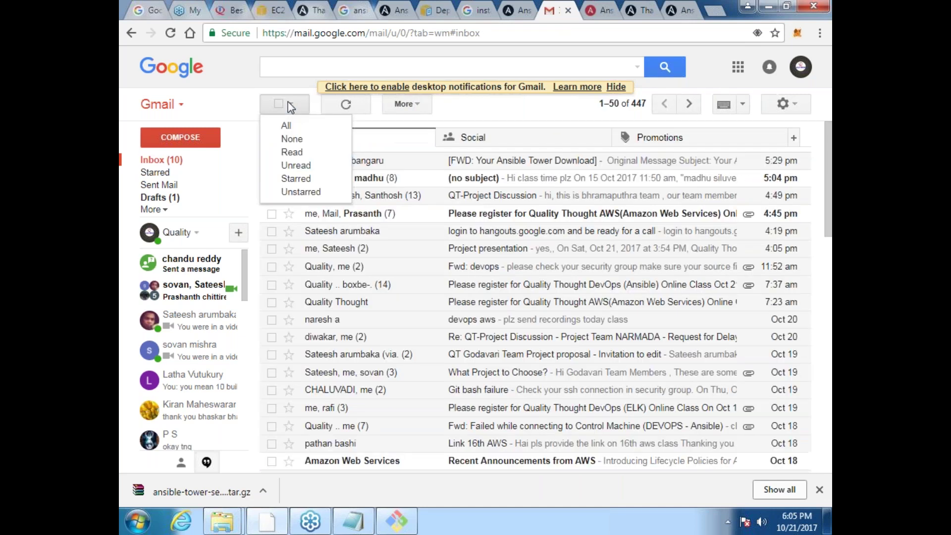
Step: Reload Gmail again and look in the Spam and Starred folders for the license email
left_click(607, 36)
key("Return")
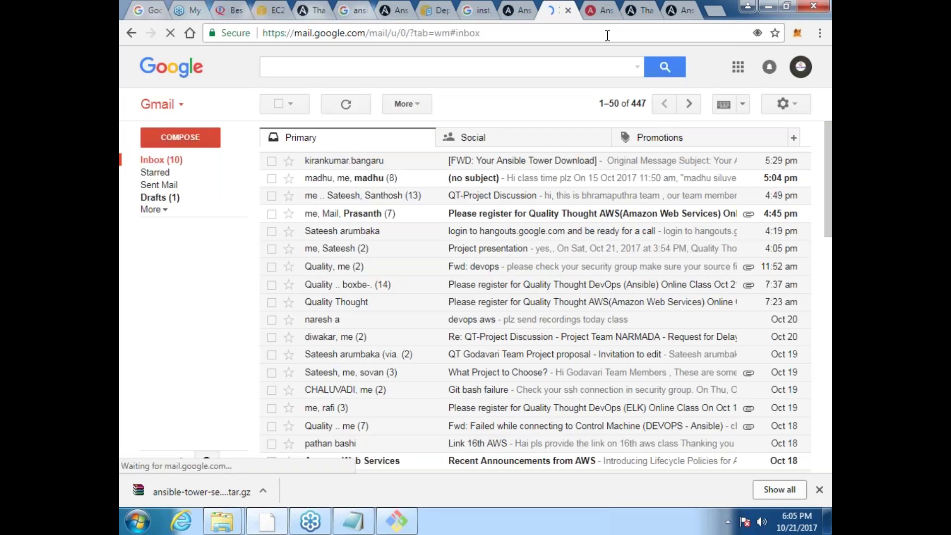
left_click(607, 35)
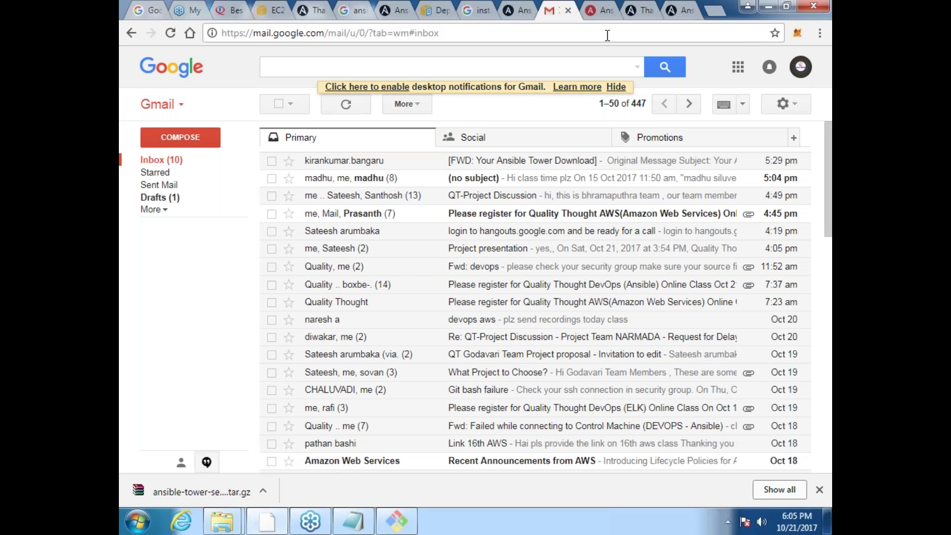
key("F5")
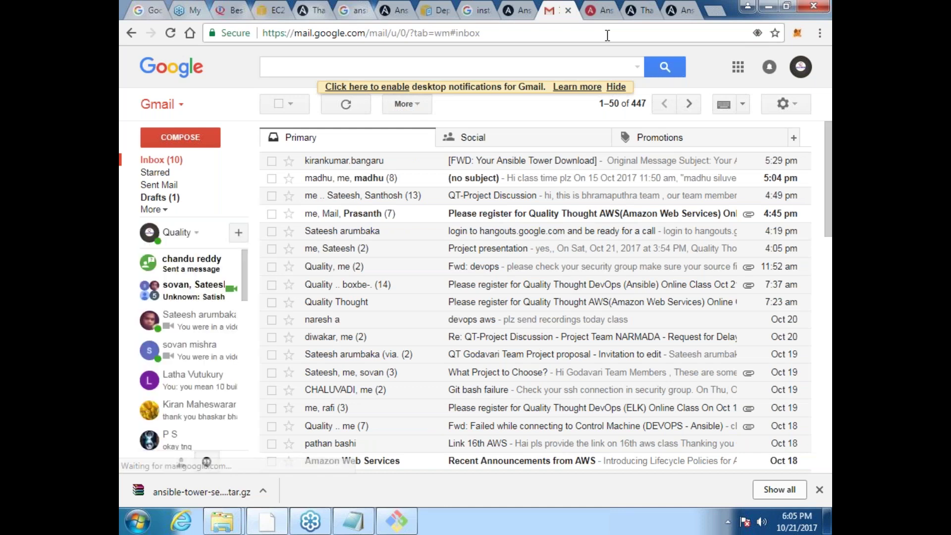
left_click(163, 210)
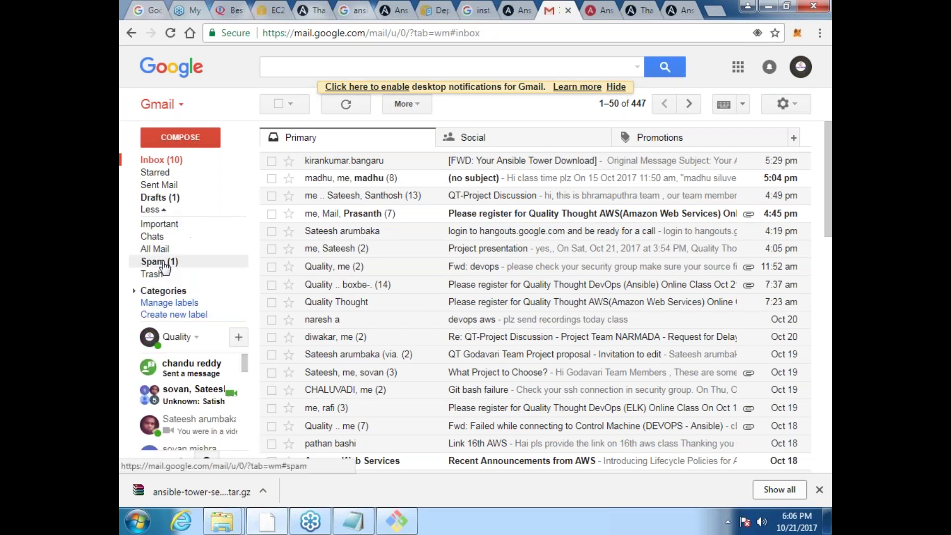
left_click(159, 262)
left_click(158, 173)
Step: Open the FWD: Red Hat Ansible Tower License email and download its attached license .txt
left_click(159, 164)
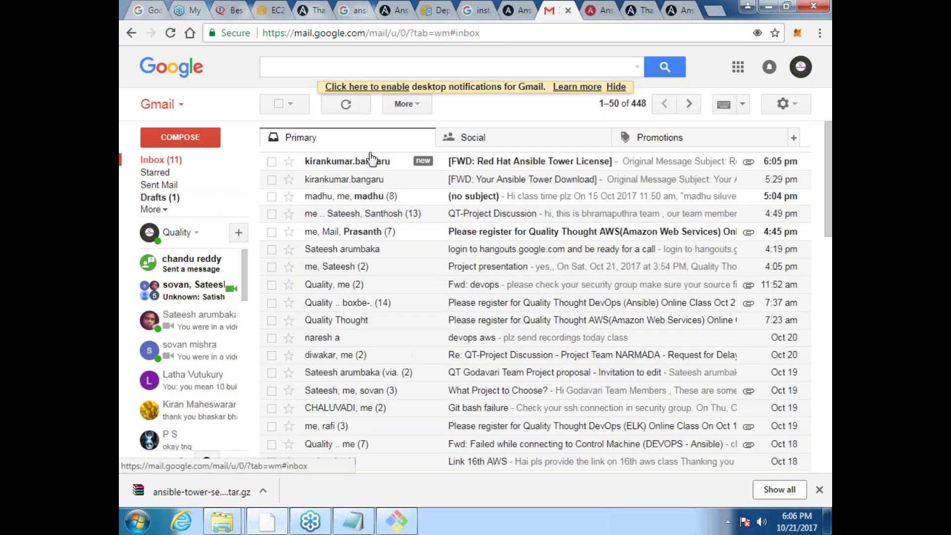
left_click(537, 162)
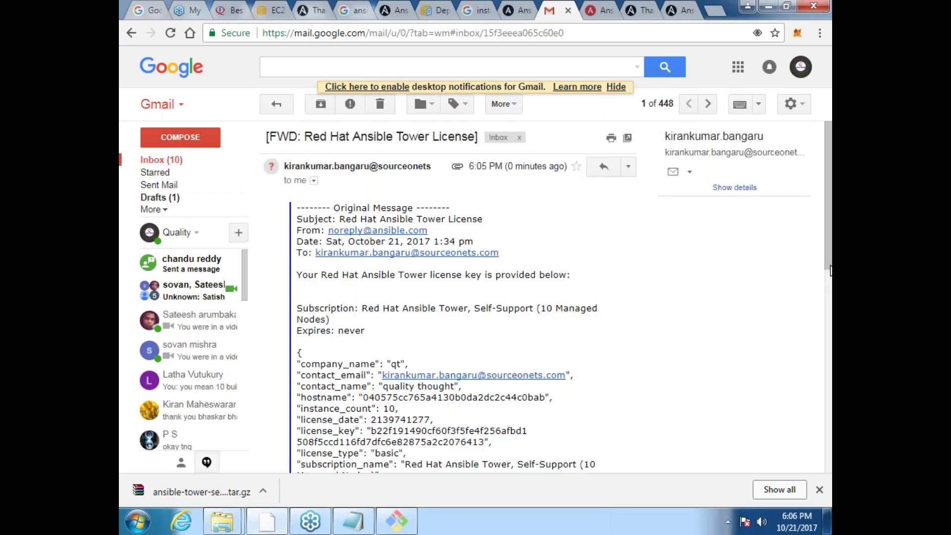
scroll(831, 271, "down", 3)
scroll(817, 398, "down", 4)
mouse_move(326, 287)
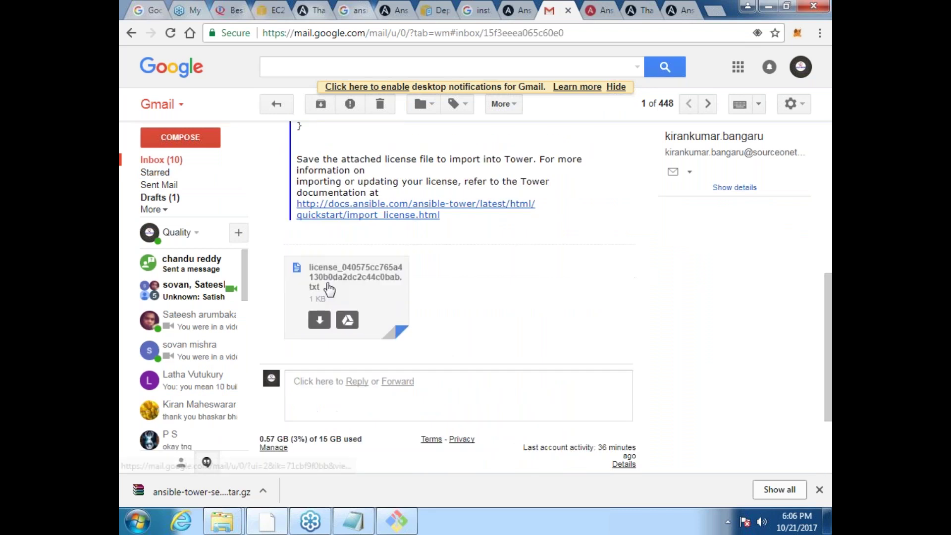
left_click(319, 320)
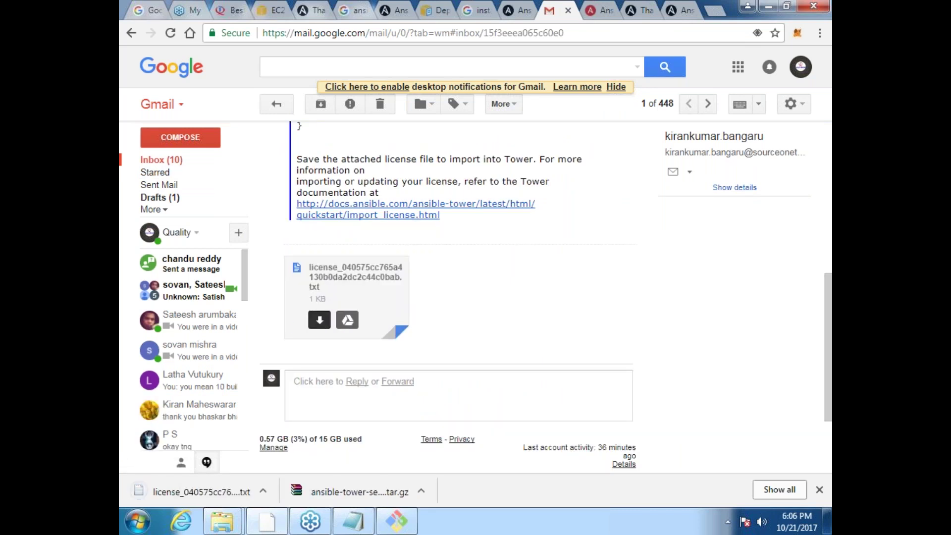
Step: Upload the downloaded license .txt from Downloads on the Tower license page and submit it
left_click(597, 9)
left_click(248, 227)
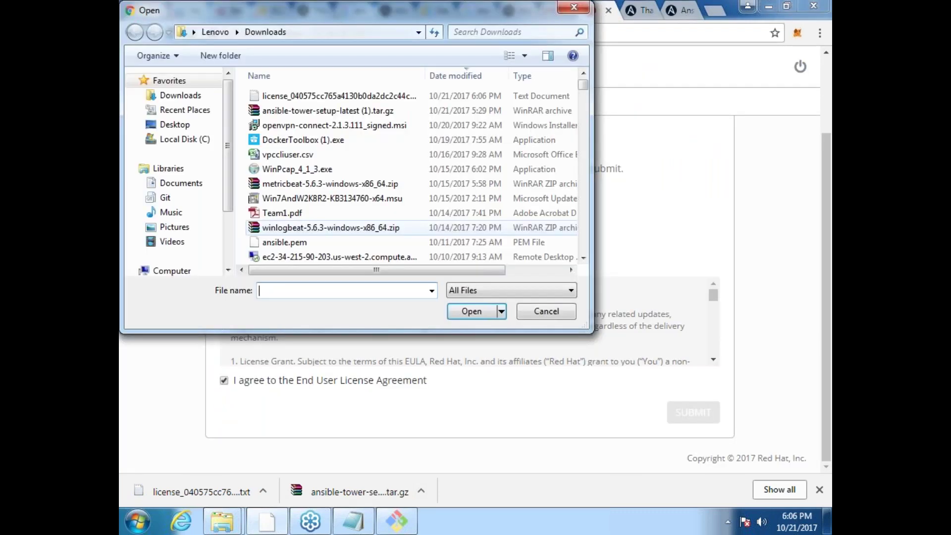
left_click(341, 97)
left_click(489, 311)
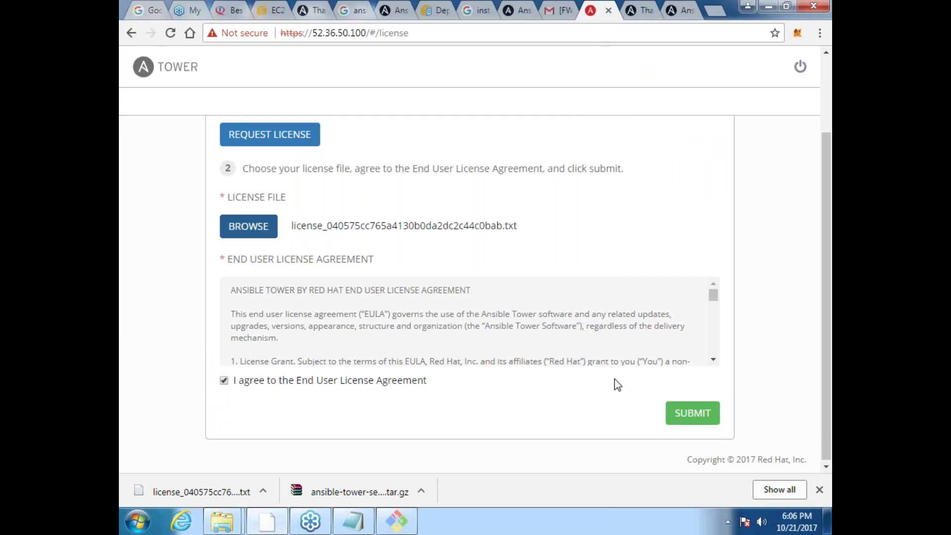
left_click(693, 413)
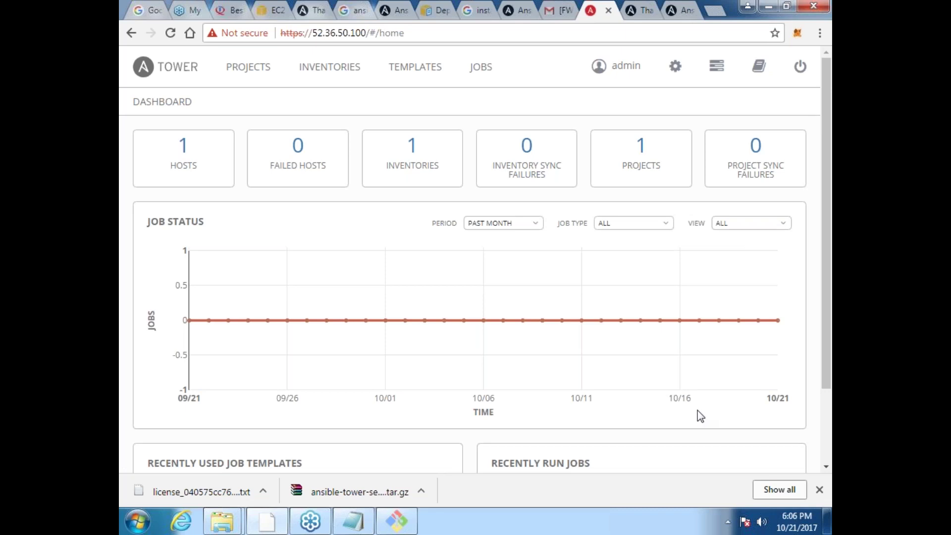
Step: Open Demo Inventory and toggle its variables editor between JSON and YAML
left_click(413, 154)
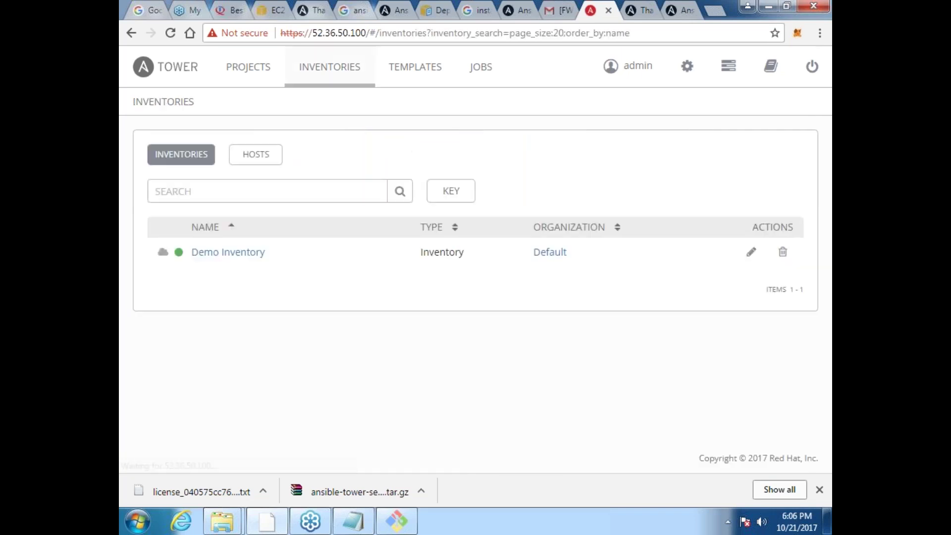
left_click(228, 253)
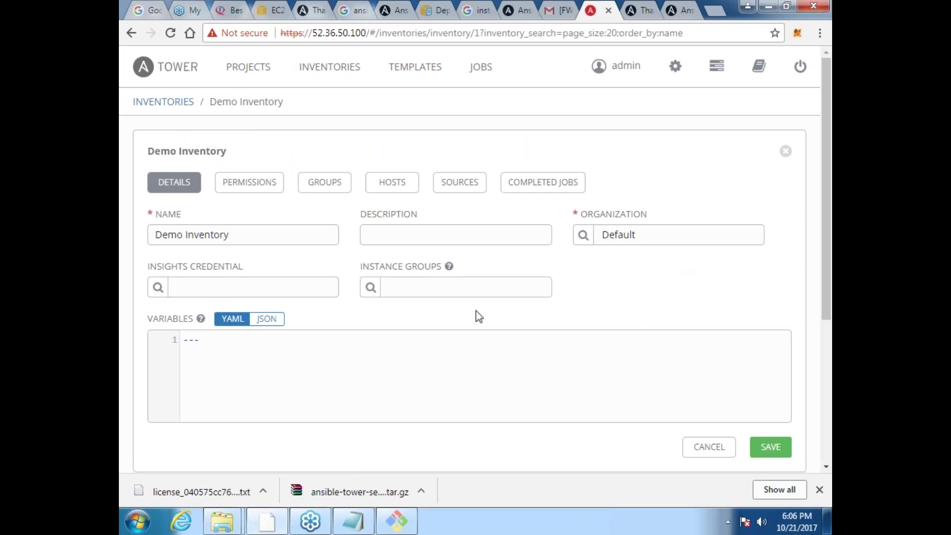
left_click(266, 321)
left_click(240, 321)
left_click(216, 338)
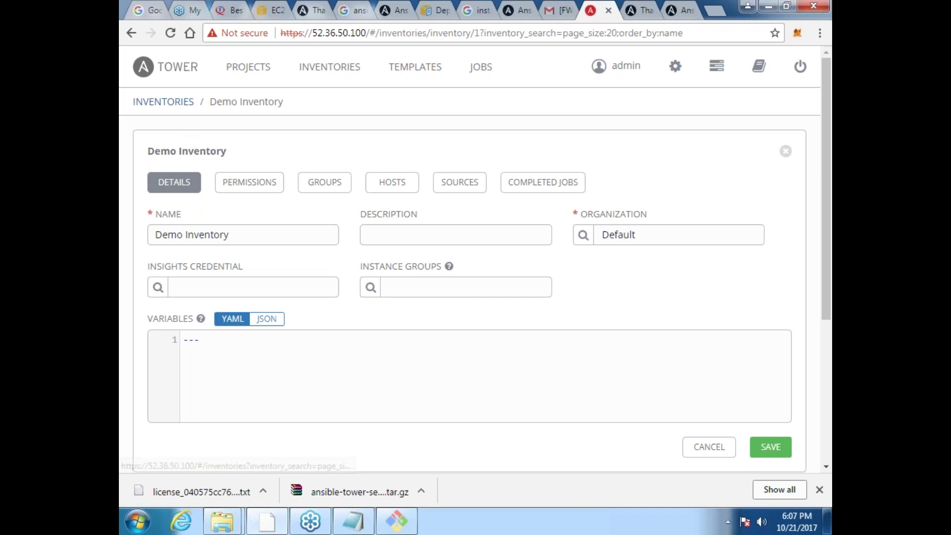
Step: View the Hosts list containing localhost, then return to the Inventories list
left_click(163, 101)
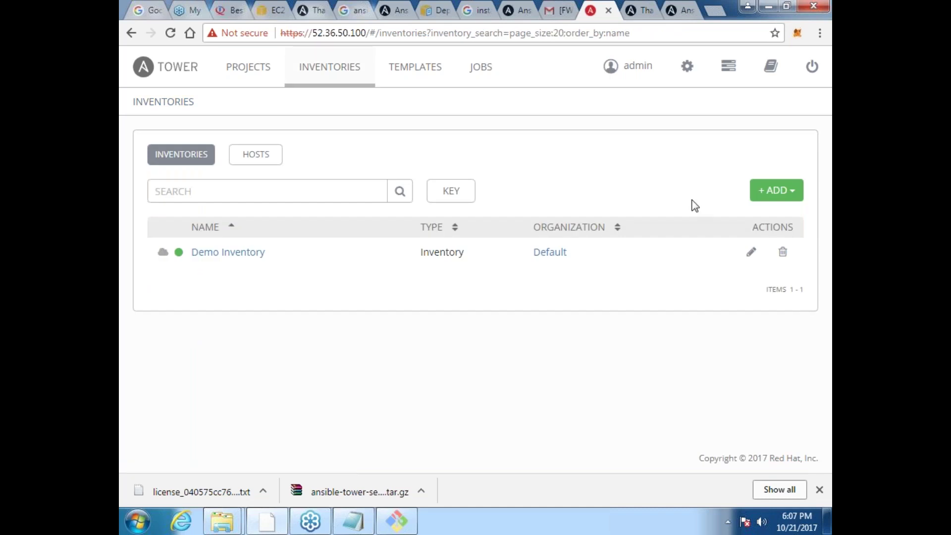
left_click(259, 162)
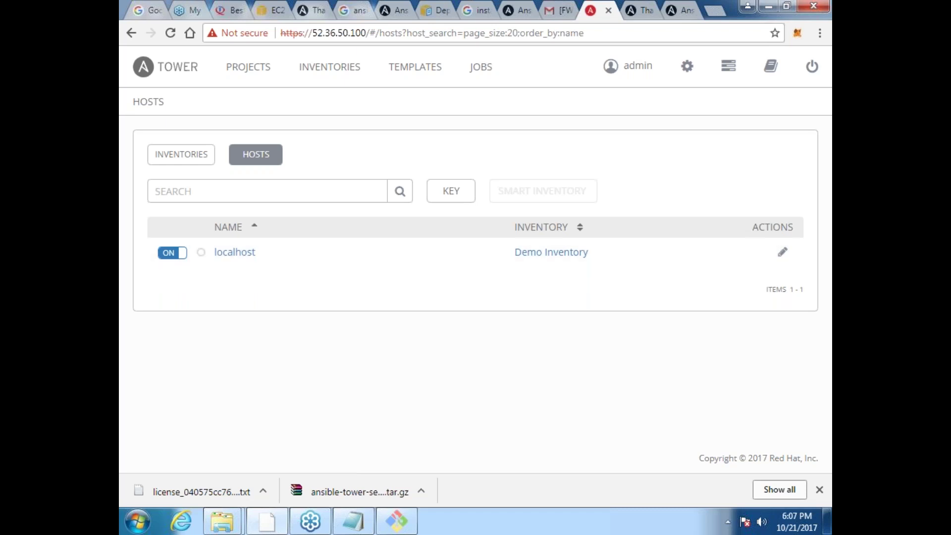
left_click(181, 155)
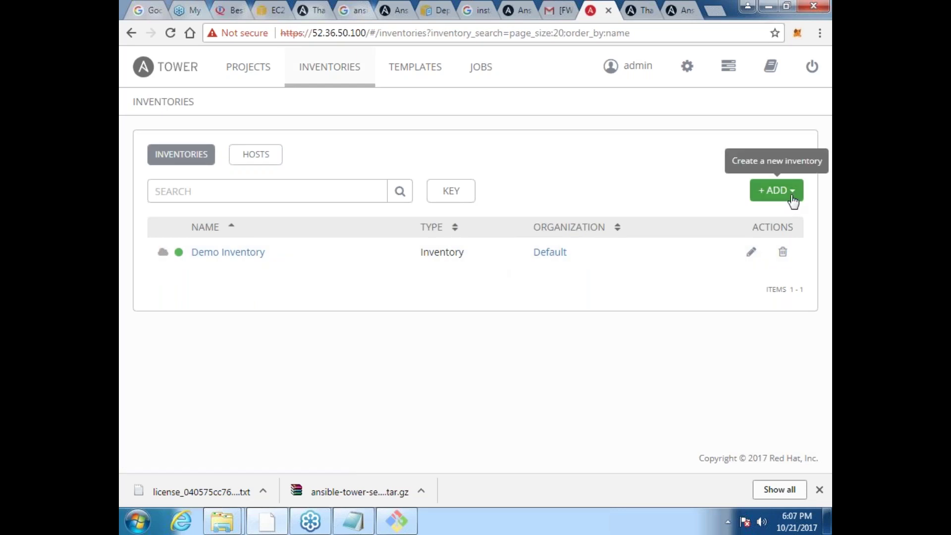
left_click(792, 191)
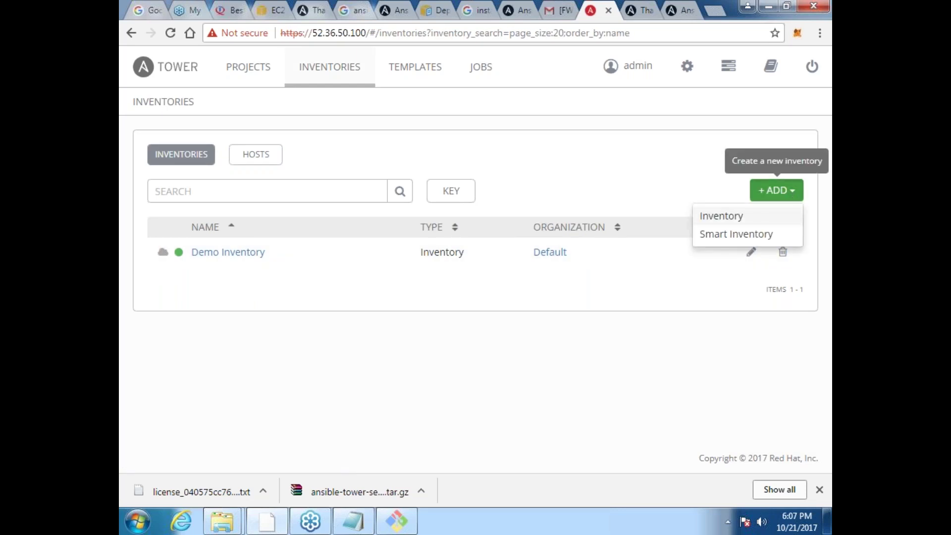
Step: Add a standard inventory named 'test', description 'test', keeping Organization Default, and save
left_click(762, 218)
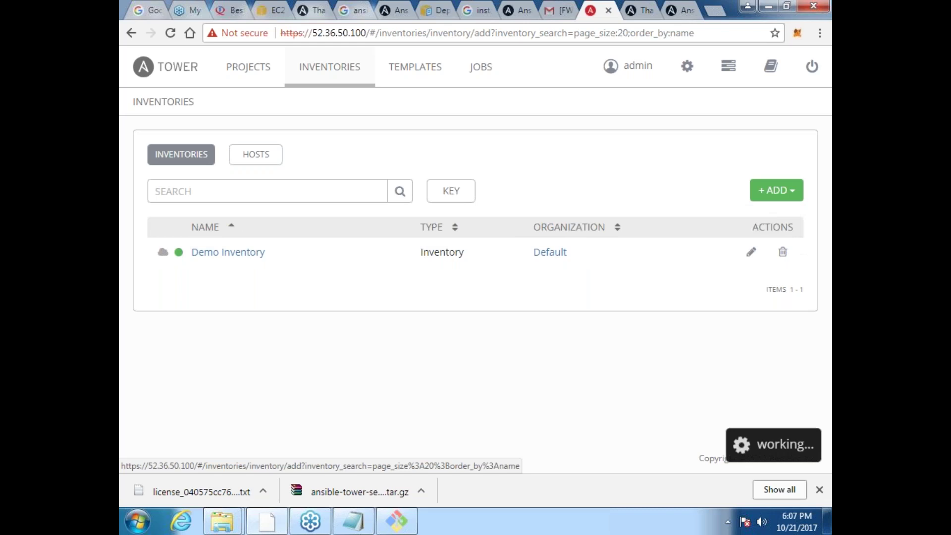
left_click(264, 236)
type("test")
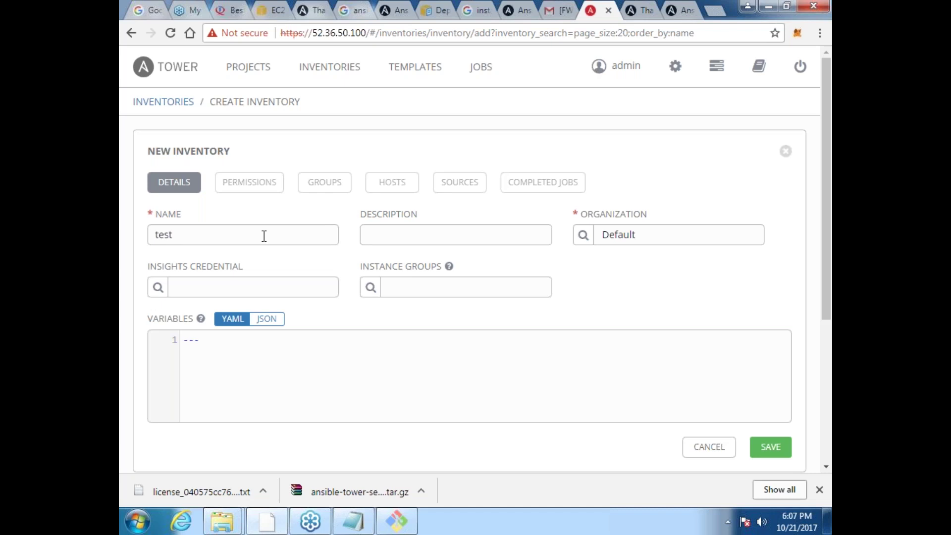
key("Tab")
type("test")
key("Tab")
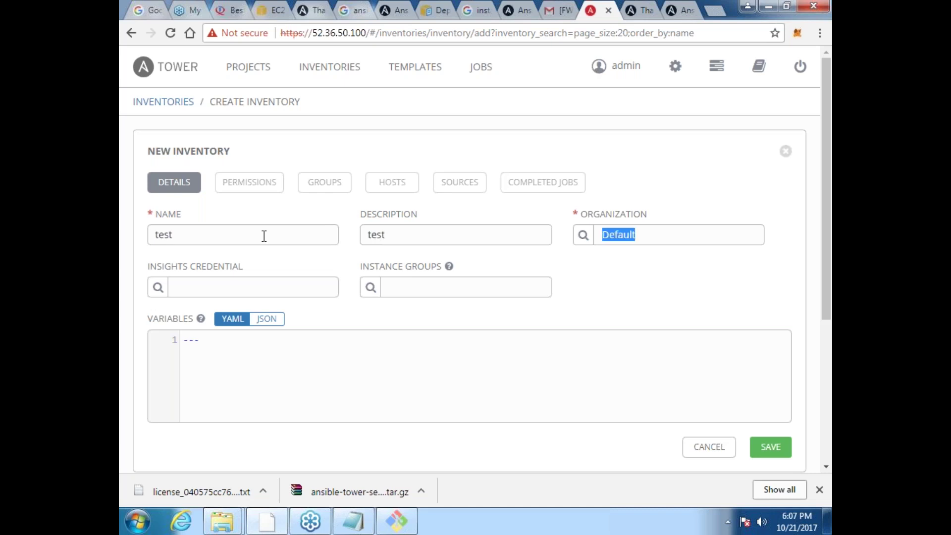
key("Tab")
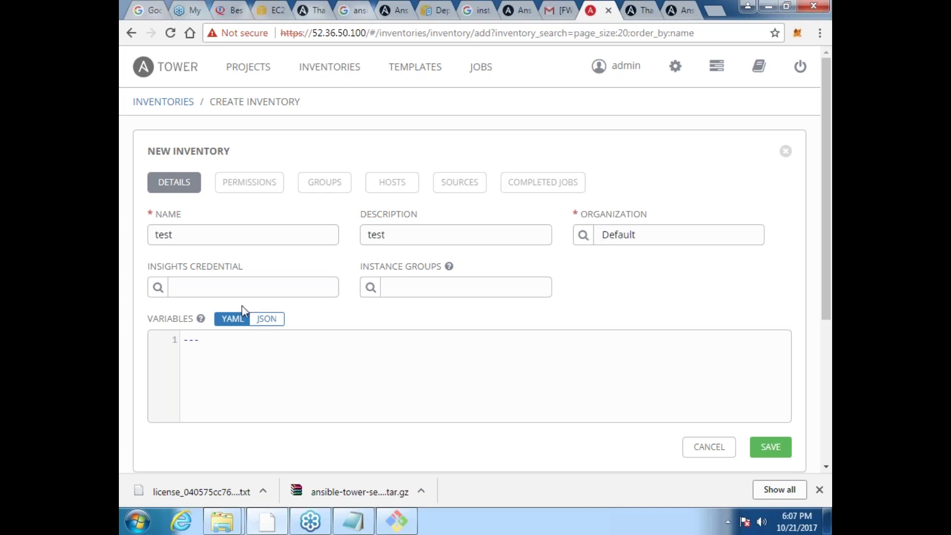
left_click(233, 283)
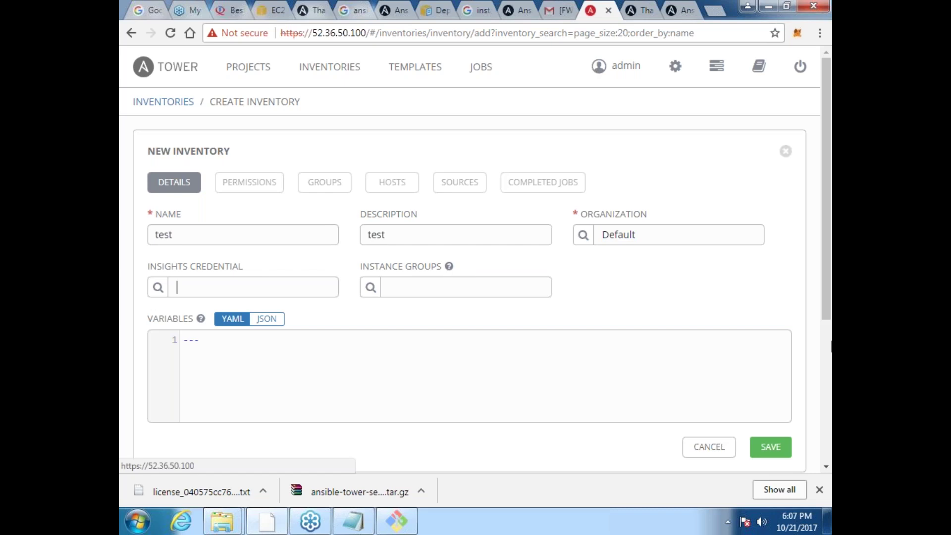
scroll(819, 387, "down", 3)
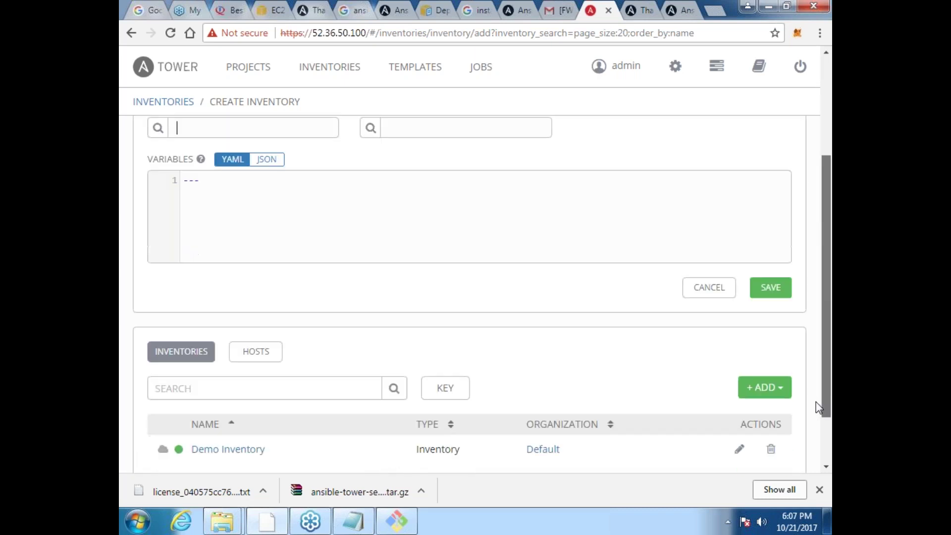
scroll(819, 408, "down", 2)
scroll(807, 411, "up", 3)
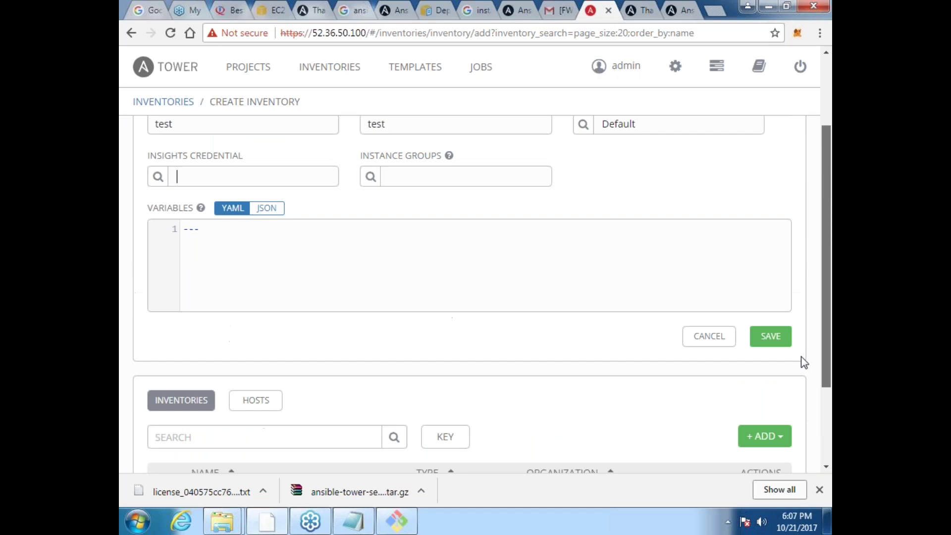
scroll(801, 356, "up", 1)
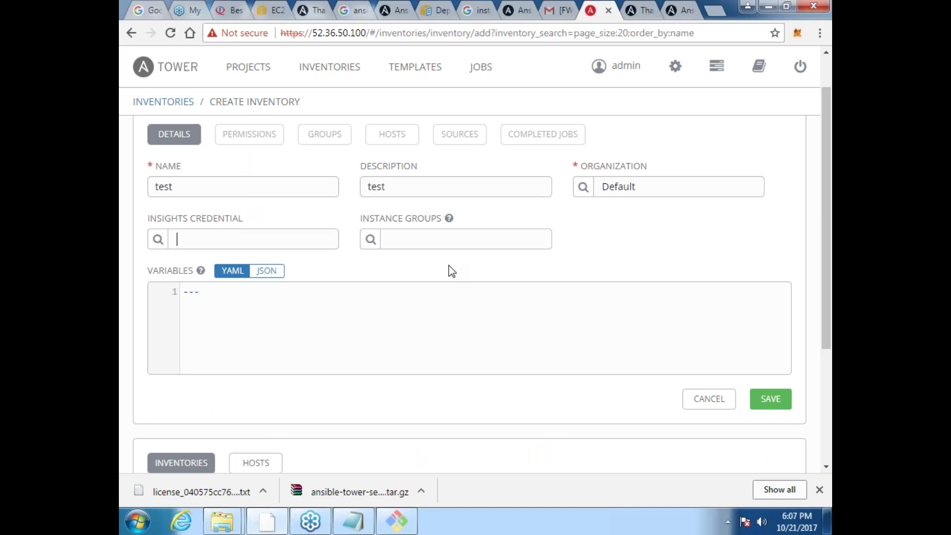
left_click(767, 399)
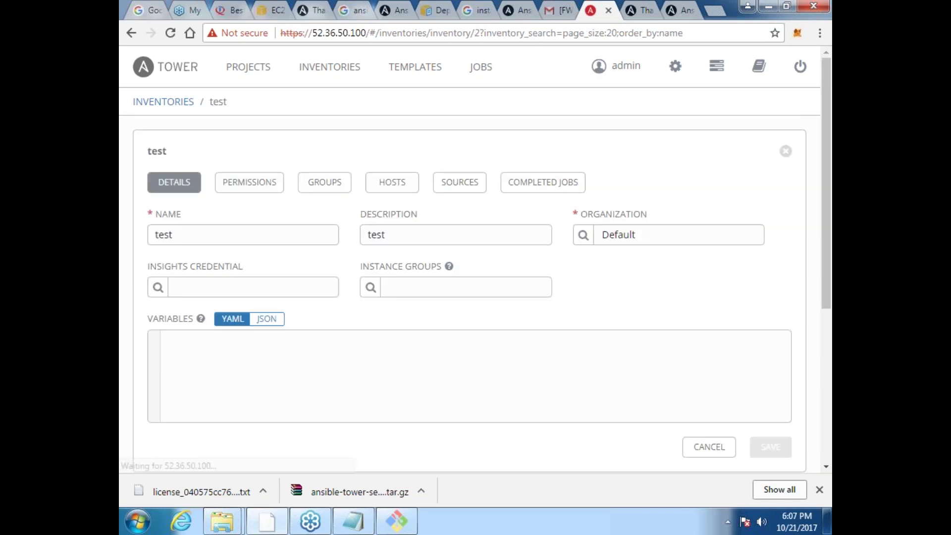
Step: Start adding a host to the test inventory, then switch to the AWS EC2 instances page
left_click(399, 191)
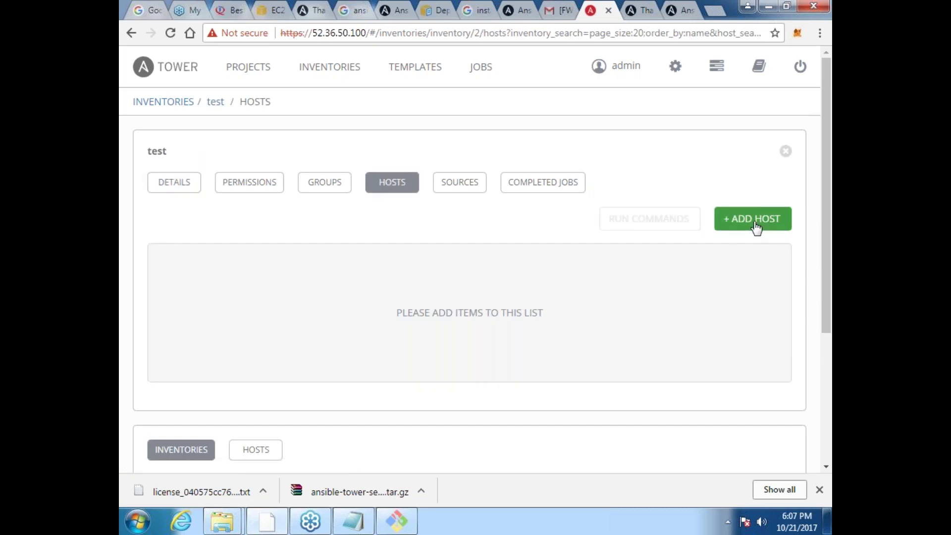
left_click(752, 218)
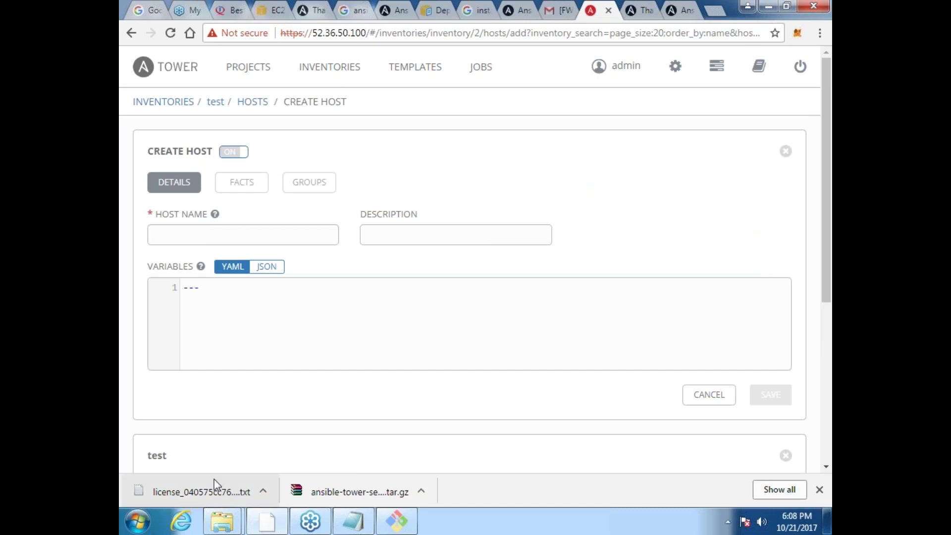
left_click(222, 527)
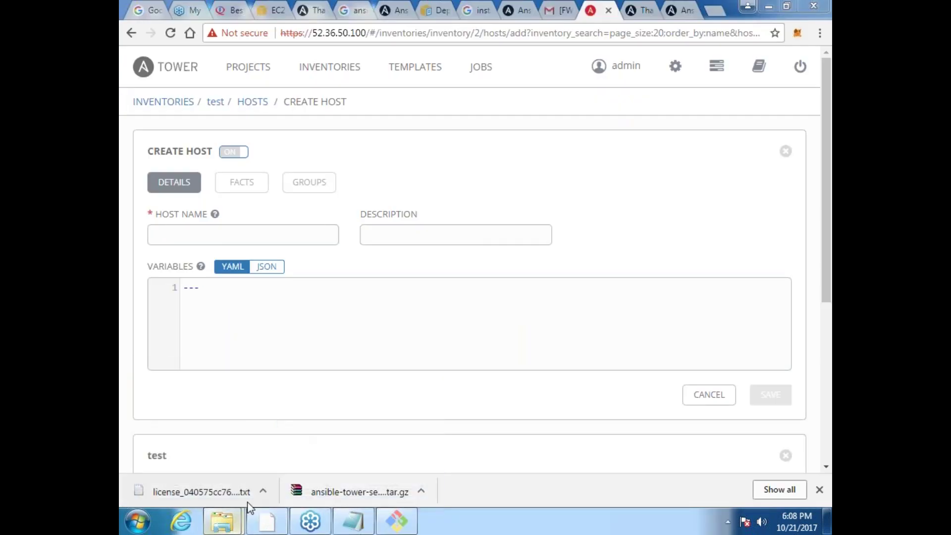
left_click(274, 11)
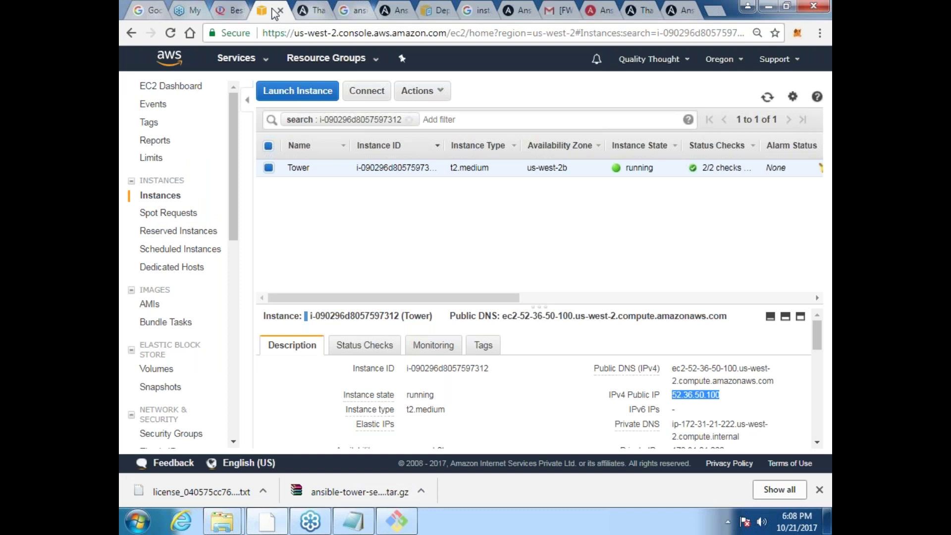
Step: Copy Node 3's private DNS name from the EC2 instances list and return to Tower's new-host form
left_click(409, 120)
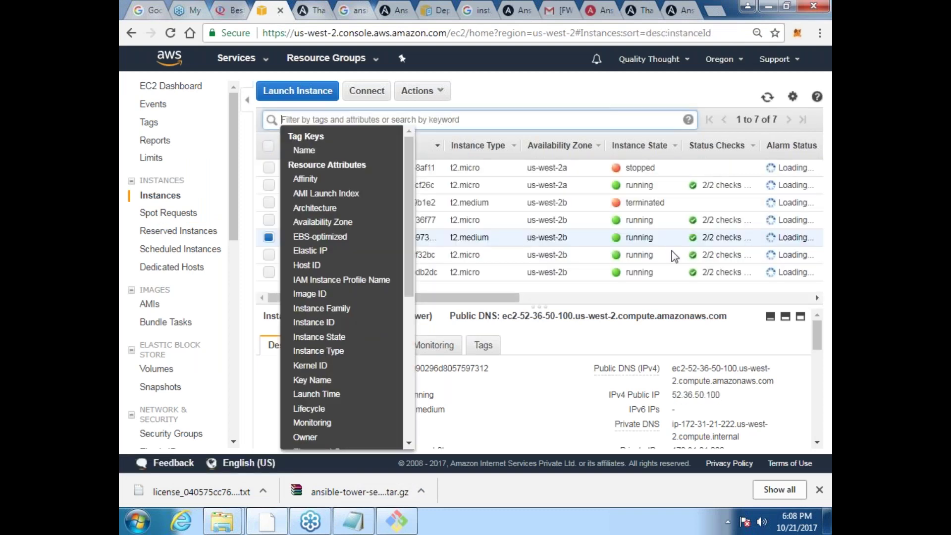
left_click(618, 96)
left_click(317, 185)
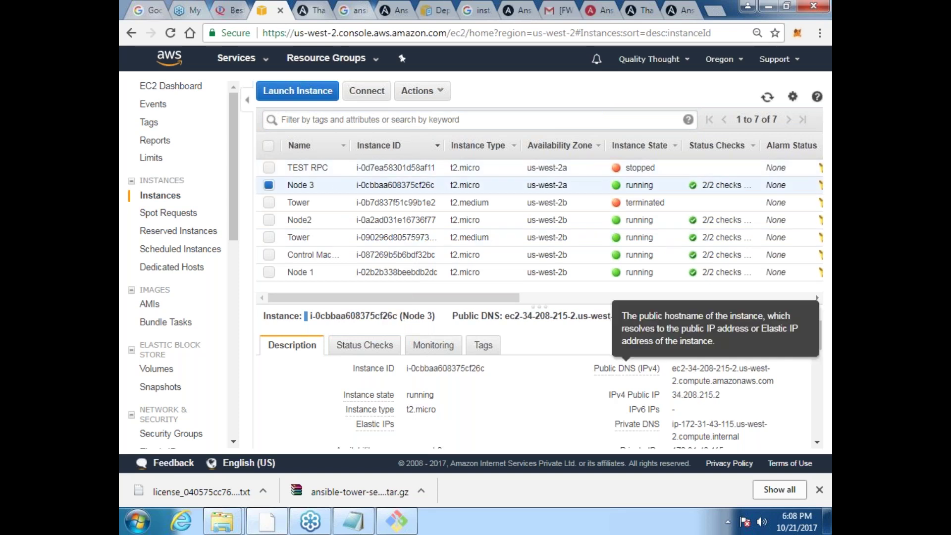
left_click(818, 442)
left_click(818, 442)
left_click(818, 442)
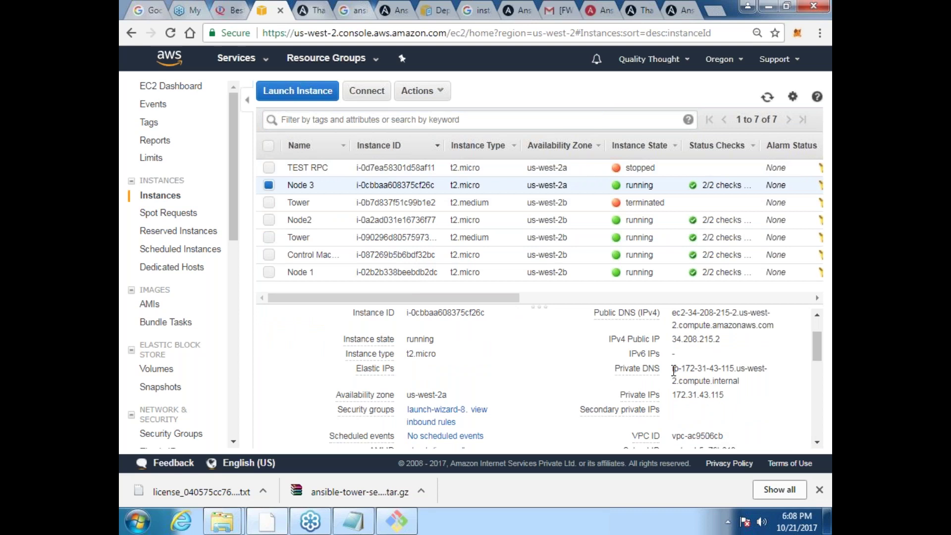
triple_click(678, 374)
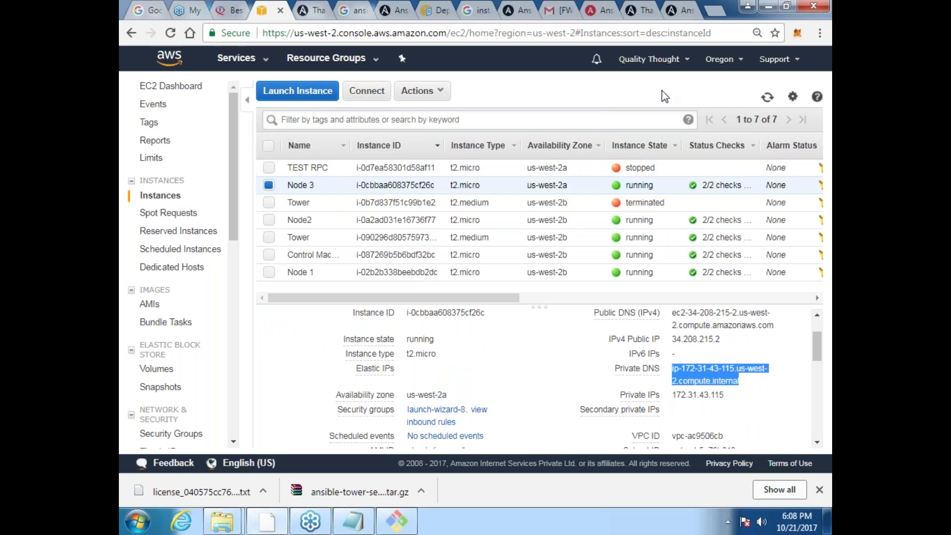
left_click(600, 10)
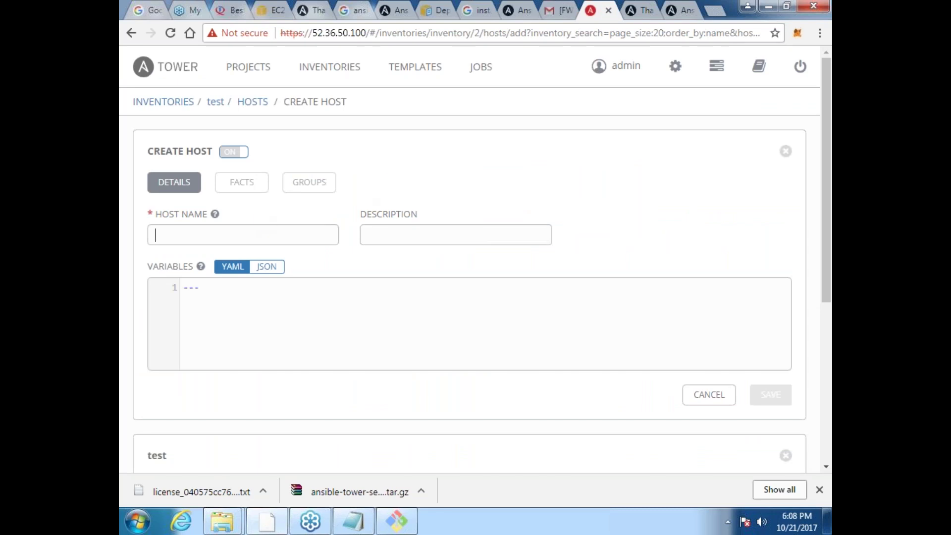
Step: Save host ip-172-31-43-115.us-west-2.compute.internal in the test inventory
key("Home")
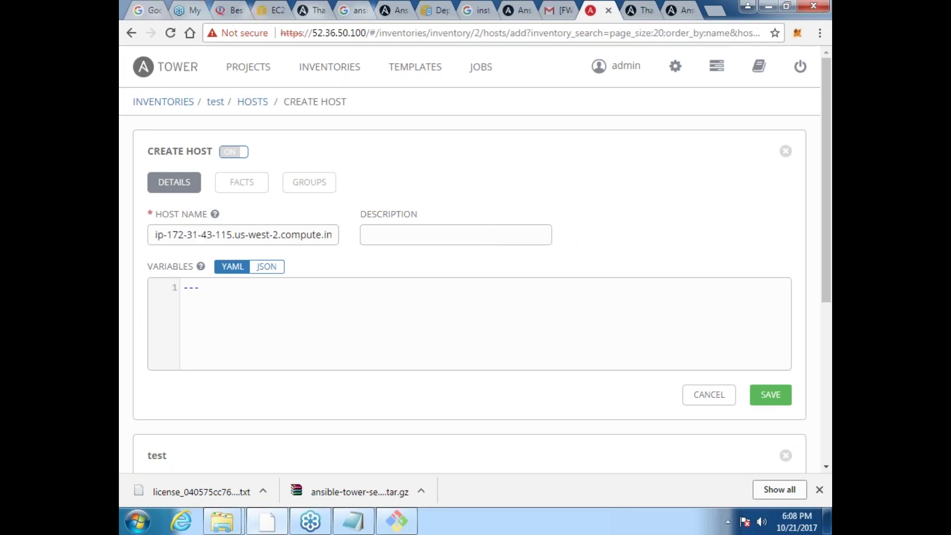
key("Tab")
scroll(827, 327, "down", 1)
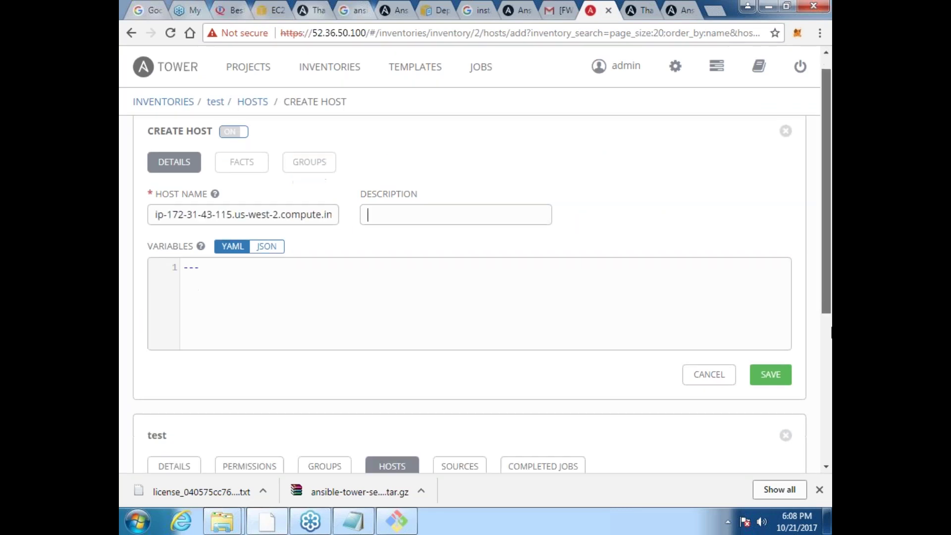
scroll(827, 327, "down", 4)
left_click(771, 278)
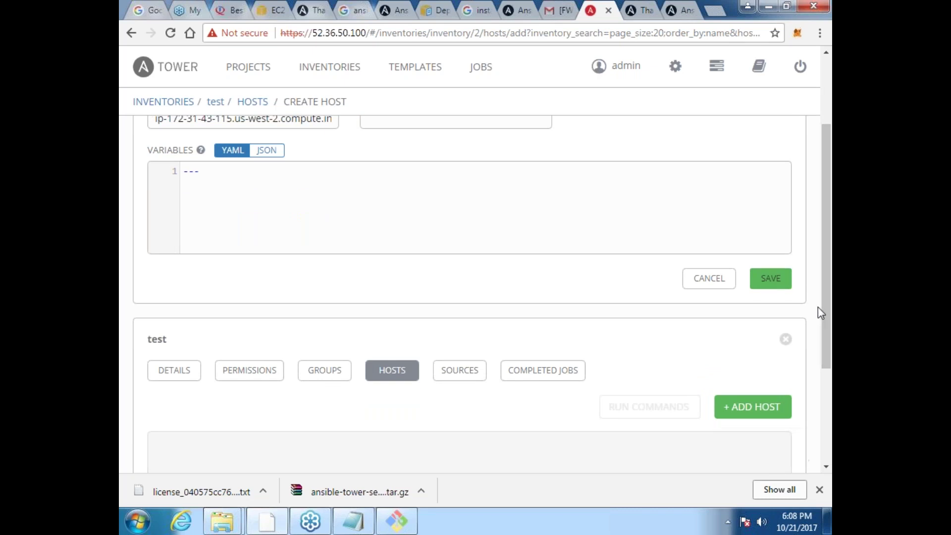
scroll(828, 347, "down", 8)
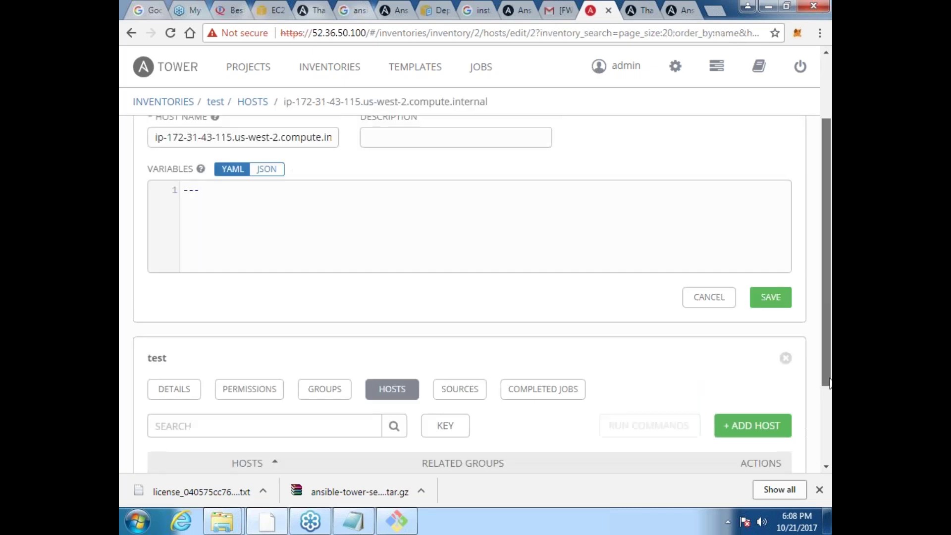
scroll(470, 298, "down", 1)
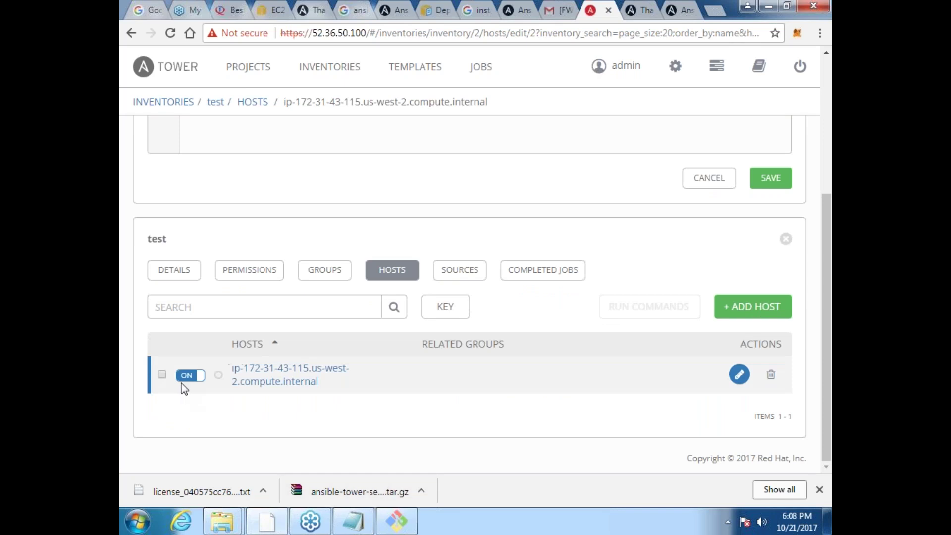
Step: Prepare a ping ad-hoc command on the new host using Demo Credential
left_click(162, 374)
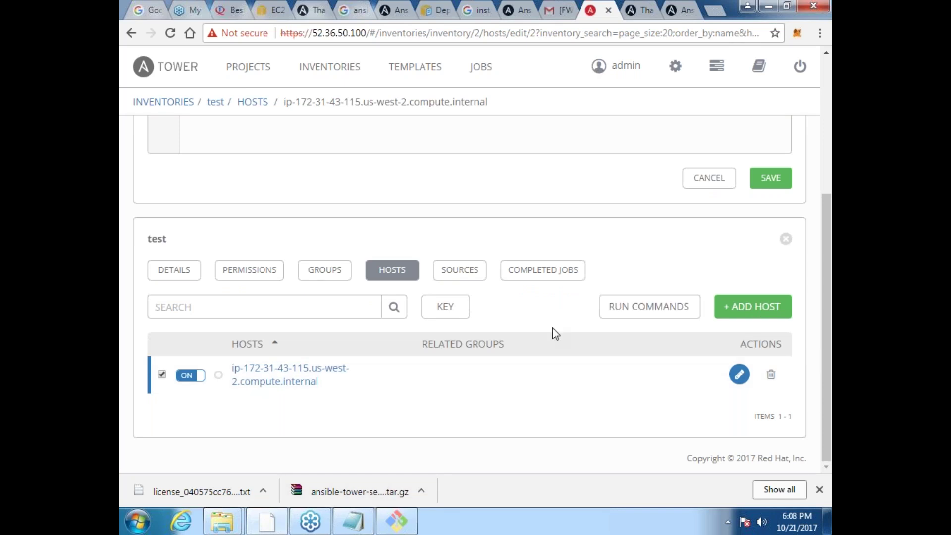
left_click(656, 314)
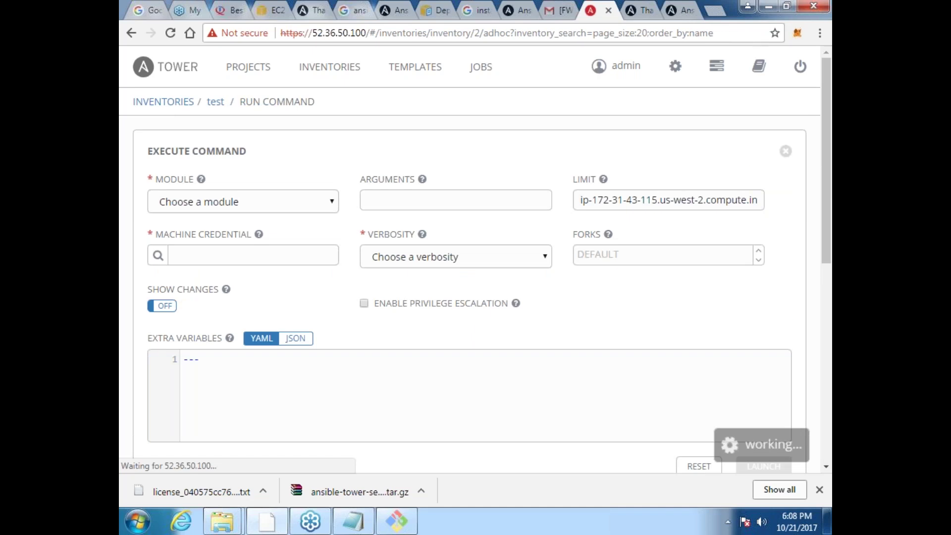
left_click(326, 207)
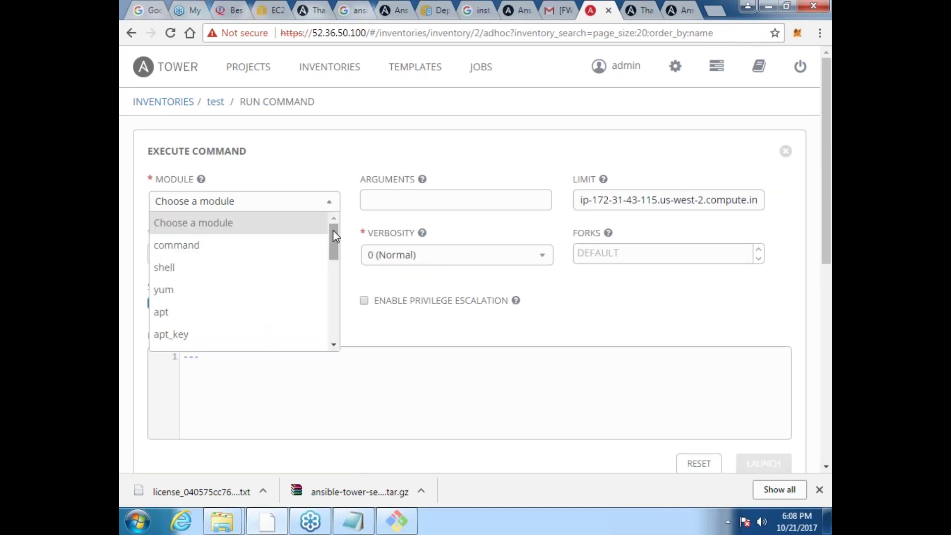
left_click_drag(335, 238, 332, 287)
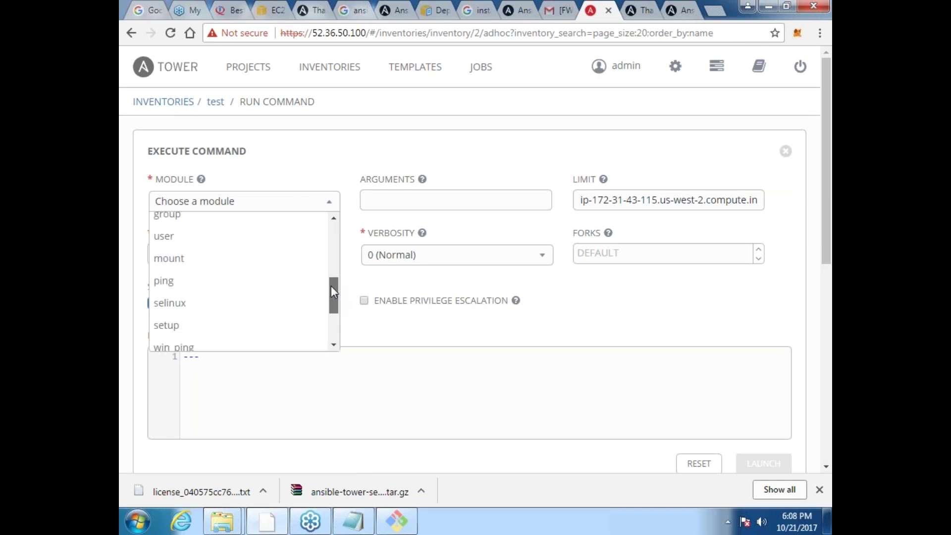
left_click(198, 281)
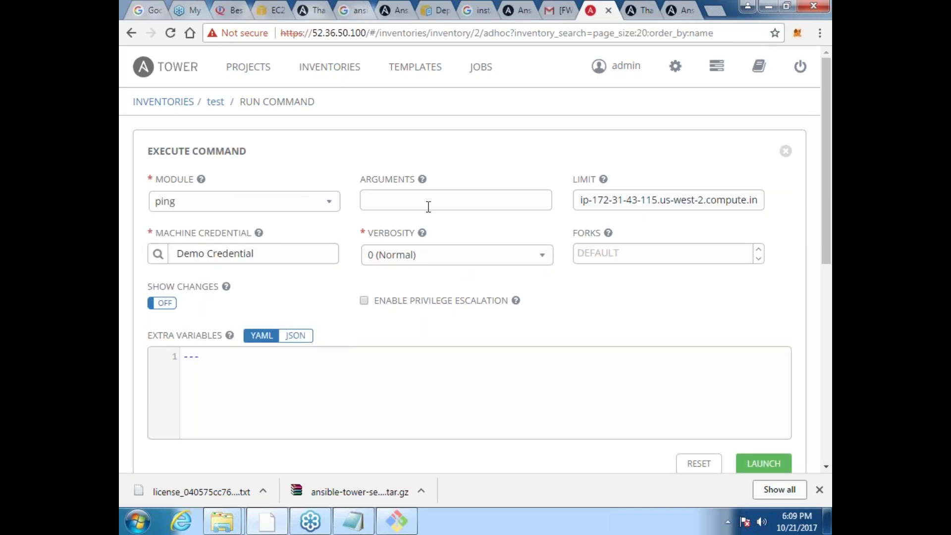
left_click(269, 252)
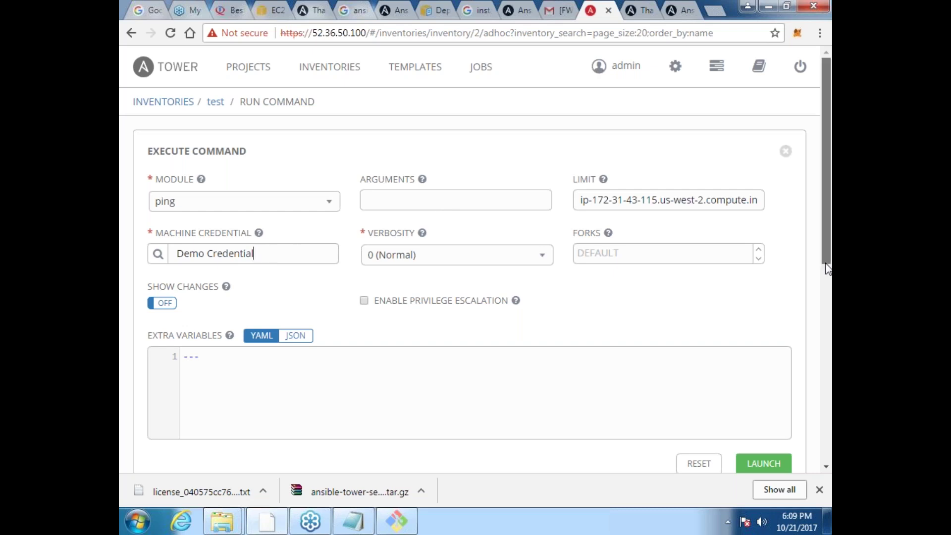
scroll(823, 242, "down", 1)
scroll(823, 249, "down", 1)
scroll(823, 249, "up", 1)
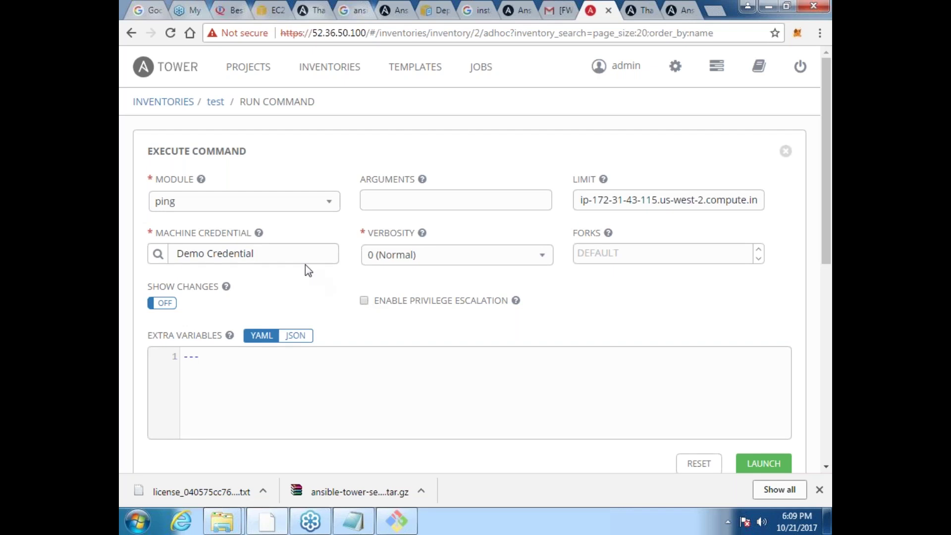
Step: Review the test inventory's permissions and admin user, then open the Credentials list under Settings
left_click(224, 103)
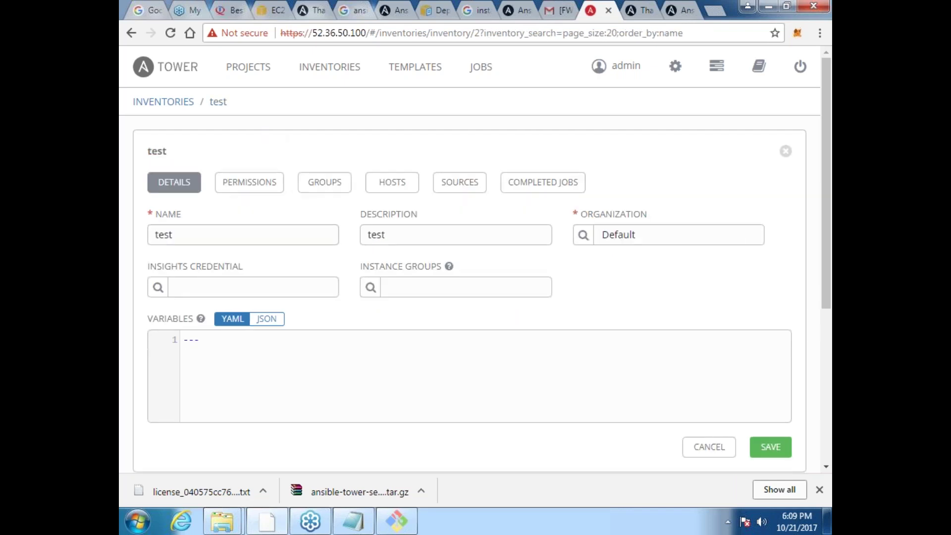
left_click(249, 181)
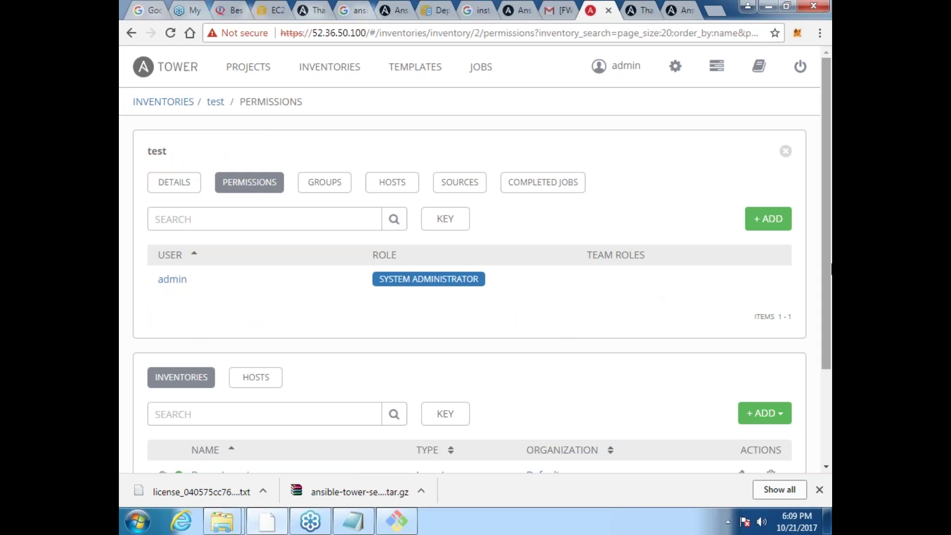
left_click_drag(828, 272, 829, 355)
left_click(173, 204)
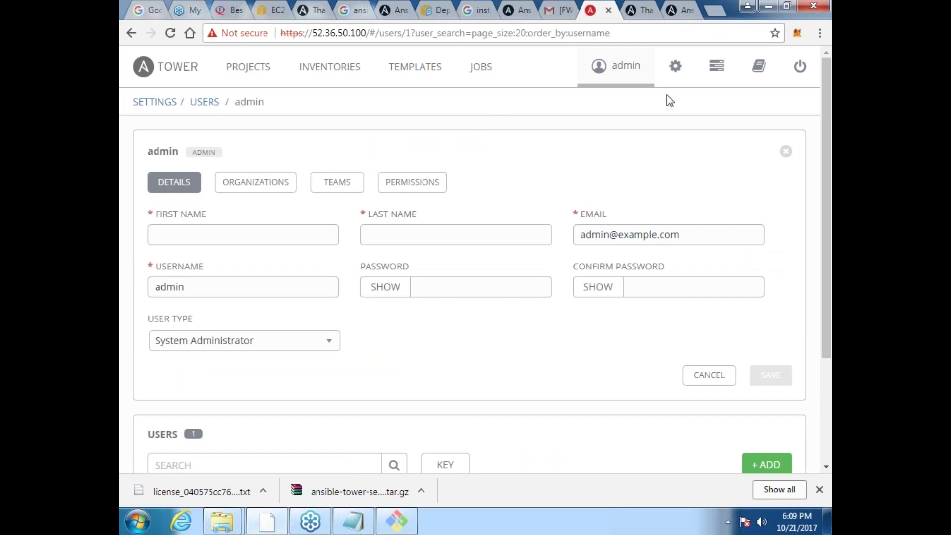
left_click(679, 72)
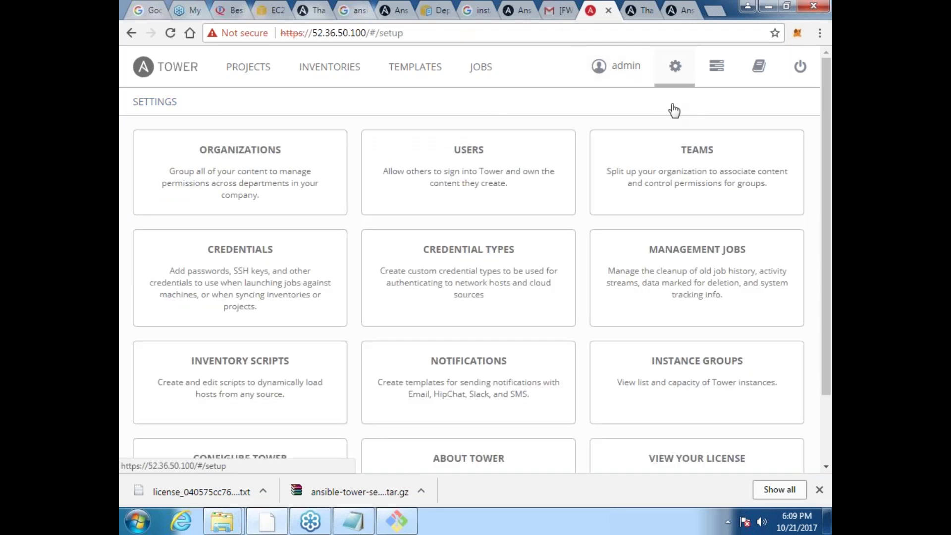
left_click(240, 278)
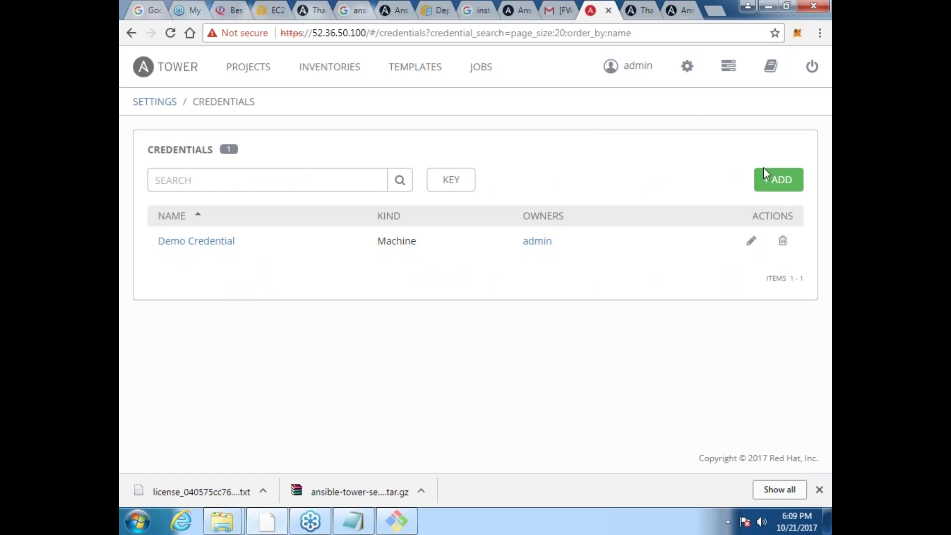
Step: Start a new credential named 'ansible', described 'test', in the Default organization
left_click(779, 187)
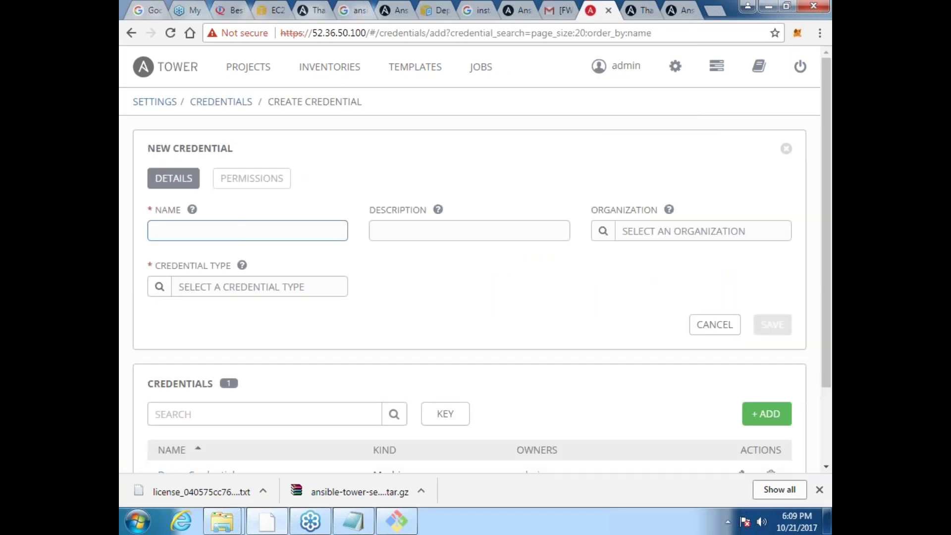
type("ansible")
key("Tab")
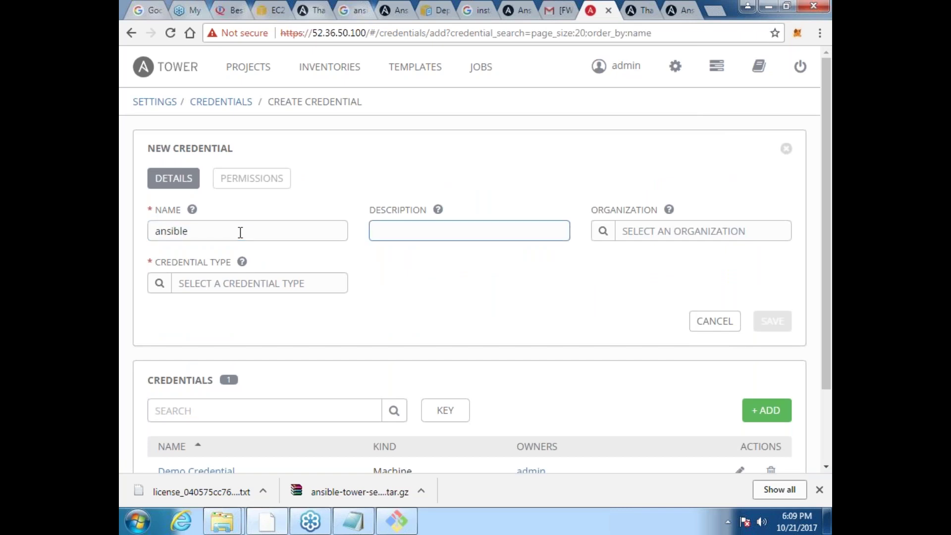
type("test")
key("Tab")
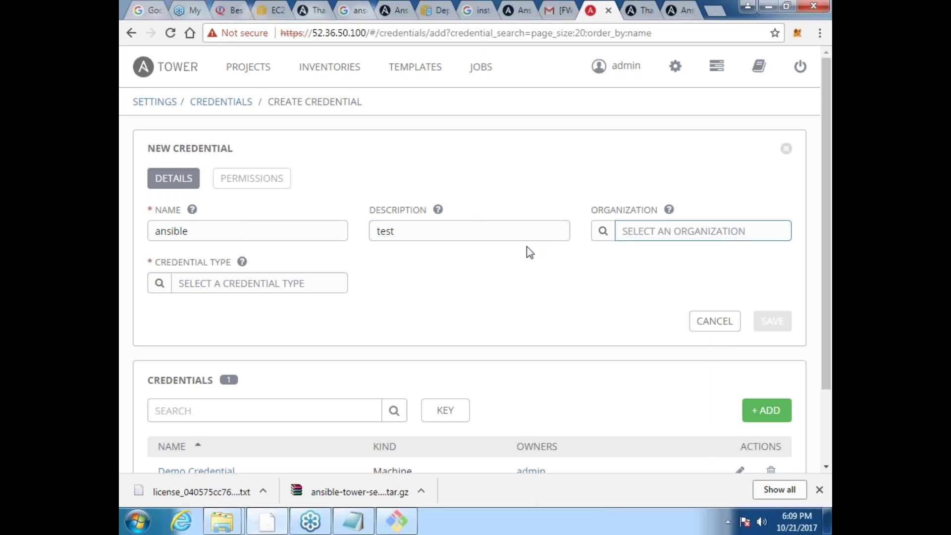
left_click(603, 231)
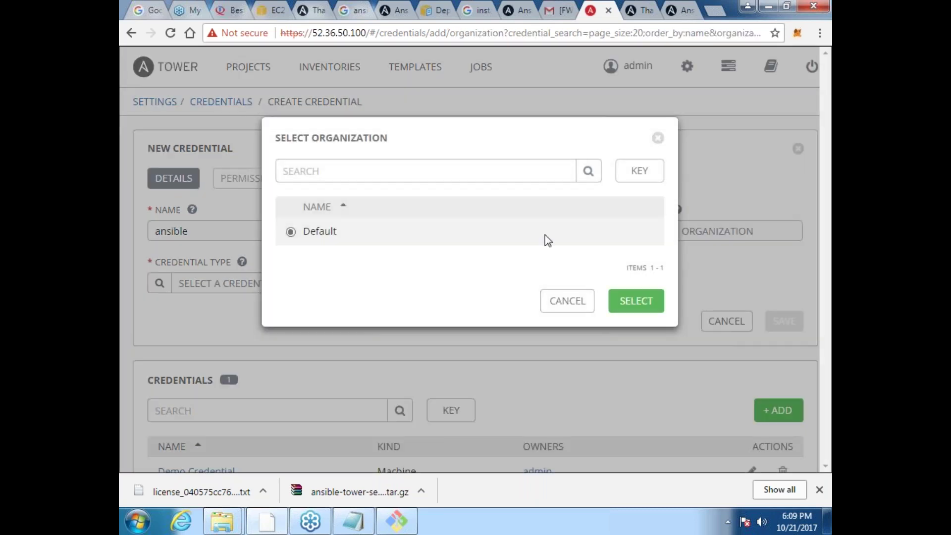
left_click(570, 232)
left_click(636, 301)
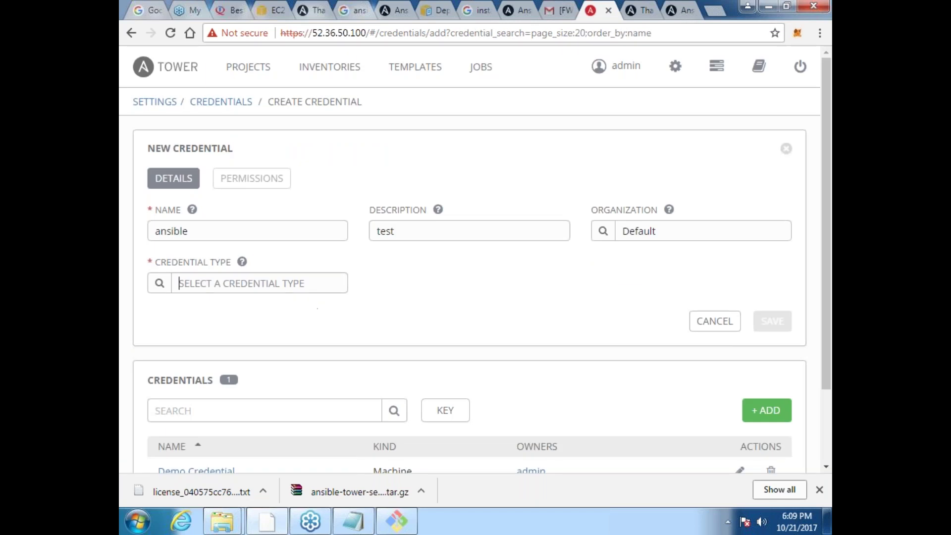
Step: Choose Machine as the new credential's type
left_click(158, 285)
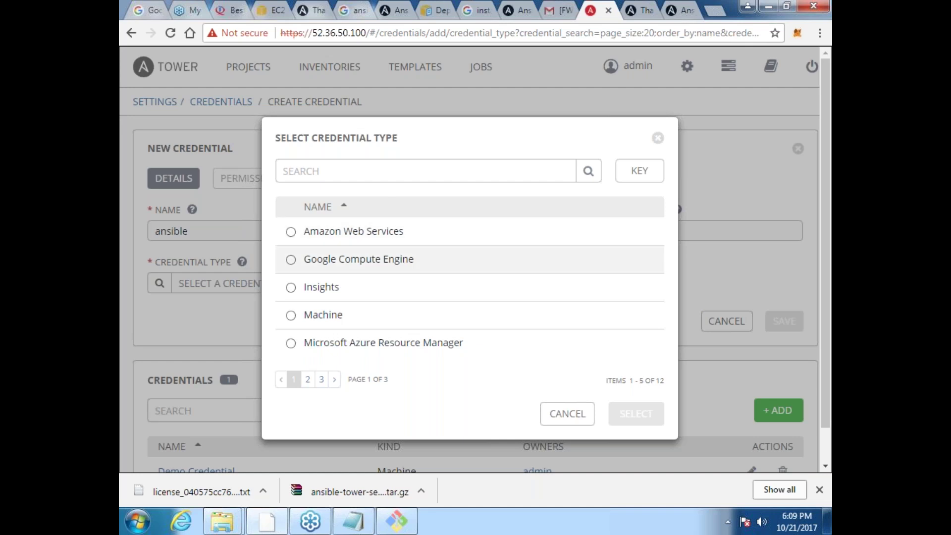
left_click(308, 380)
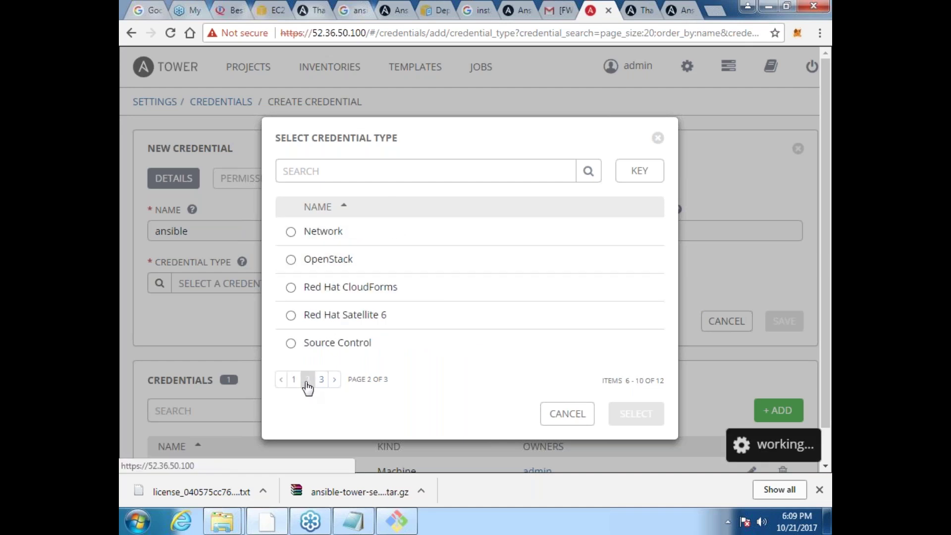
left_click(322, 380)
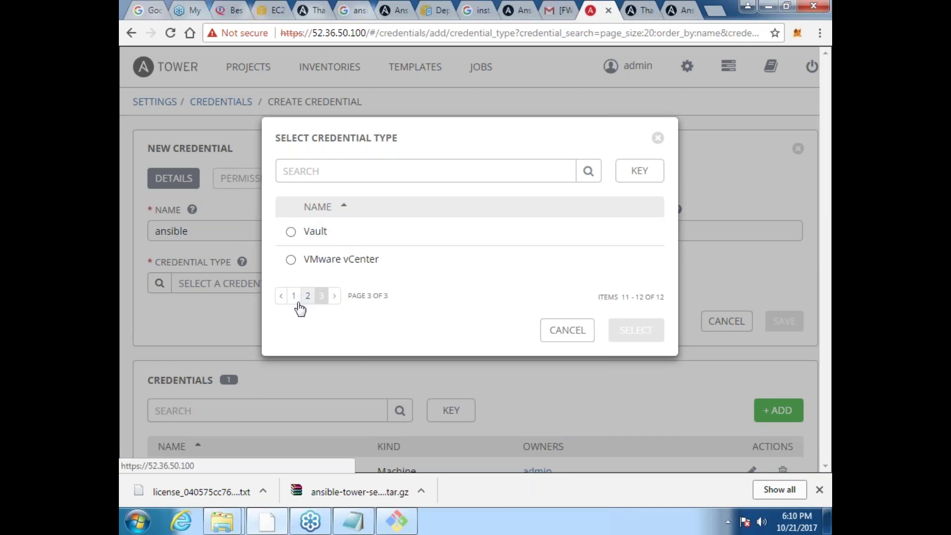
left_click(307, 298)
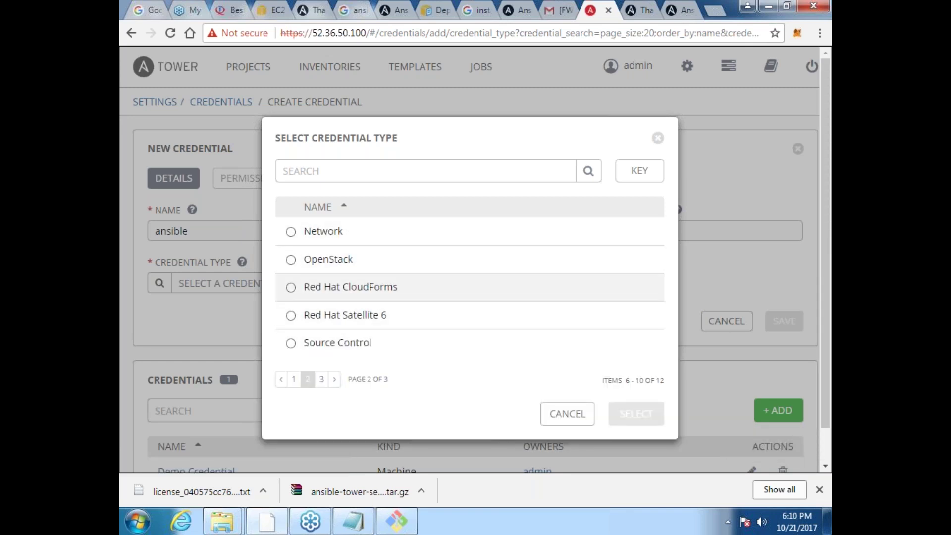
left_click(295, 380)
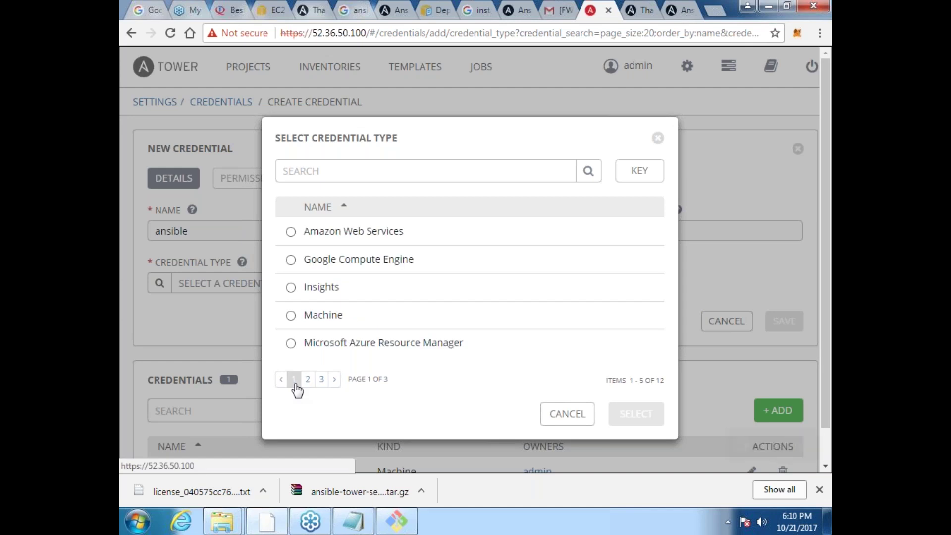
left_click(349, 311)
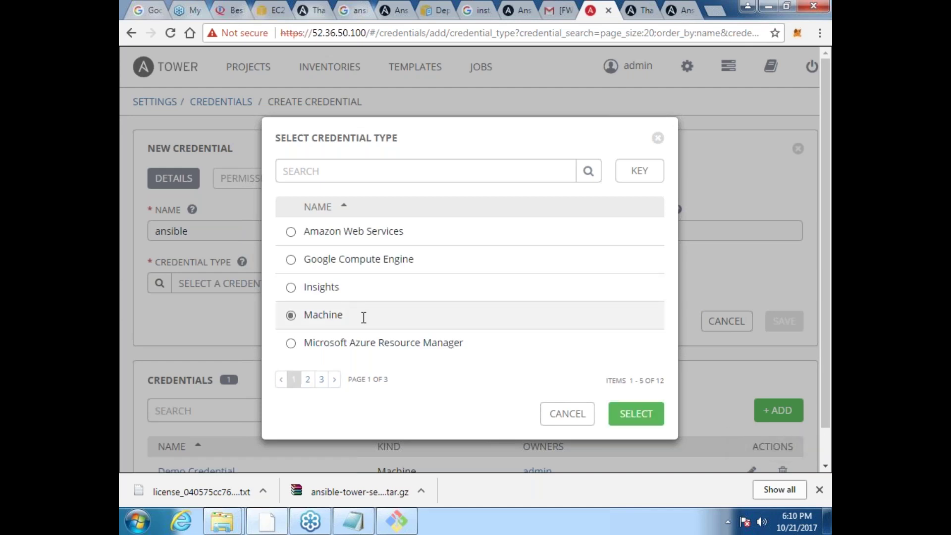
left_click(640, 416)
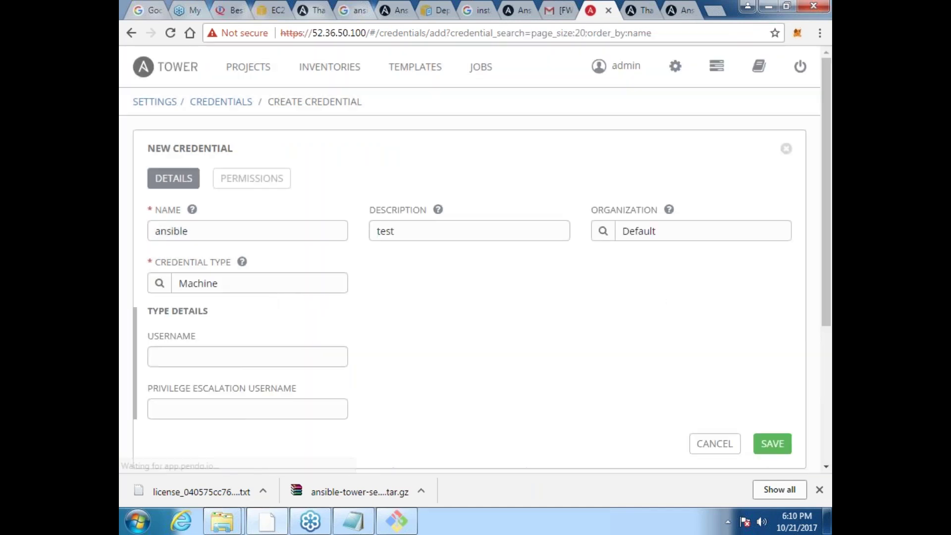
Step: Enter 'ansible' as the credential's username and type its password
scroll(818, 293, "down", 3)
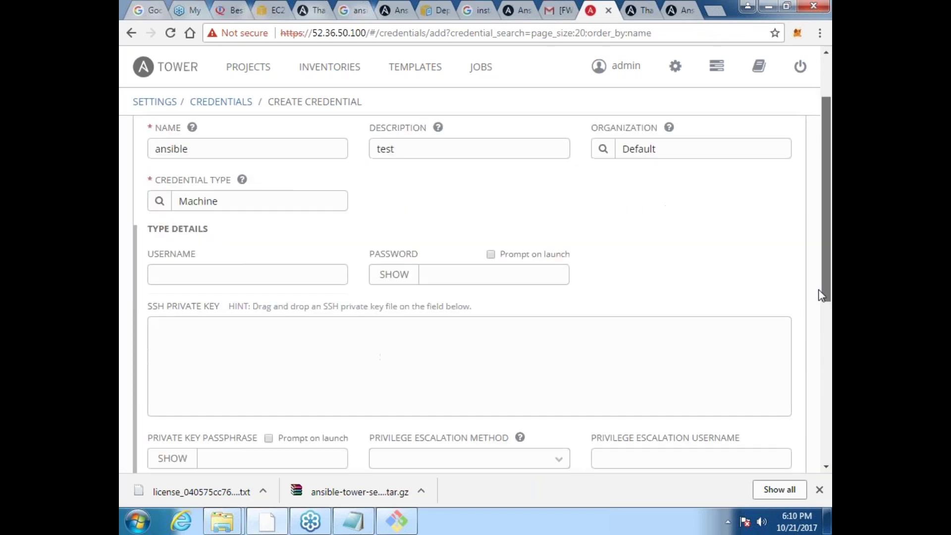
left_click(260, 229)
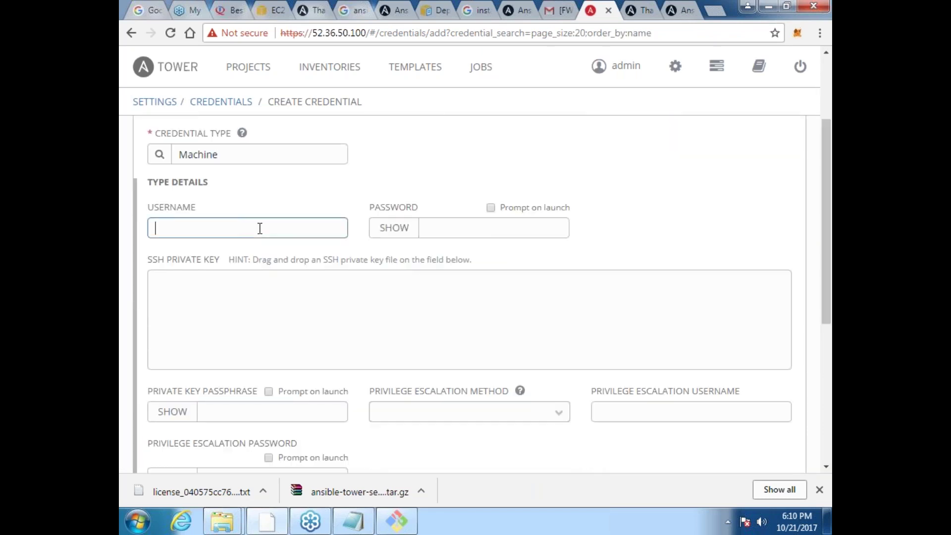
type("ansible")
key("Tab")
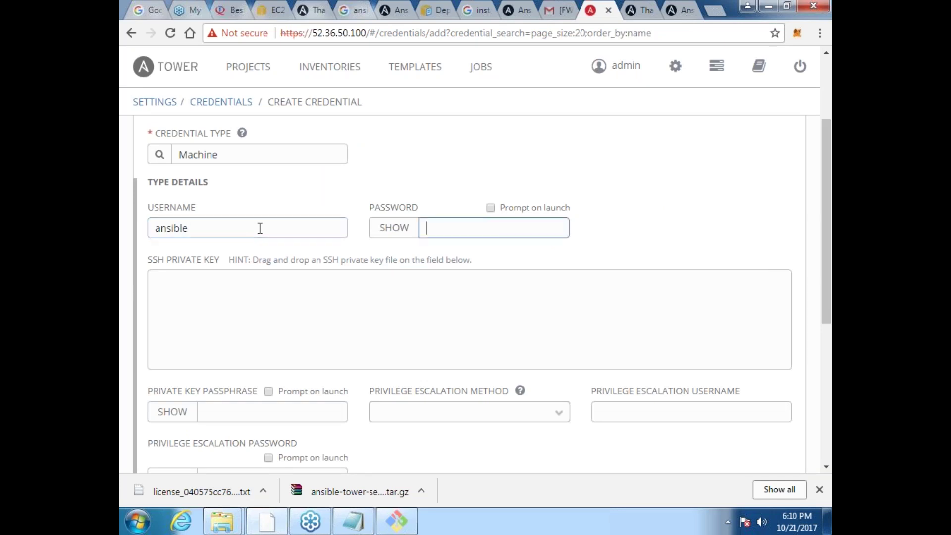
type("ansible")
Step: Set sudo privilege escalation as user ansible with a password, and save the credential
left_click_drag(825, 267, 817, 351)
left_click(559, 253)
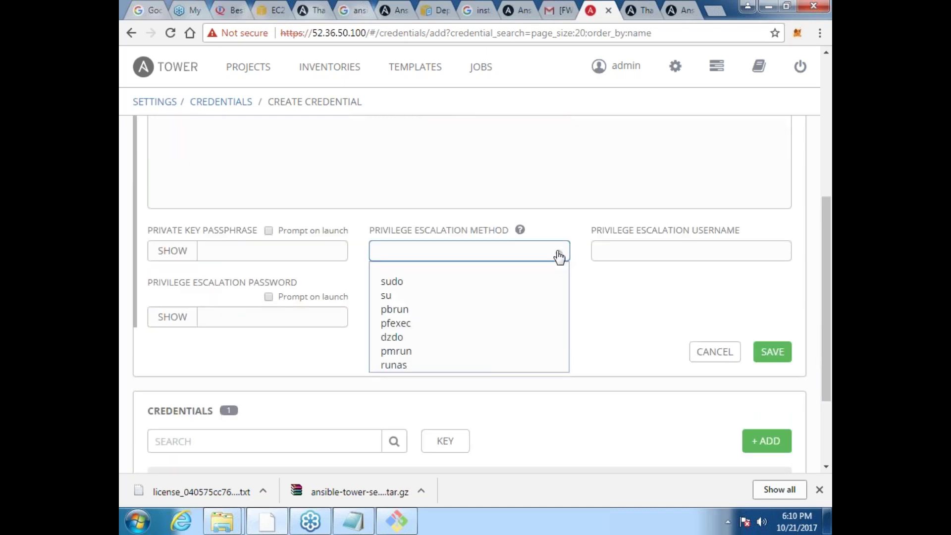
left_click(523, 282)
left_click(557, 255)
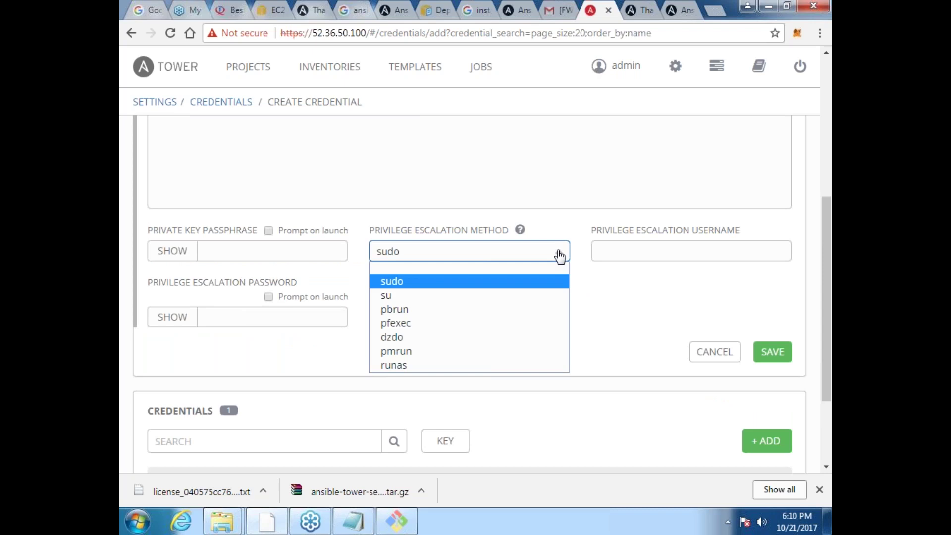
left_click(524, 283)
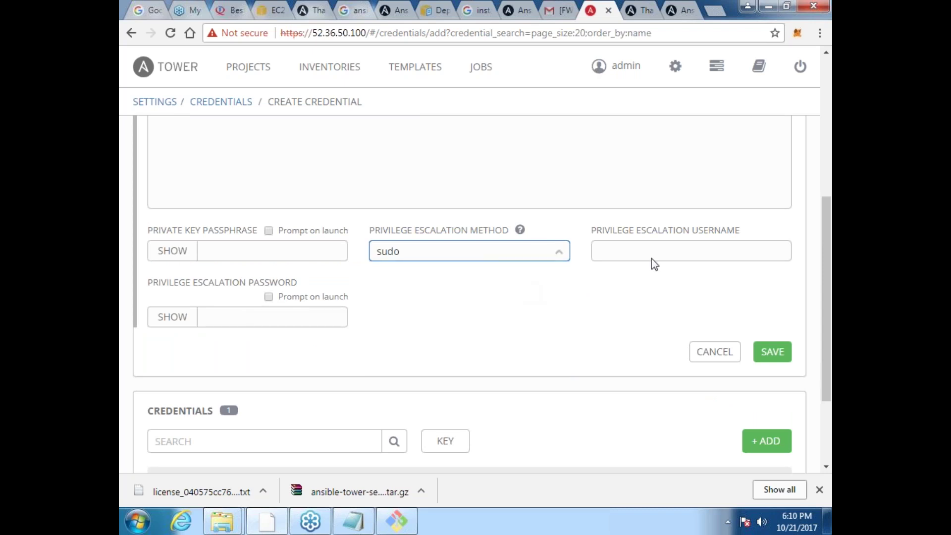
left_click(710, 251)
type("ansible")
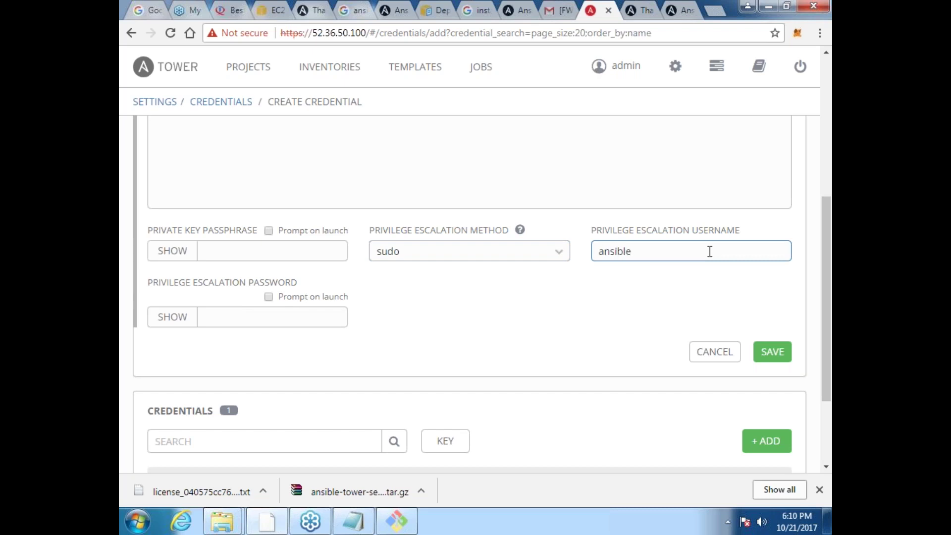
left_click(243, 325)
type("ansible")
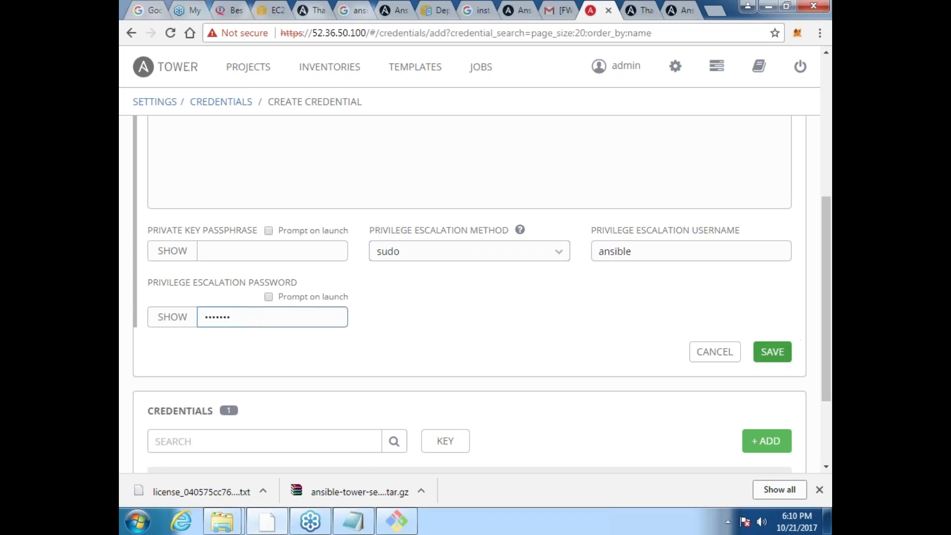
key("Return")
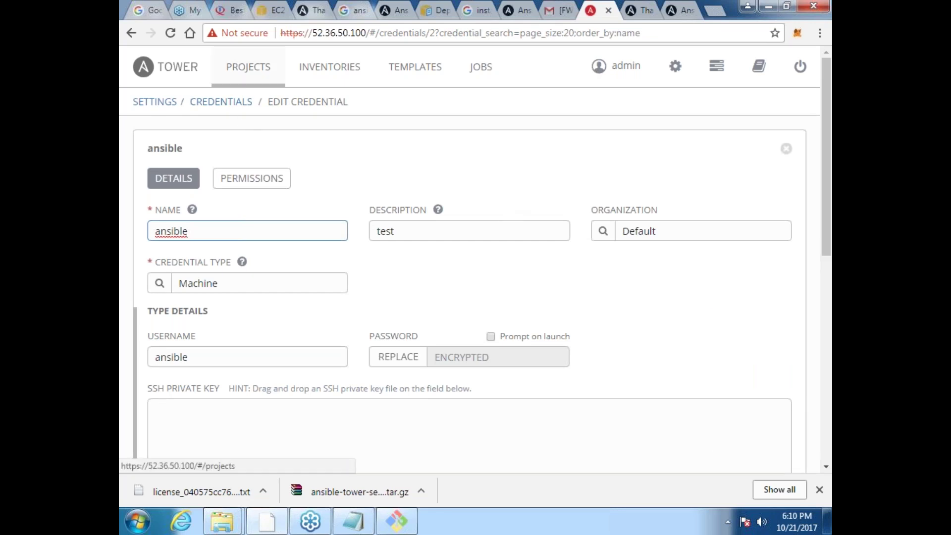
left_click(325, 68)
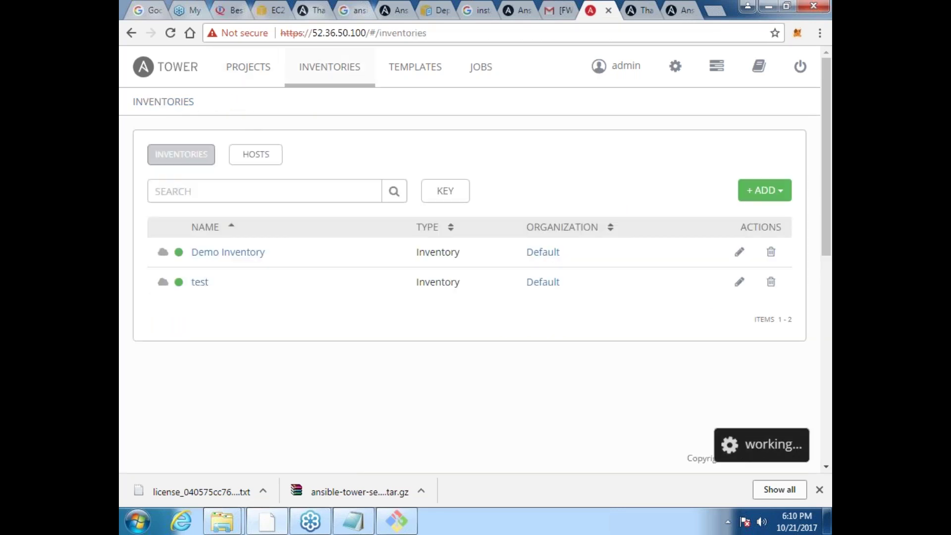
Step: Open host ip-172-31-43-115.us-west-2.compute.internal in the test inventory and select it
left_click(199, 281)
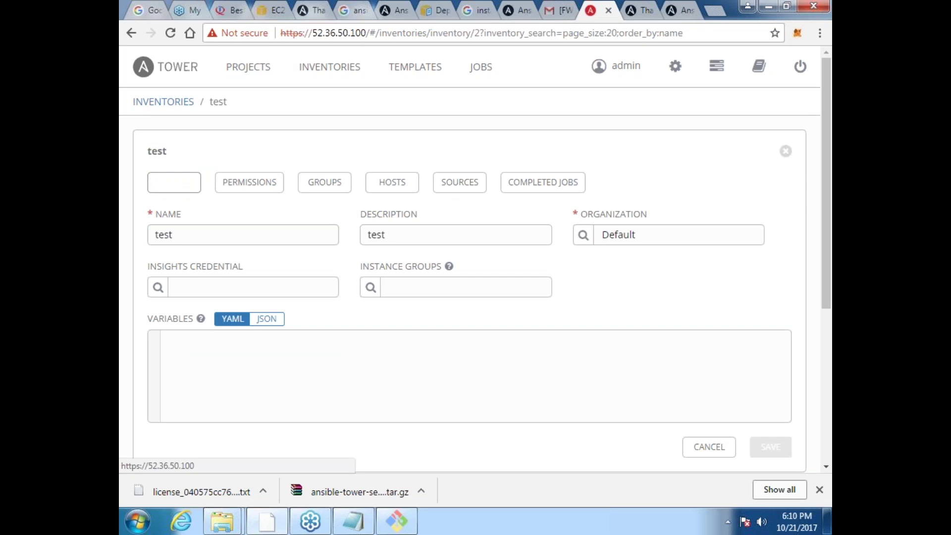
left_click(403, 183)
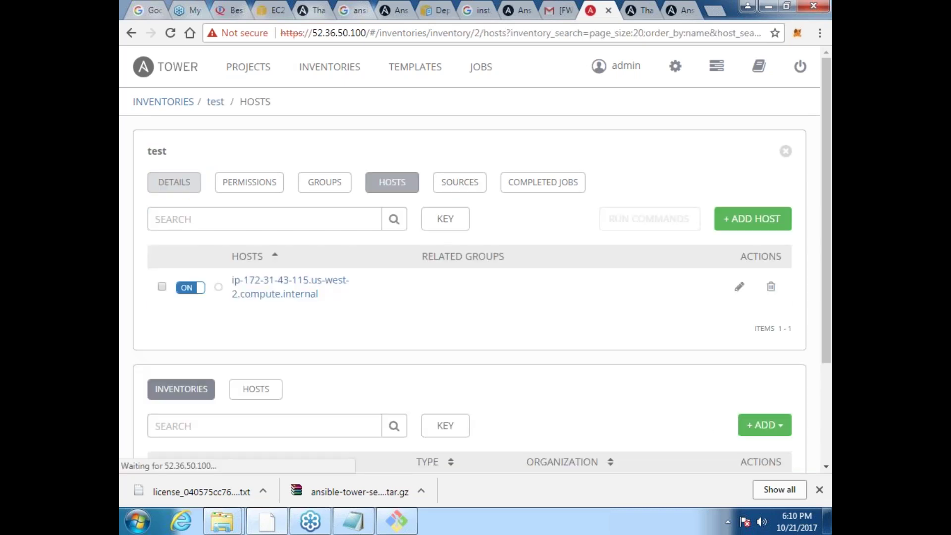
left_click(241, 296)
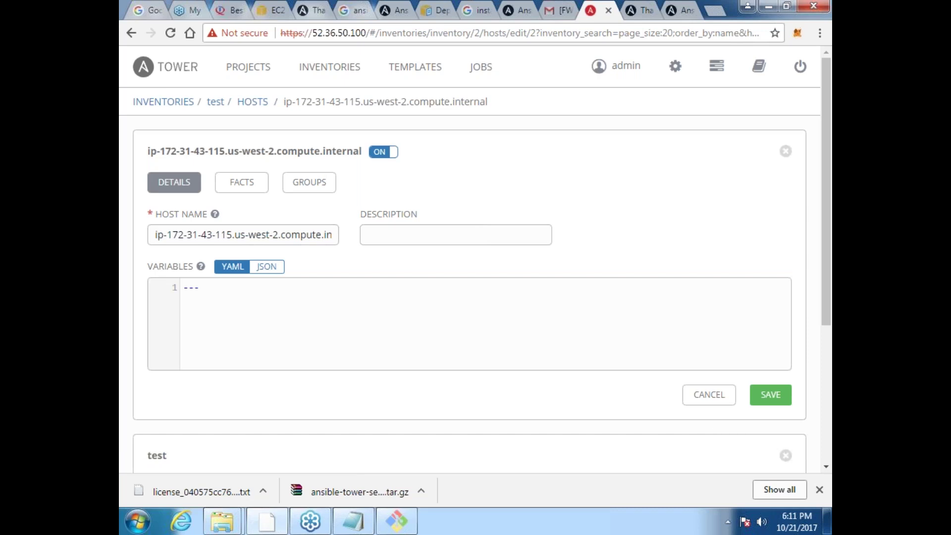
scroll(823, 344, "down", 3)
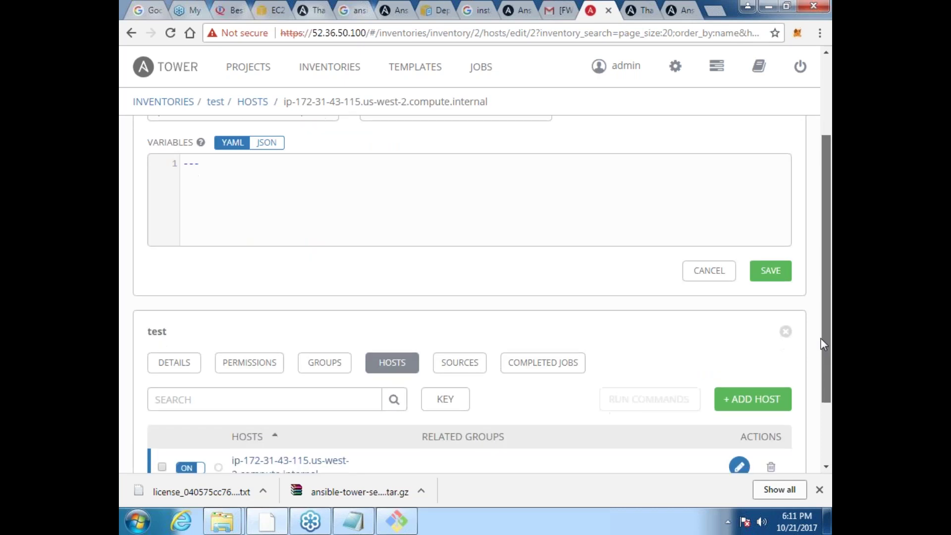
scroll(818, 381, "down", 2)
left_click_drag(820, 439, 752, 415)
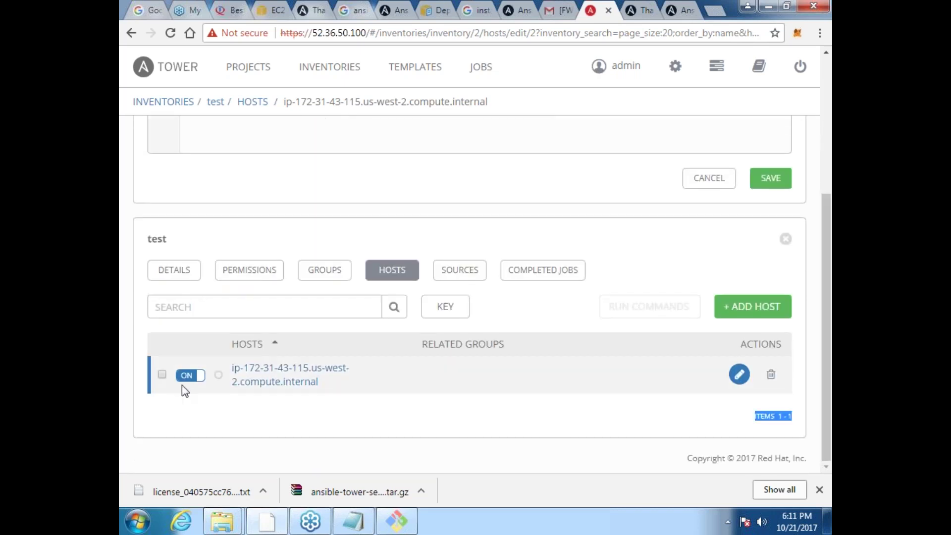
left_click(162, 375)
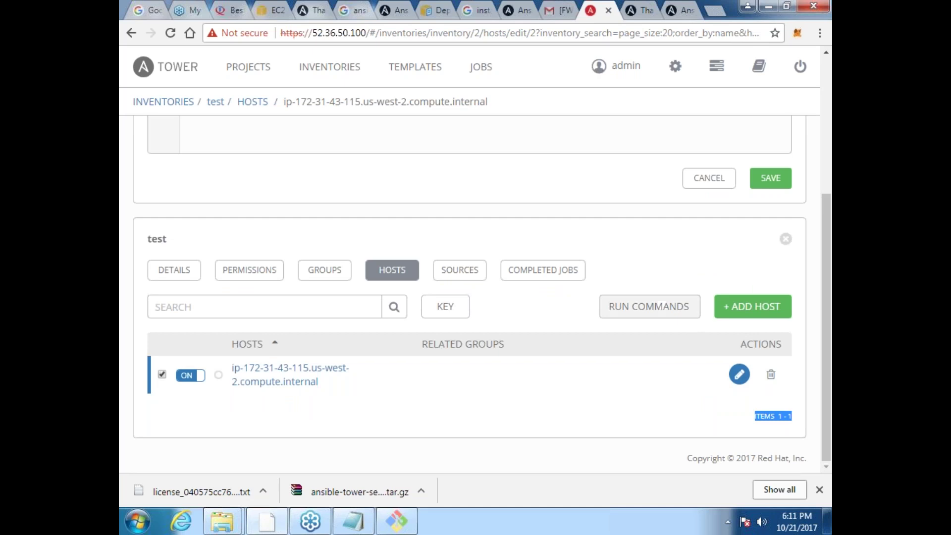
Step: Set up a ping ad-hoc command on the host with the ansible machine credential
left_click(650, 306)
left_click(320, 201)
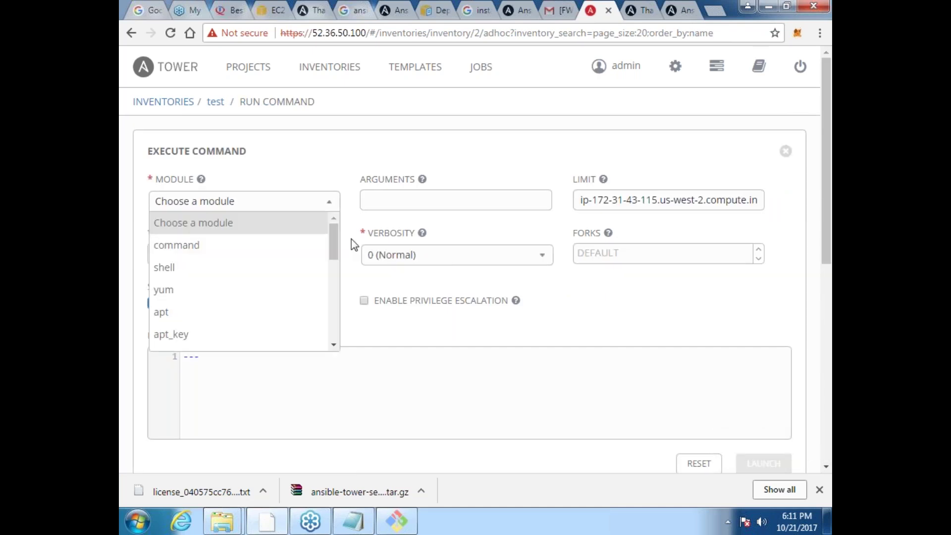
left_click_drag(334, 252, 336, 309)
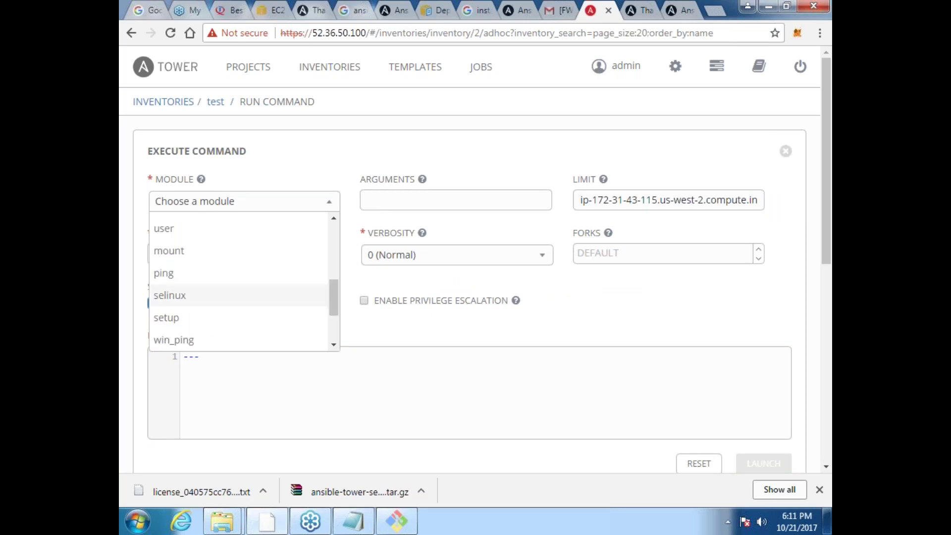
left_click(164, 273)
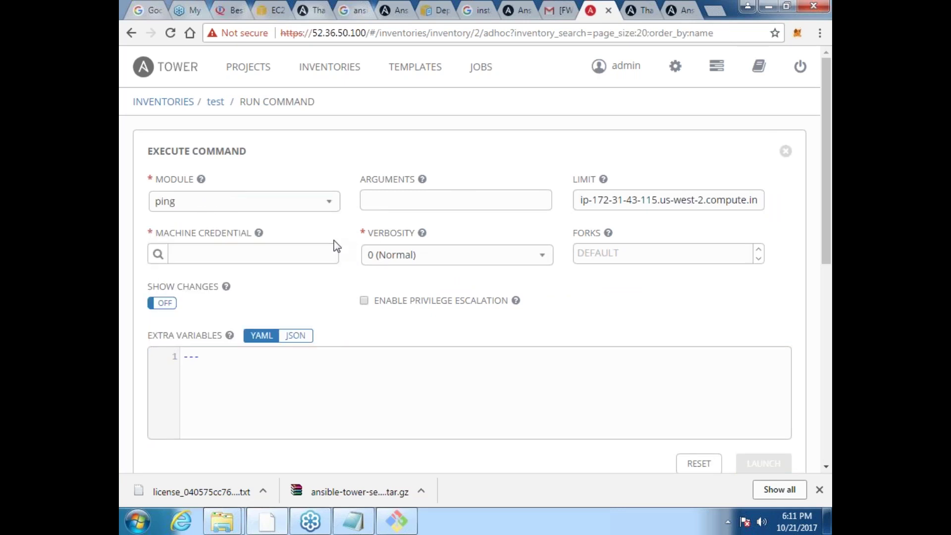
left_click(158, 254)
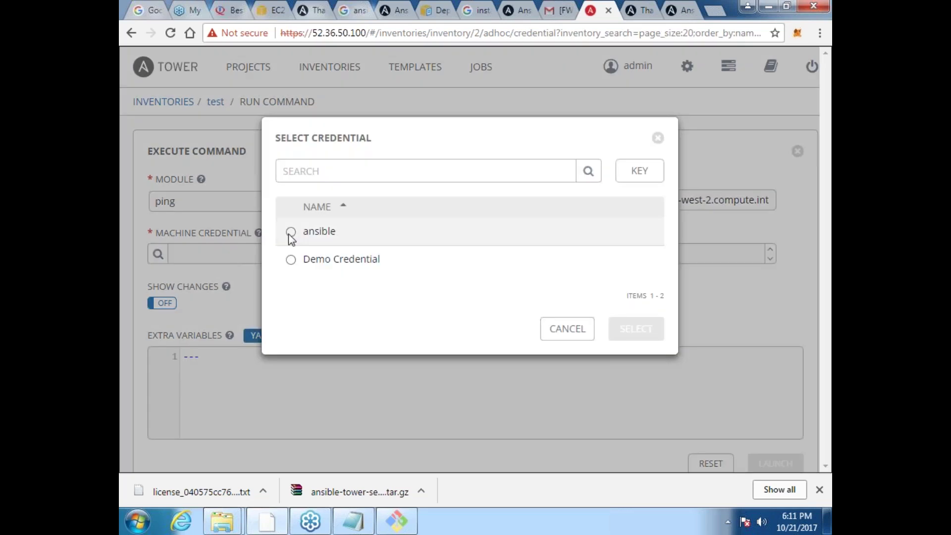
left_click(291, 231)
left_click(625, 332)
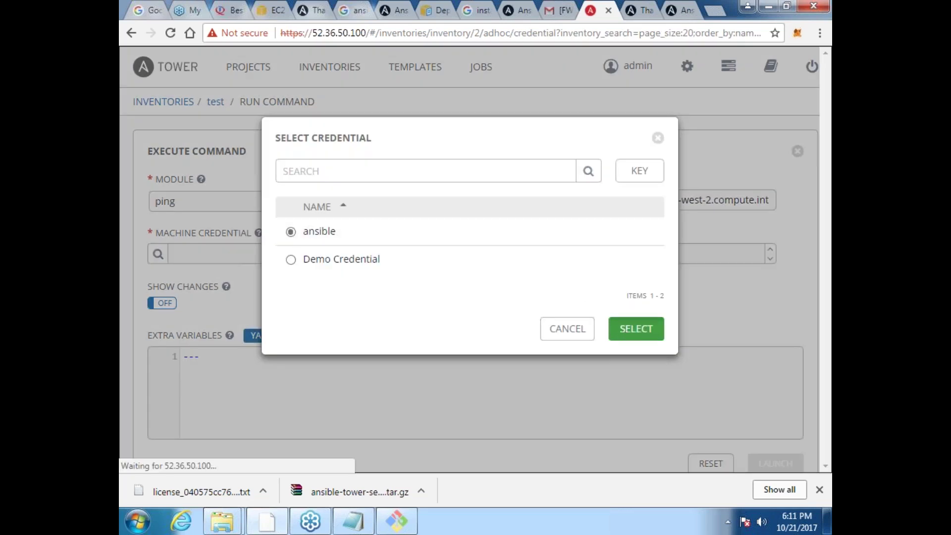
Step: Set verbosity to 4 (Connection Debug) and launch the ping command
left_click(547, 263)
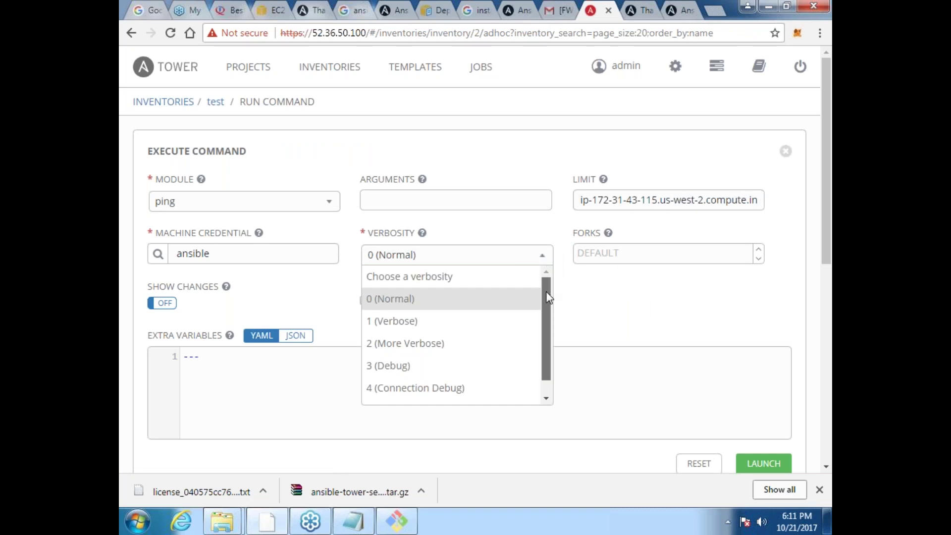
left_click_drag(547, 292, 542, 382)
left_click(408, 371)
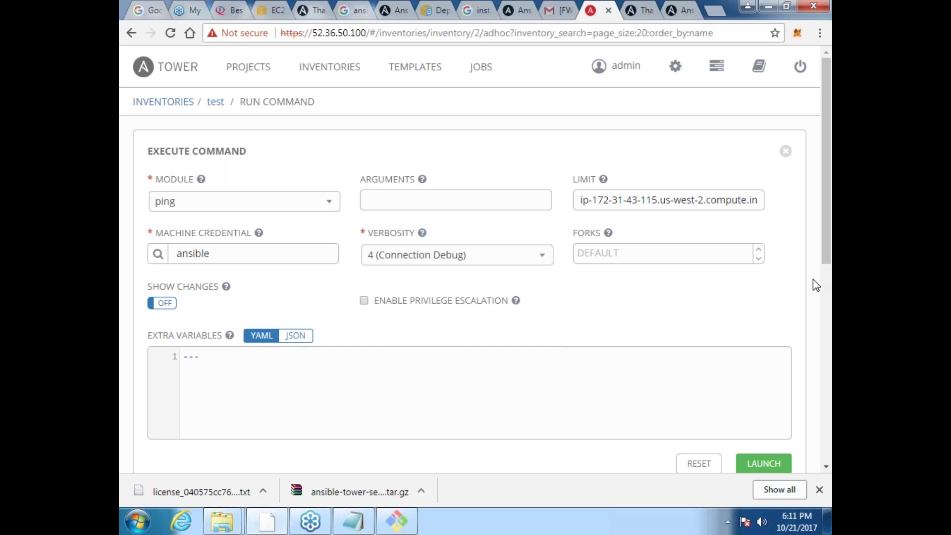
left_click_drag(828, 262, 828, 293)
left_click(776, 416)
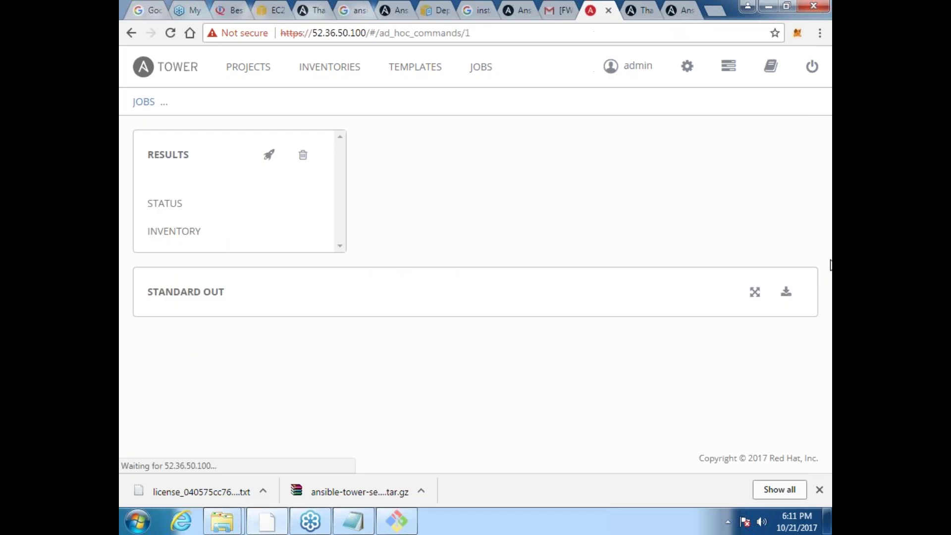
Step: Scroll the ping job's Standard Out to find the SUCCESS ping: pong result
scroll(470, 293, "down", 5)
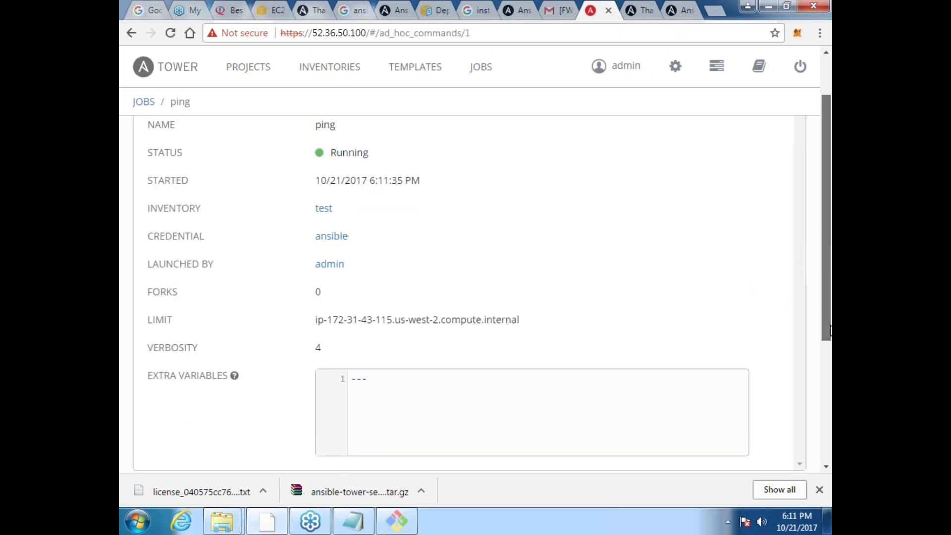
scroll(469, 293, "down", 5)
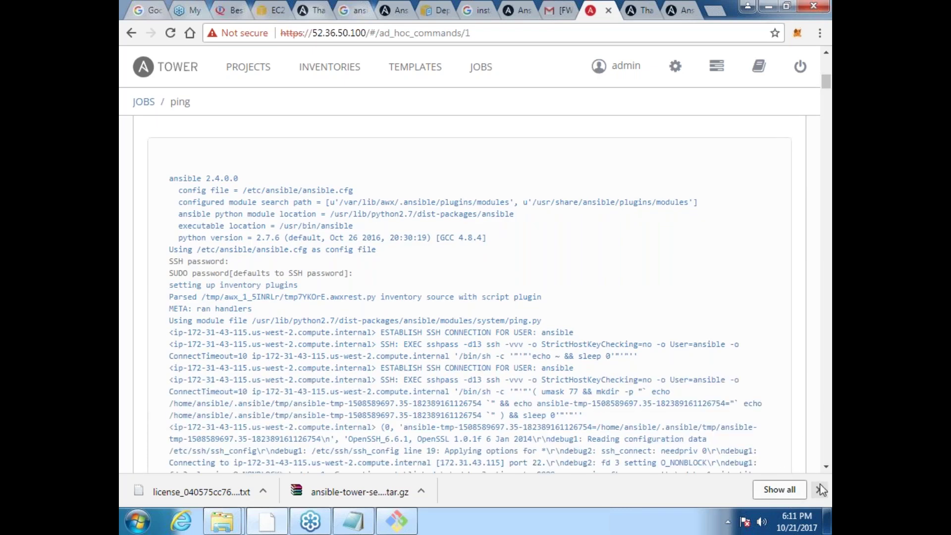
left_click(826, 466)
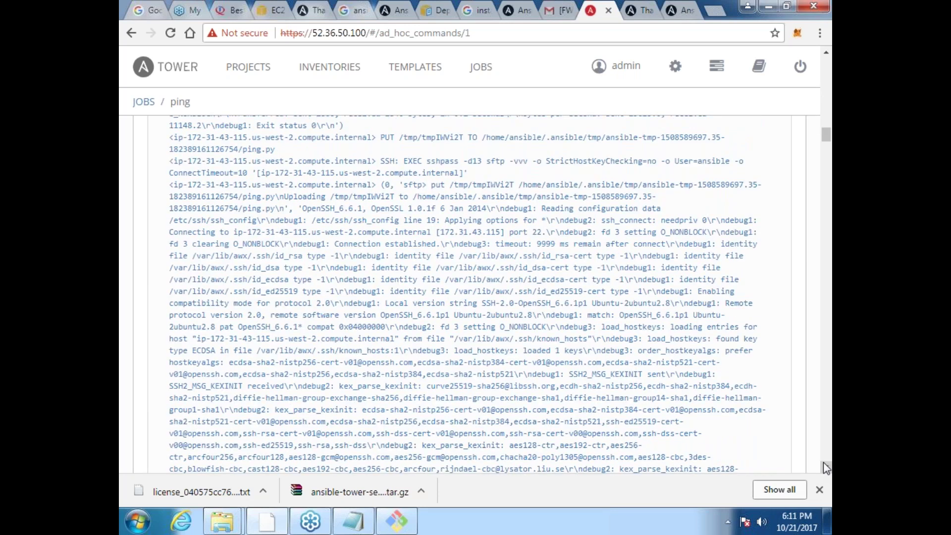
left_click(824, 468)
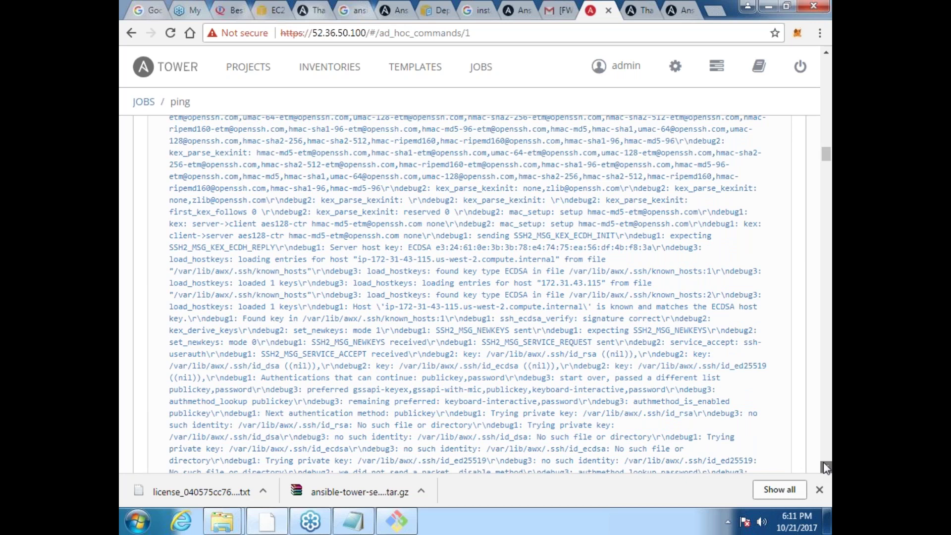
left_click(824, 466)
left_click(824, 466)
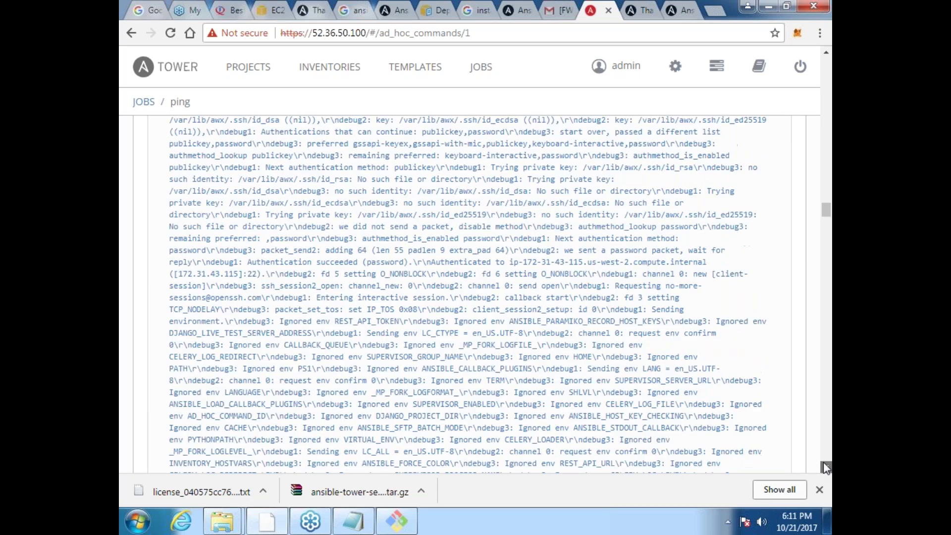
left_click(824, 466)
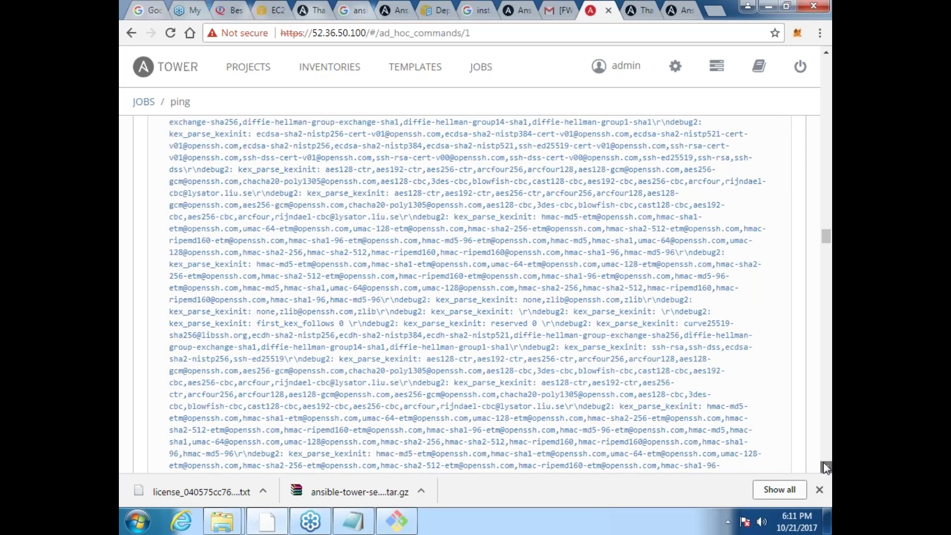
left_click(824, 466)
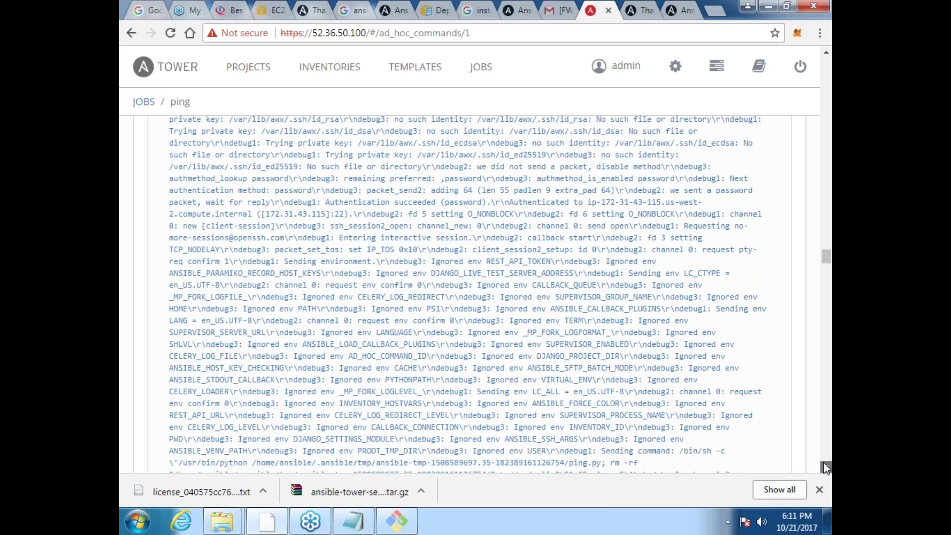
left_click(824, 466)
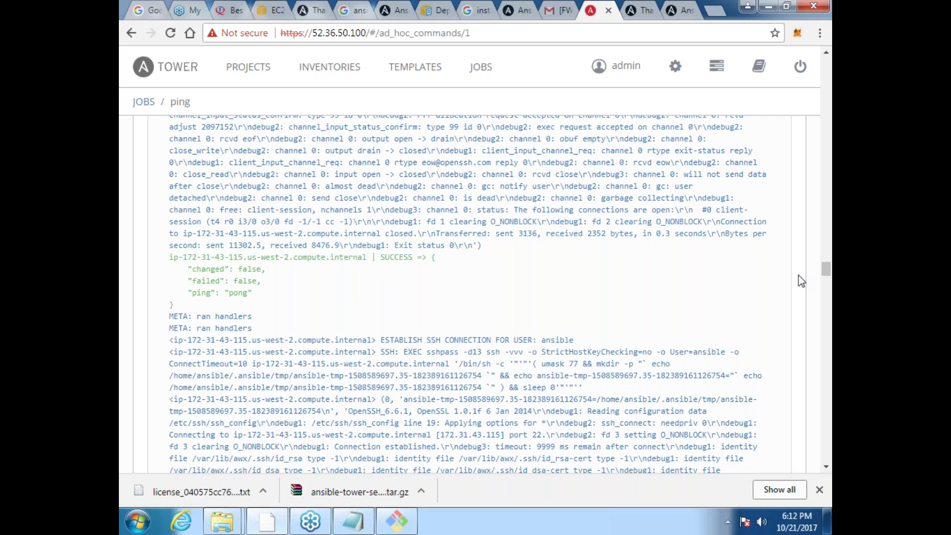
left_click_drag(826, 270, 815, 106)
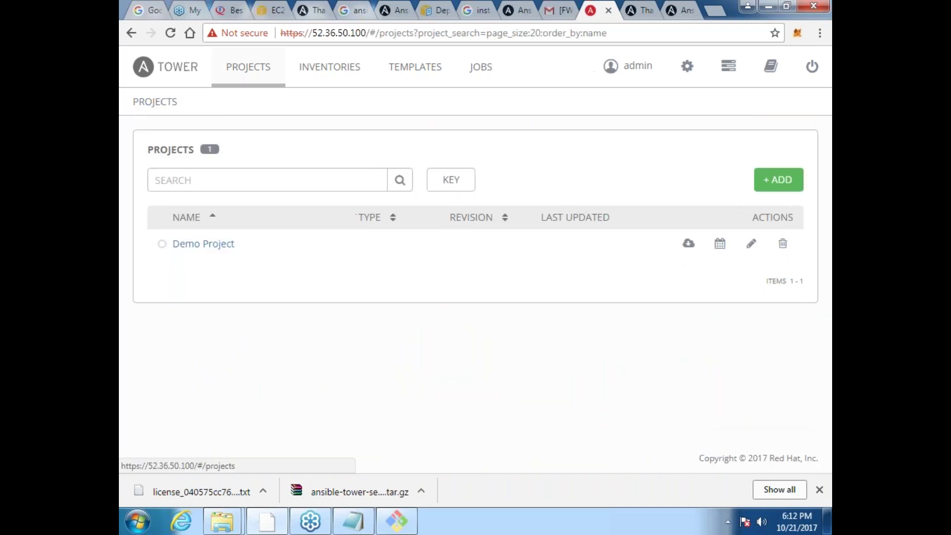
left_click(786, 186)
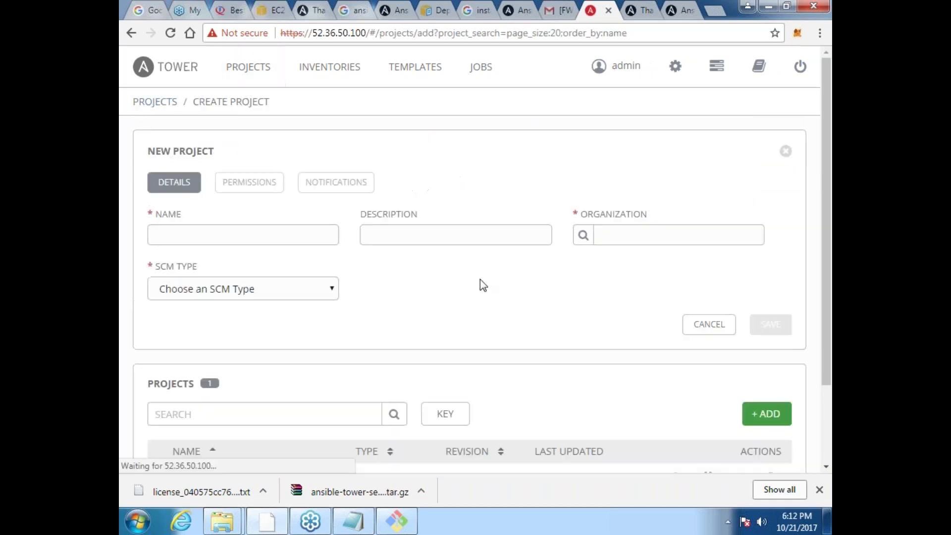
left_click(251, 228)
type("test")
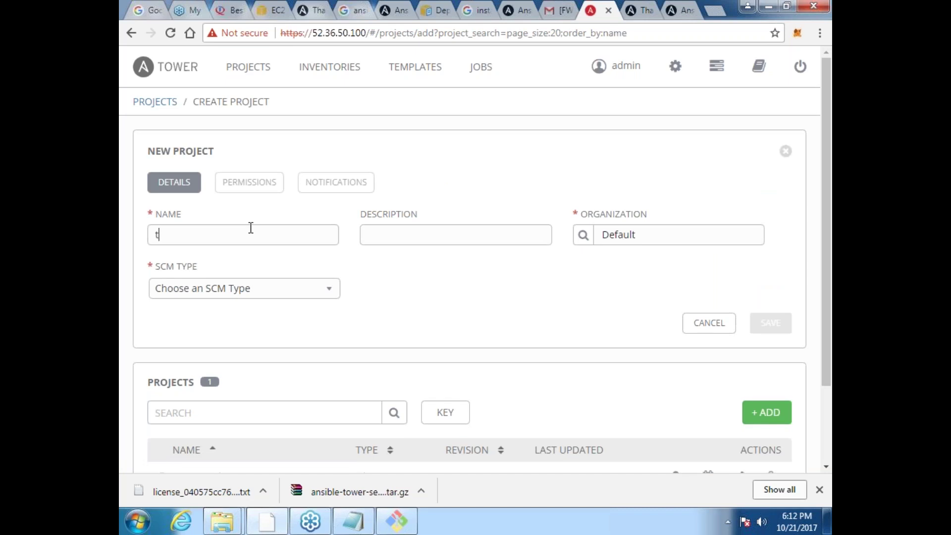
left_click(326, 292)
left_click(284, 355)
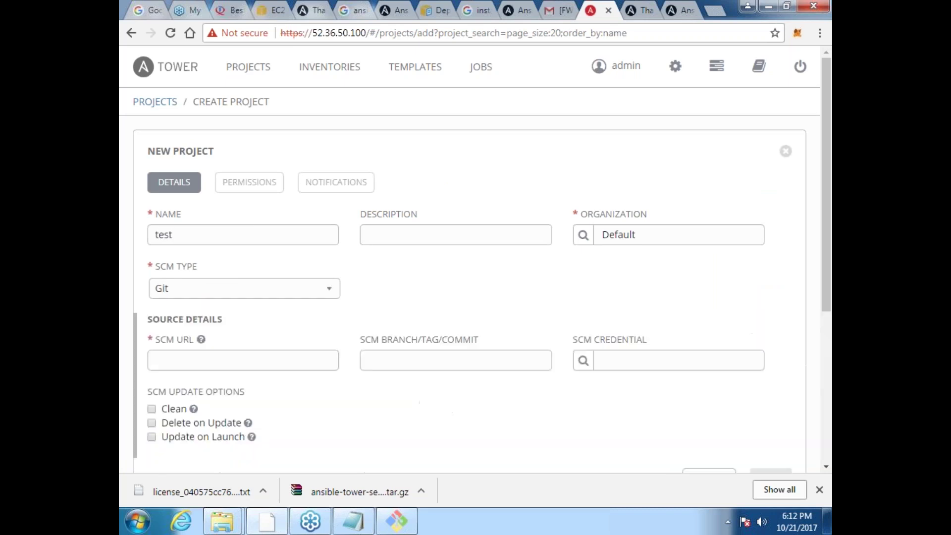
left_click_drag(830, 294, 818, 370)
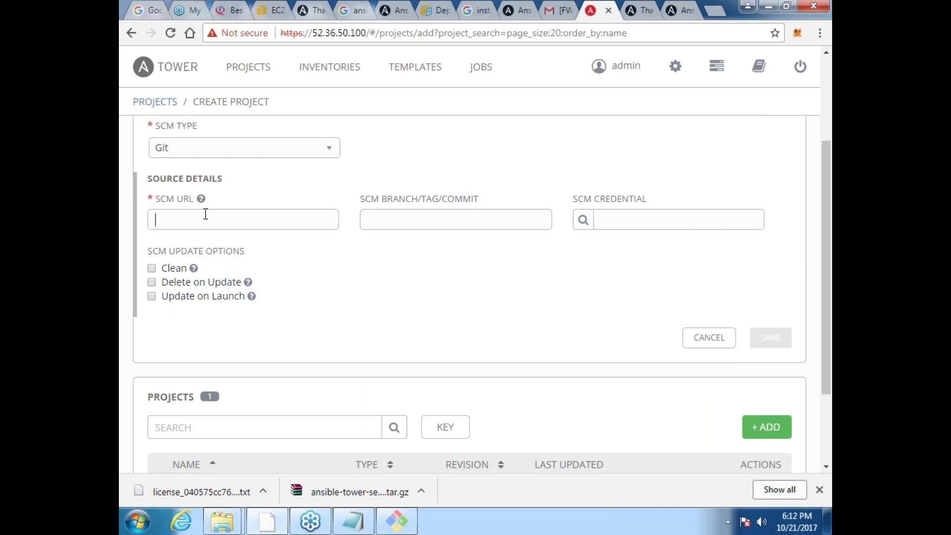
left_click(205, 214)
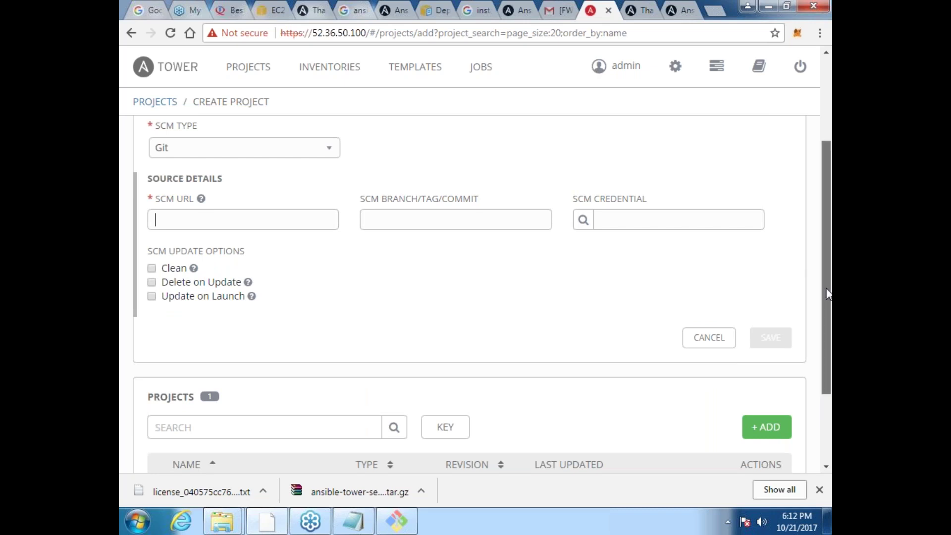
scroll(828, 293, "down", 1)
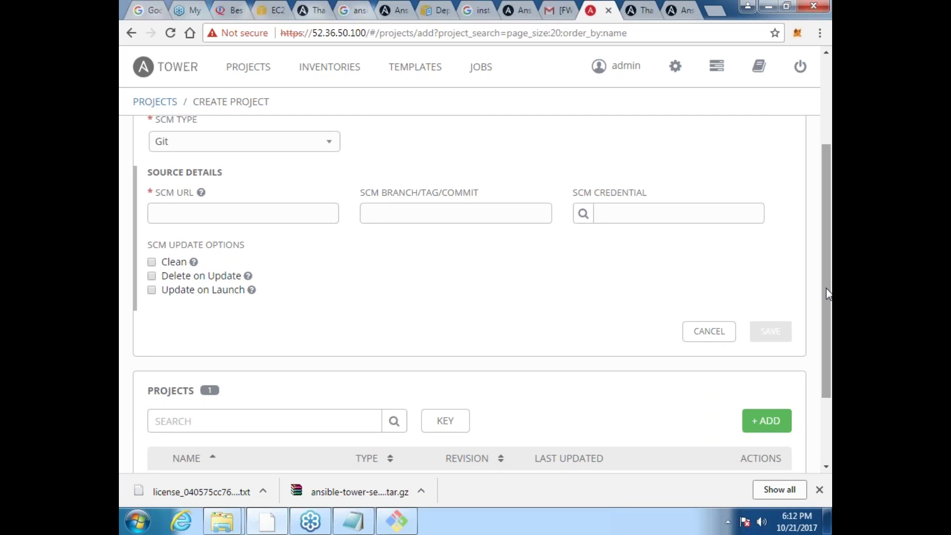
scroll(827, 293, "up", 1)
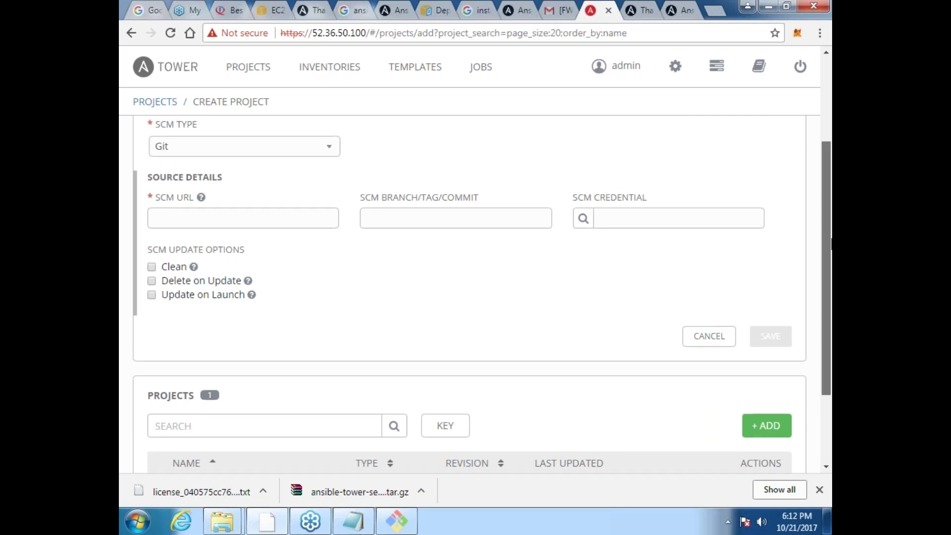
scroll(476, 248, "up", 3)
left_click(263, 74)
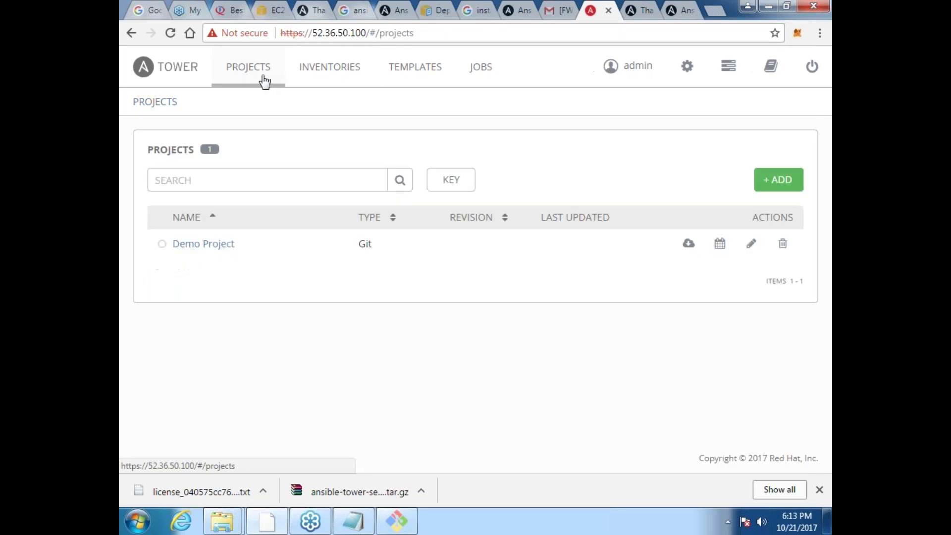
Step: Inspect Demo Project's SCM repository URL, then bring up the Jobs list
left_click(219, 245)
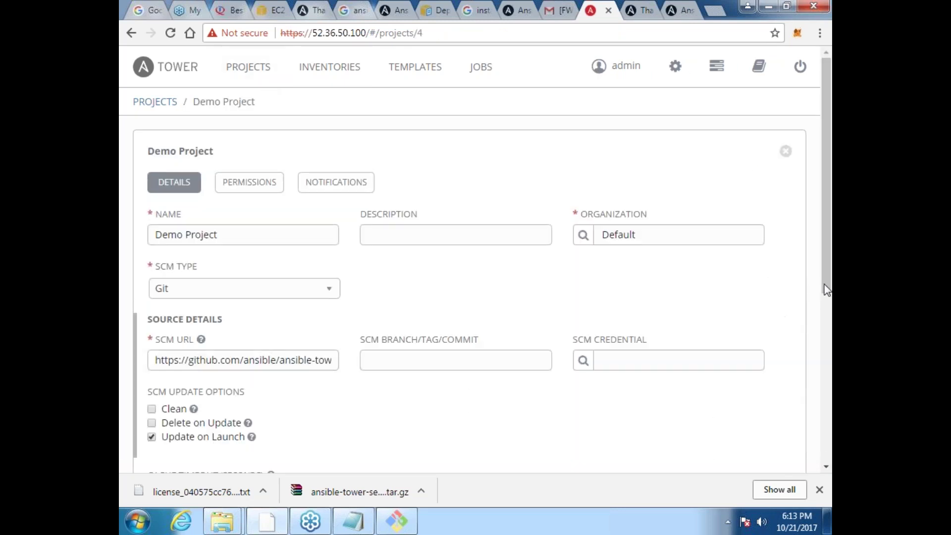
scroll(828, 295, "down", 2)
left_click(322, 288)
key("Right")
key("Right")
key("Right")
key("Right")
key("Right")
key("Right")
key("Right")
key("Right")
key("Right")
key("Right")
key("Right")
key("Right")
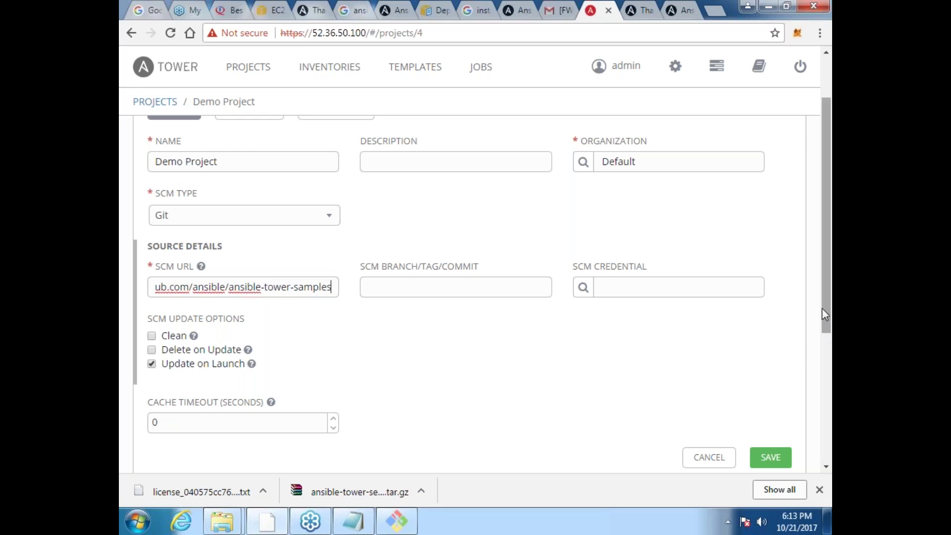
left_click_drag(823, 310, 801, 183)
left_click(248, 68)
left_click(483, 69)
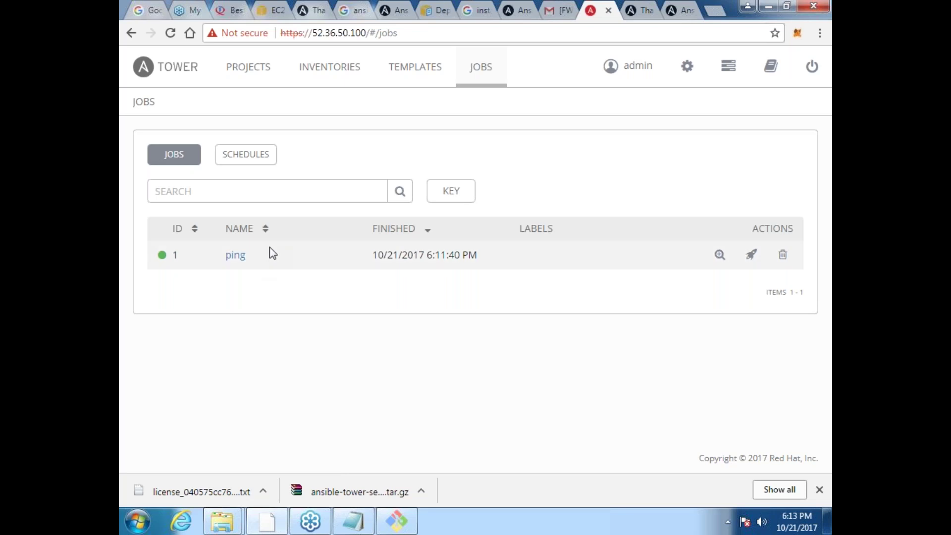
Step: View the Jobs page's Schedules, then return to the Inventories list
left_click(246, 154)
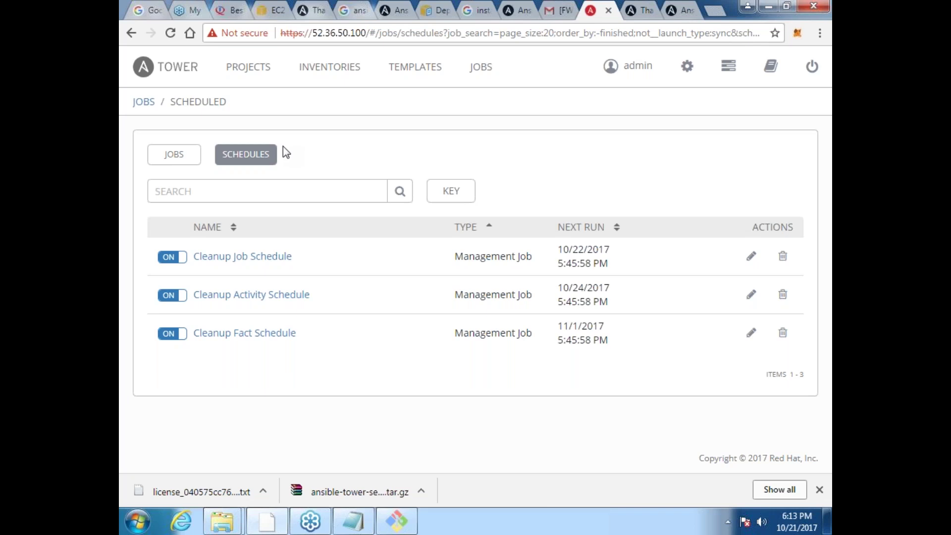
left_click(307, 61)
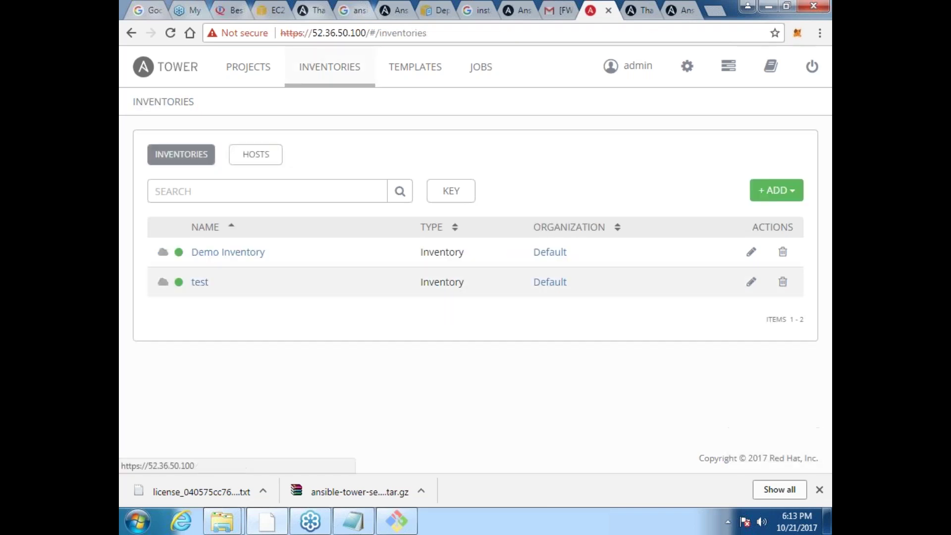
Step: Open the test inventory's Sources and start a new source, leaving the source type unchosen
left_click(200, 282)
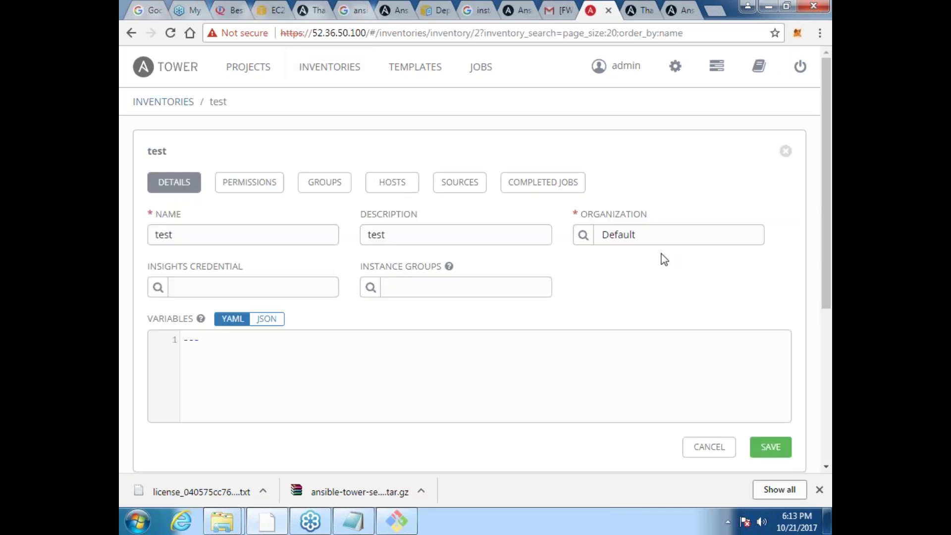
left_click(460, 182)
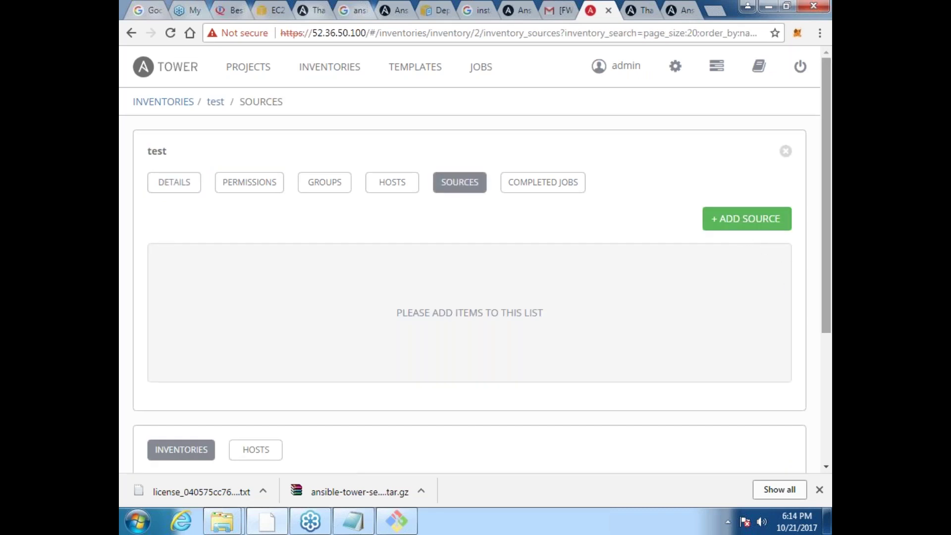
left_click(737, 220)
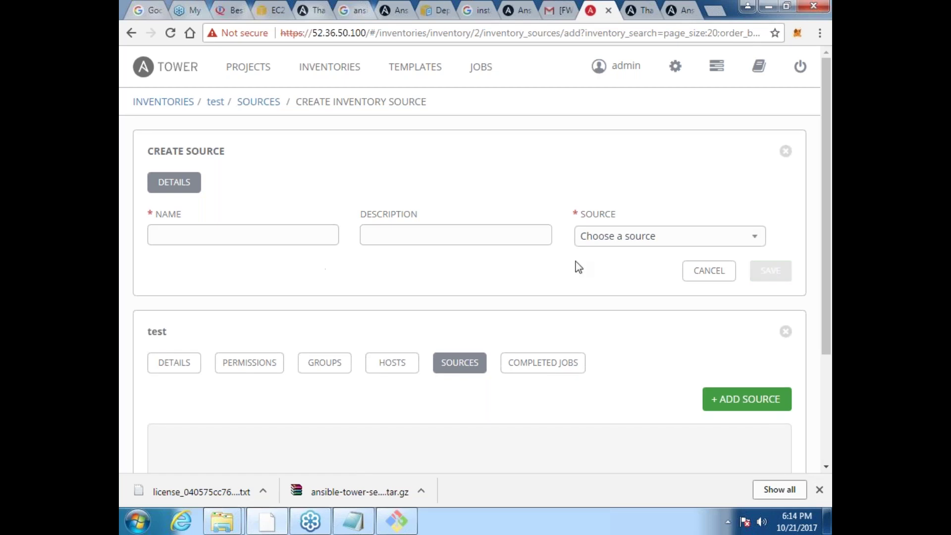
left_click(691, 239)
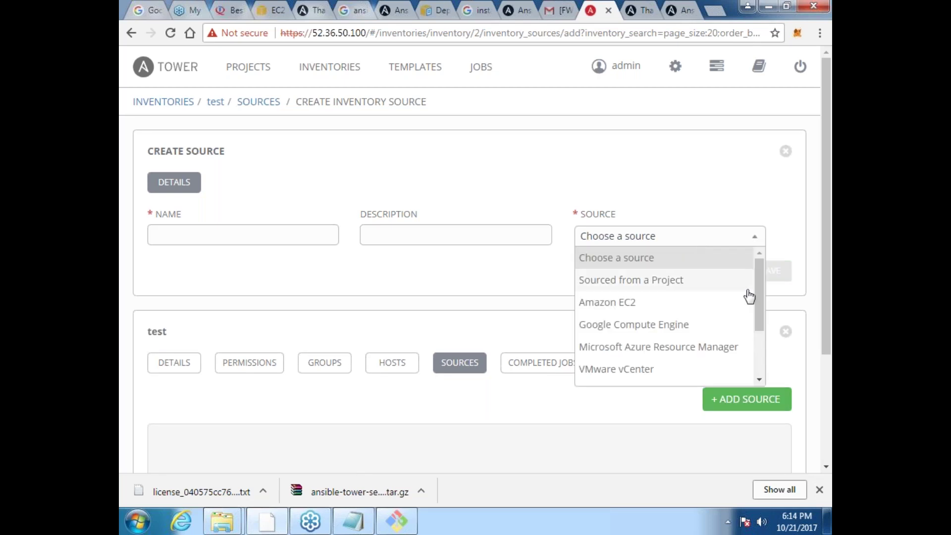
mouse_move(759, 287)
left_mouse_down()
mouse_move(772, 350)
mouse_move(761, 317)
mouse_move(766, 260)
mouse_move(760, 383)
mouse_move(751, 271)
left_mouse_up()
left_click(451, 321)
Step: Check the test inventory's completed jobs, then return to the Jobs list
left_click(550, 365)
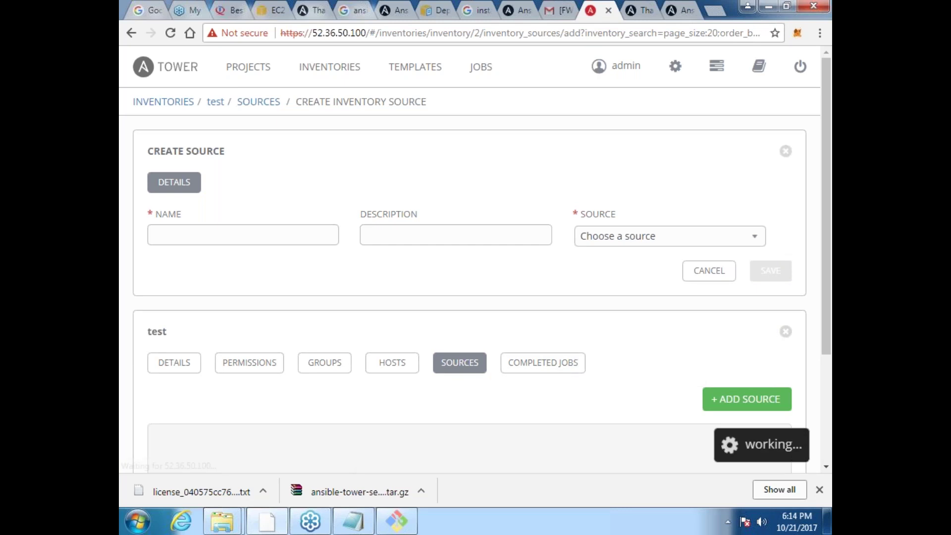
left_click_drag(826, 283, 372, 70)
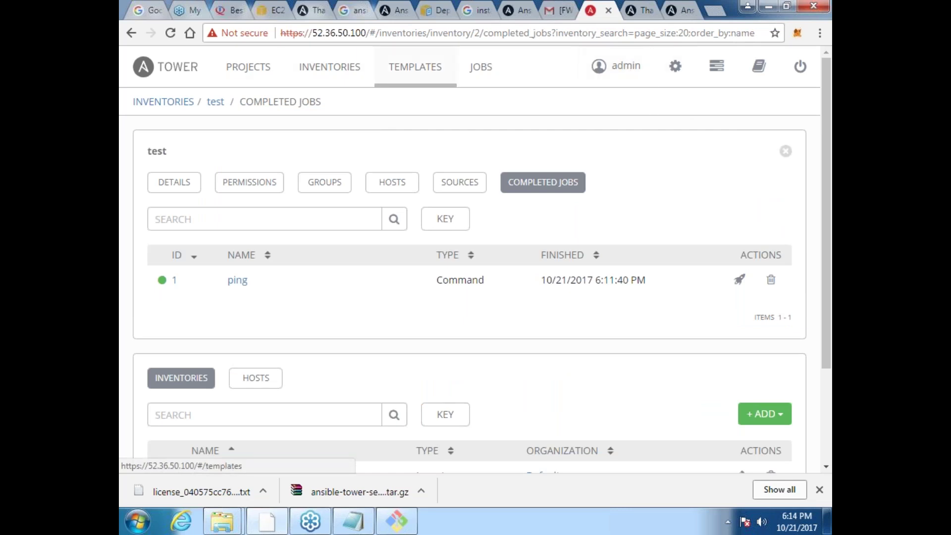
left_click(480, 67)
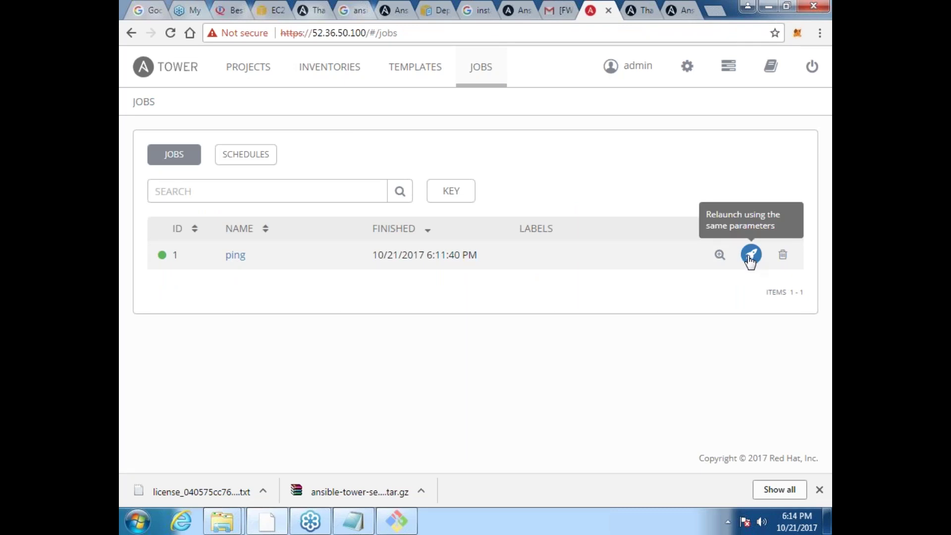
Step: View the ping job's results, then switch to the portal view listing Demo Job Template
left_click(721, 256)
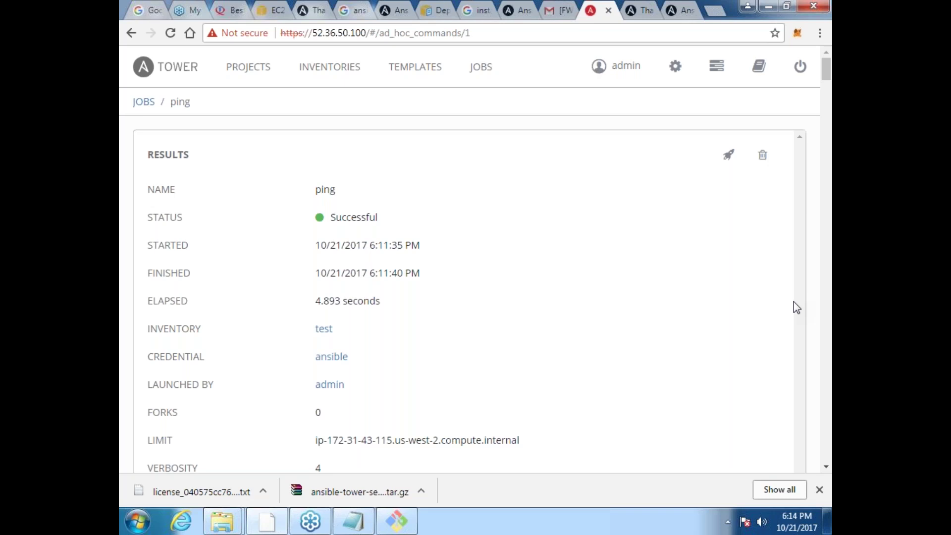
left_click(722, 74)
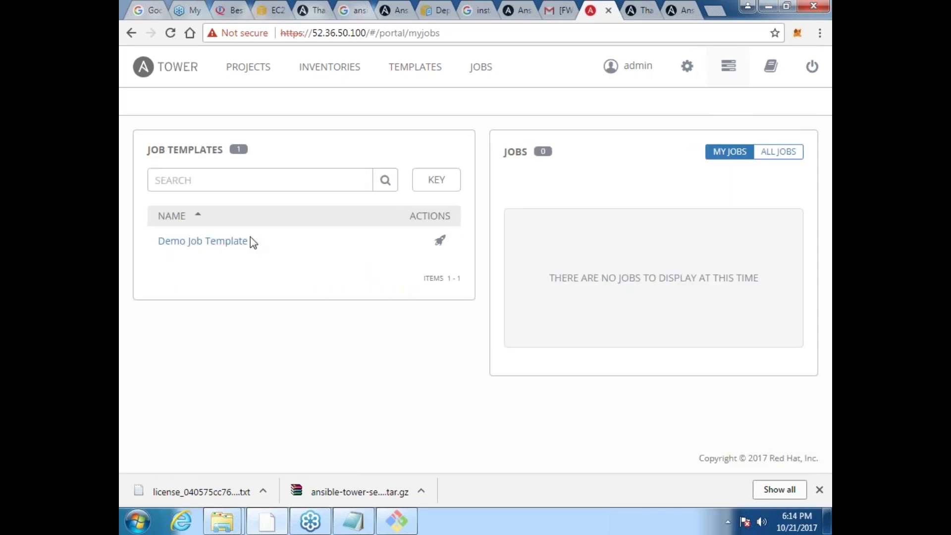
Step: Glance at Demo Job Template, then start a new job template named 'test' with job type Run
left_click(222, 243)
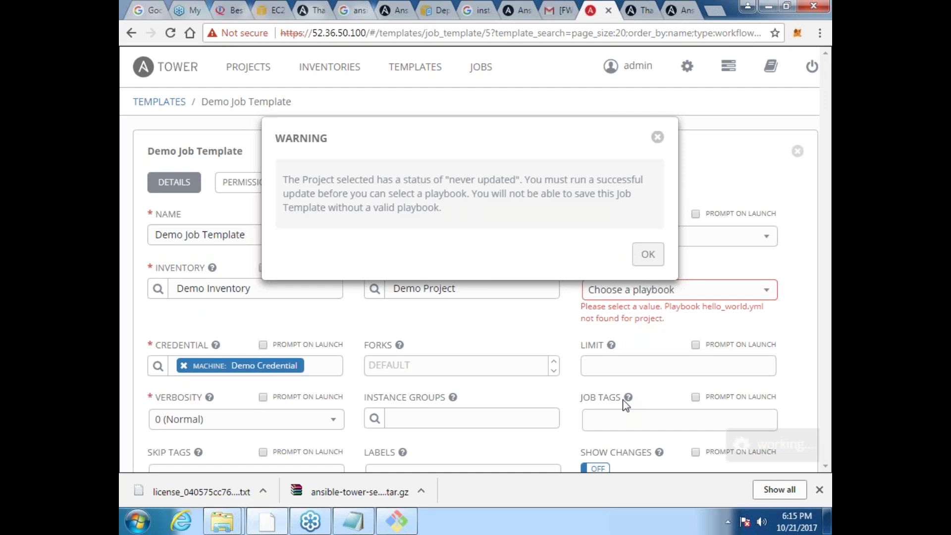
left_click(659, 138)
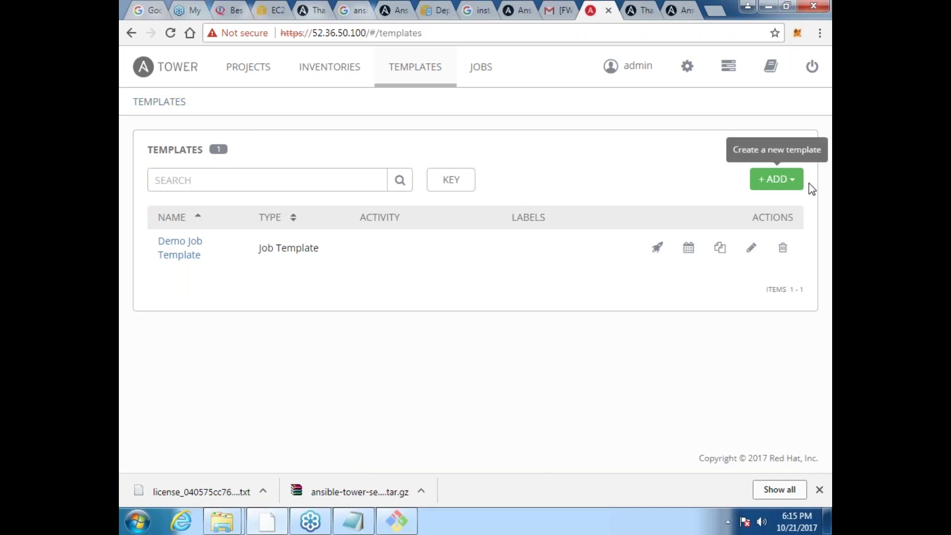
left_click(777, 178)
left_click(798, 187)
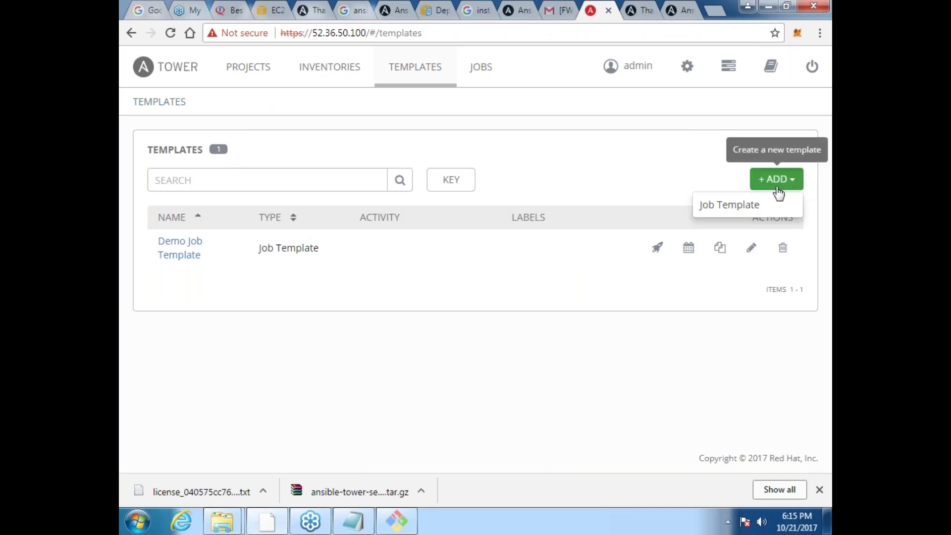
left_click(739, 206)
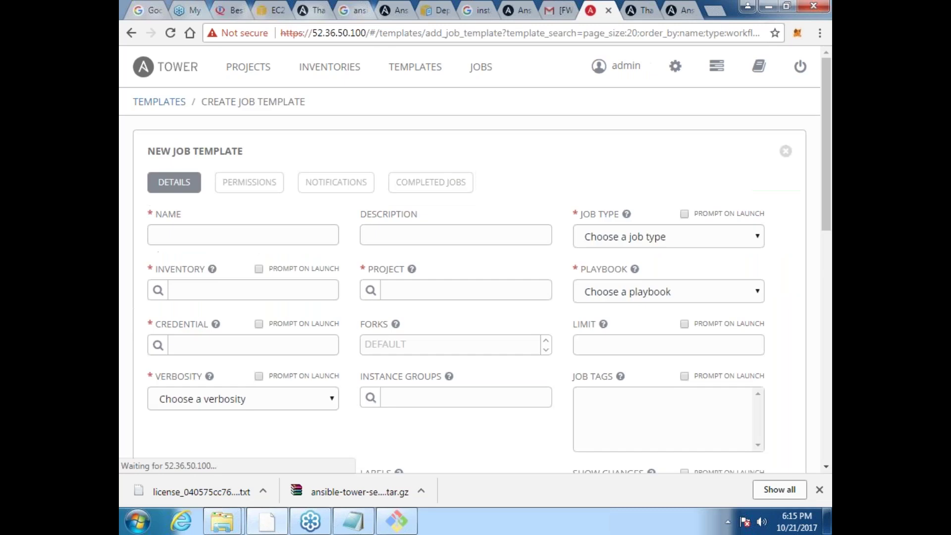
type("test")
key("Tab")
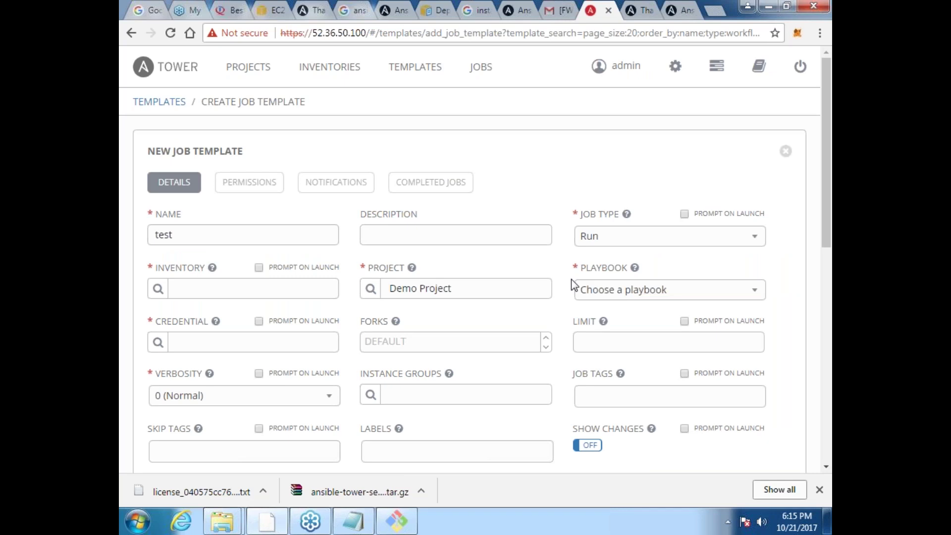
left_click(753, 242)
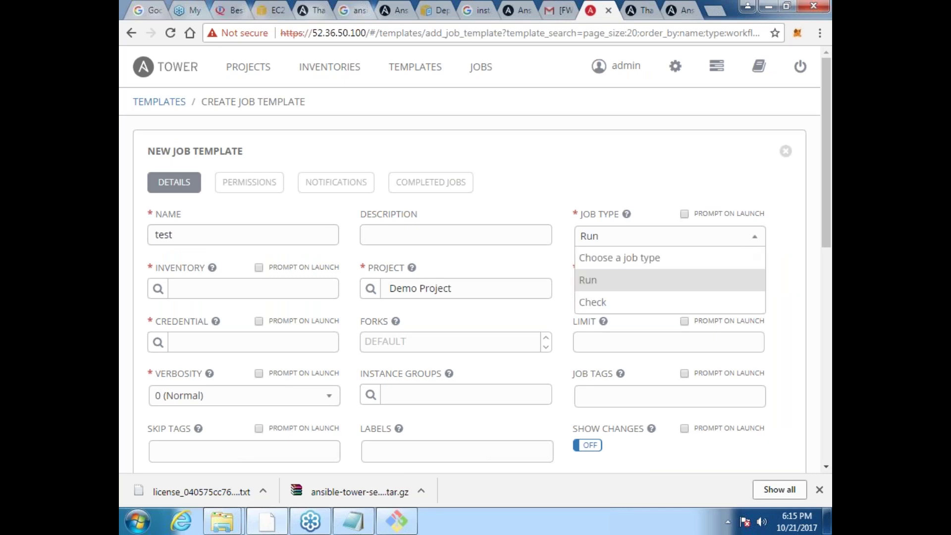
key("Return")
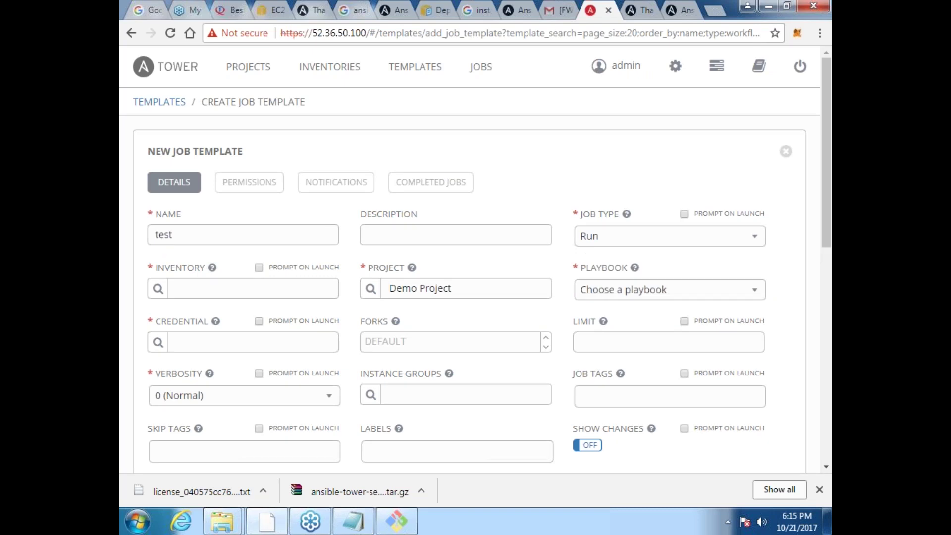
Step: Set the template's inventory to test and its project to Demo Project
left_click(158, 289)
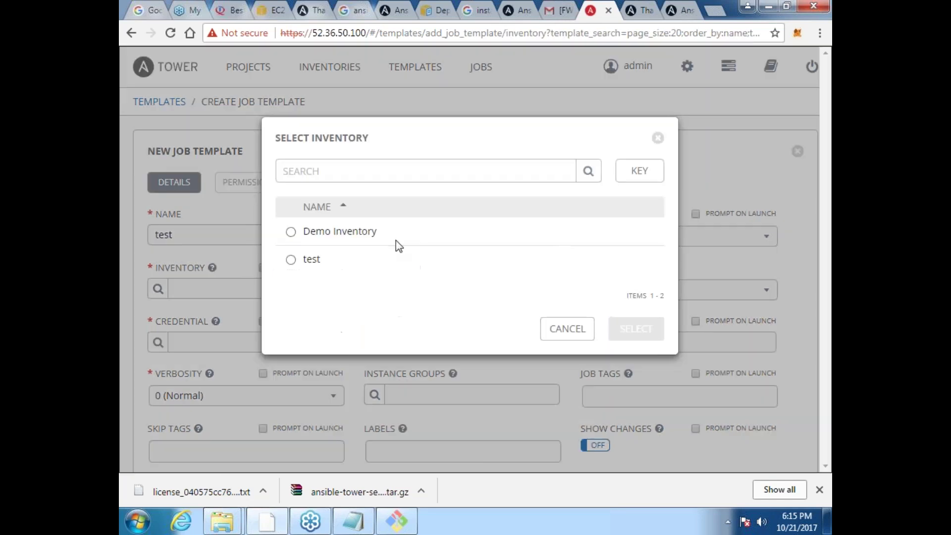
left_click(396, 259)
left_click(640, 338)
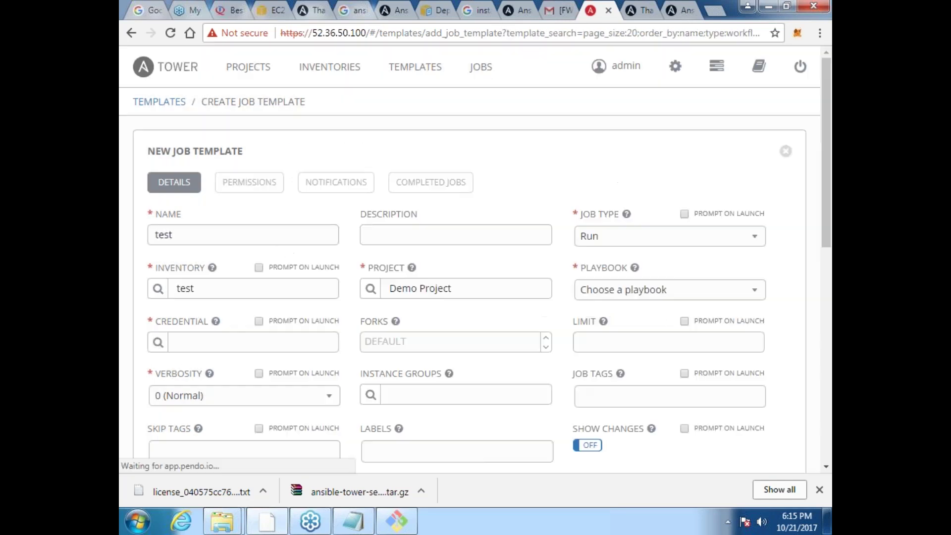
left_click(371, 290)
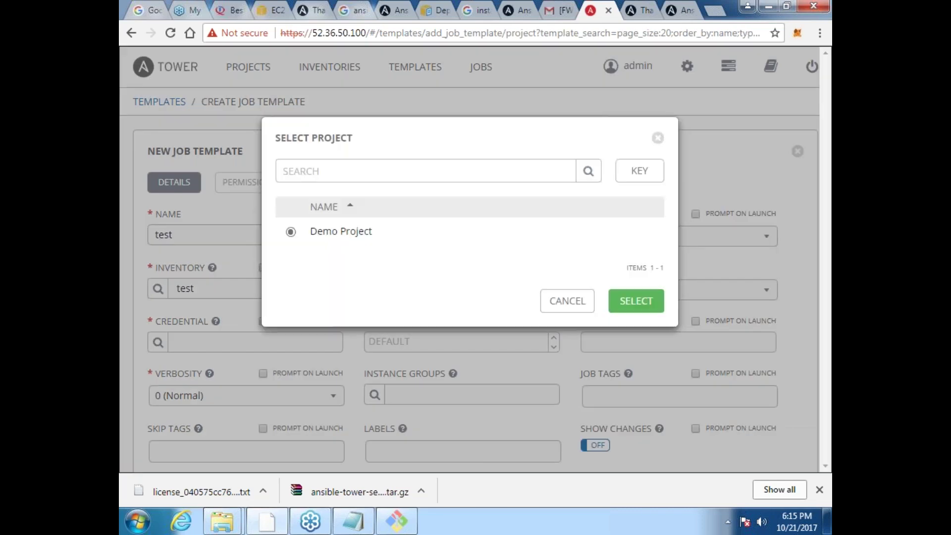
left_click(639, 303)
Step: Leave the playbook unchosen and attach the ansible machine credential to the template
left_click(748, 294)
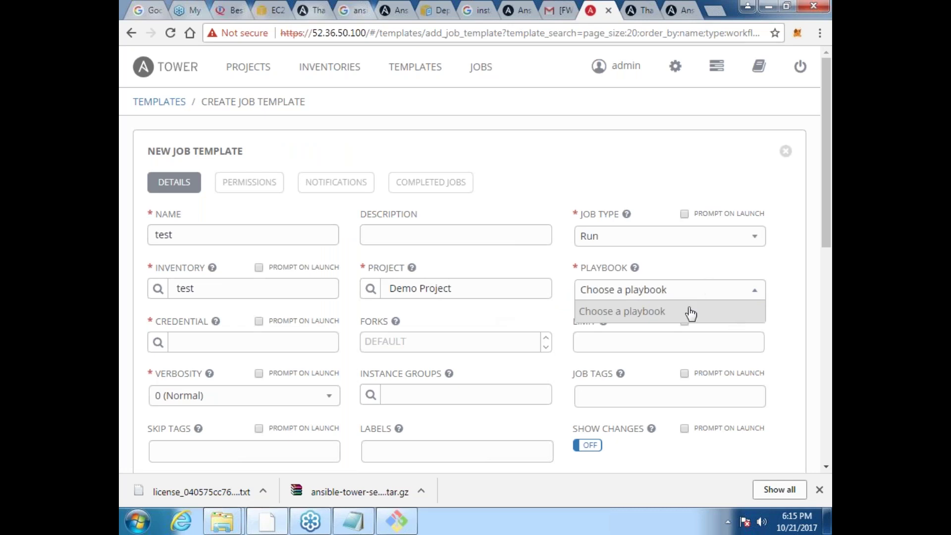
left_click(199, 344)
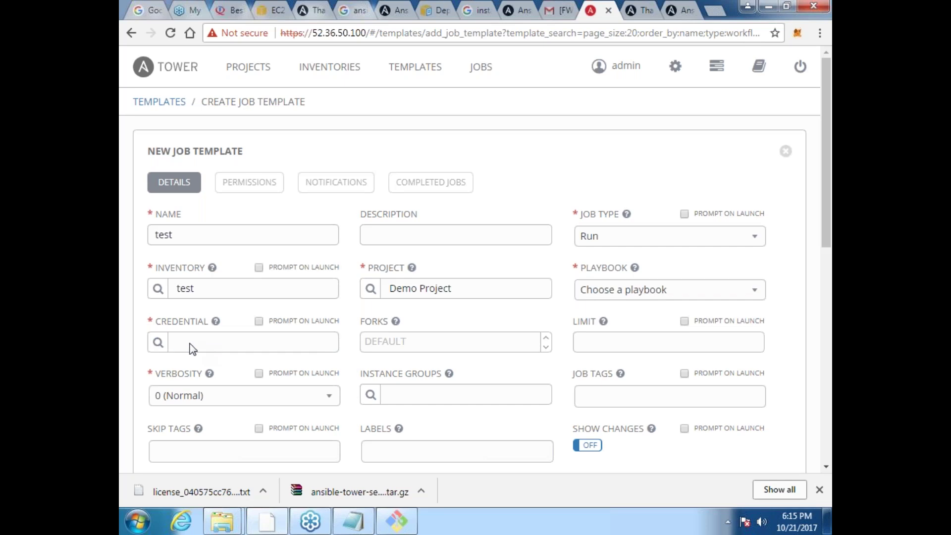
left_click(158, 342)
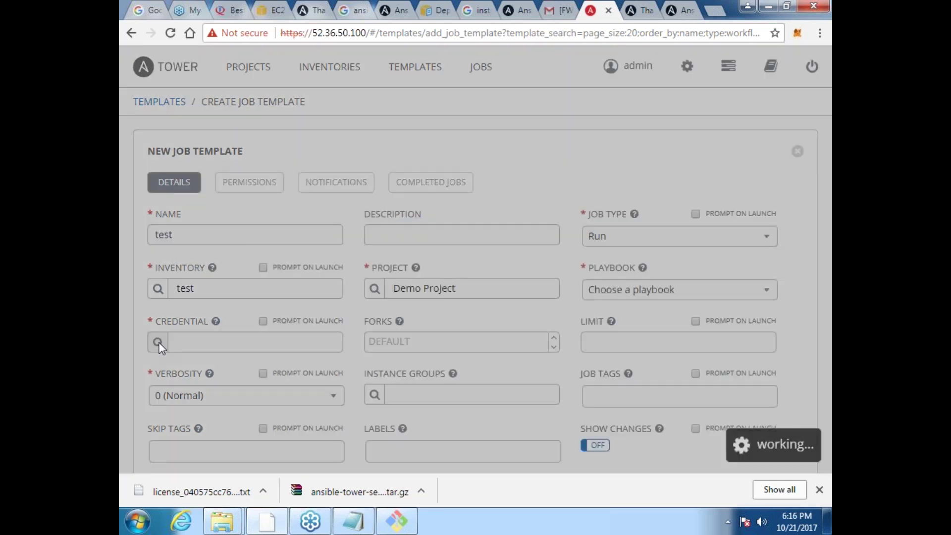
left_click(319, 261)
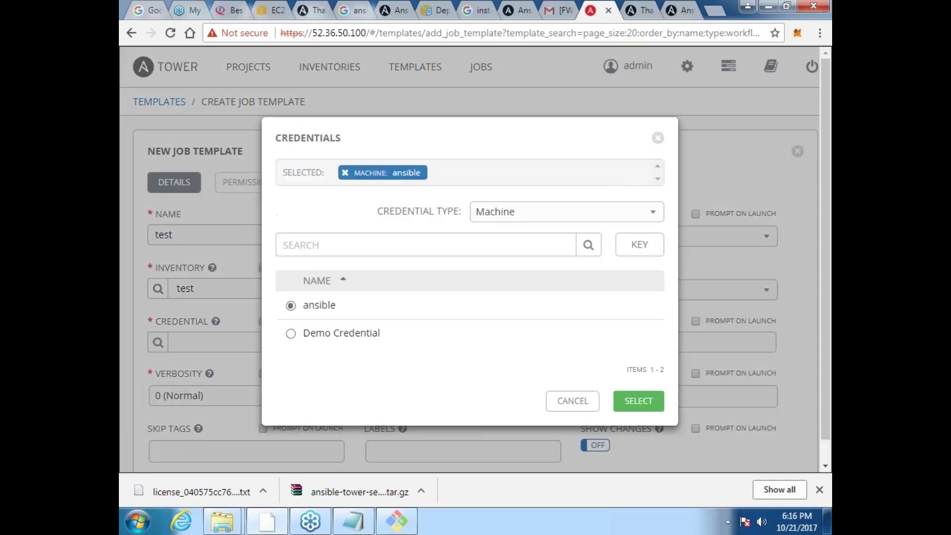
left_click(629, 399)
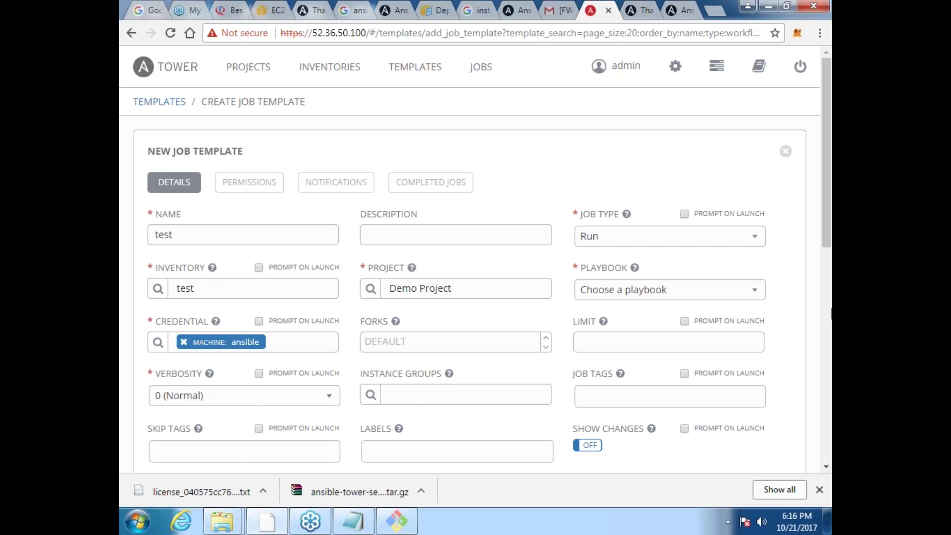
scroll(829, 280, "down", 1)
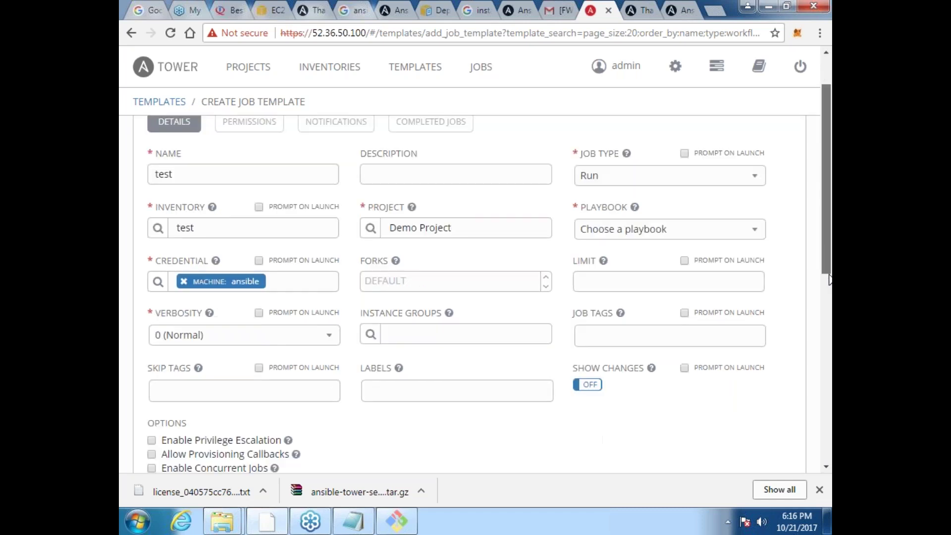
Step: Scroll the unsaved template form, then leave it for the Jobs list showing the ping job
left_click_drag(829, 280, 799, 389)
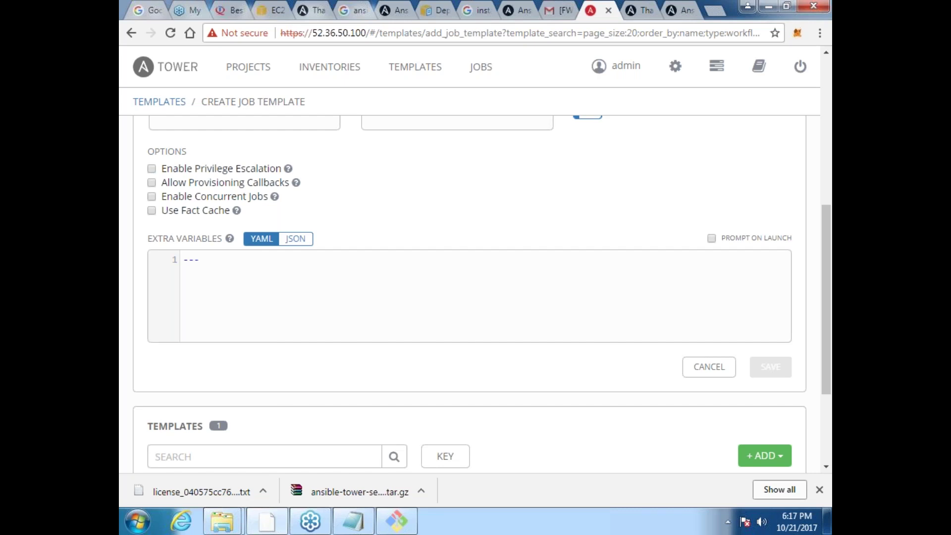
left_click(480, 68)
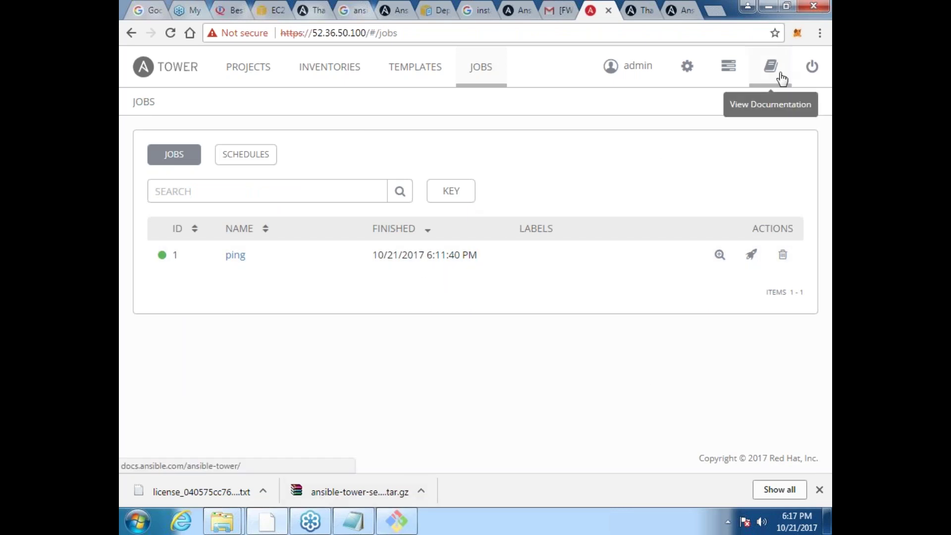
Step: Browse the Tower settings, view the admin user's details, and return to Settings
left_click(695, 67)
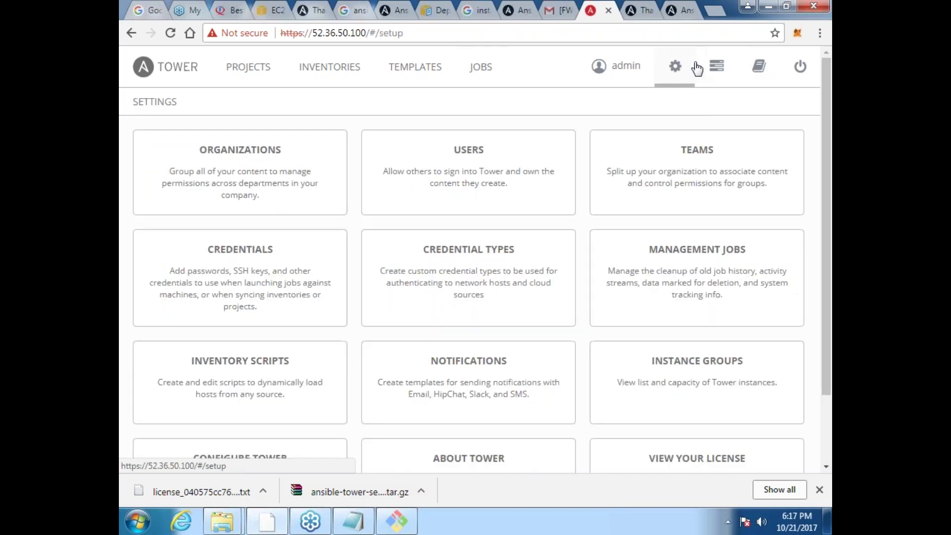
scroll(823, 297, "down", 2)
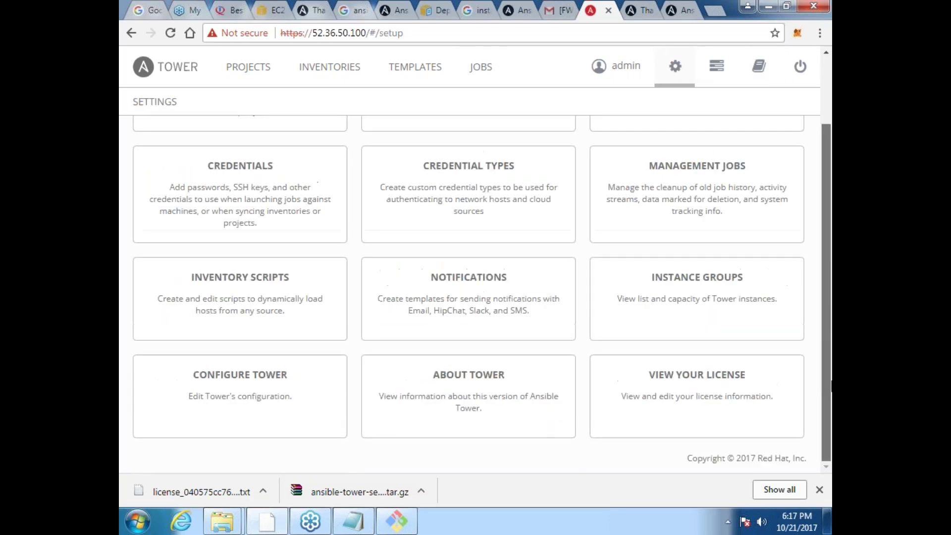
scroll(823, 287, "up", 2)
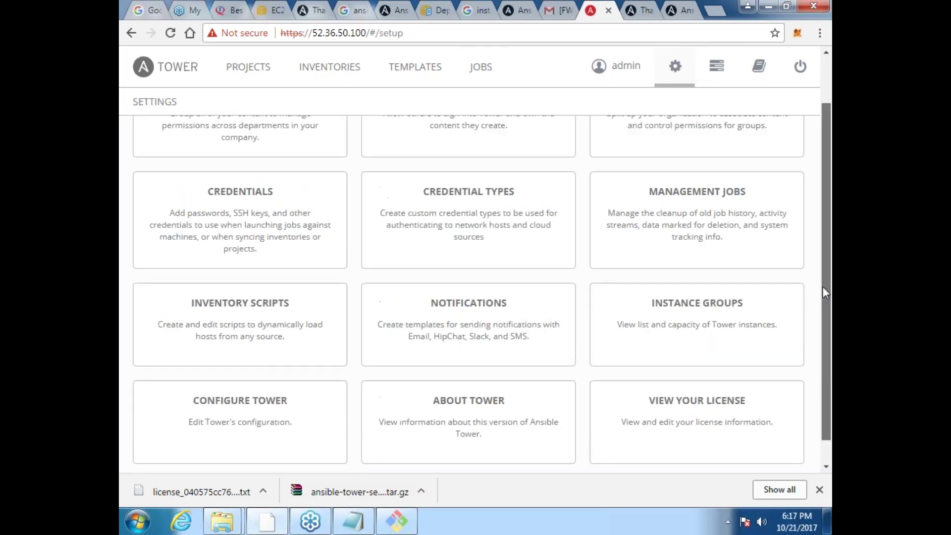
left_click(622, 65)
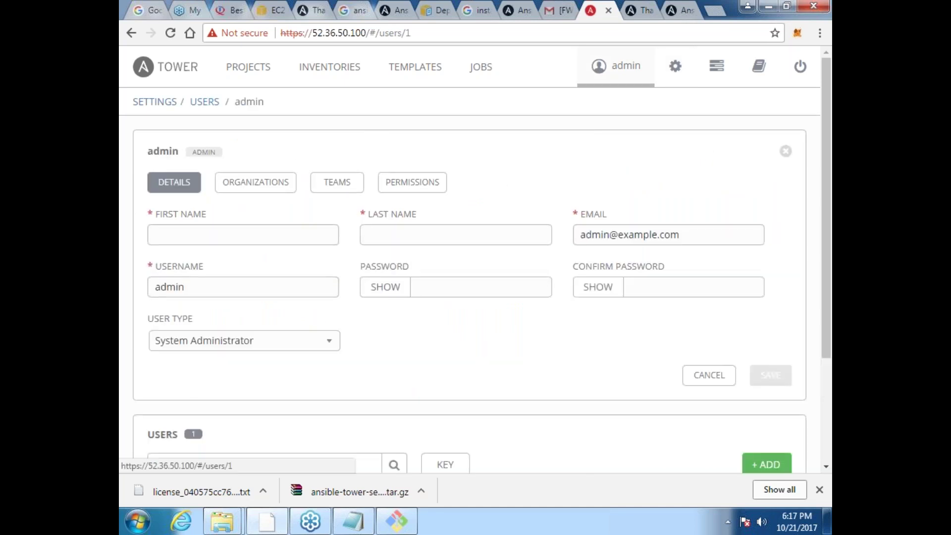
scroll(828, 394, "down", 3)
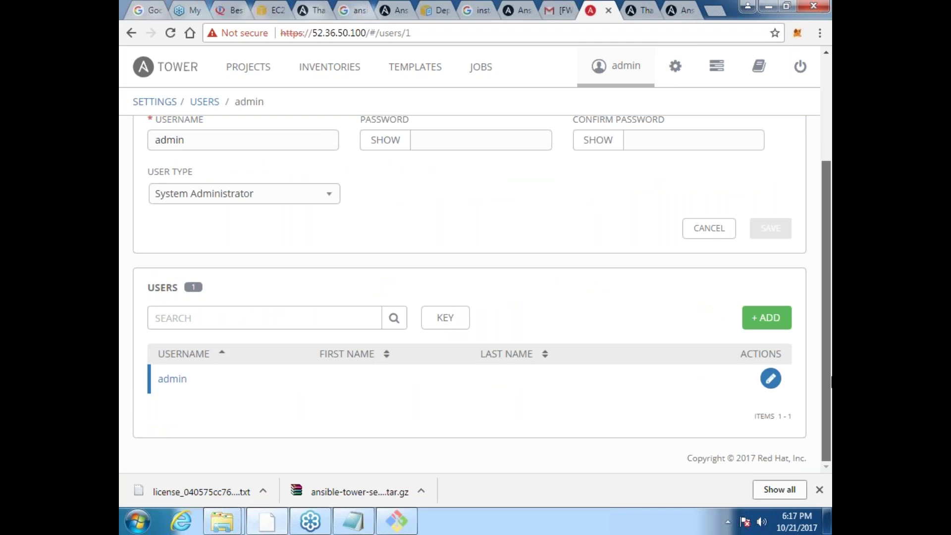
scroll(820, 342, "up", 1)
scroll(820, 338, "up", 3)
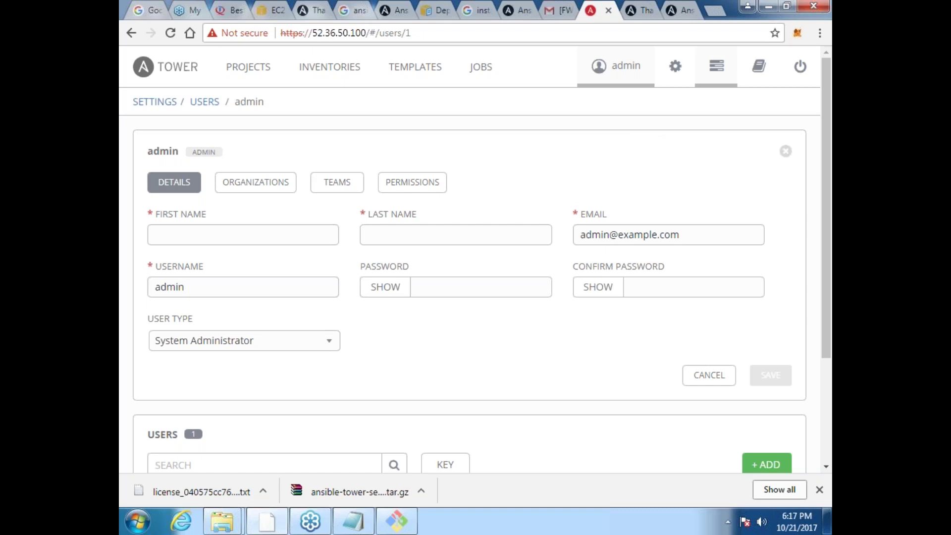
left_click(677, 68)
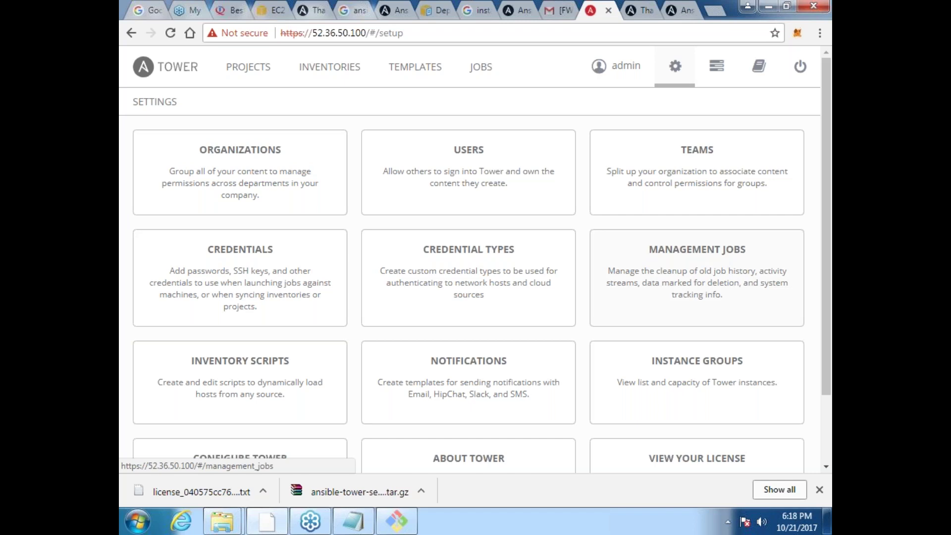
left_click(471, 389)
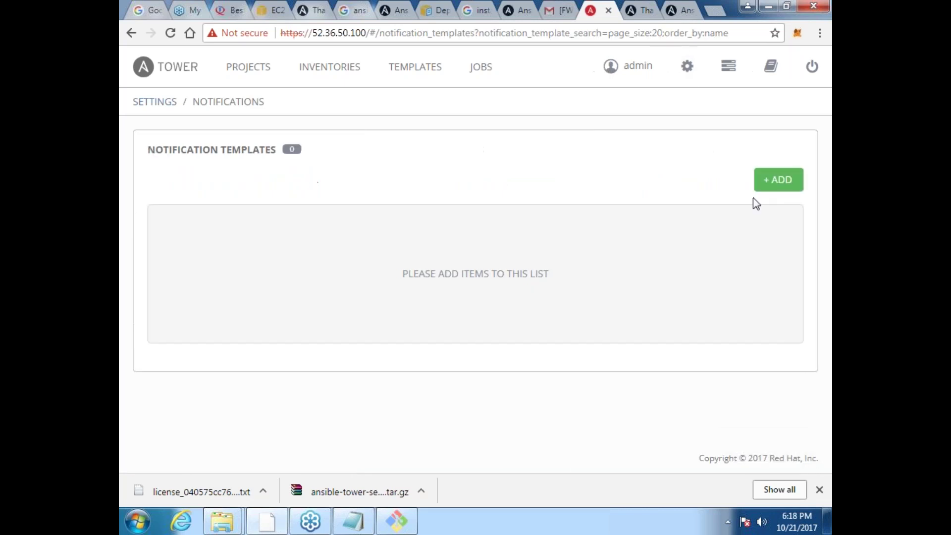
left_click(779, 180)
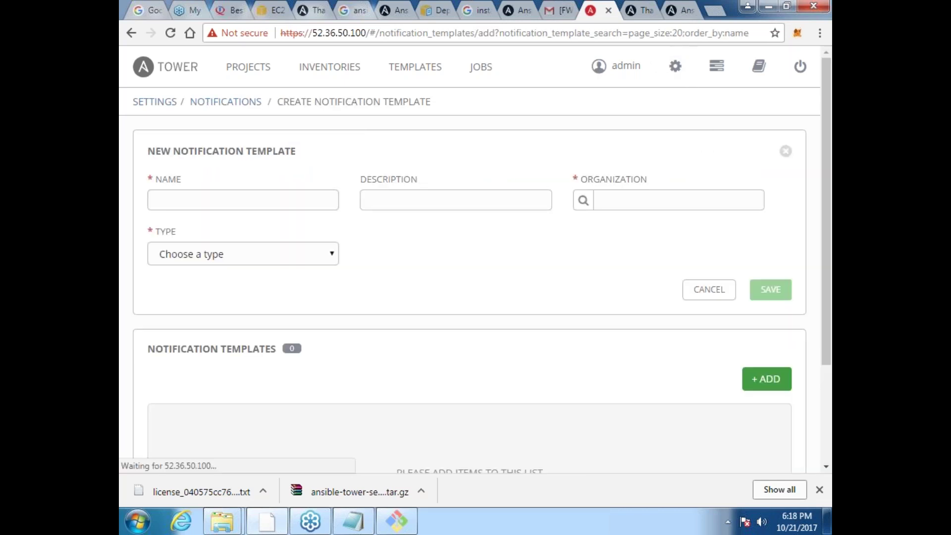
left_click(326, 254)
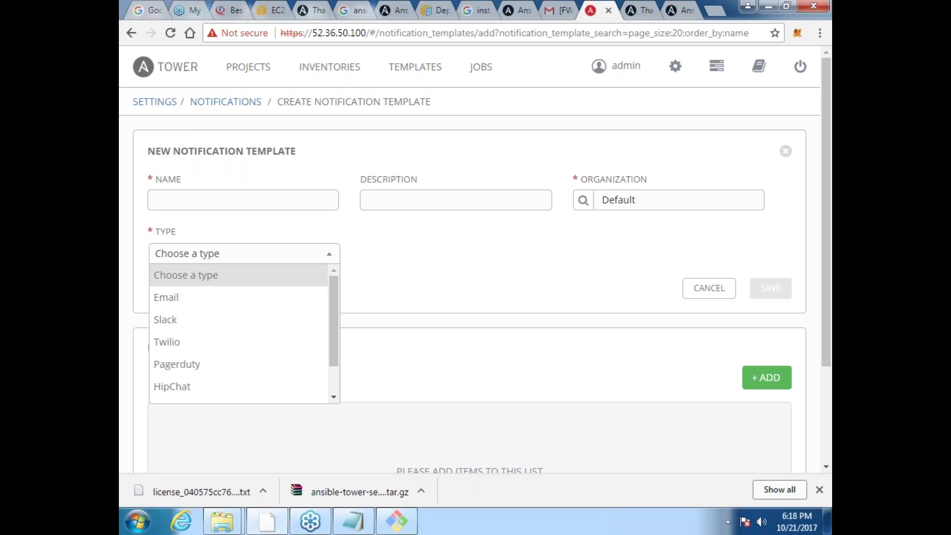
left_click(131, 33)
left_click(131, 33)
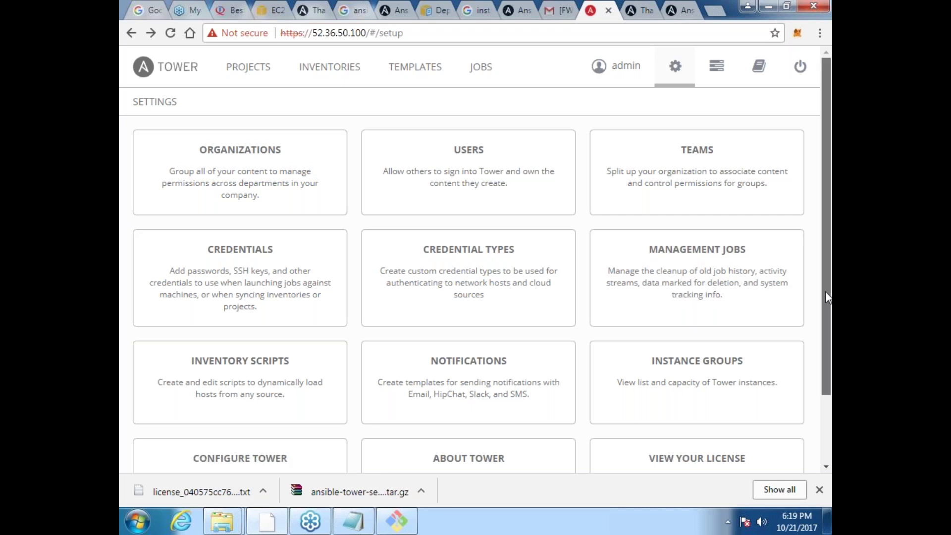
left_click_drag(825, 299, 830, 396)
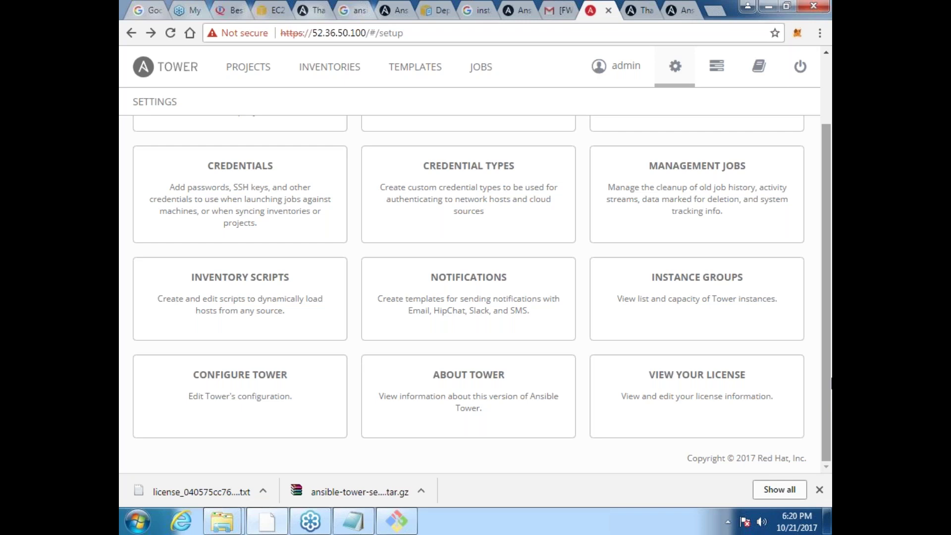
left_click(273, 12)
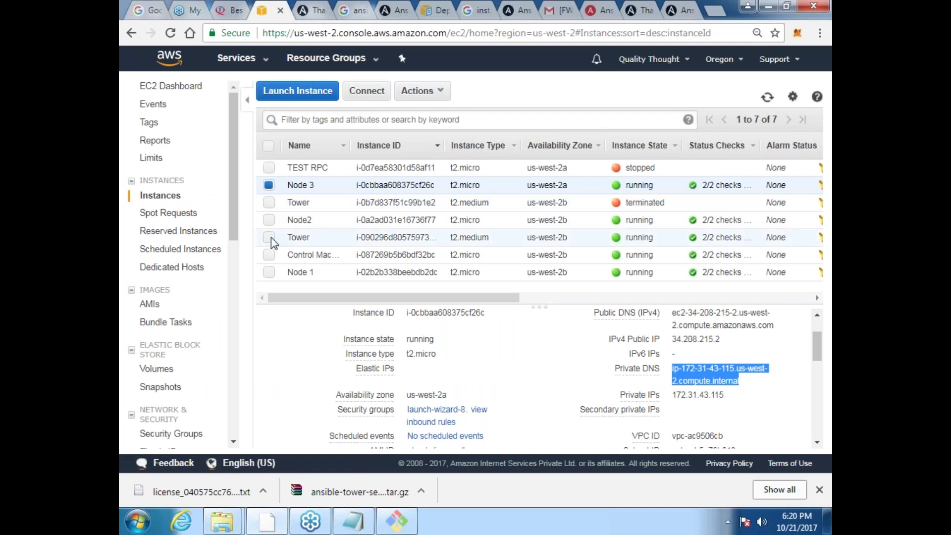
Step: Select only Control Machine in EC2 and select its example ssh command under Connect
left_click(268, 255)
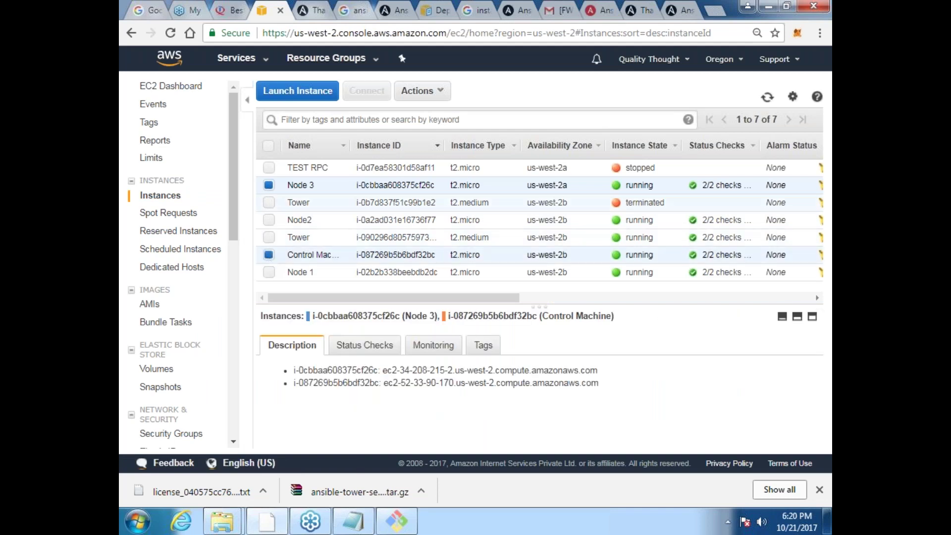
left_click(288, 256)
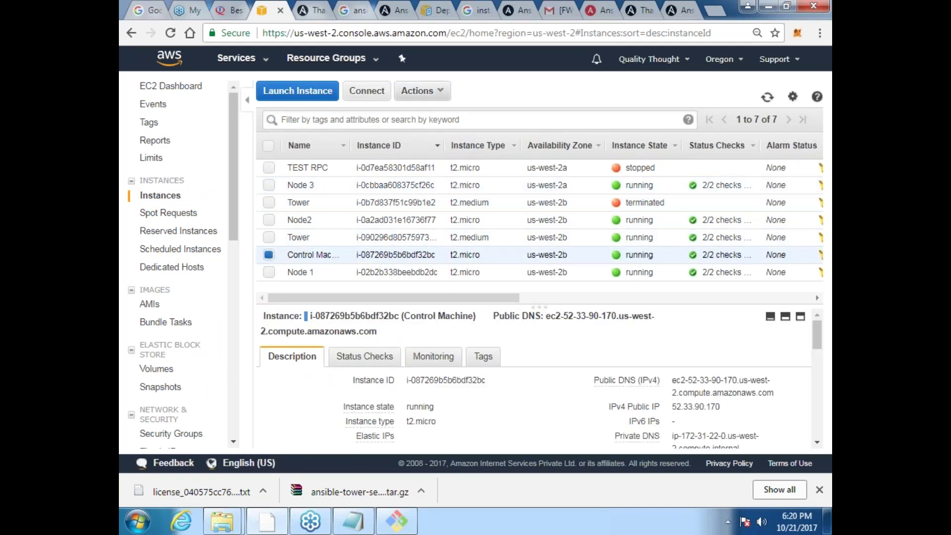
left_click(367, 90)
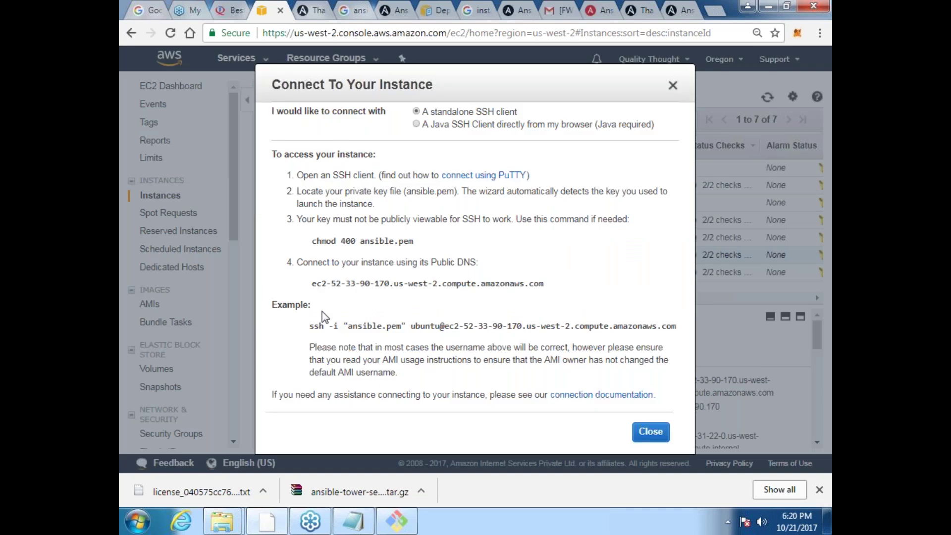
triple_click(317, 328)
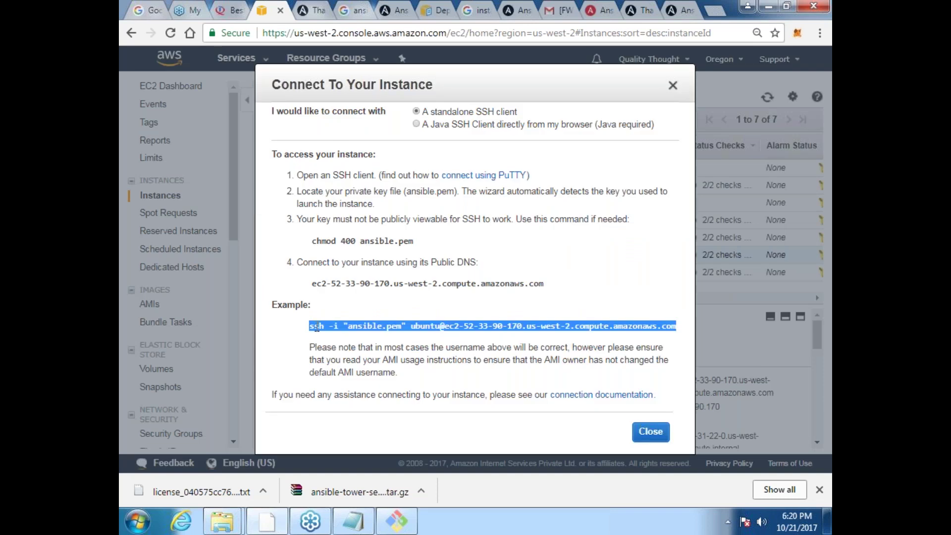
Step: Exit the root shell and Tower ssh session, then ssh into the Control Machine
left_click(413, 527)
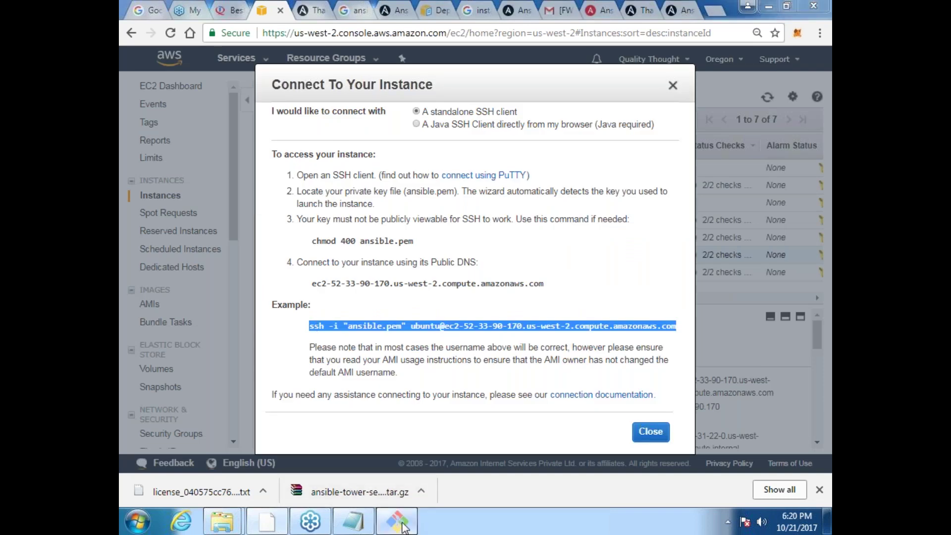
key("BackSpace")
key("BackSpace")
key("BackSpace")
key("BackSpace")
key("BackSpace")
key("BackSpace")
key("BackSpace")
key("BackSpace")
key("BackSpace")
key("BackSpace")
key("BackSpace")
key("BackSpace")
key("BackSpace")
key("BackSpace")
key("BackSpace")
key("BackSpace")
key("BackSpace")
key("BackSpace")
key("BackSpace")
key("BackSpace")
key("BackSpace")
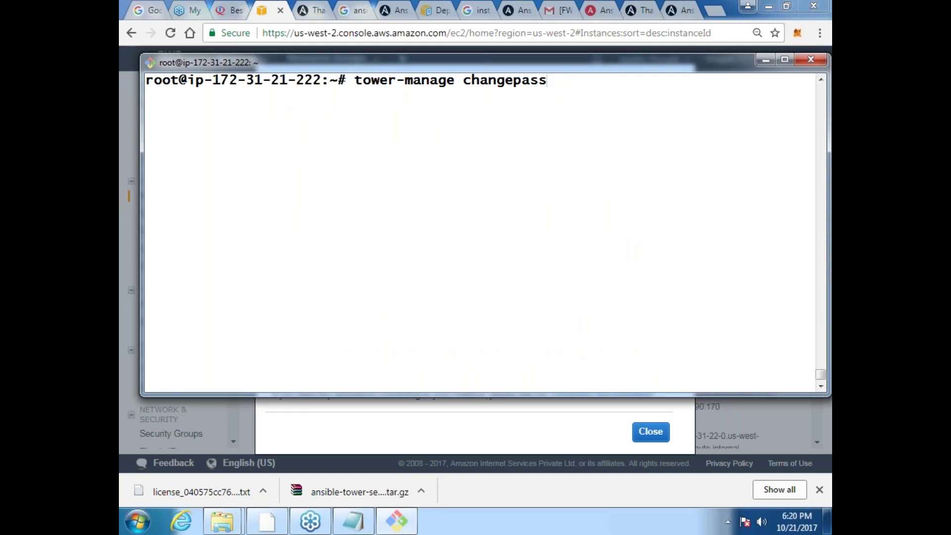
type("exit")
key("Return")
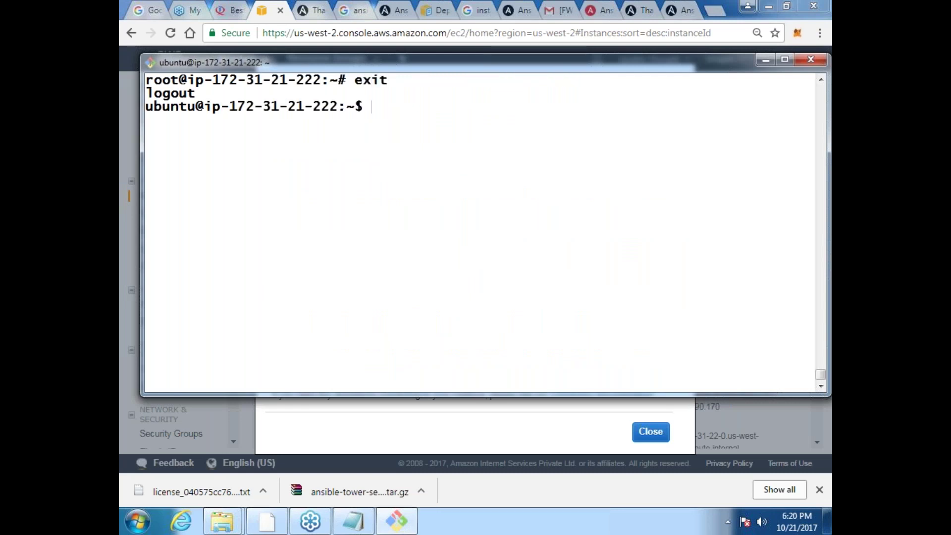
type("exit")
key("Return")
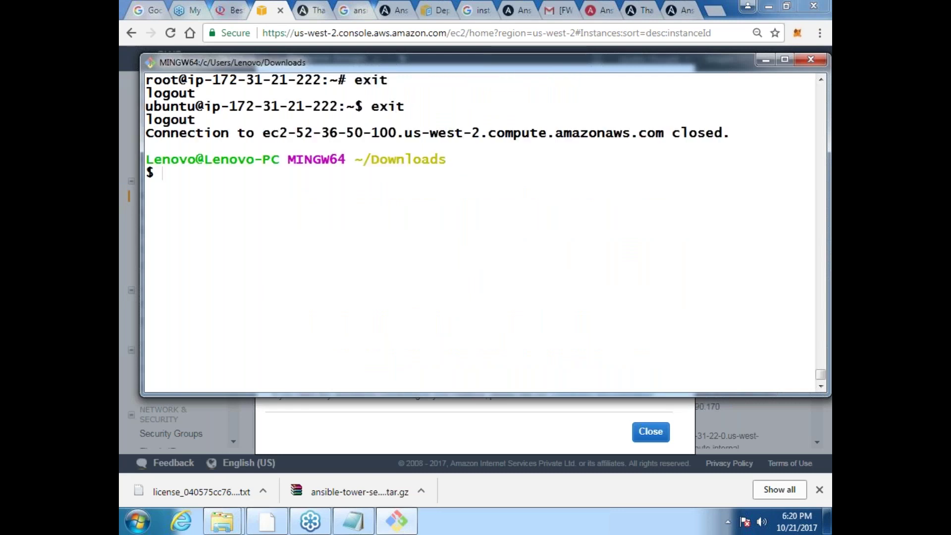
key("Up")
key("Return")
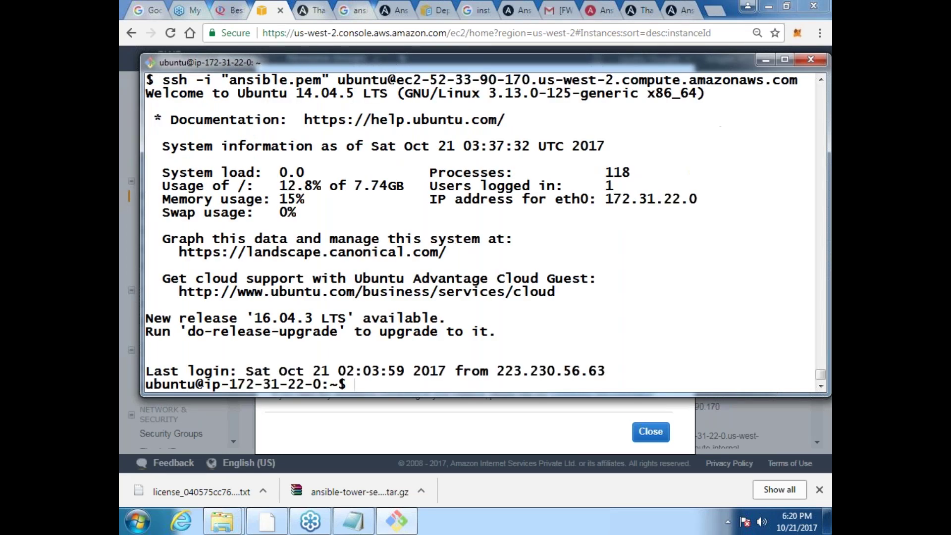
Step: Switch to the ansible user with su ansible, enter its password, and clear the screen
type("su ansible")
key("Return")
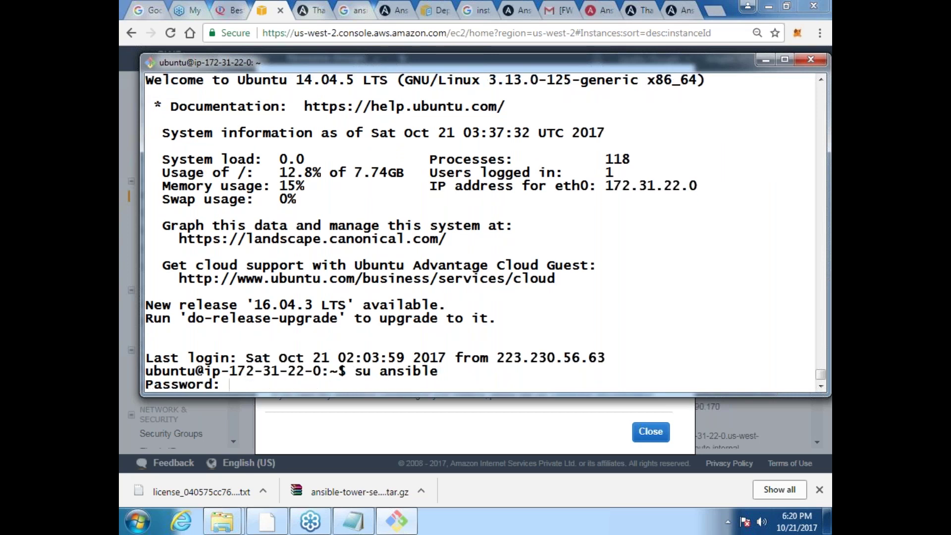
key("Return")
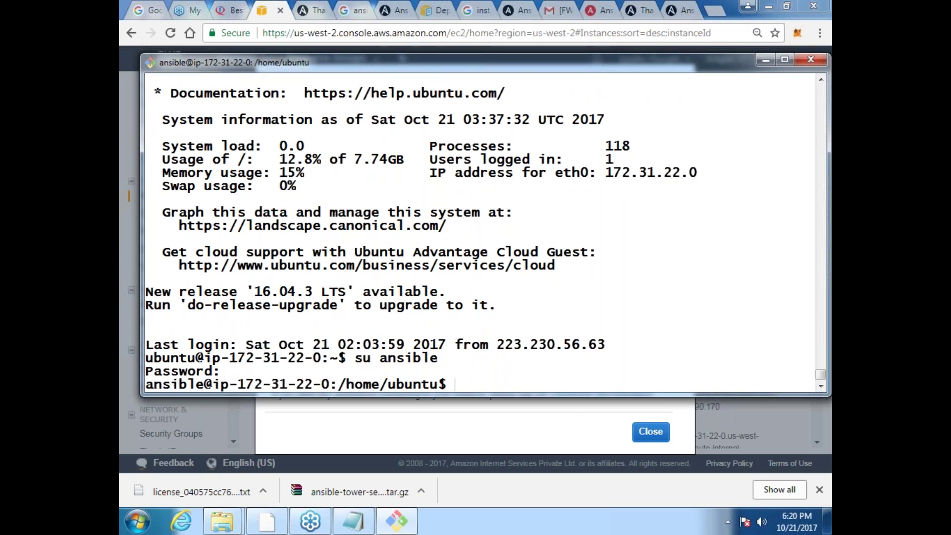
key("ctrl+l")
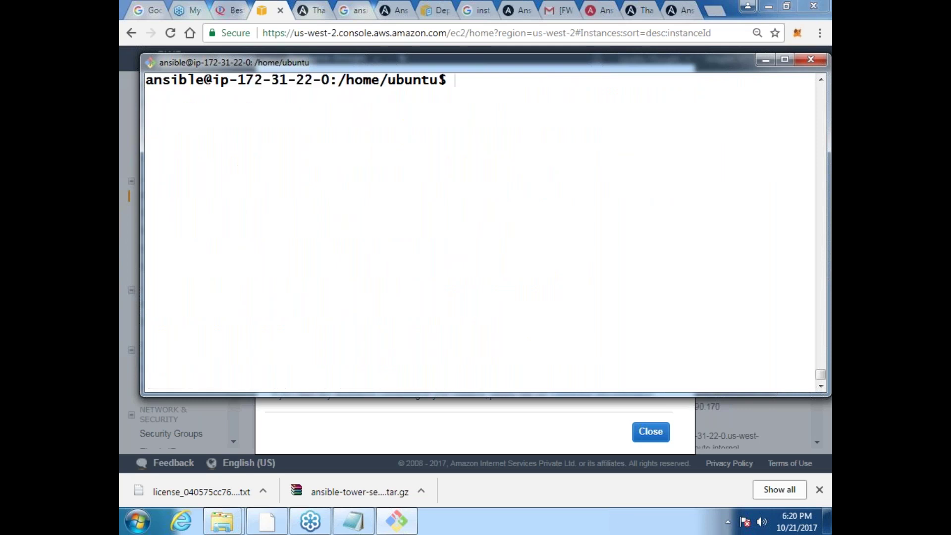
Step: Run ansible -m ping all, getting pong from localhost and the three nodes
type("ansible -m ping all")
key("Return")
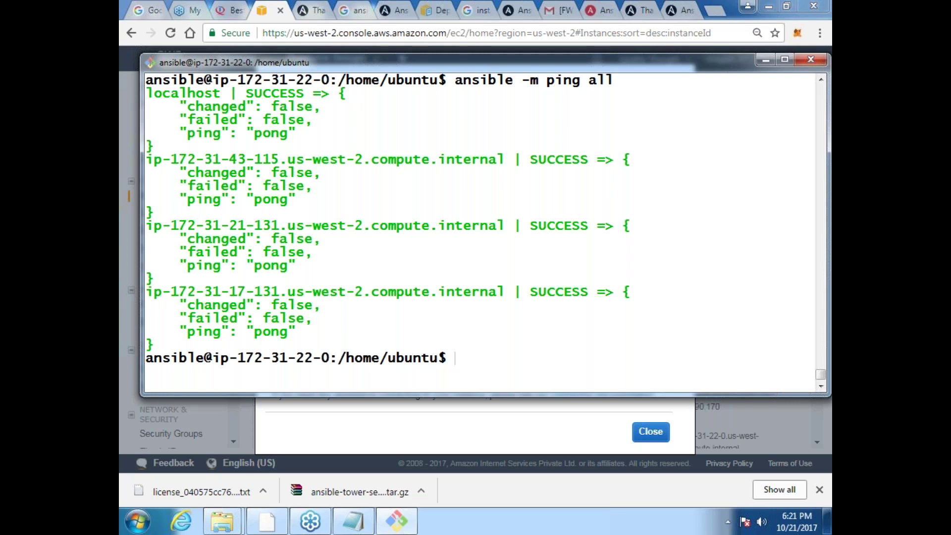
Step: Retry the ping with -f 1 inserted after -m, which errors with extraneous arguments
key("Up")
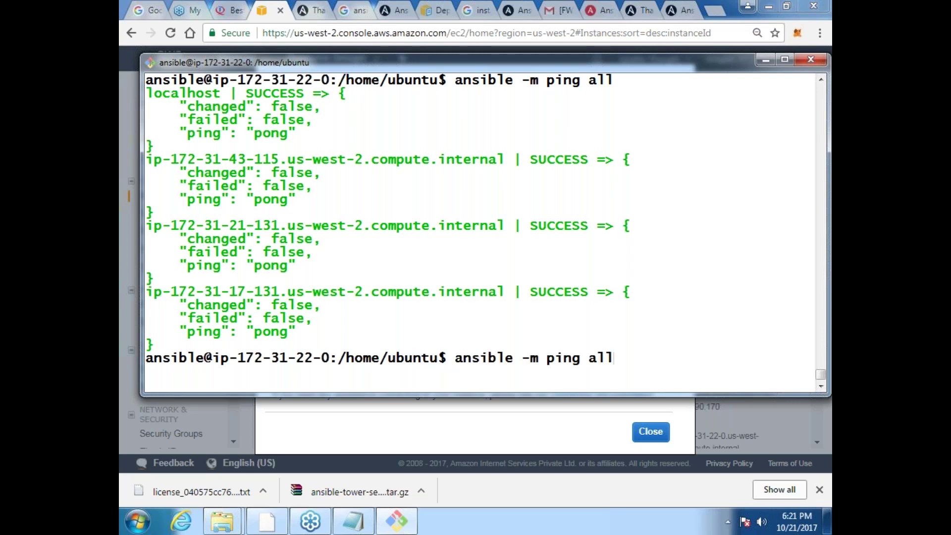
key("Left")
key("Left")
key("Left")
key("Left")
key("Left")
type("-f ")
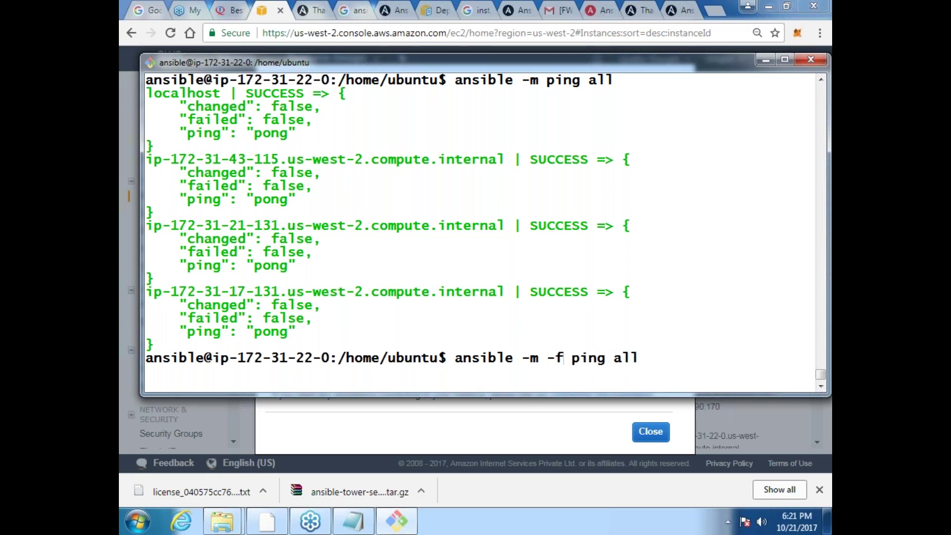
type("1")
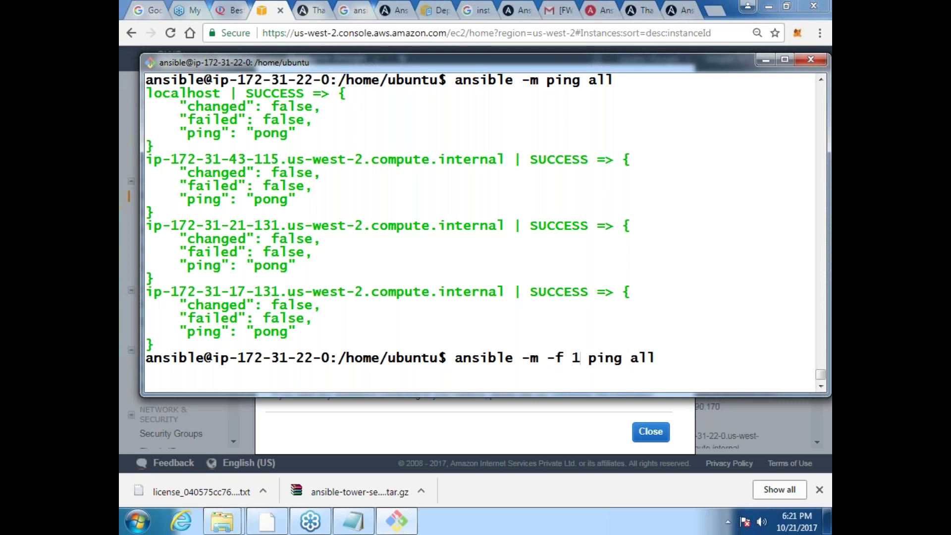
key("Return")
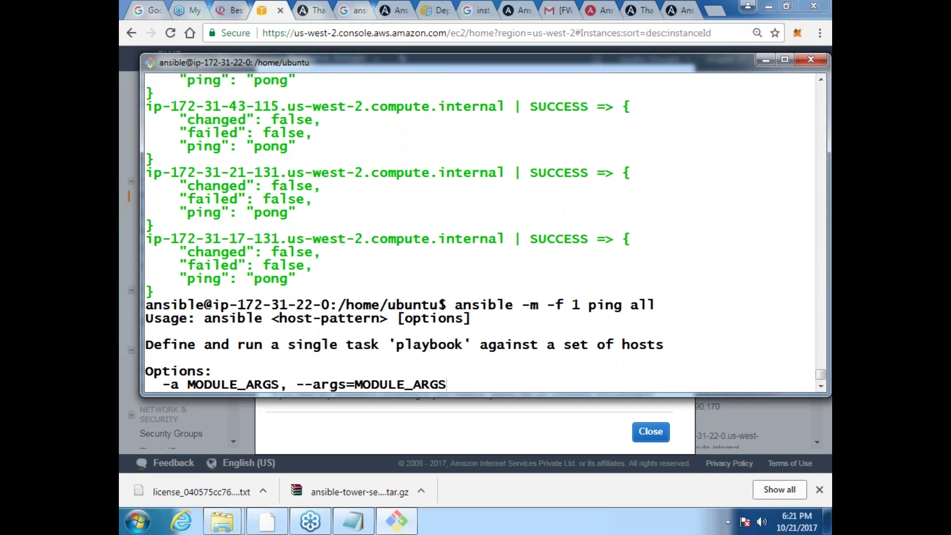
left_click(714, 11)
Step: Search 'forks in ansible', open the Configuration file — Ansible Documentation result, and return to the terminal
type("f")
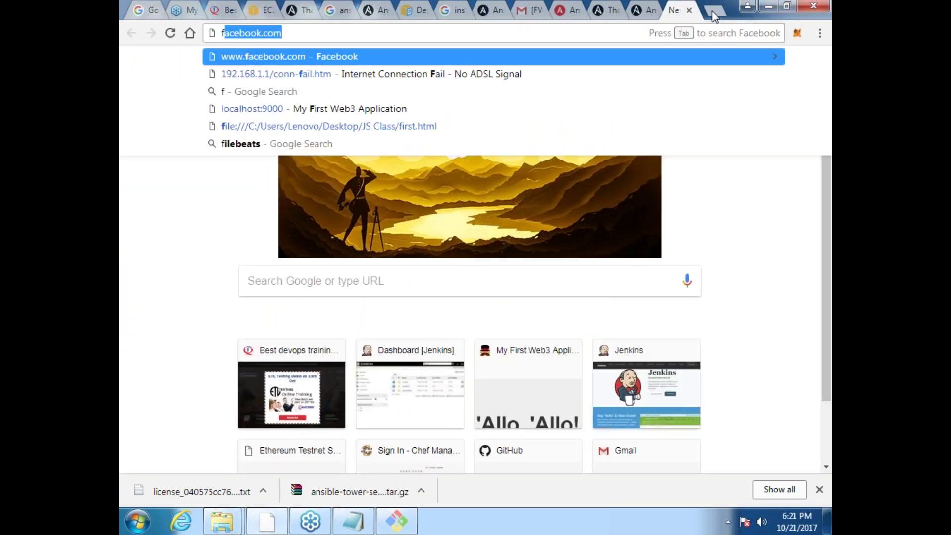
type("orks in ans")
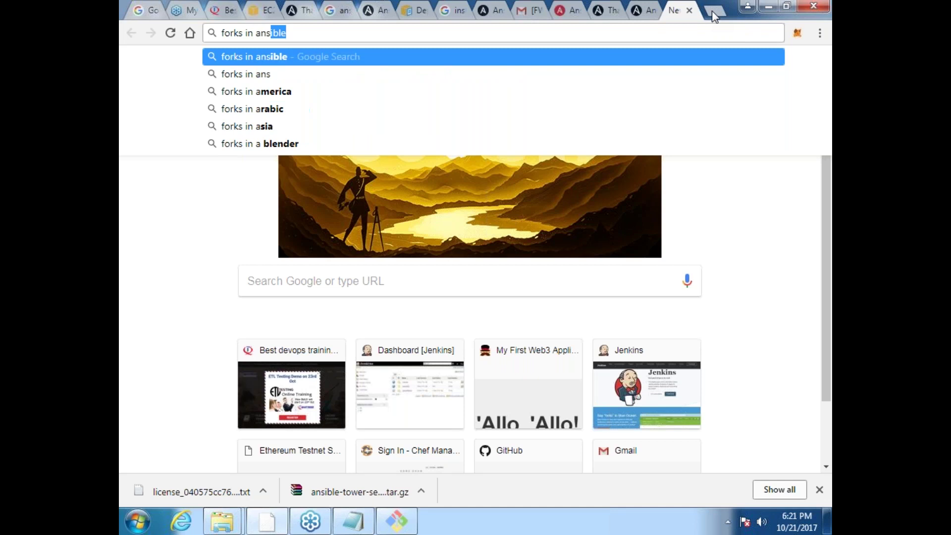
key("Down")
key("Return")
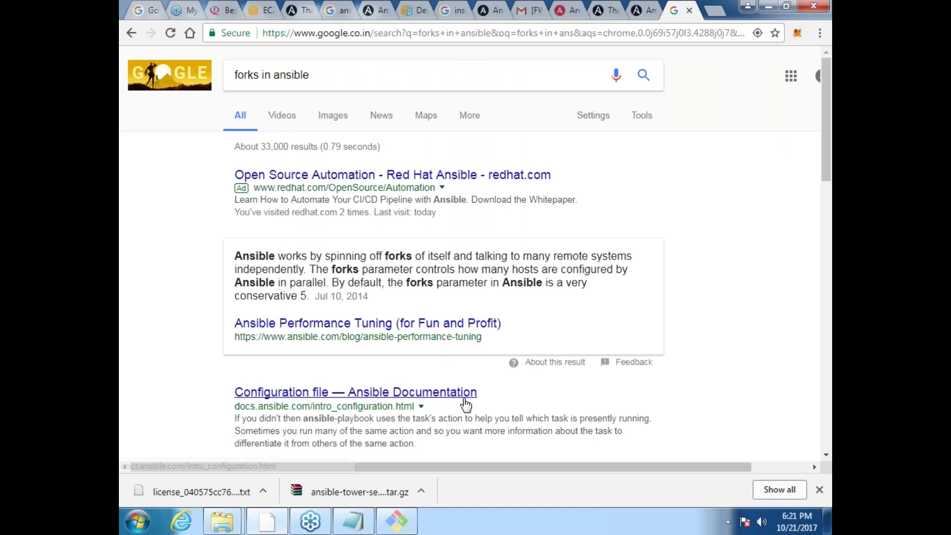
left_click(826, 455)
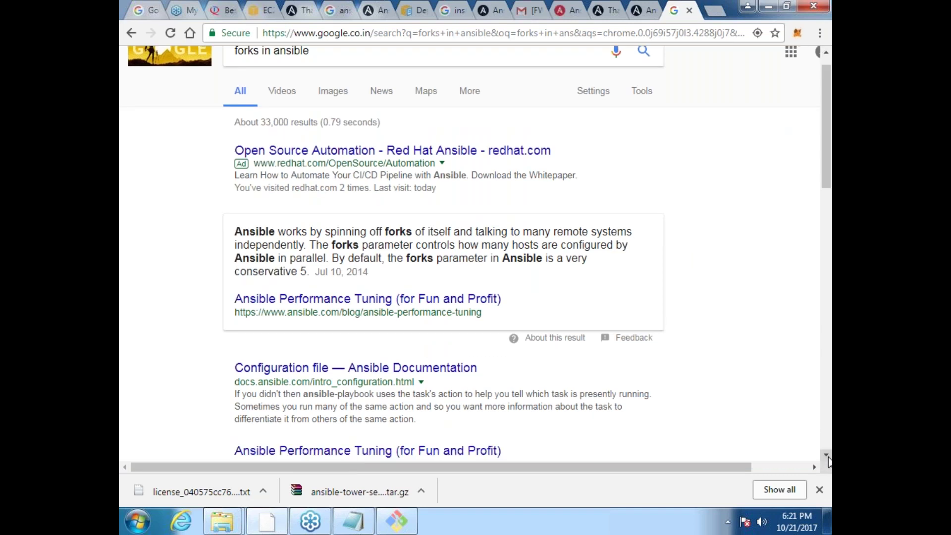
left_click(826, 456)
left_click(827, 455)
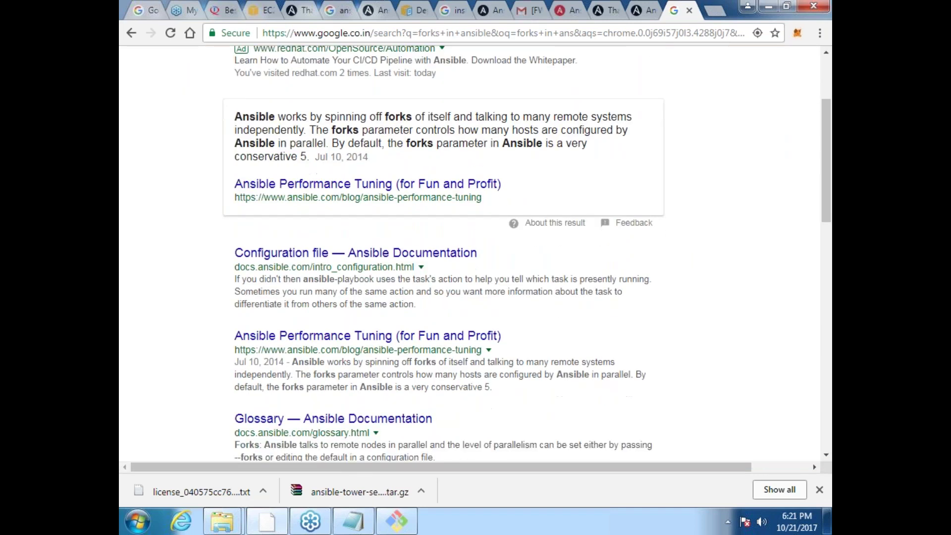
left_click(356, 252)
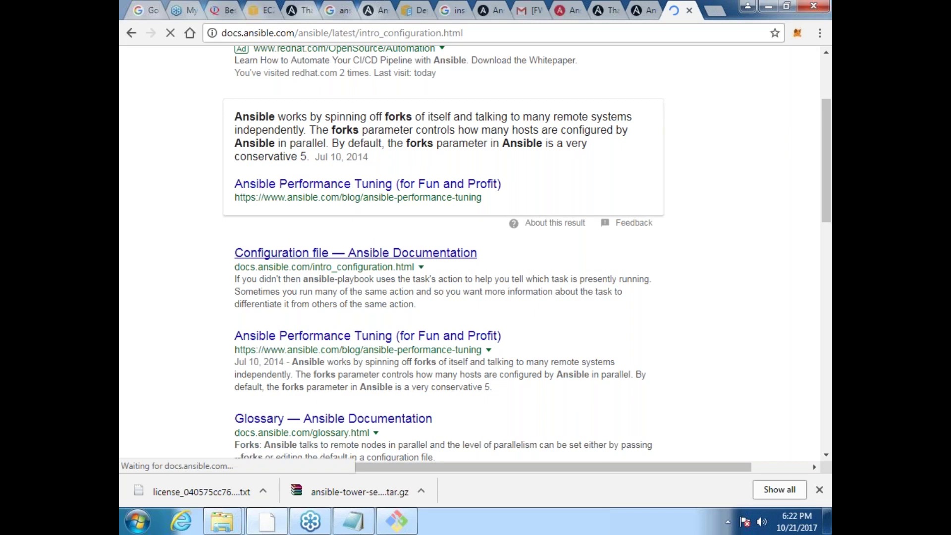
key("alt+Tab")
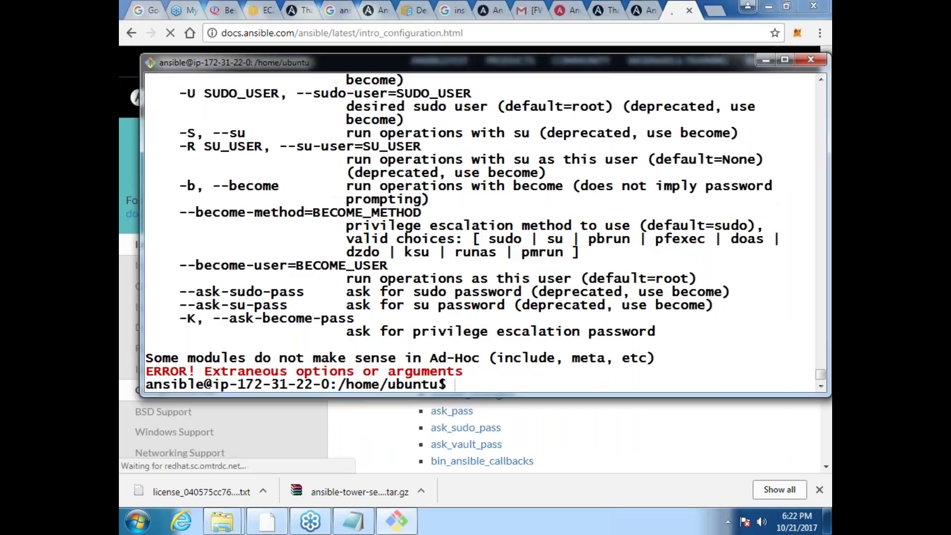
Step: Fix the option order and run ansible -f 1 -m ping all, getting pong from every host
key("Up")
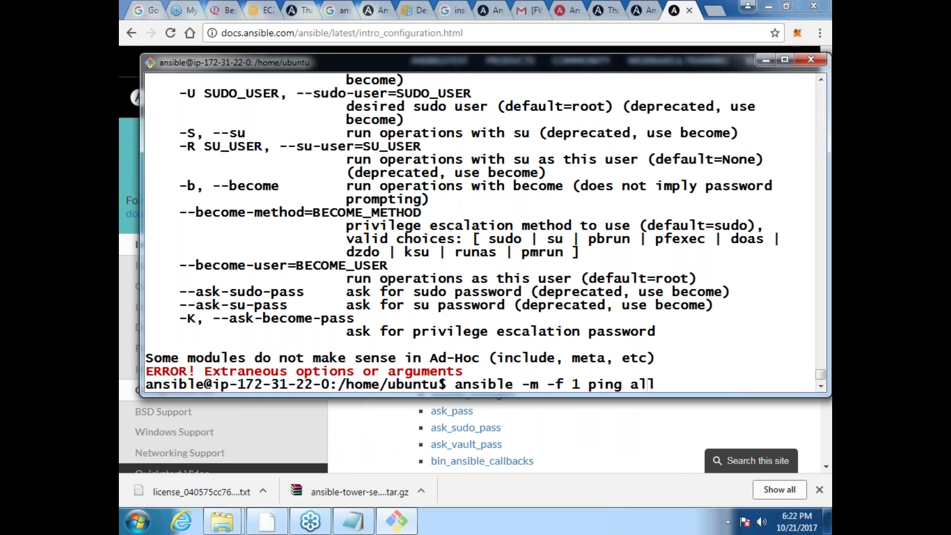
key("Left")
key("Left")
key("BackSpace")
key("BackSpace")
key("Delete")
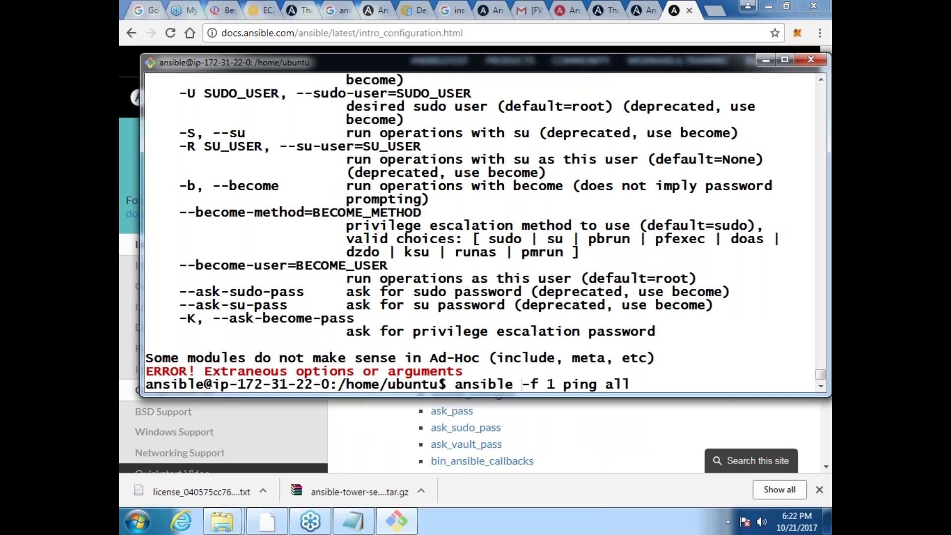
key("Right")
key("Right")
key("Right")
type("-m")
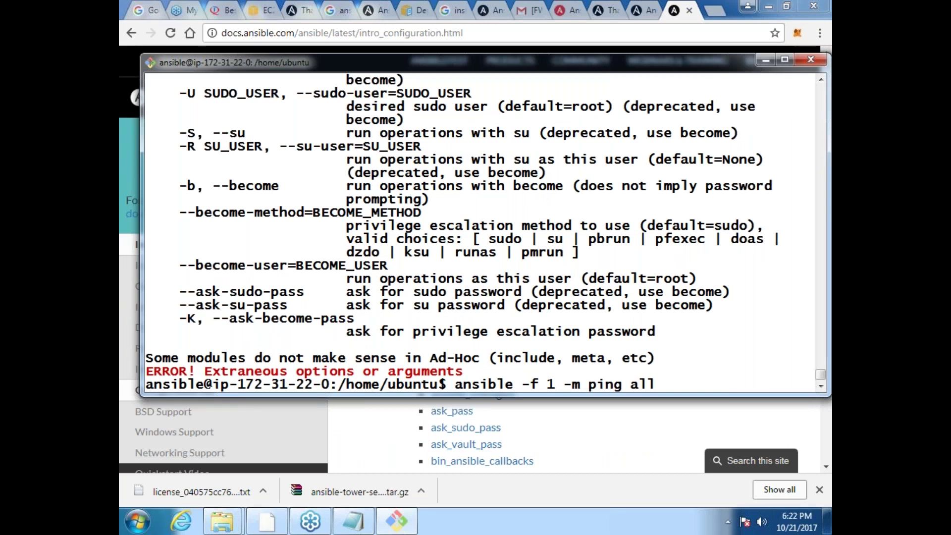
key("Return")
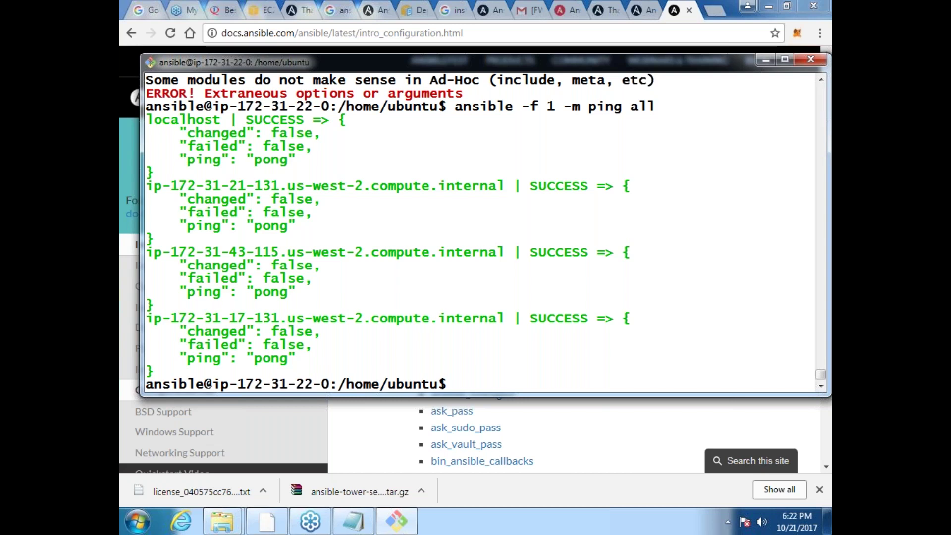
Step: Clear the screen, try forks values 100 and 10, then recall ansible -f 1 -m ping all
type("cls")
key("Return")
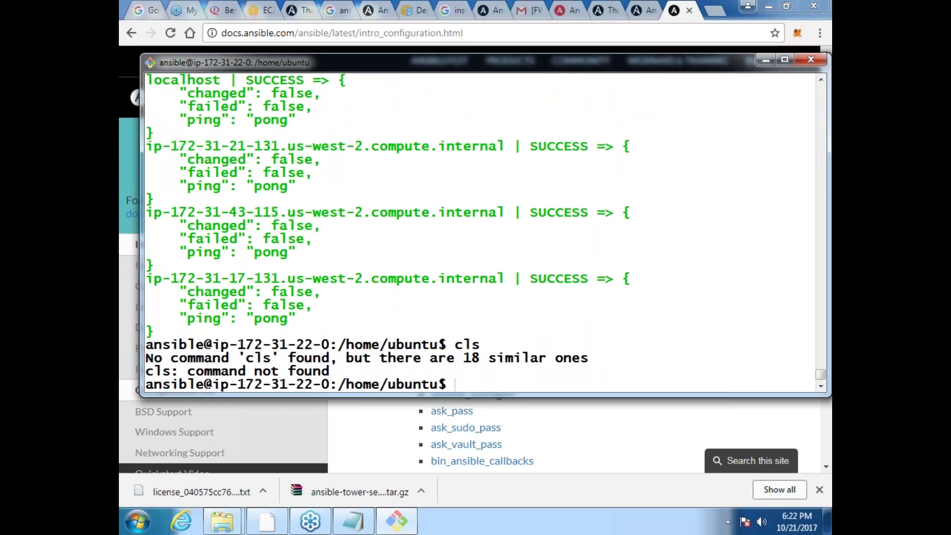
key("ctrl+l")
key("Up")
key("Up")
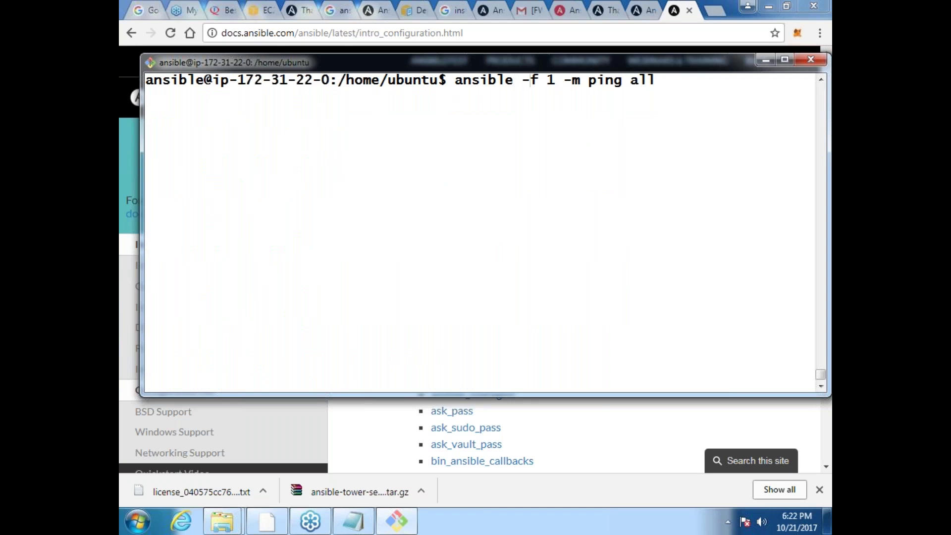
type("00")
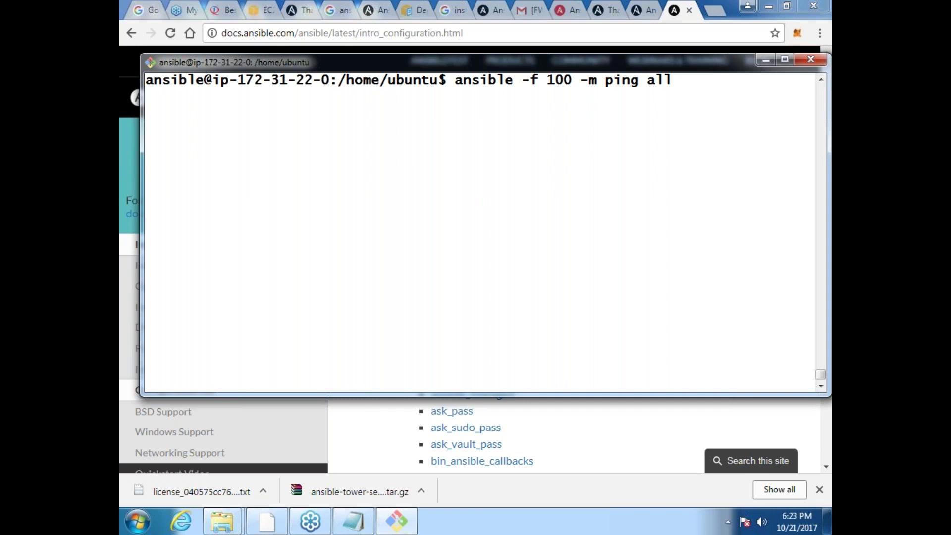
key("BackSpace")
key("BackSpace")
key("BackSpace")
key("BackSpace")
key("BackSpace")
key("BackSpace")
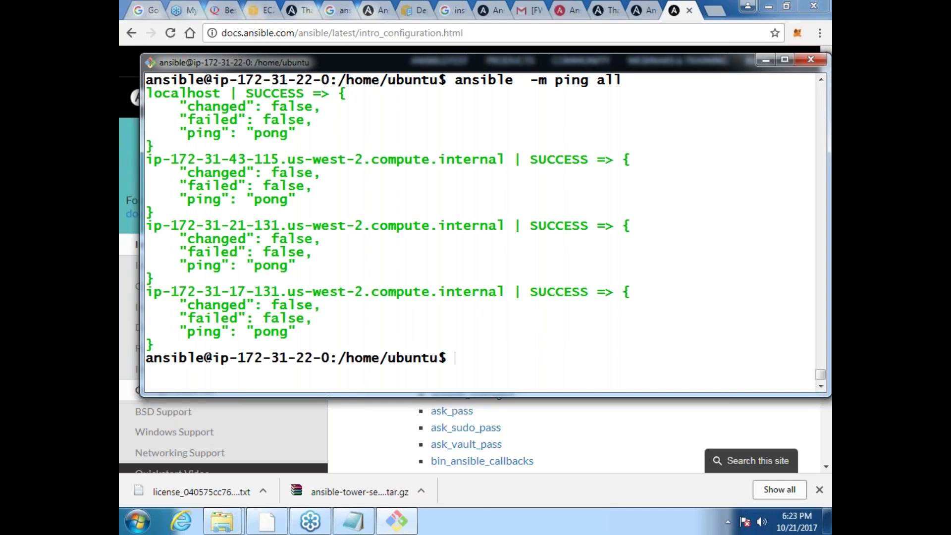
key("Up")
key("Up")
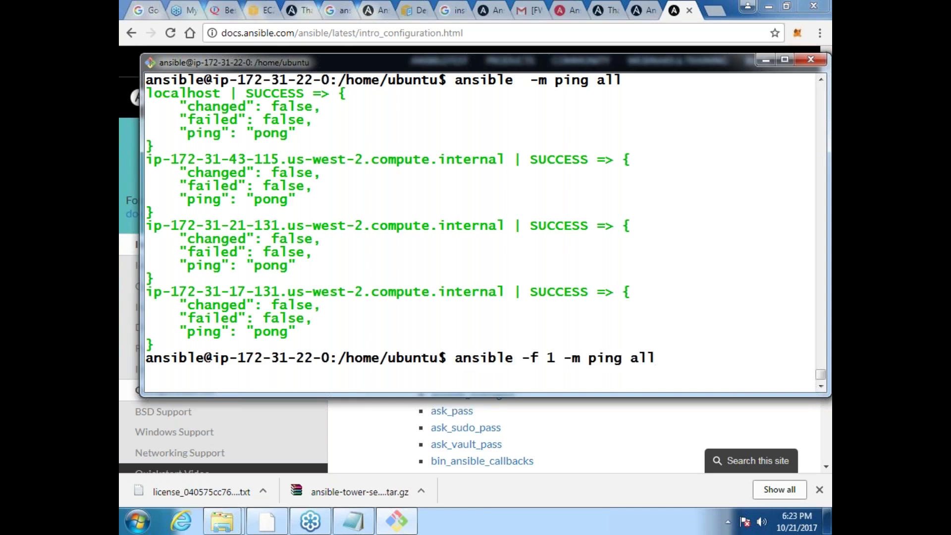
key("ctrl+l")
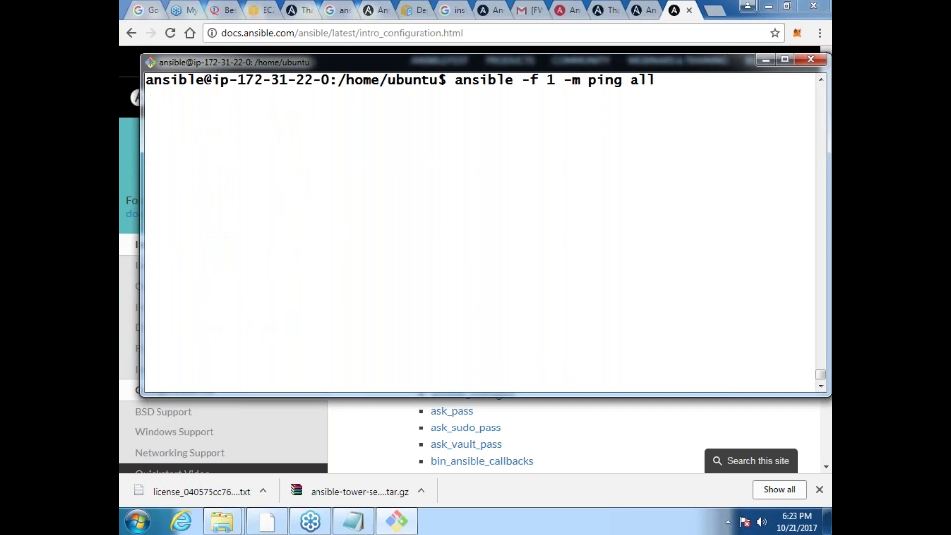
Step: Run 'ansible -f 1 -m ping all' again, getting SUCCESS pong from localhost and all three nodes
key("Return")
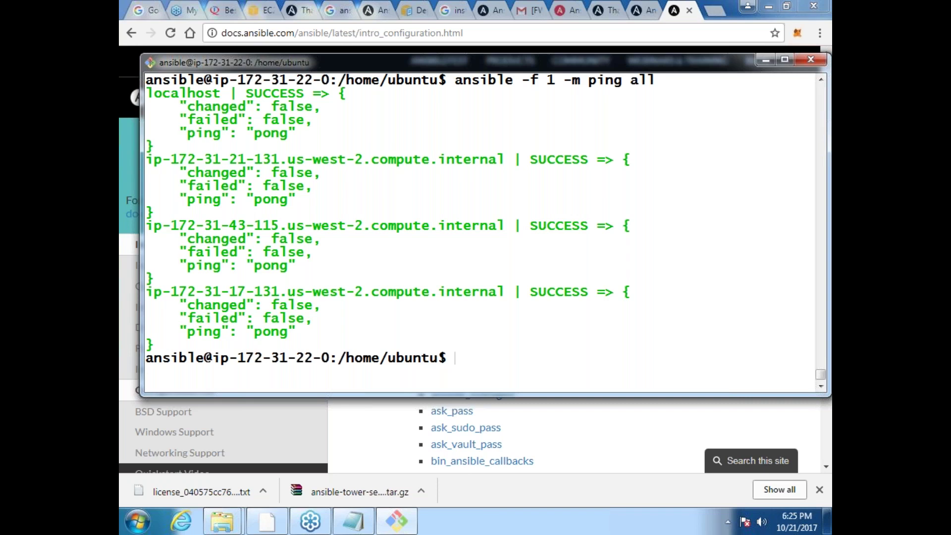
Step: Clear the terminal and run 'ls /etc/ansible/' to show ansible.cfg, hosts, hosts.orig and roles
key("ctrl+l")
type("vc")
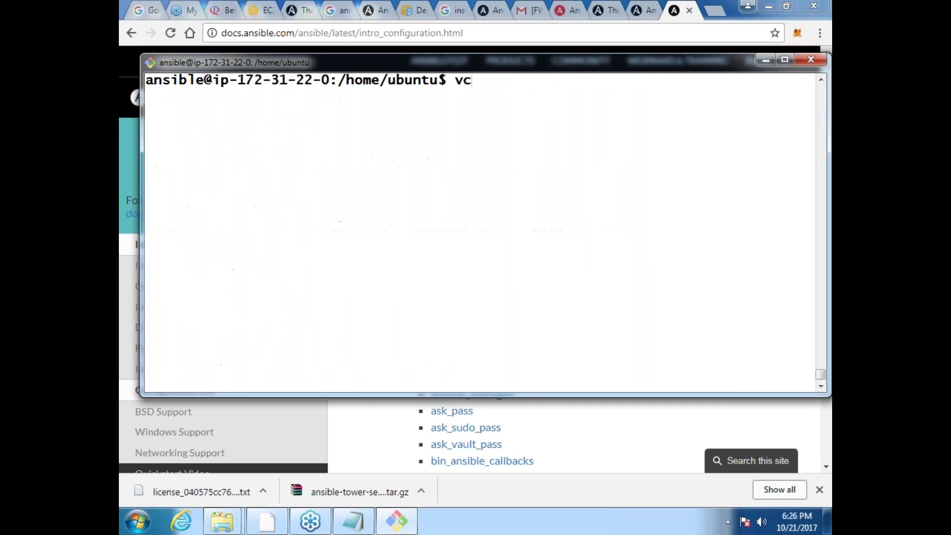
key("BackSpace")
key("BackSpace")
type("sudo -")
key("BackSpace")
key("BackSpace")
type("cd")
key("BackSpace")
key("BackSpace")
key("BackSpace")
key("BackSpace")
key("BackSpace")
key("BackSpace")
key("BackSpace")
type("ls /a")
key("BackSpace")
type("etc/ans")
key("Tab")
key("Return")
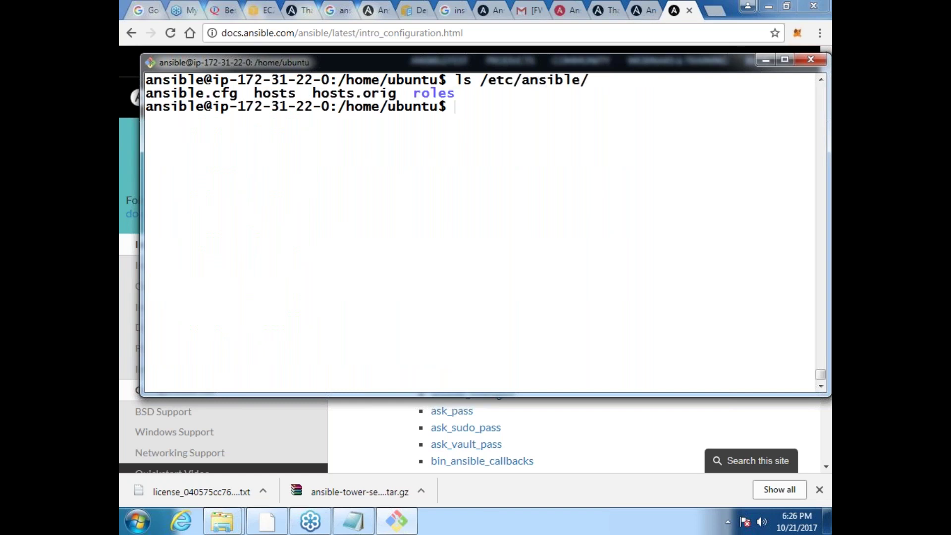
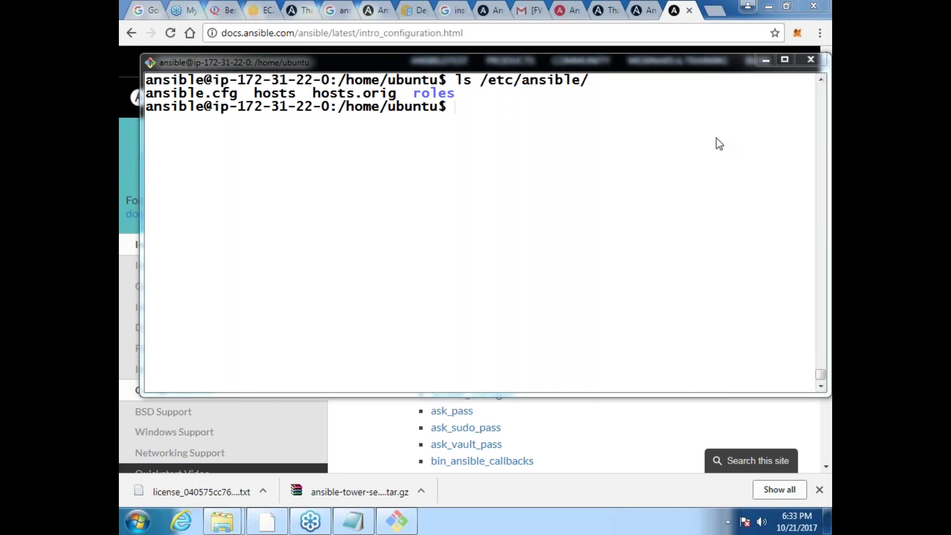
Step: Close all Chrome tabs to the right of the EC2 console tab
left_click(301, 11)
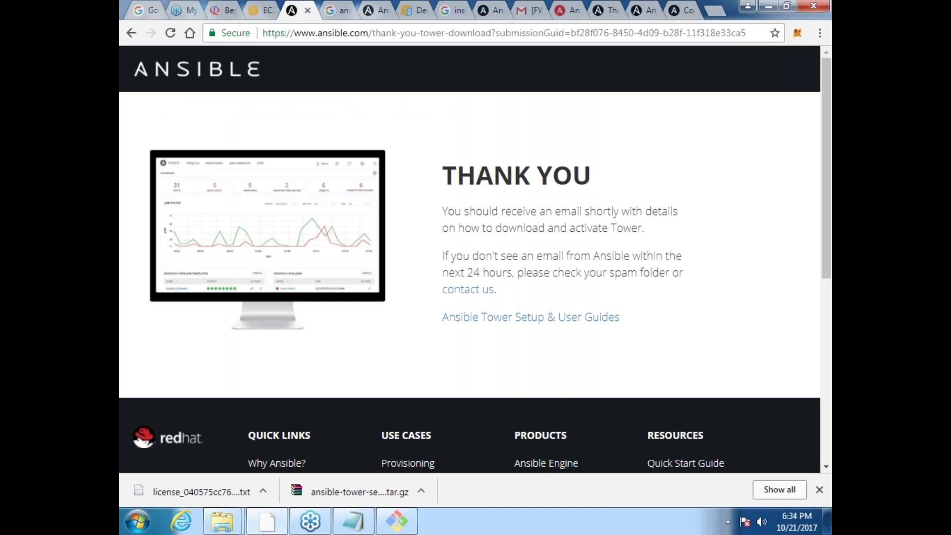
left_click(267, 11)
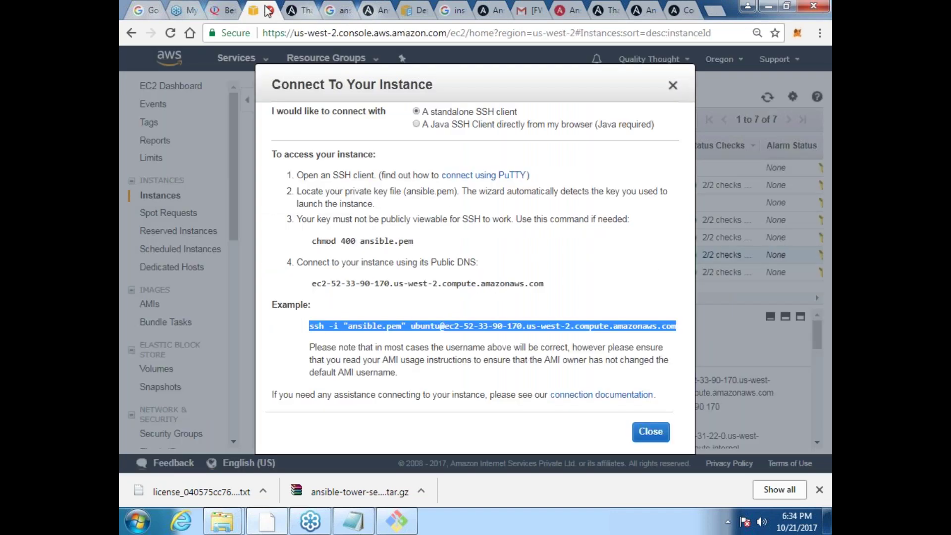
right_click(260, 13)
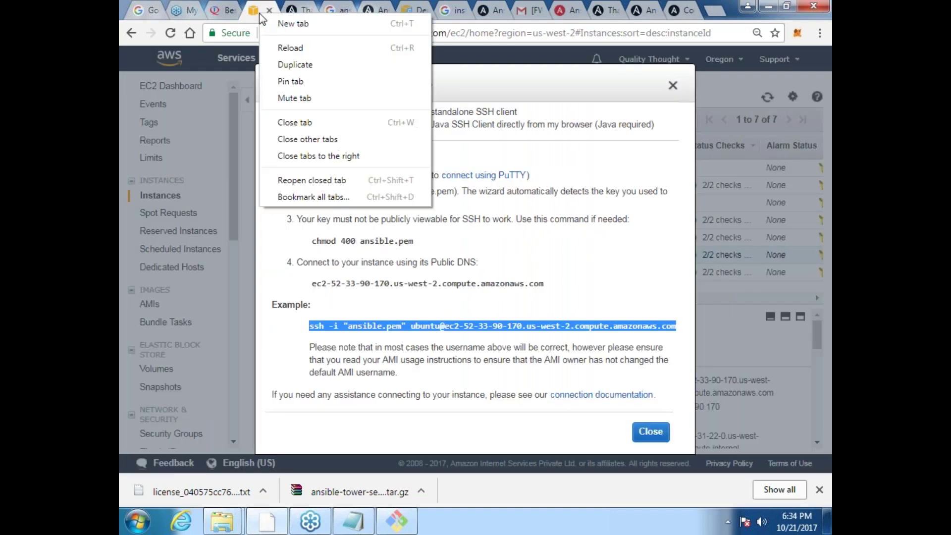
left_click(350, 156)
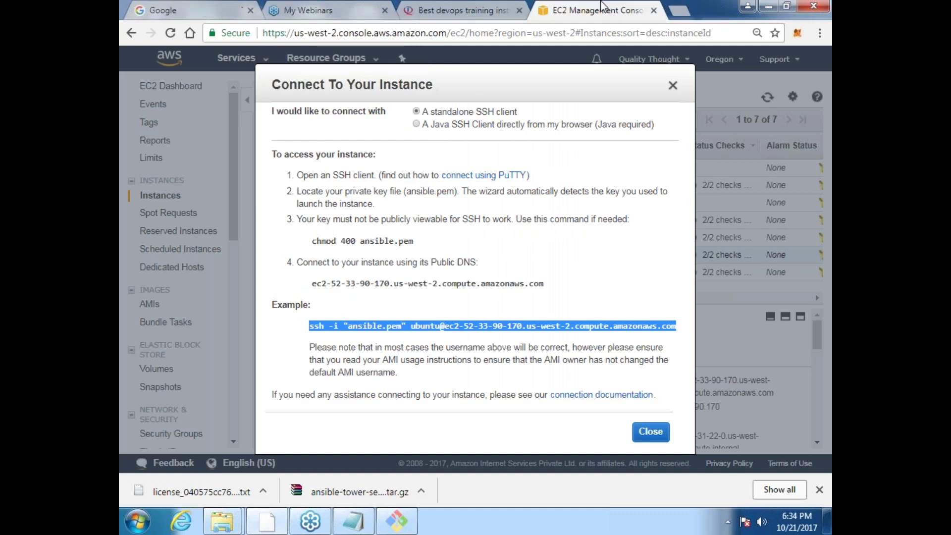
Step: Search Google for 'ansible dependencies in roles' and open the Ansible Roles documentation result
left_click(679, 13)
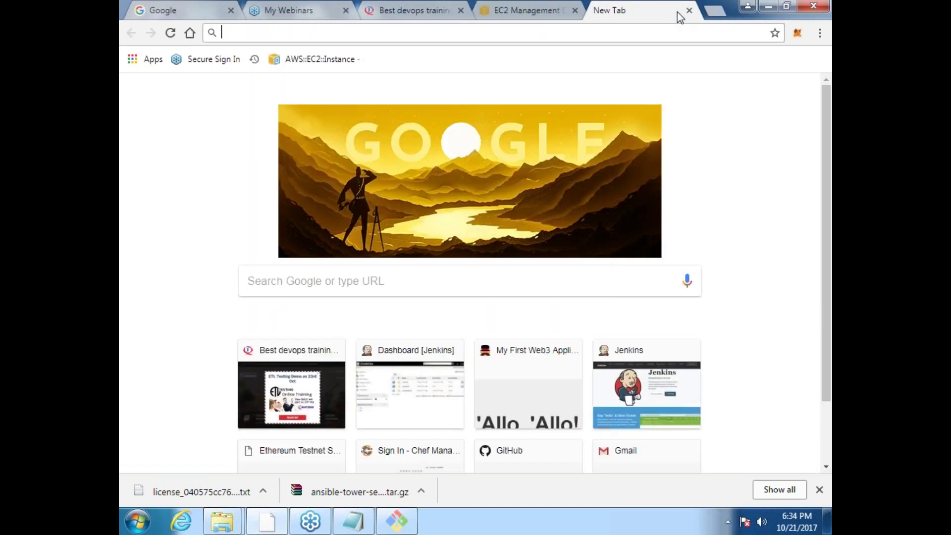
type("ansible depen")
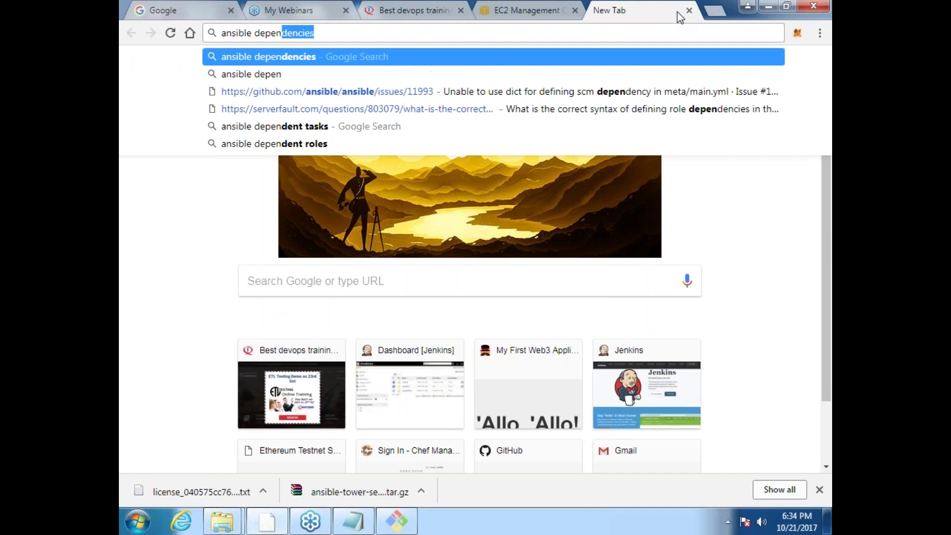
key("BackSpace")
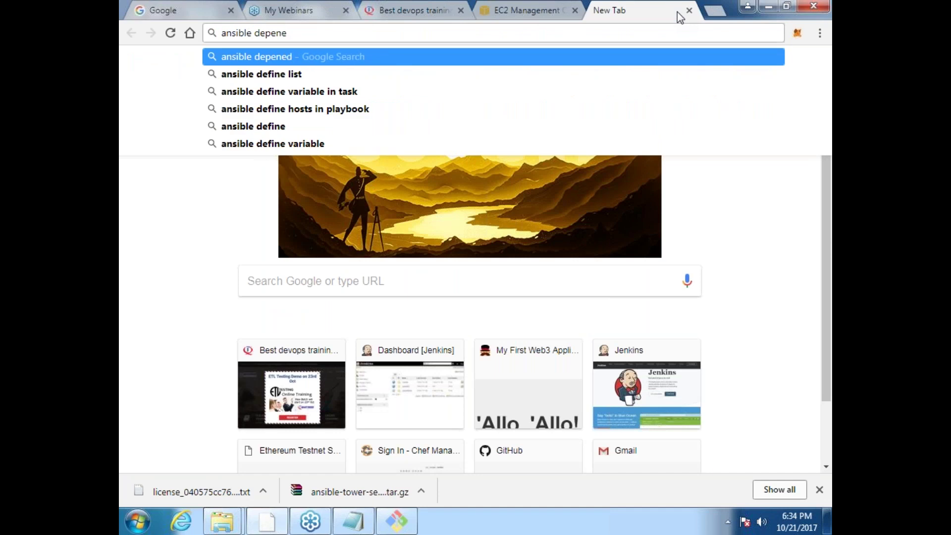
type("denci")
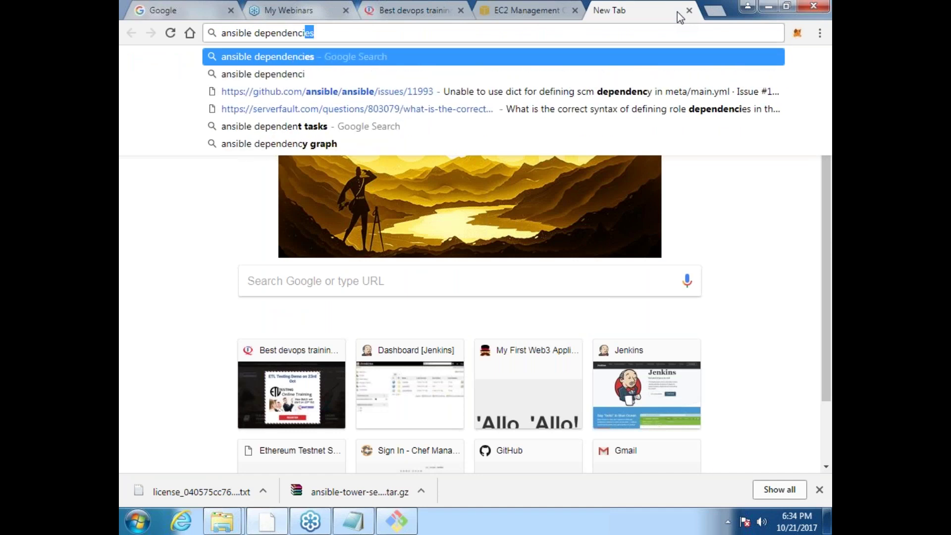
type("es in roles")
key("Return")
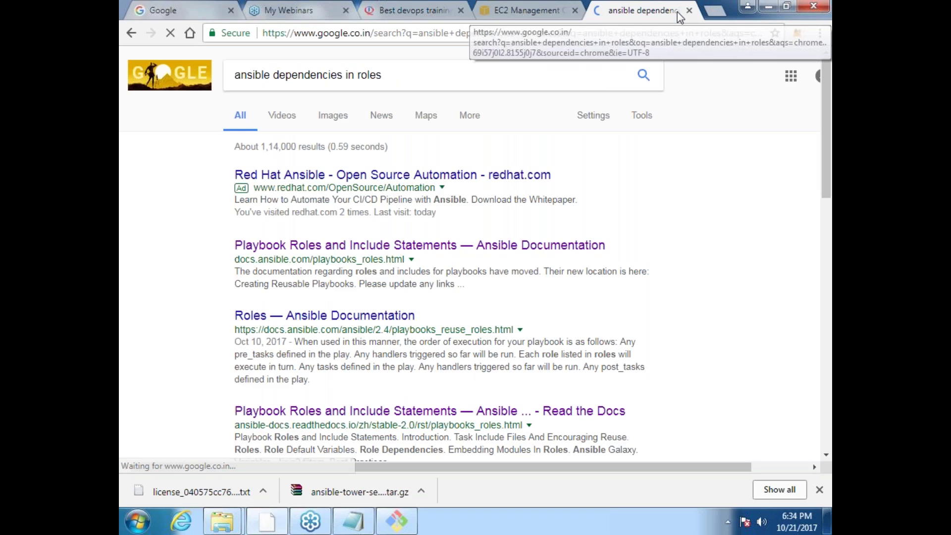
left_click(324, 316)
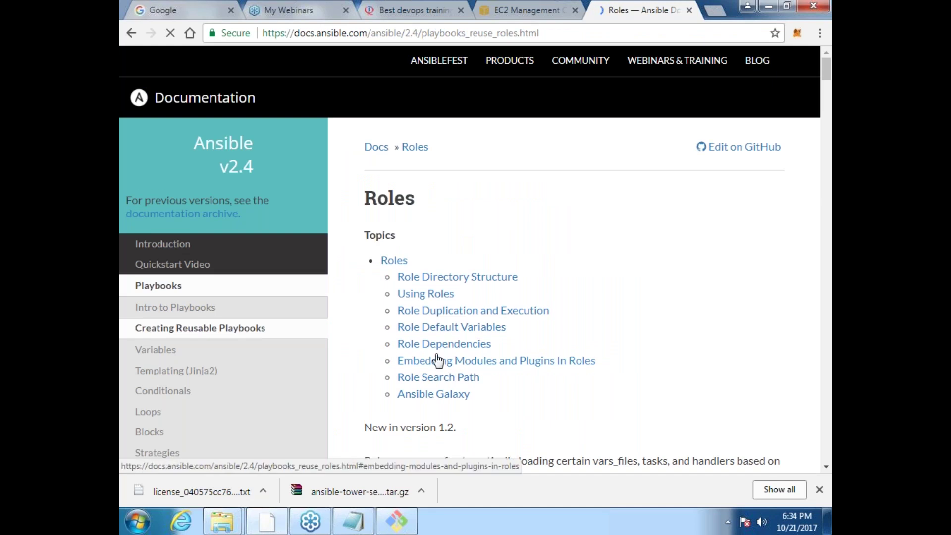
Step: Jump to the Role Dependencies section of the Ansible Roles page
left_click(439, 345)
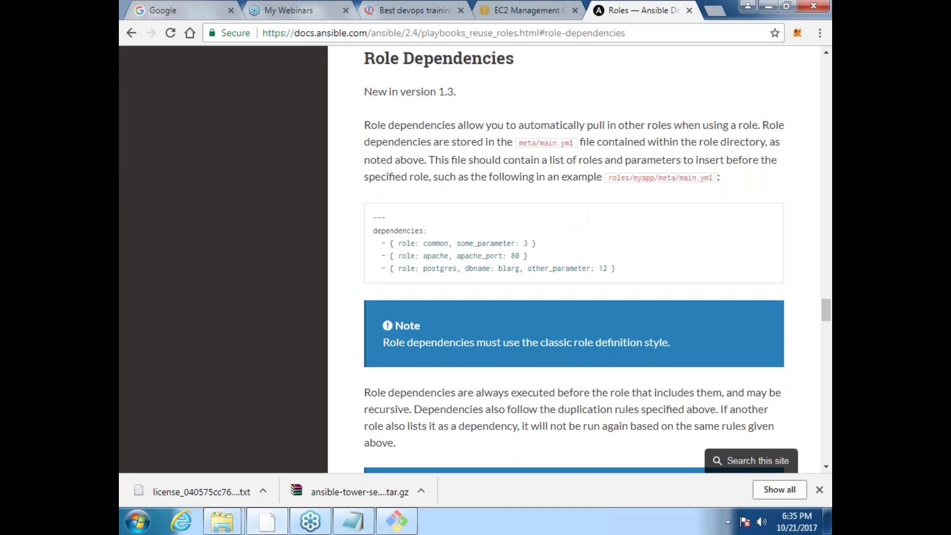
Step: Search Google for 'ansible samples' in a new tab and open the GitHub ansible-examples repository
left_click(715, 11)
type("a")
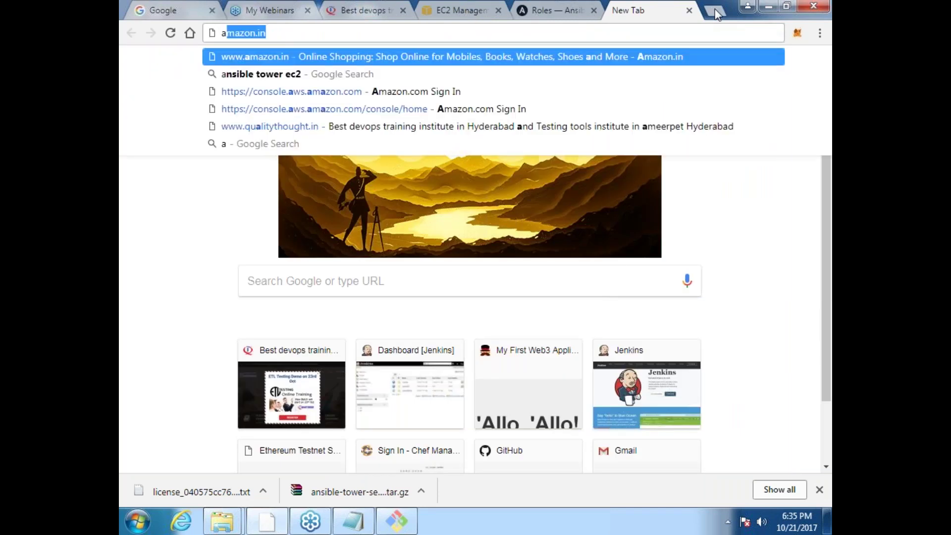
type("nsible sam")
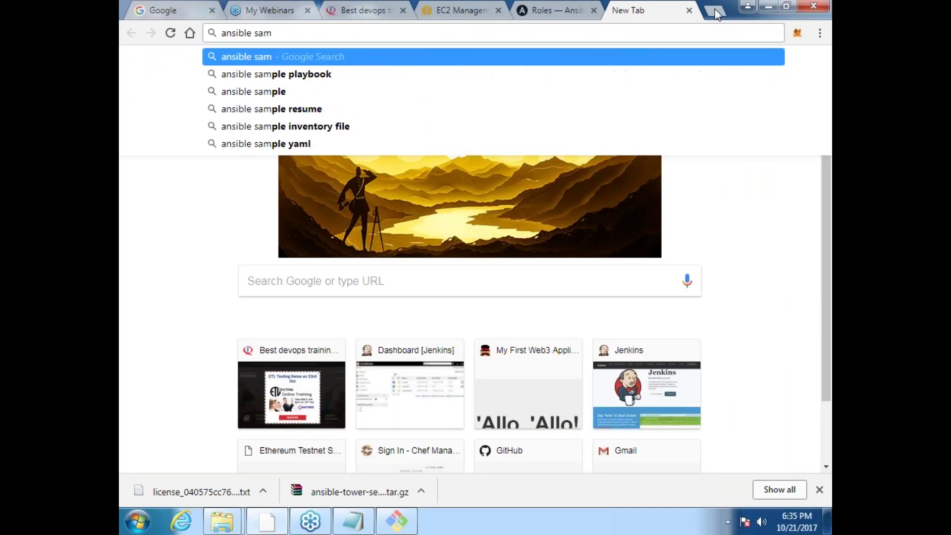
type("p;")
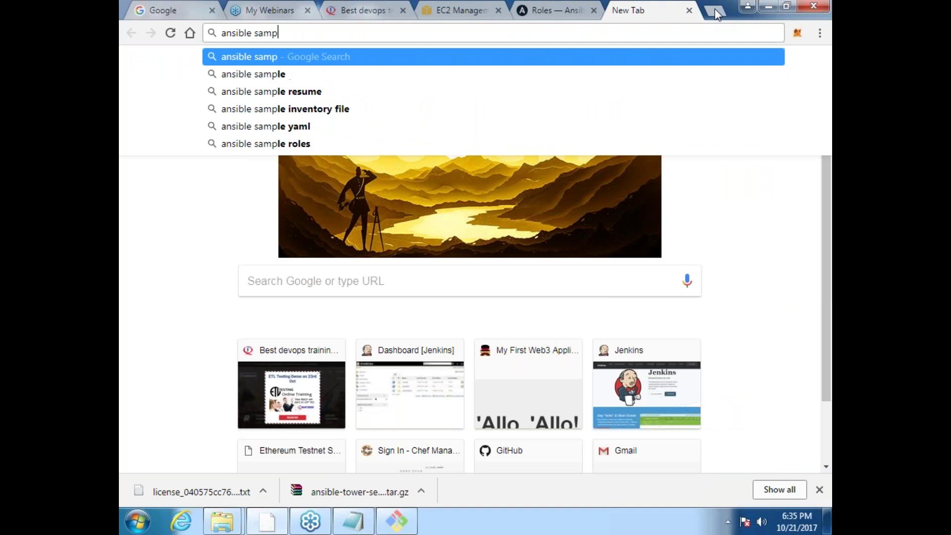
key("BackSpace")
type("les")
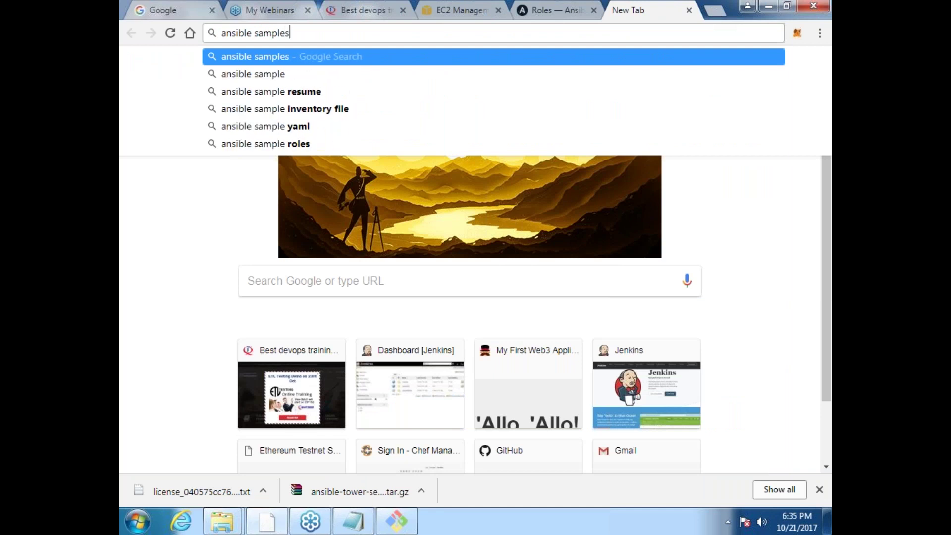
key("Return")
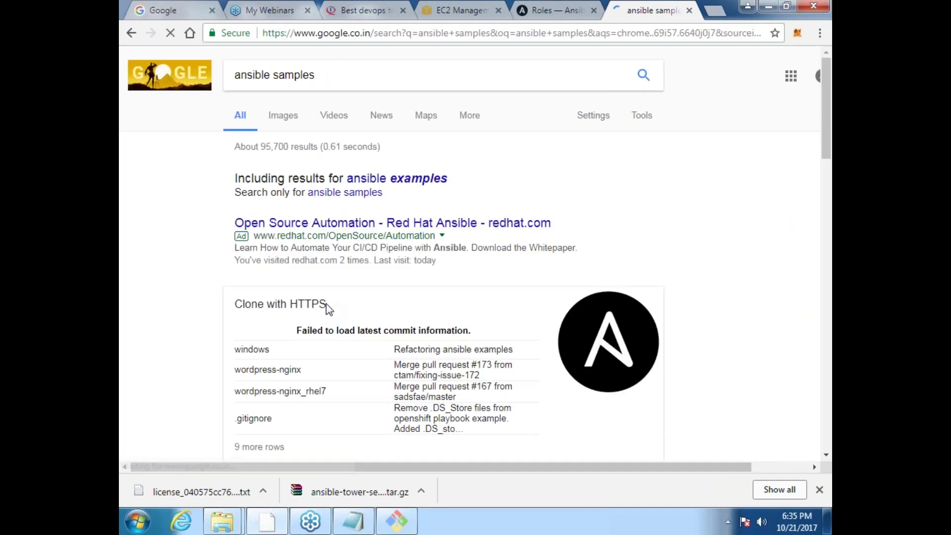
left_click(826, 456)
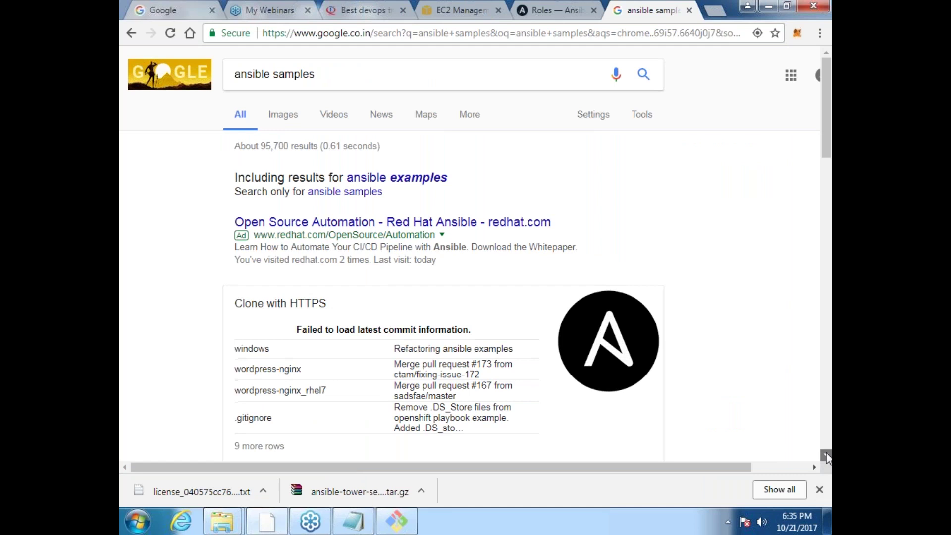
scroll(826, 457, "down", 4)
left_click(431, 250)
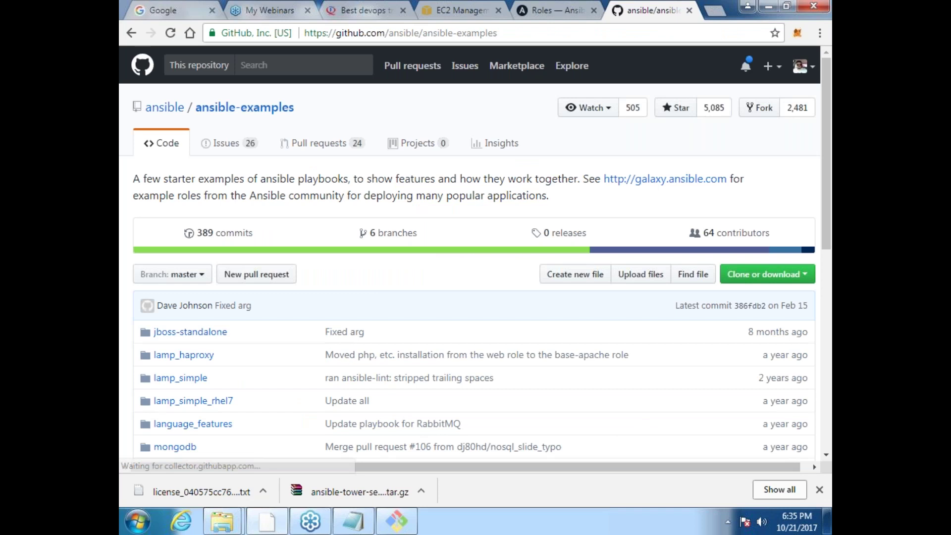
Step: Browse the wordpress-nginx_rhel7 example's roles: common, mariadb, nginx, php-fpm and wordpress
scroll(470, 268, "down", 1)
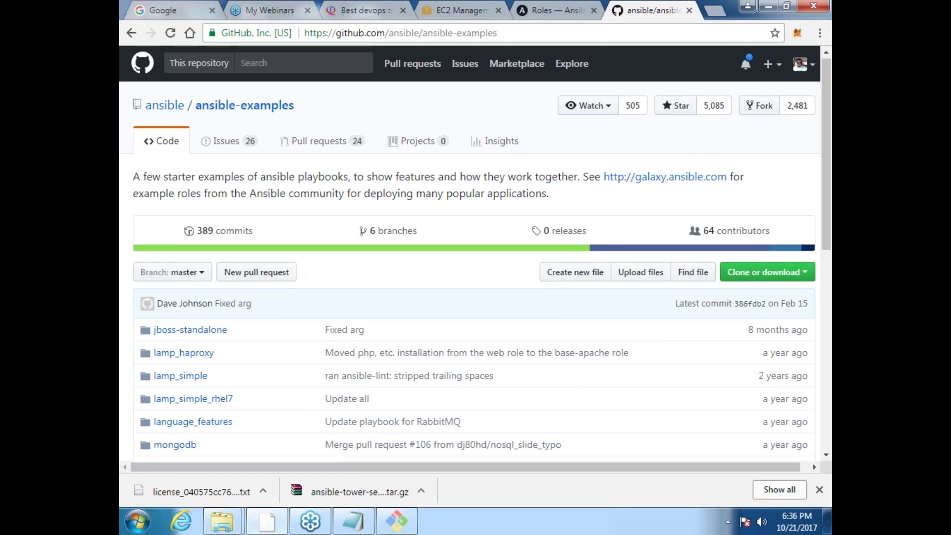
scroll(474, 253, "down", 4)
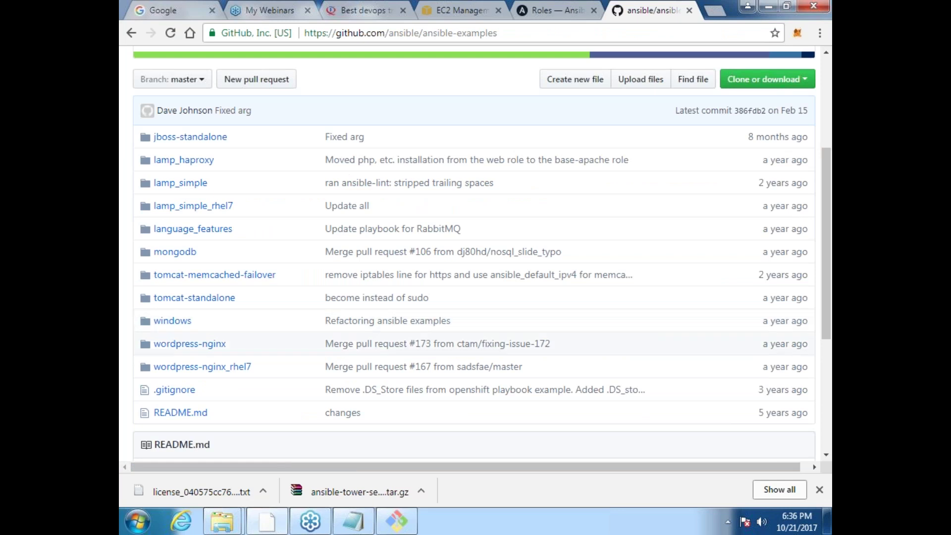
left_click(203, 366)
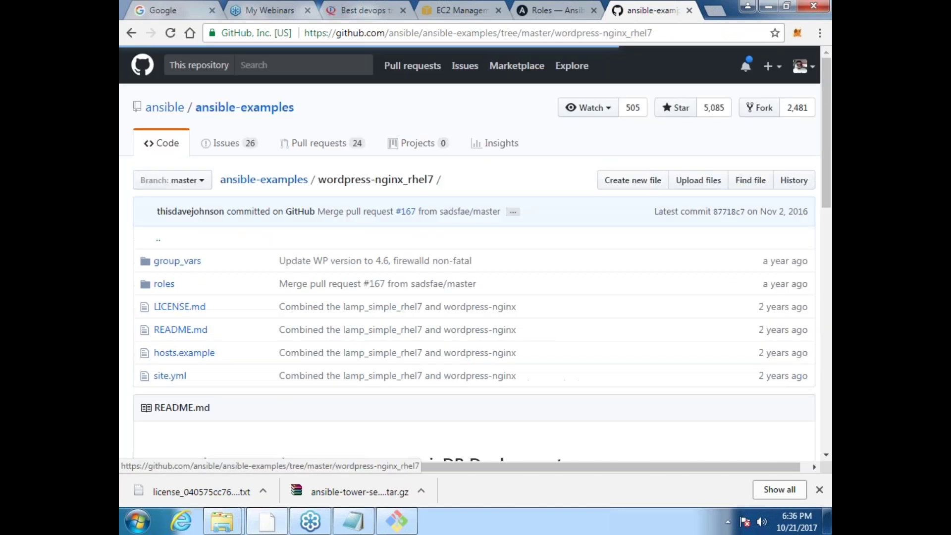
left_click(164, 284)
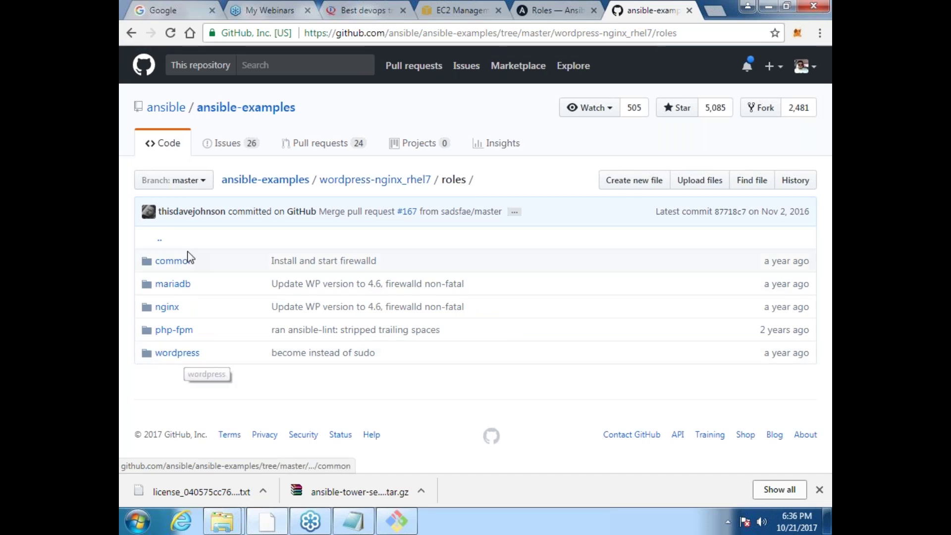
left_click(188, 259)
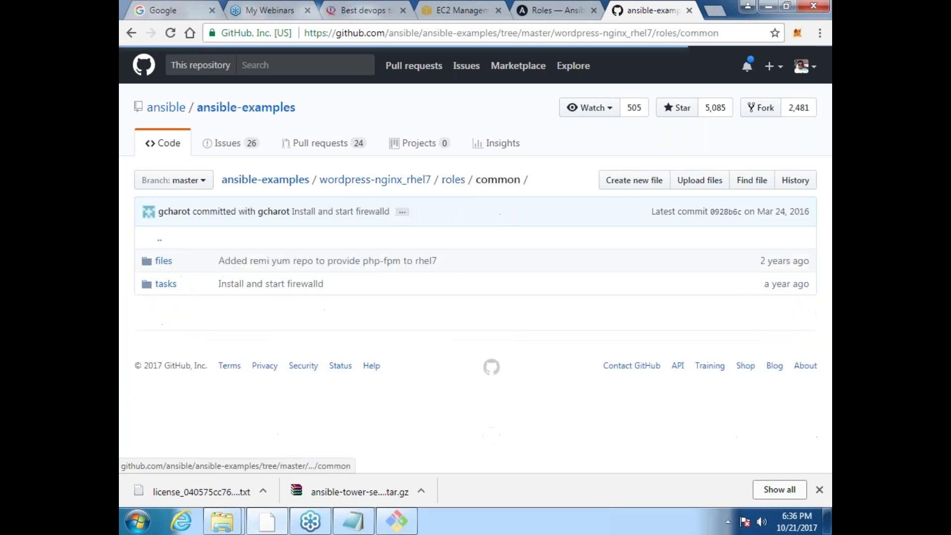
left_click(131, 33)
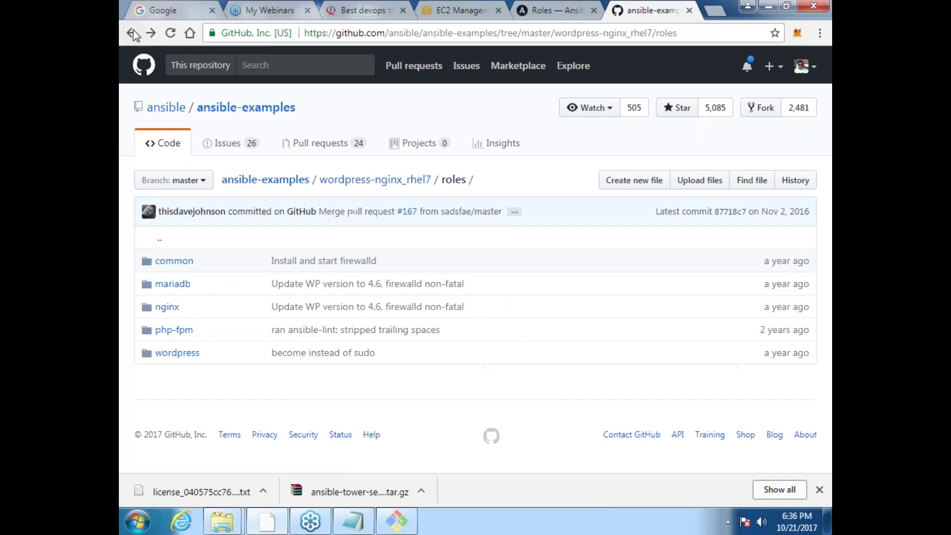
left_click(188, 286)
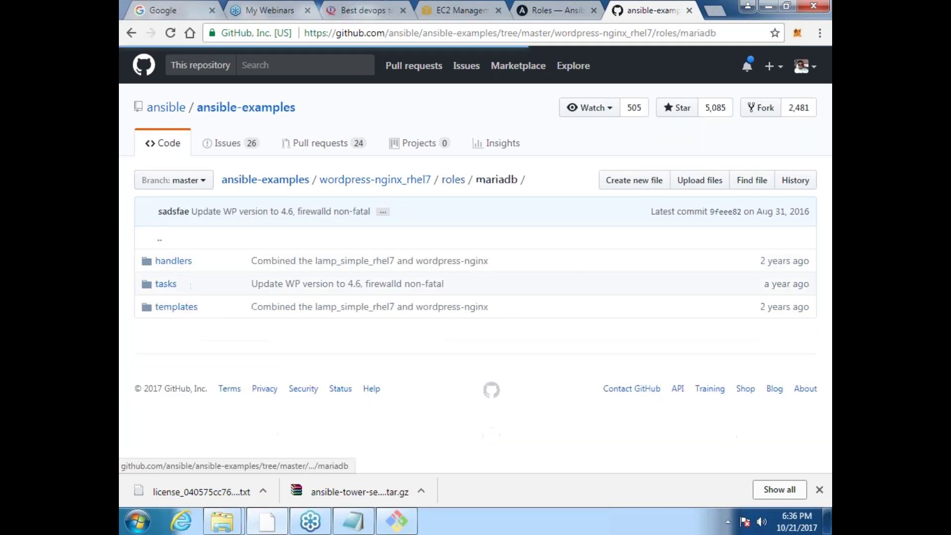
left_click(132, 34)
left_click(167, 307)
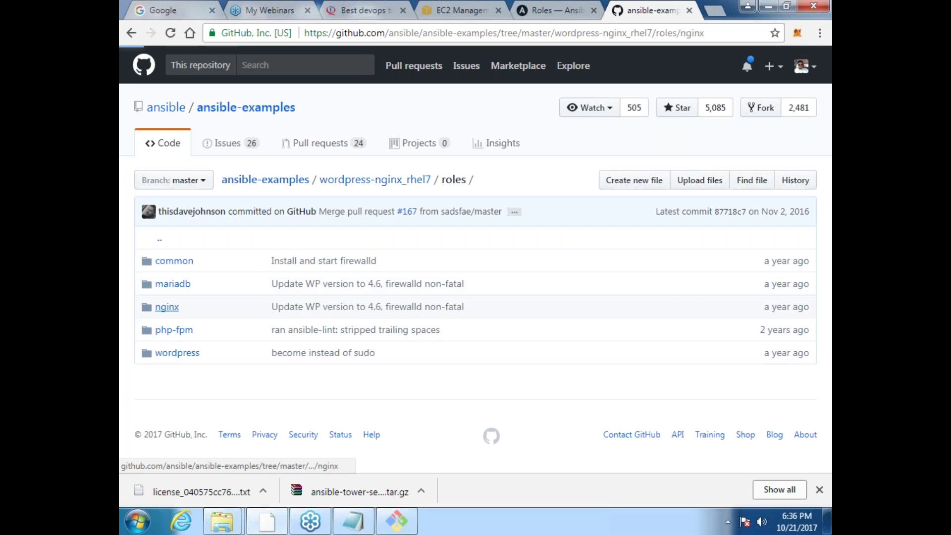
left_click(132, 33)
left_click(174, 331)
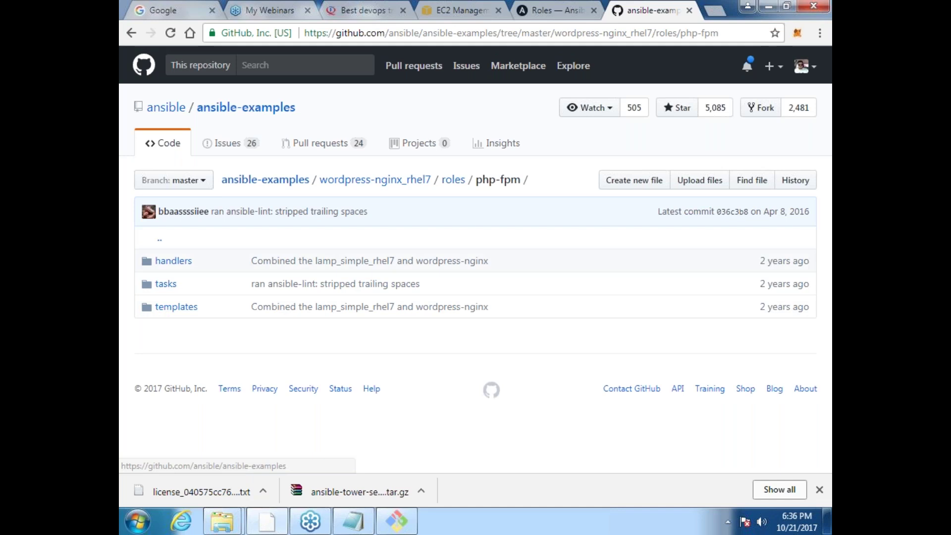
left_click(131, 34)
left_click(178, 352)
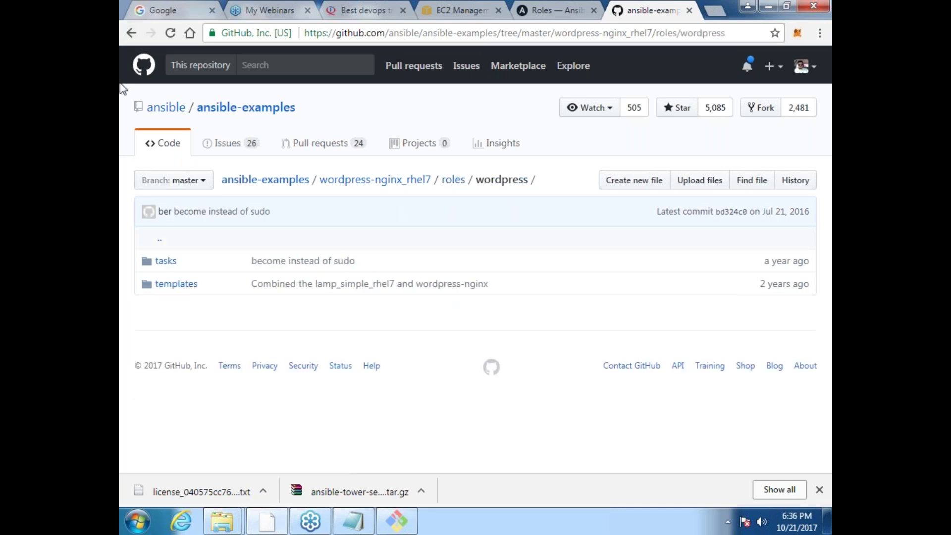
left_click(131, 34)
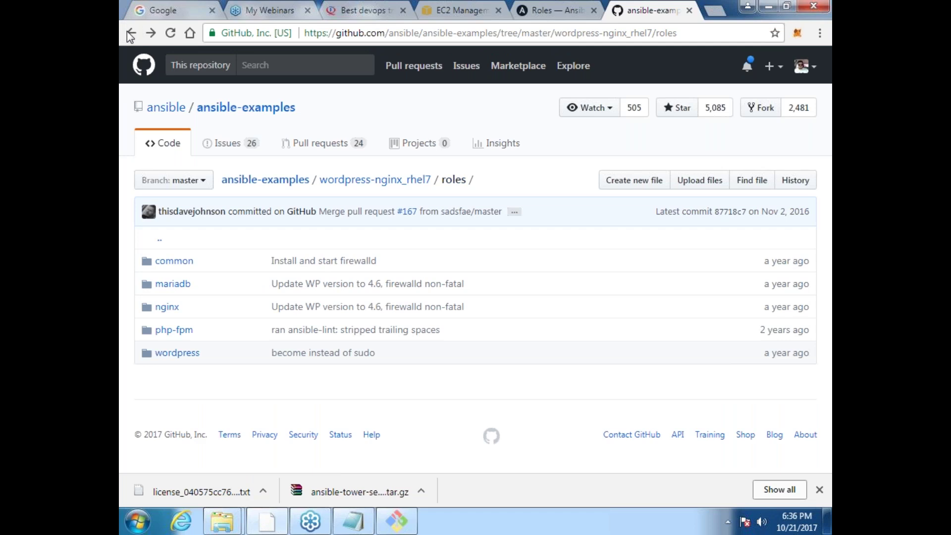
Step: Return to the repository root and open the lamp_haproxy example's roles folder
left_click(131, 34)
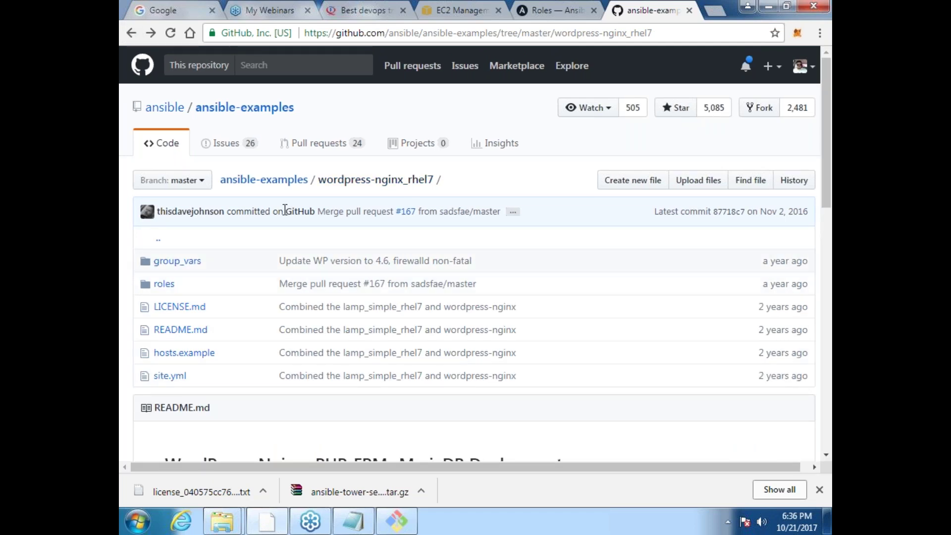
left_click(281, 184)
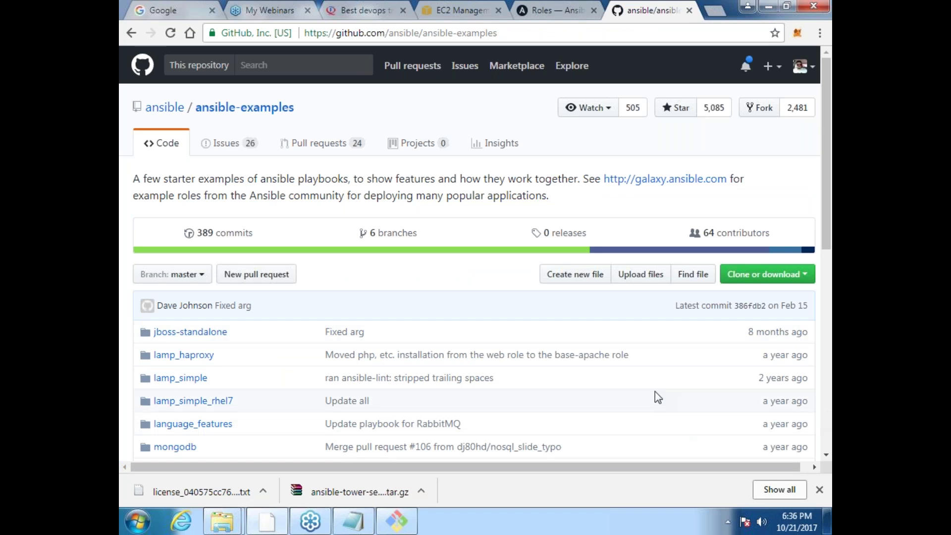
left_click(184, 355)
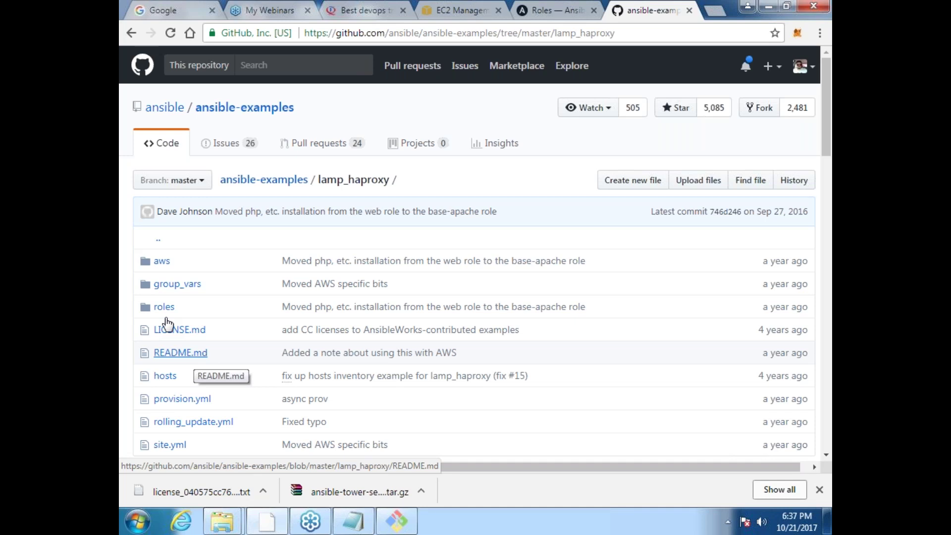
left_click(164, 307)
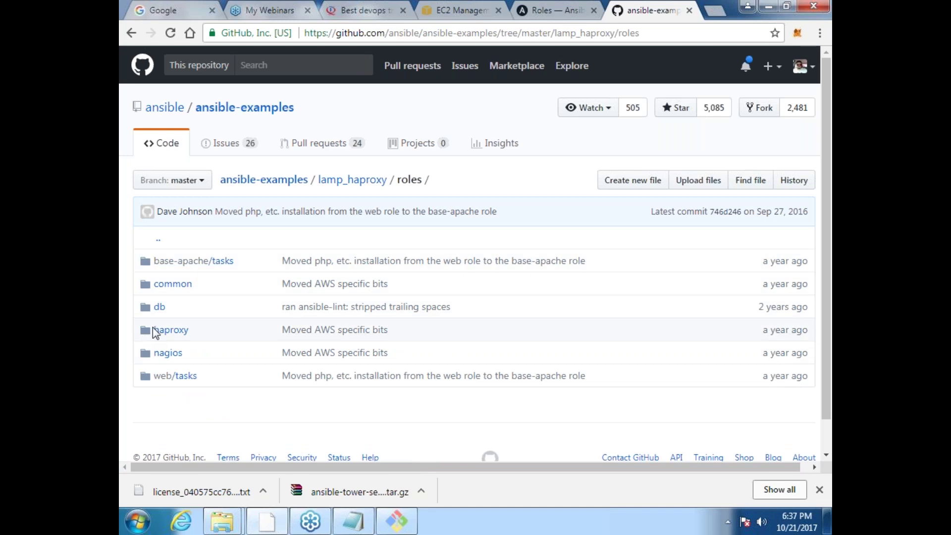
Step: Inspect the lamp_haproxy haproxy role, then read the site.yml playbook to its end
left_click(153, 329)
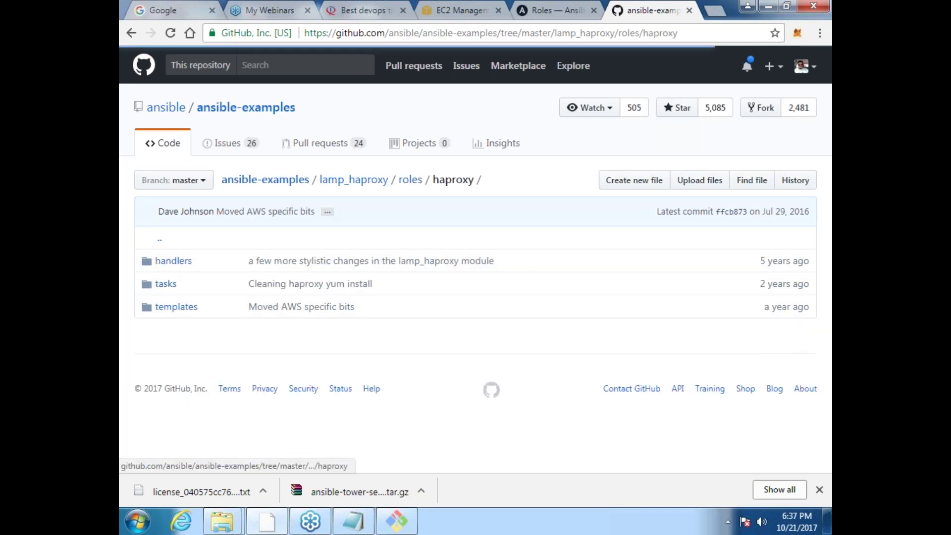
left_click(132, 34)
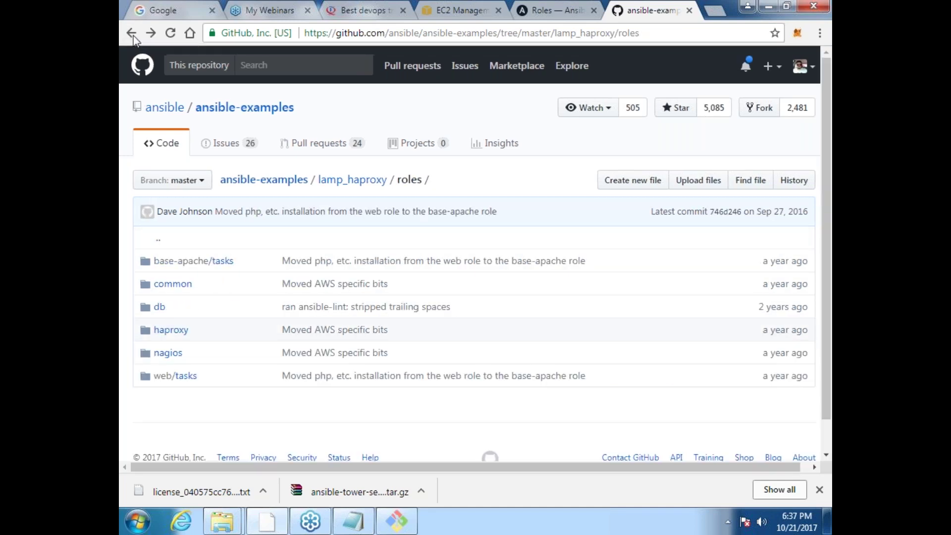
left_click(133, 35)
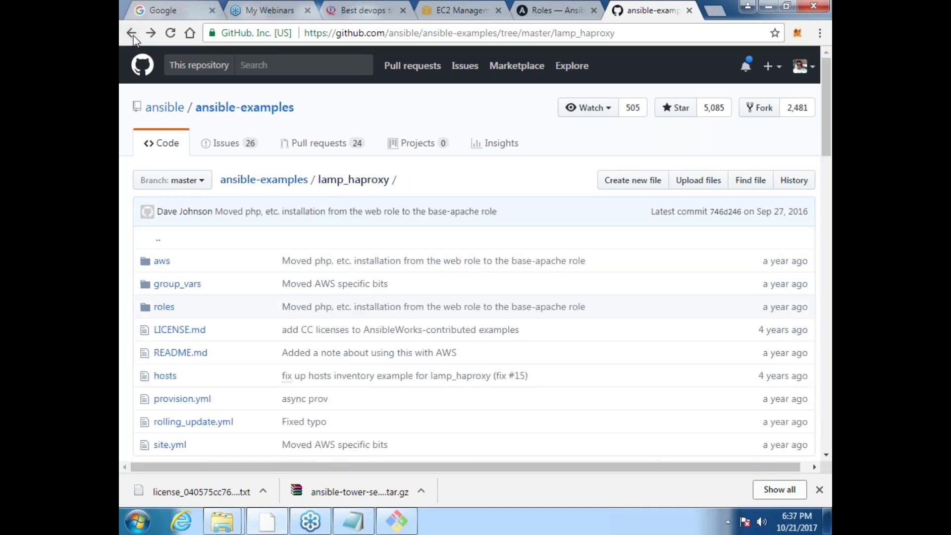
left_click(169, 445)
scroll(179, 446, "down", 1)
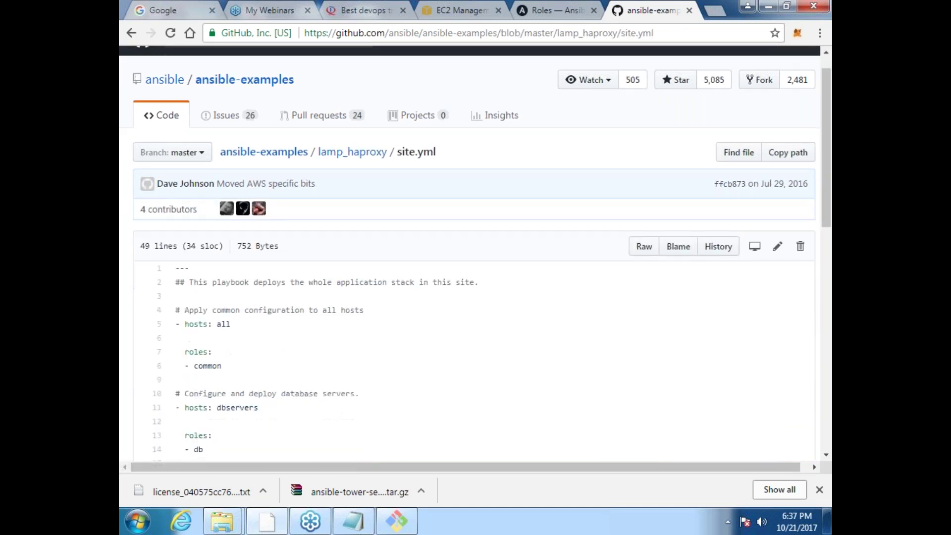
scroll(475, 254, "down", 8)
scroll(524, 274, "down", 13)
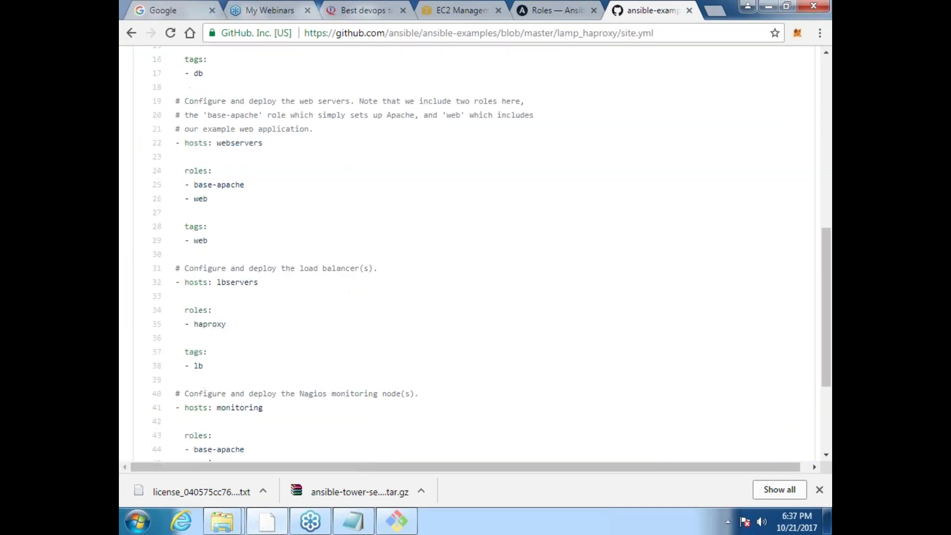
left_click(713, 10)
Step: Search Google for 'ansible galaxy usage' and open the 'Using Ansible Galaxy' blog post
type("ansib")
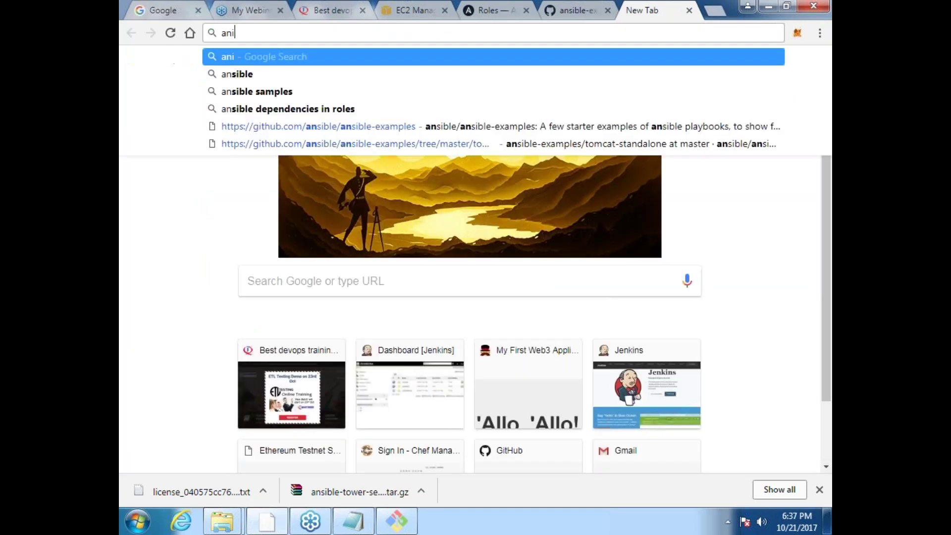
key("BackSpace")
key("BackSpace")
key("BackSpace")
type("is")
key("BackSpace")
key("BackSpace")
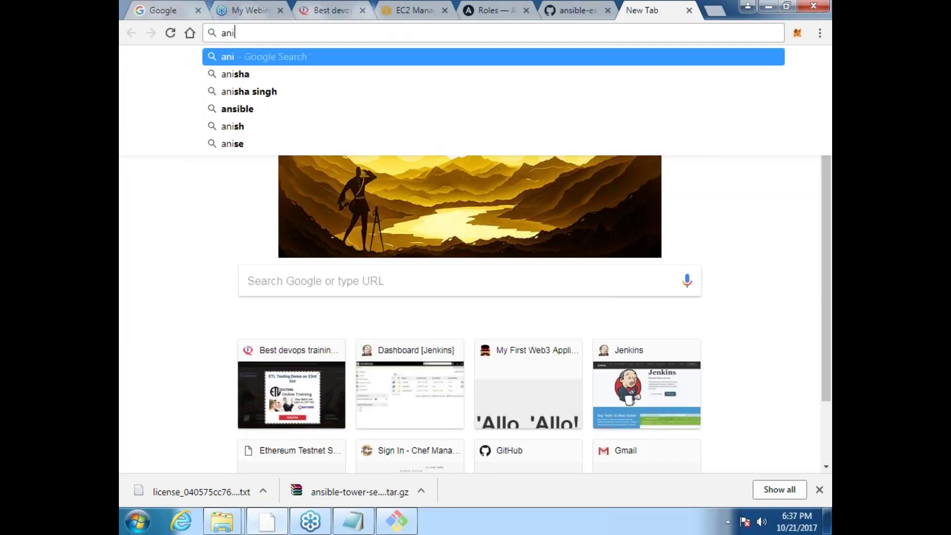
type("s")
type("ub")
key("BackSpace")
key("BackSpace")
type("i")
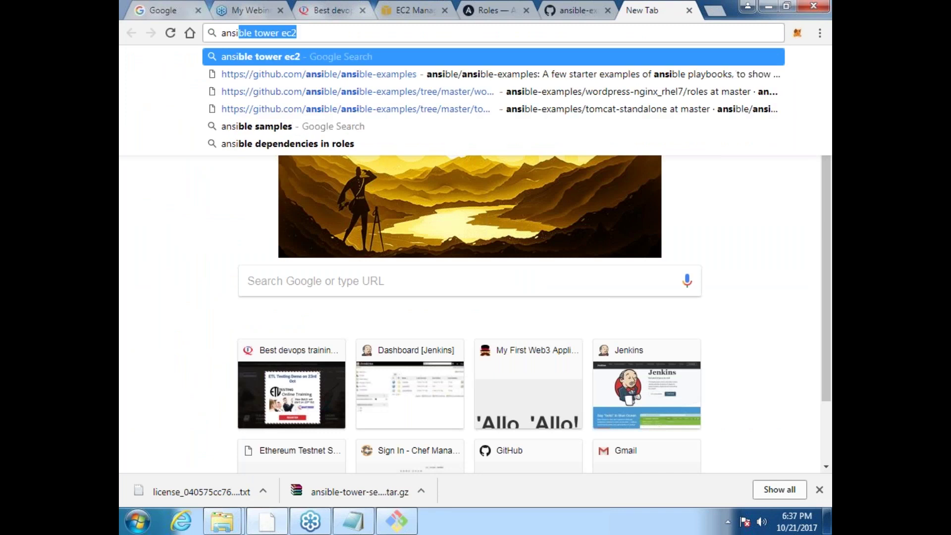
type("ble g")
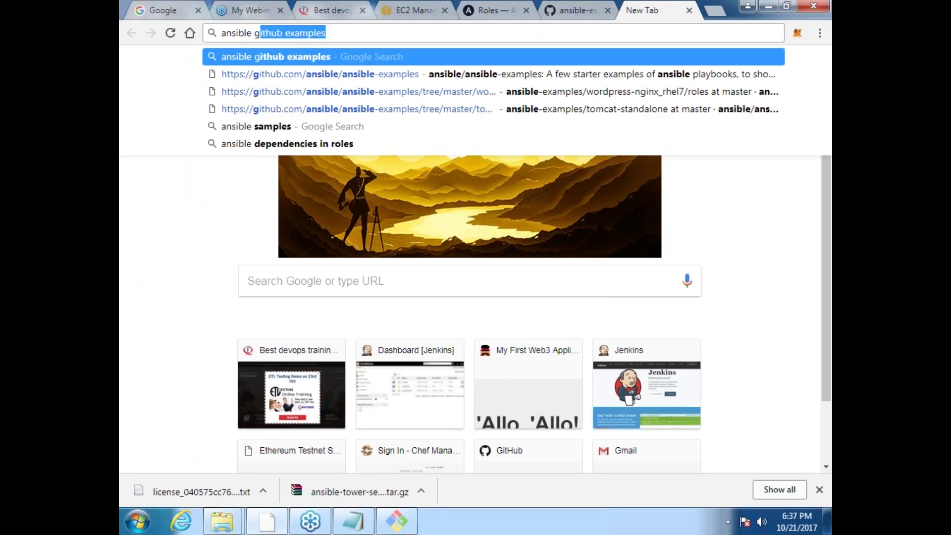
type("alaxy ")
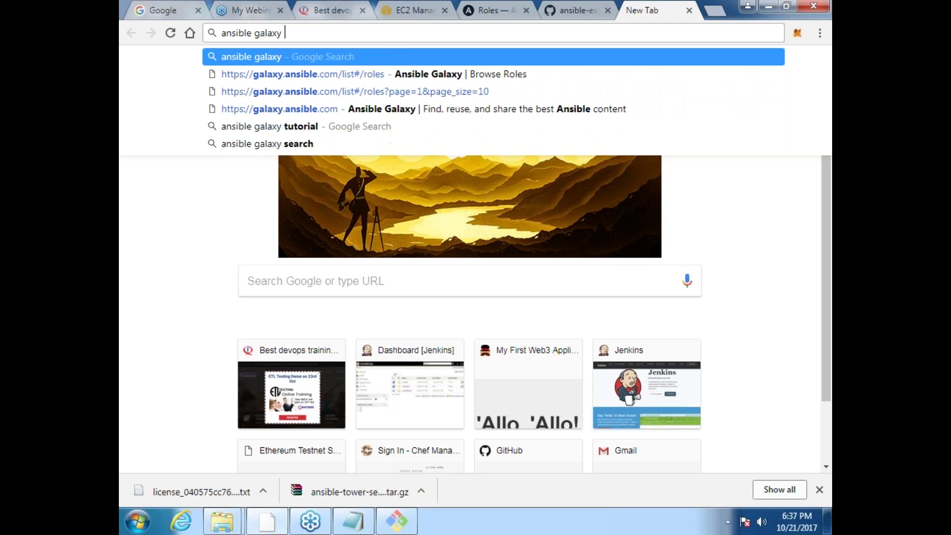
type("usage")
key("Return")
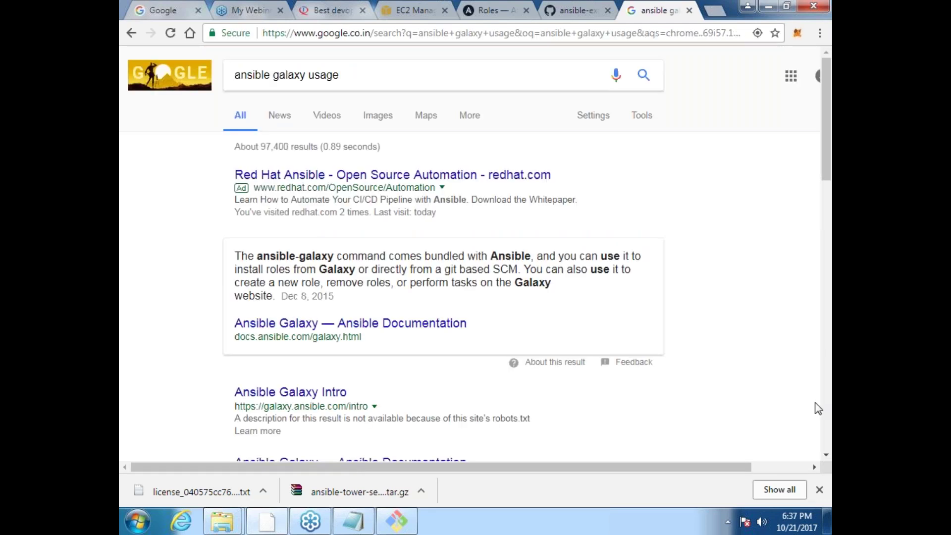
left_click(826, 455)
left_click(827, 455)
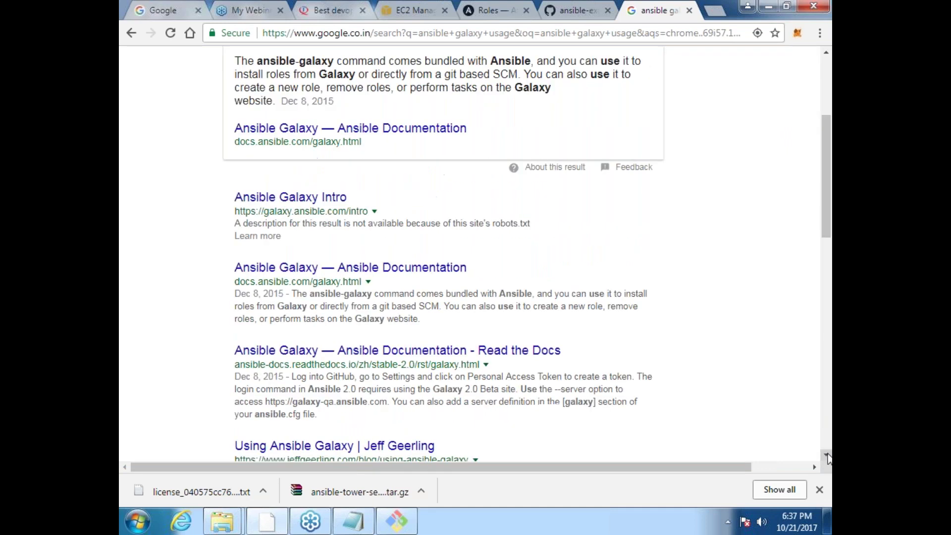
left_click(827, 455)
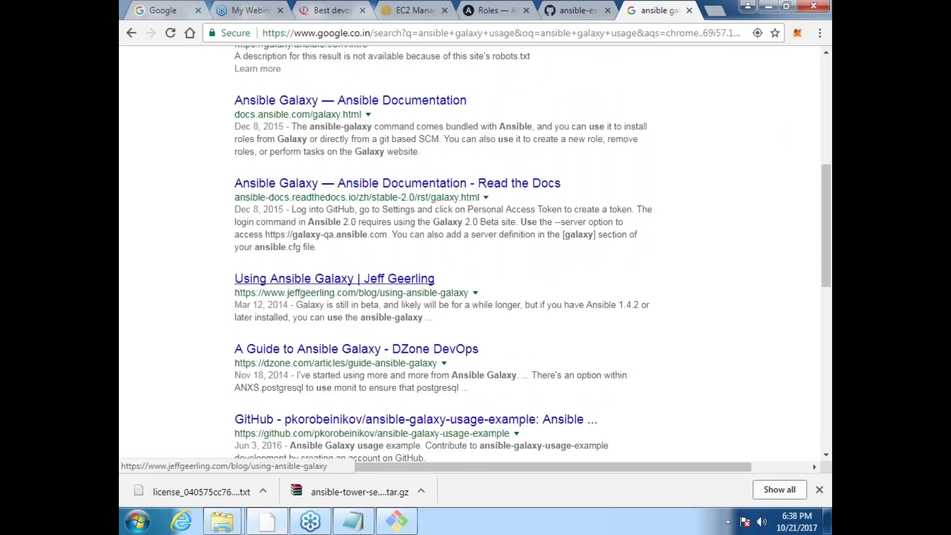
left_click(335, 279)
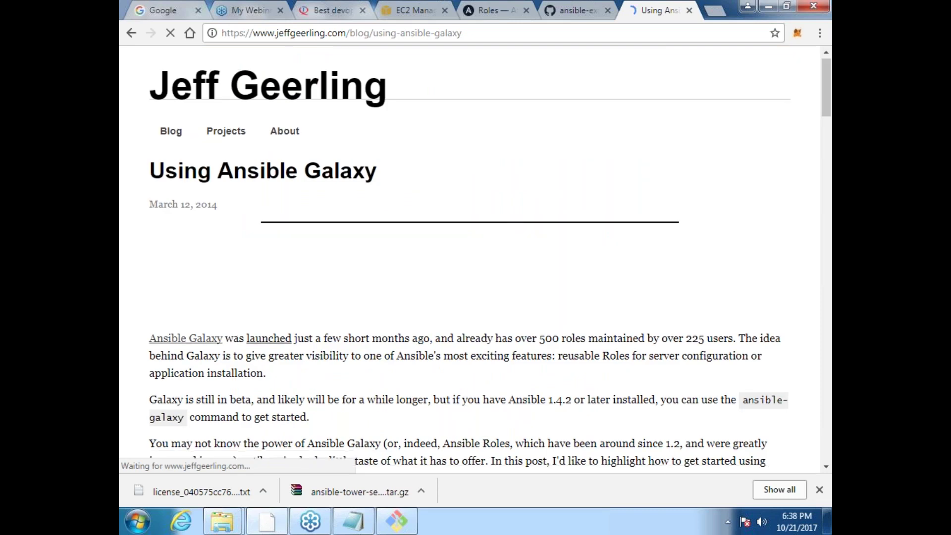
Step: Read through the Using Ansible Galaxy post, return to the Google results, and show the desktop
scroll(470, 258, "down", 4)
scroll(471, 258, "down", 3)
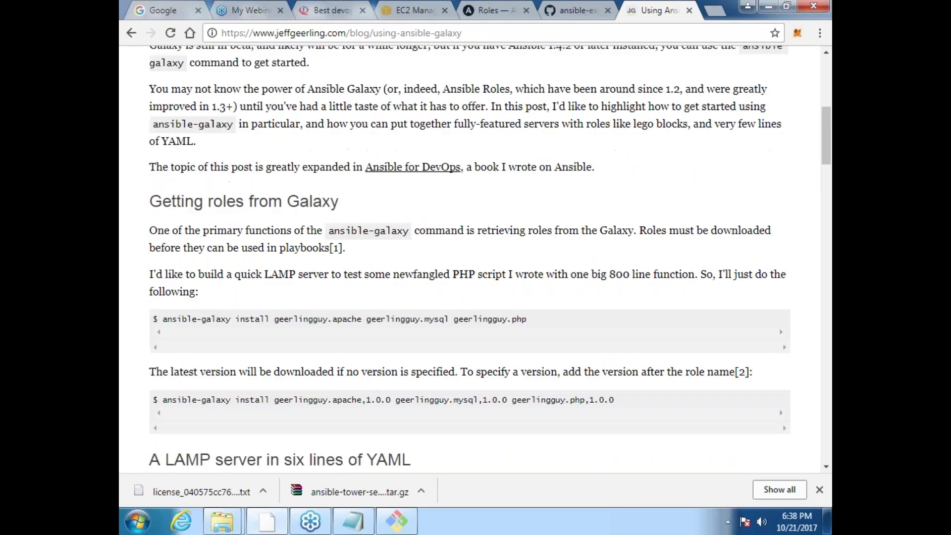
scroll(470, 257, "down", 2)
scroll(471, 258, "down", 1)
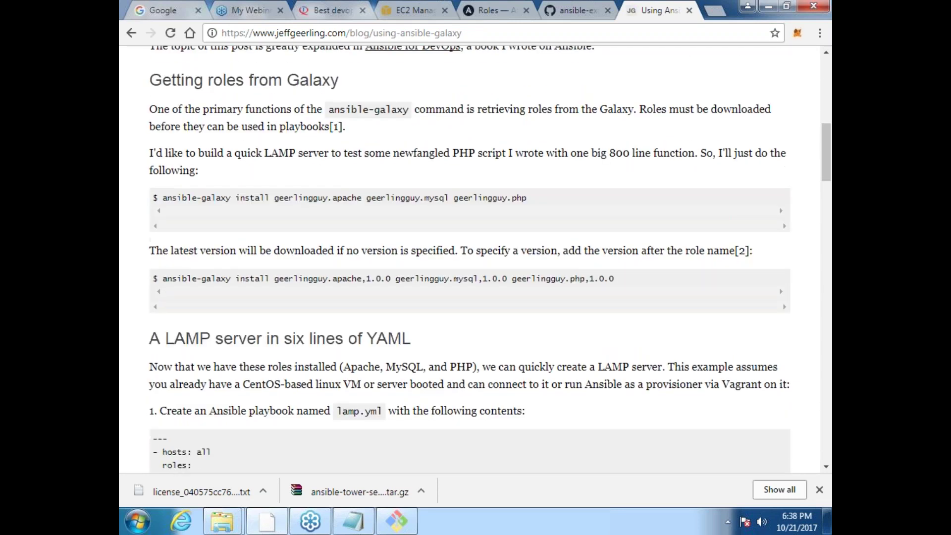
scroll(470, 258, "down", 2)
scroll(470, 258, "down", 3)
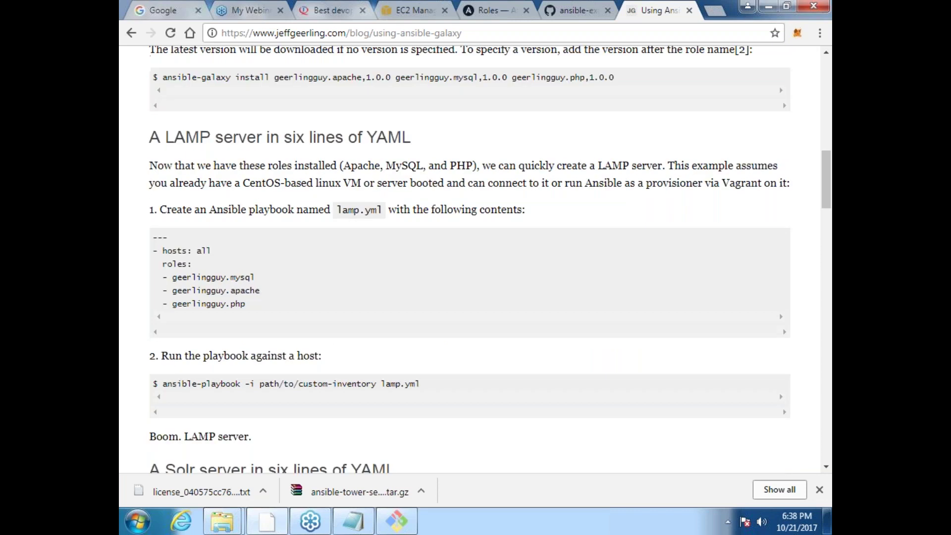
scroll(471, 257, "down", 2)
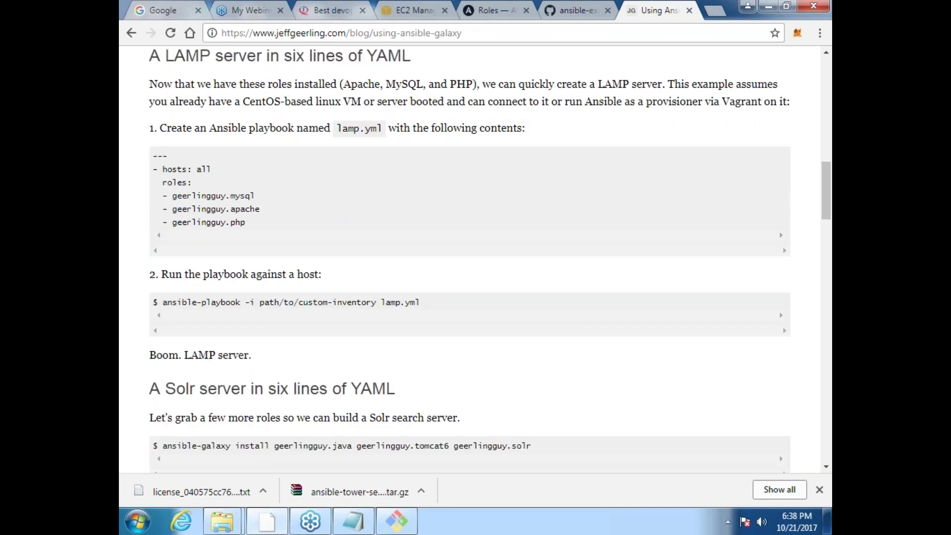
scroll(471, 257, "down", 4)
scroll(471, 257, "down", 1)
scroll(471, 257, "down", 2)
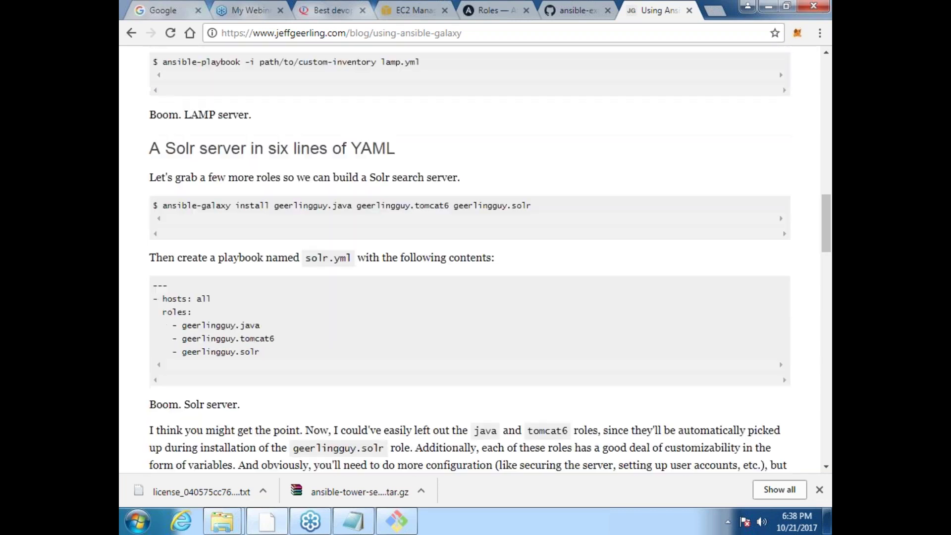
scroll(470, 258, "down", 1)
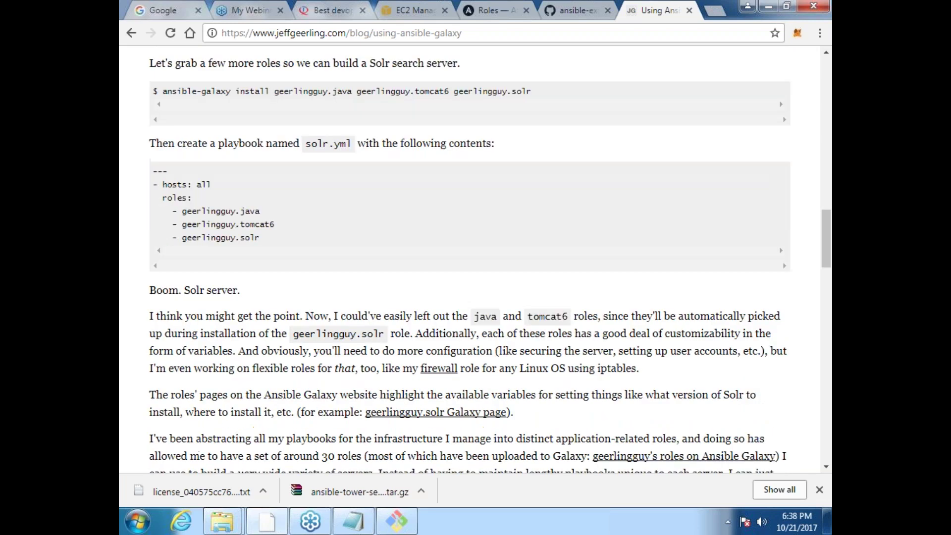
scroll(470, 258, "down", 10)
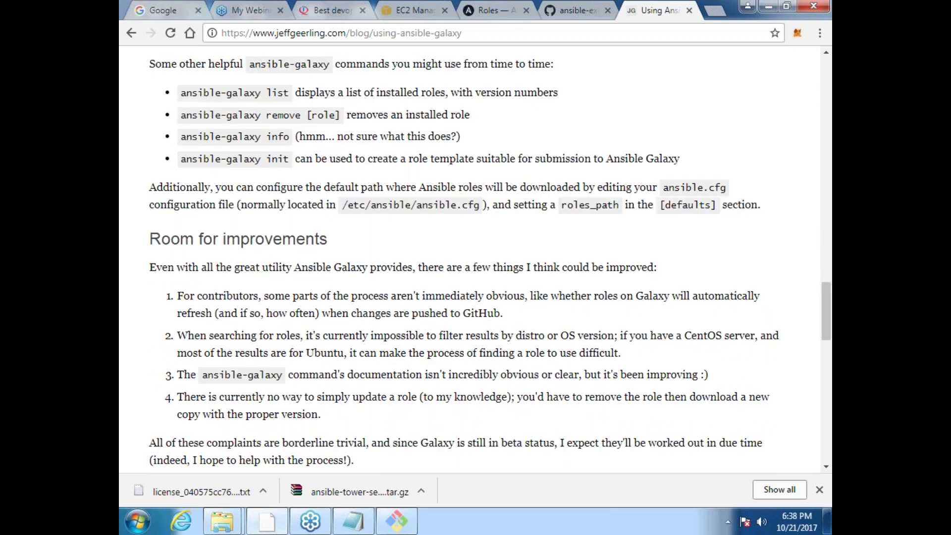
scroll(470, 258, "down", 1)
scroll(470, 257, "down", 2)
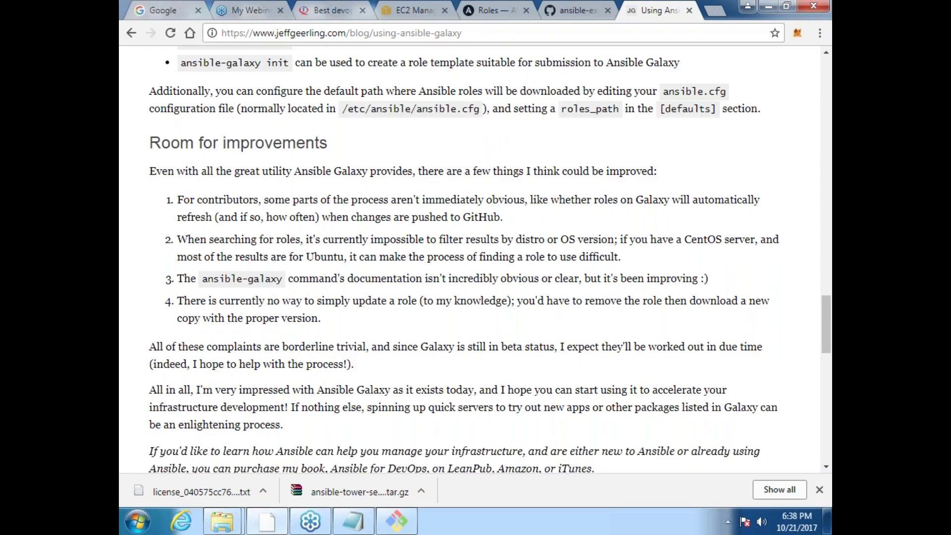
scroll(471, 258, "down", 5)
scroll(471, 258, "down", 3)
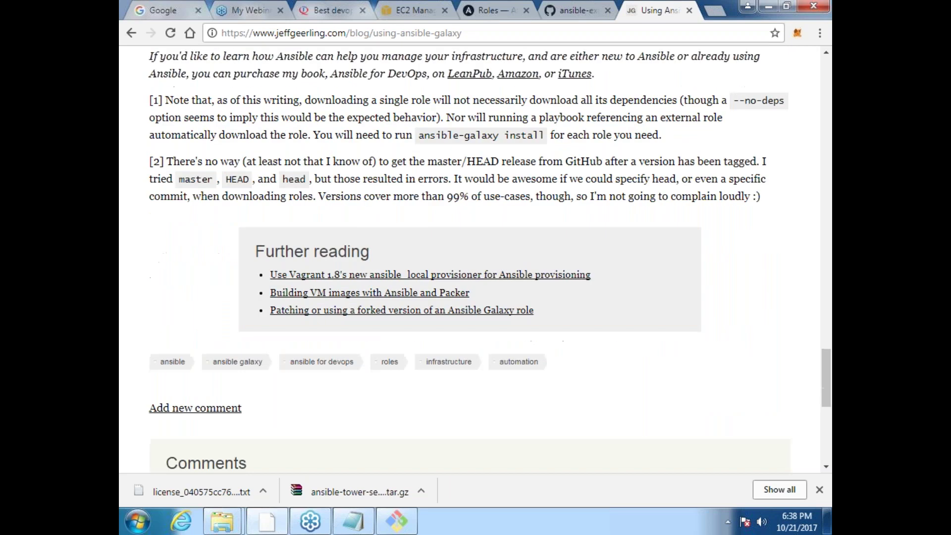
scroll(471, 258, "down", 3)
scroll(470, 258, "up", 3)
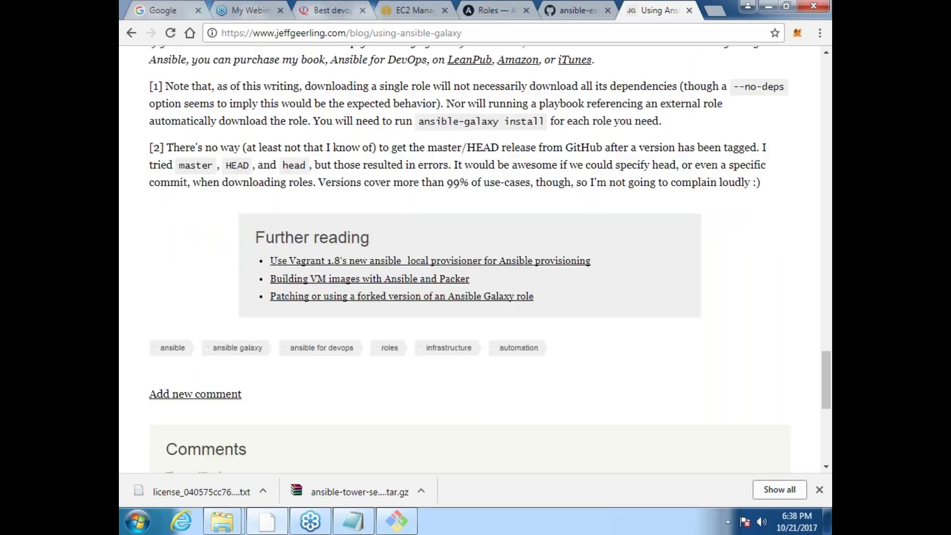
scroll(471, 258, "up", 7)
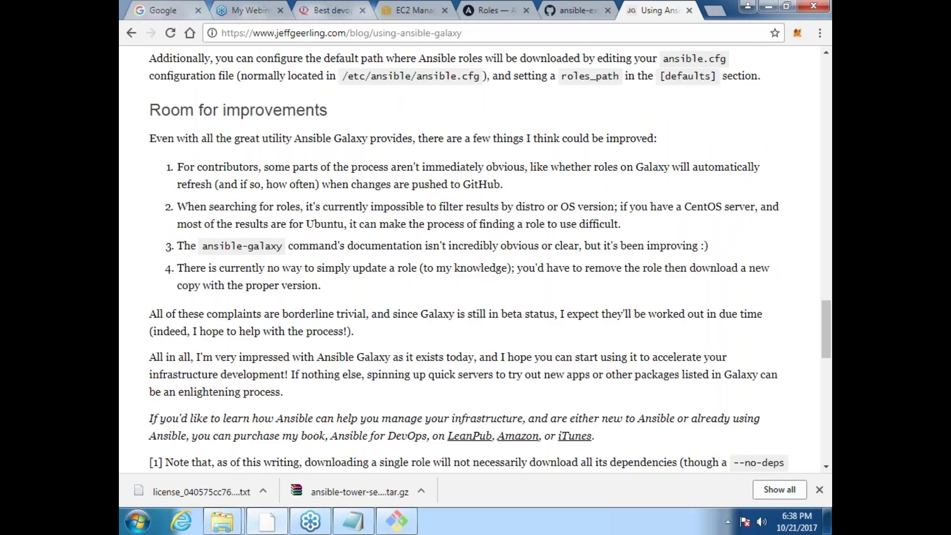
scroll(471, 258, "up", 4)
scroll(471, 258, "up", 1)
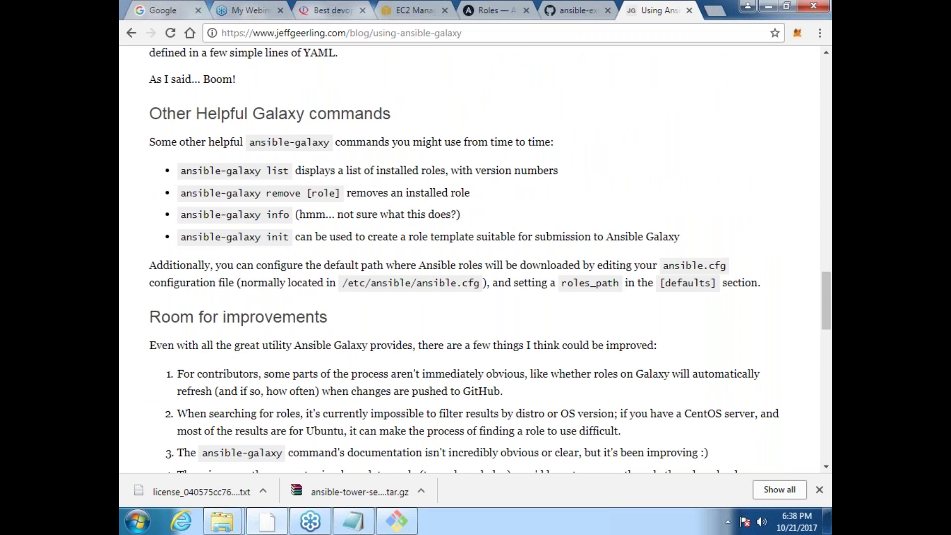
scroll(471, 258, "up", 7)
scroll(470, 257, "up", 1)
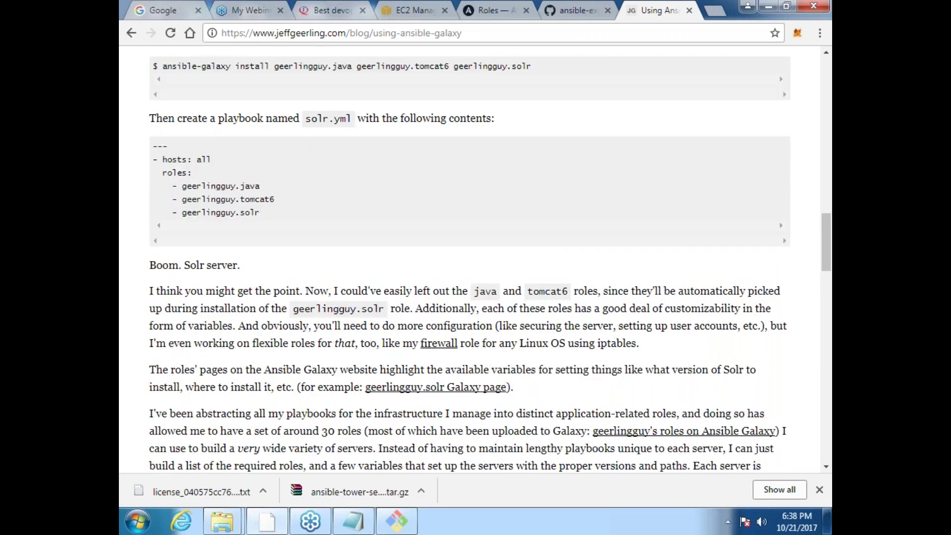
scroll(471, 257, "up", 8)
scroll(471, 258, "up", 7)
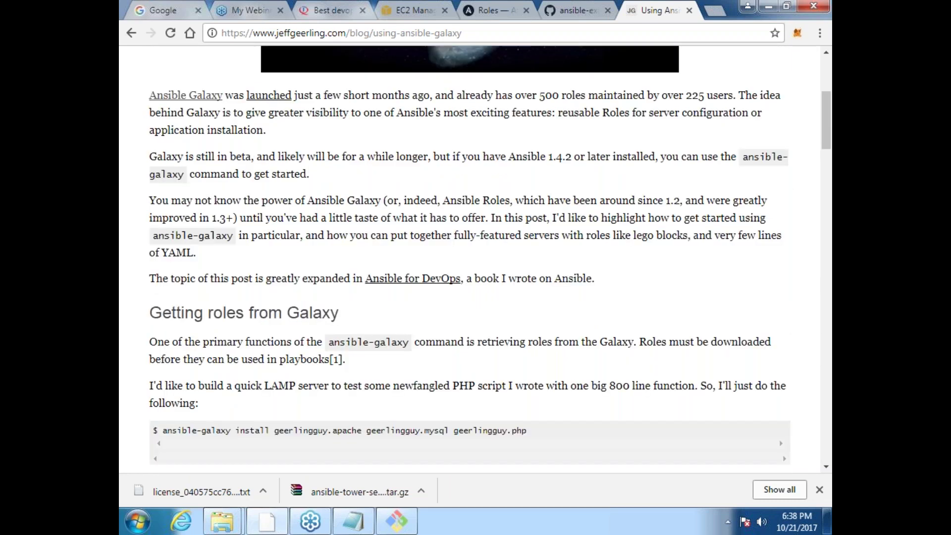
left_click(131, 33)
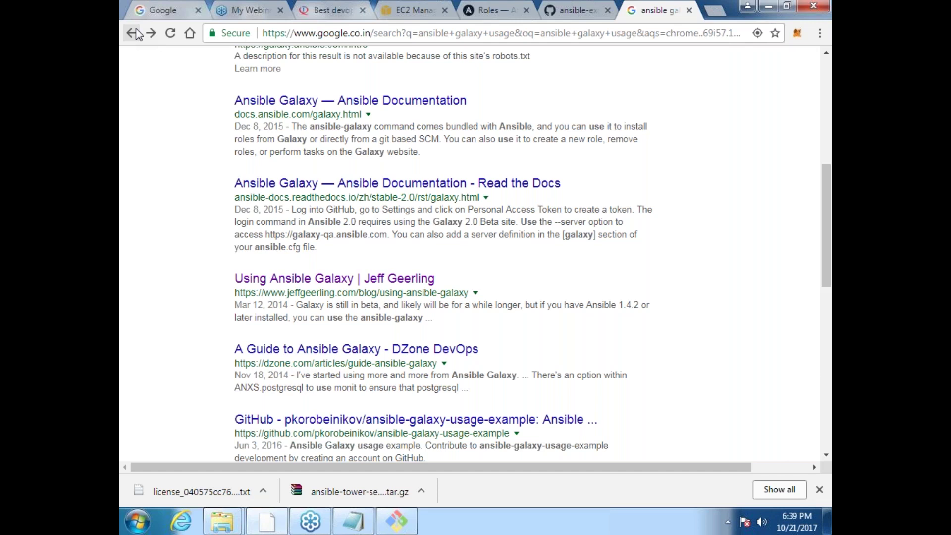
key("super+d")
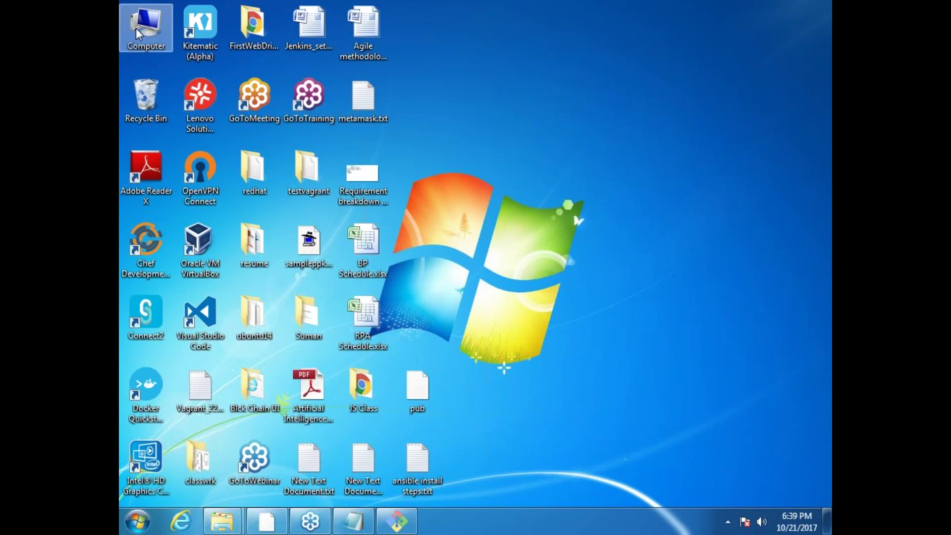
Step: Open D:\AsquareZone\AnsibleZone\ClassRoomRoles\lamp in Windows Explorer
double_click(136, 28)
double_click(533, 115)
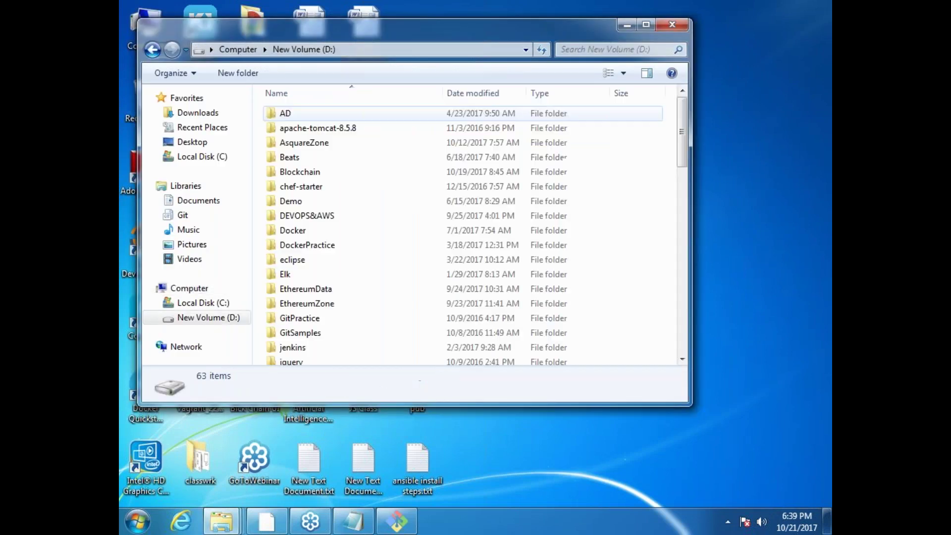
double_click(315, 145)
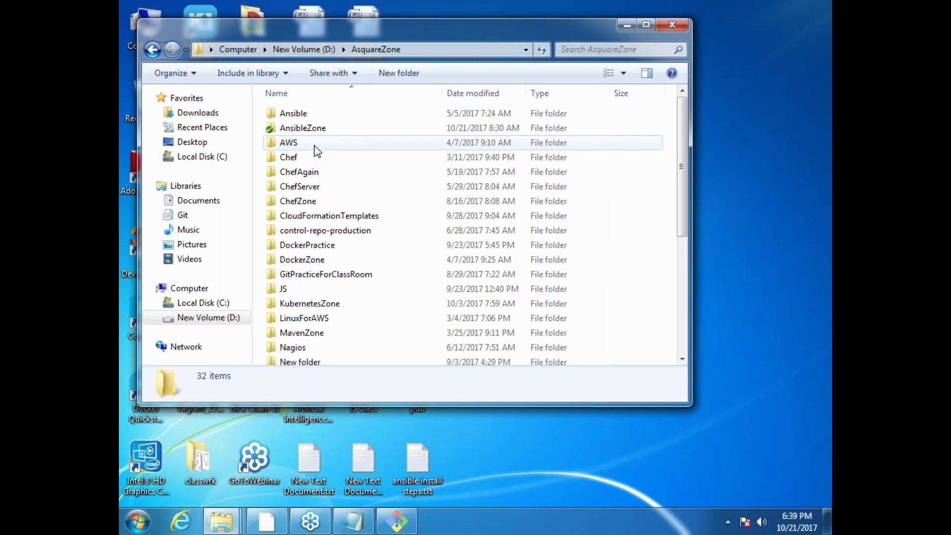
double_click(305, 128)
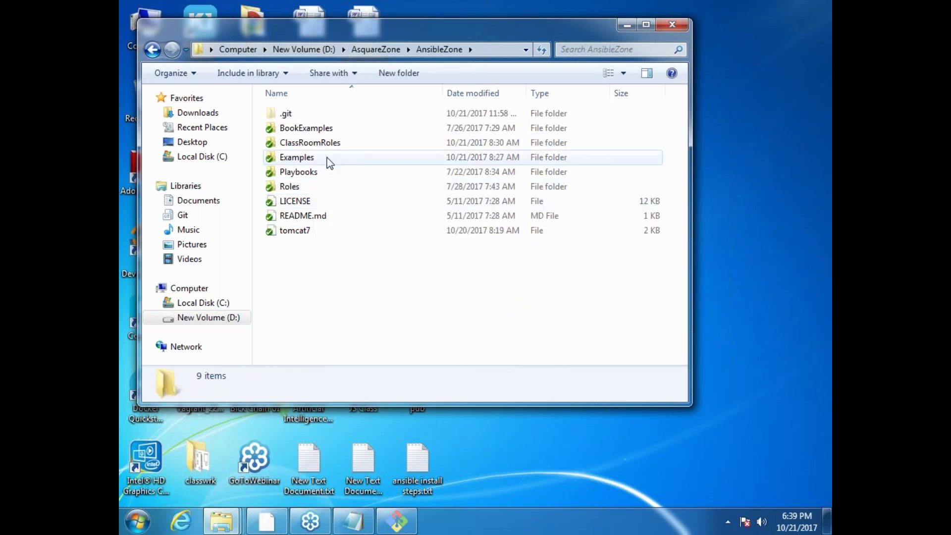
left_click(334, 149)
double_click(334, 148)
double_click(282, 114)
Step: Go into roles\apache\meta and bring up the context menu for main.yml
left_click(303, 172)
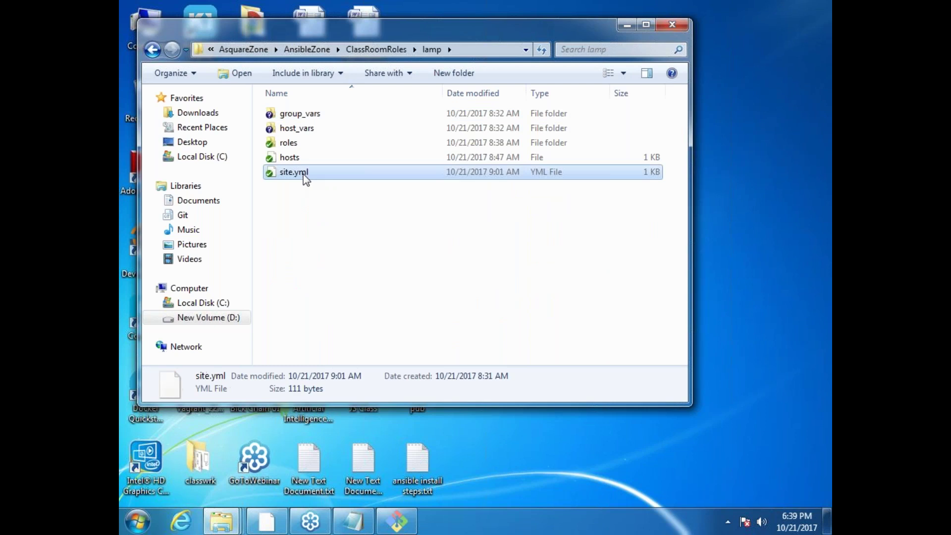
double_click(298, 143)
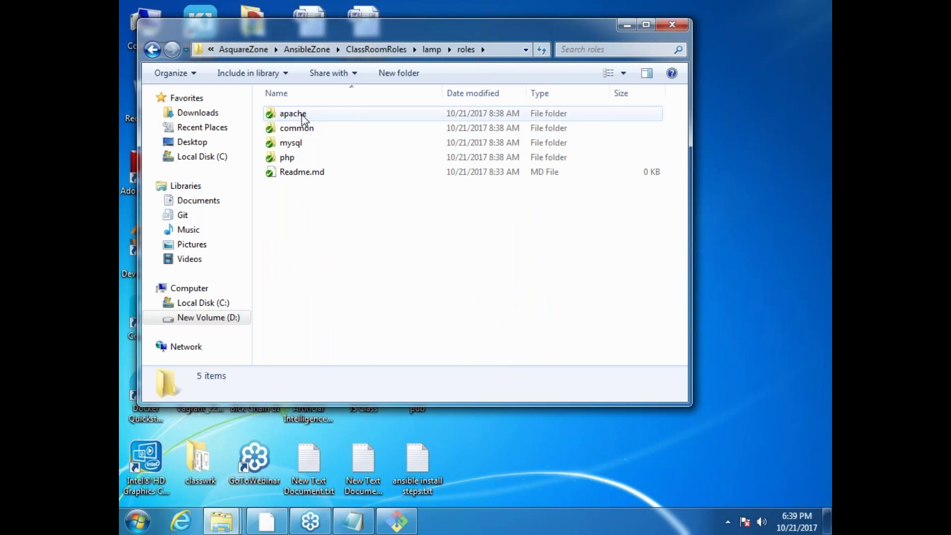
double_click(303, 117)
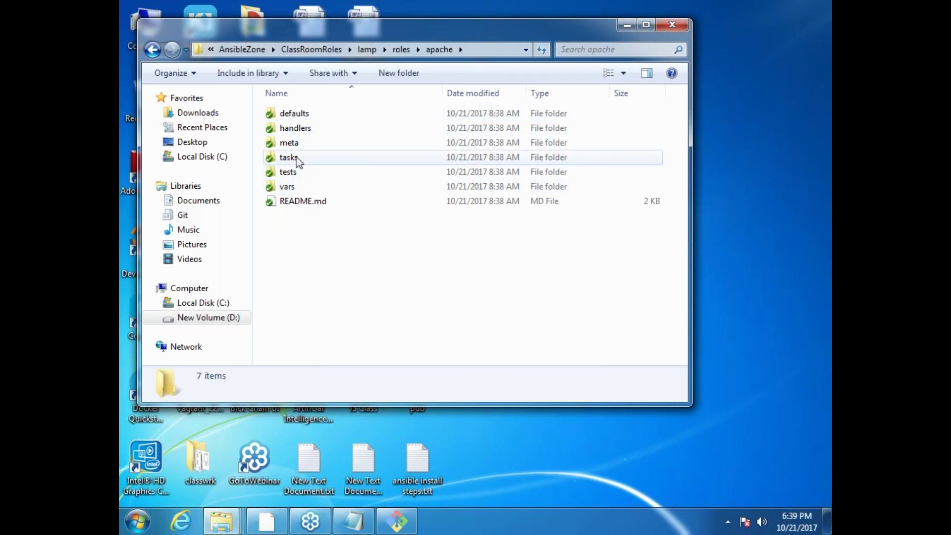
double_click(296, 145)
left_click(294, 116)
right_click(292, 117)
Step: Open main.yml in Notepad++ and delete the empty [] after dependencies: at the file's end
left_click(338, 142)
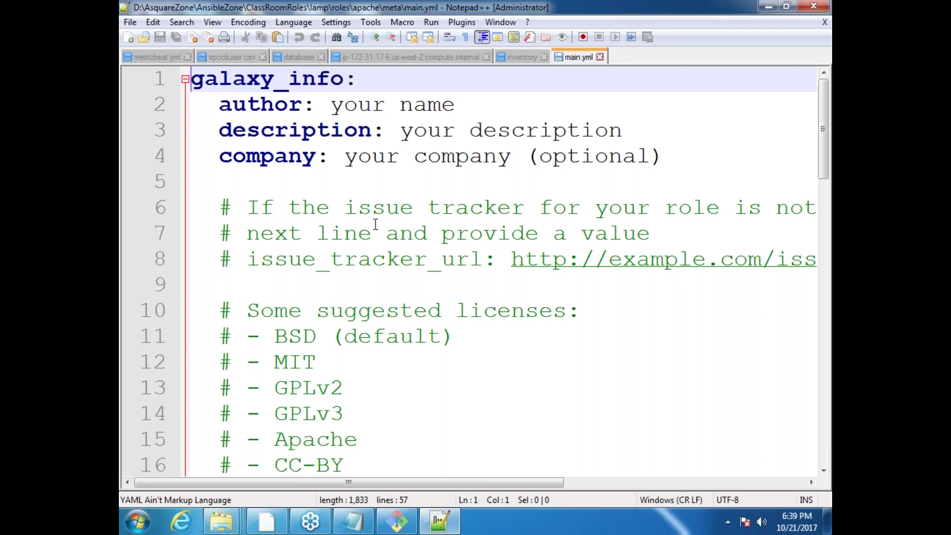
left_click(438, 362)
key("Down")
key("Down")
key("Down")
key("Down")
key("Down")
key("Down")
key("Down")
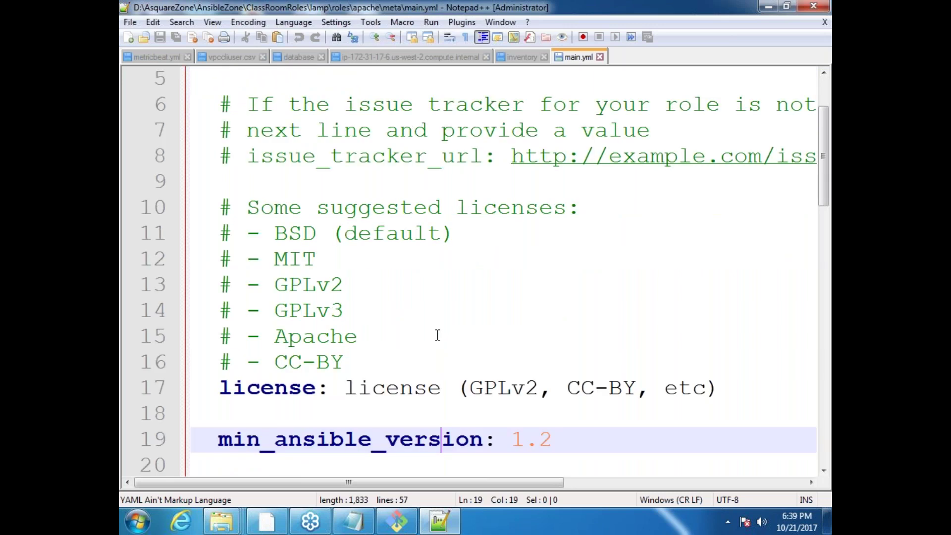
key("Down")
key("Down")
key("Down")
key("Down")
key("Down")
key("Down")
key("Down")
key("Down")
key("Down")
key("Down")
key("Down")
key("Down")
key("Down")
key("Down")
key("Down")
key("Up")
key("Up")
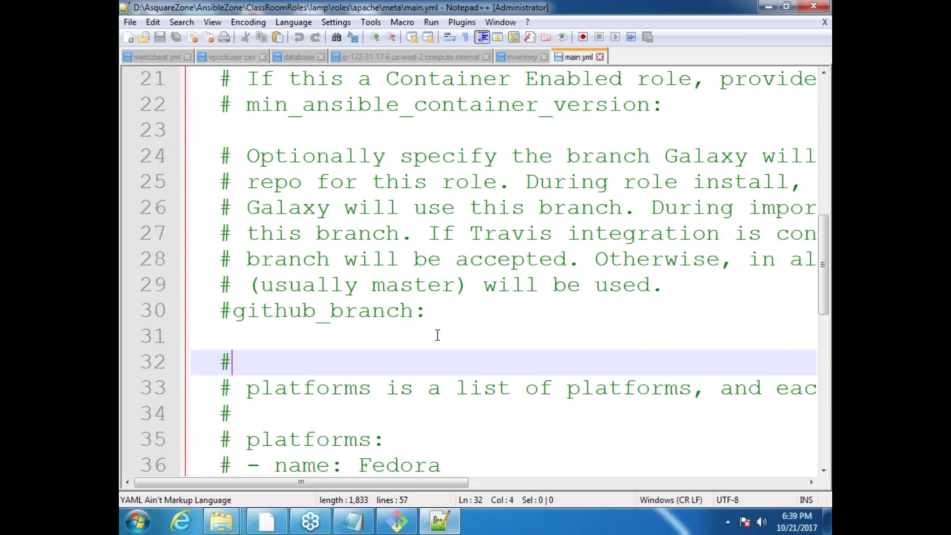
key("Up")
key("Up")
key("Up")
key("Up")
key("Up")
key("Up")
key("Up")
key("Up")
key("Up")
key("Up")
key("Up")
key("Up")
key("Up")
key("Up")
key("Up")
key("Up")
key("Up")
key("Down")
key("Down")
key("Down")
key("Down")
key("Down")
key("Down")
key("Down")
key("Down")
key("Down")
key("Down")
key("Down")
key("Down")
key("Down")
key("Down")
key("Down")
key("Down")
key("Down")
key("Down")
key("Down")
key("Down")
key("Down")
key("Down")
key("Down")
key("Down")
key("Down")
key("Down")
key("Down")
key("Down")
key("Down")
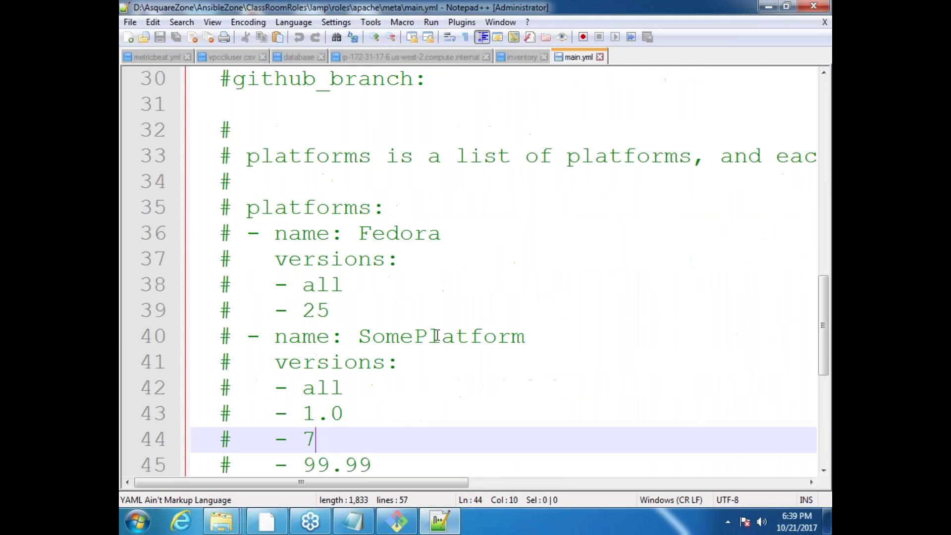
key("ctrl+End")
key("Up")
key("Up")
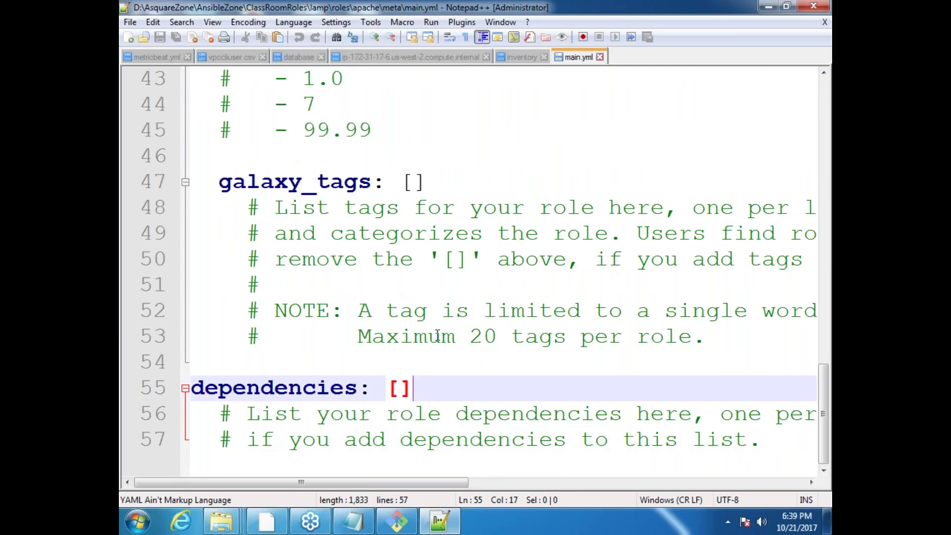
key("BackSpace")
key("BackSpace")
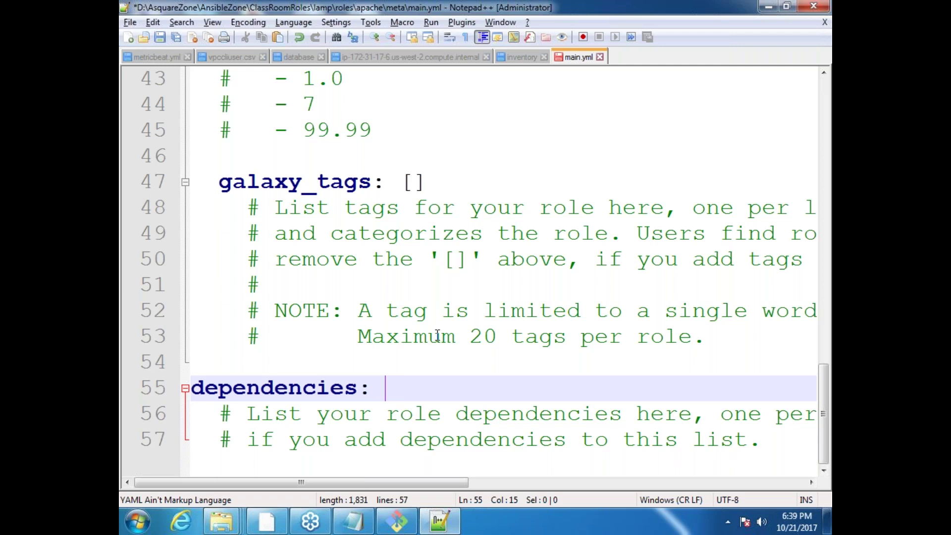
key("alt+Tab")
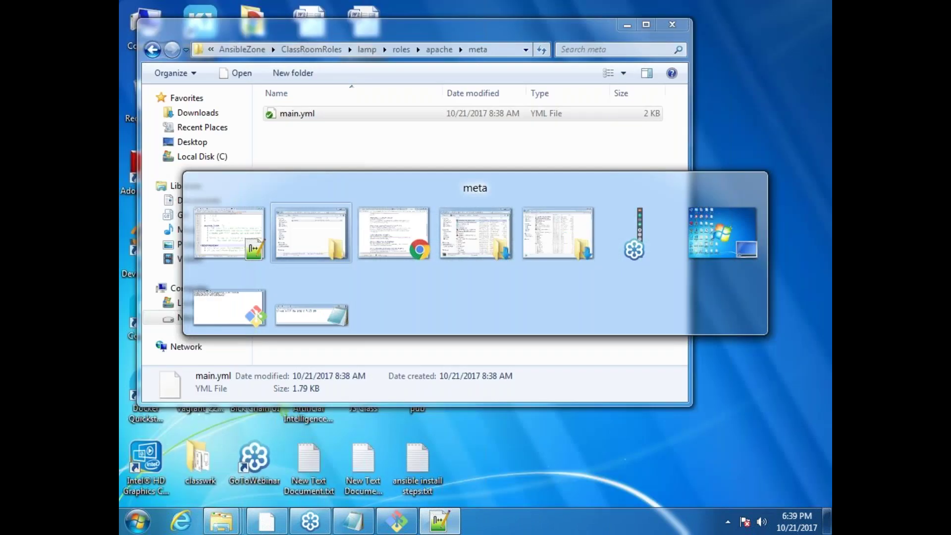
key("alt+shift+Tab")
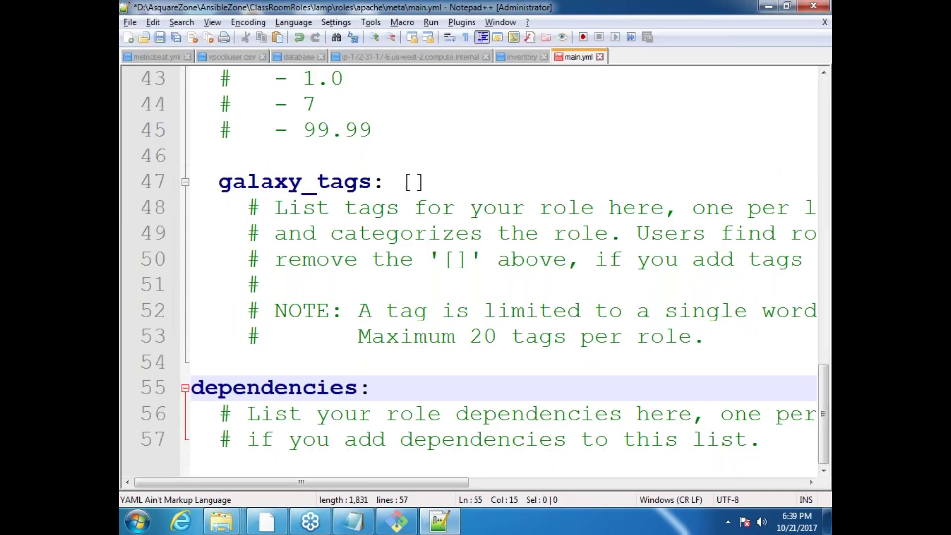
Step: Add a '- name: geerlinguy.java' dependency entry with a 'version:' line beneath it
key("Return")
type("- ")
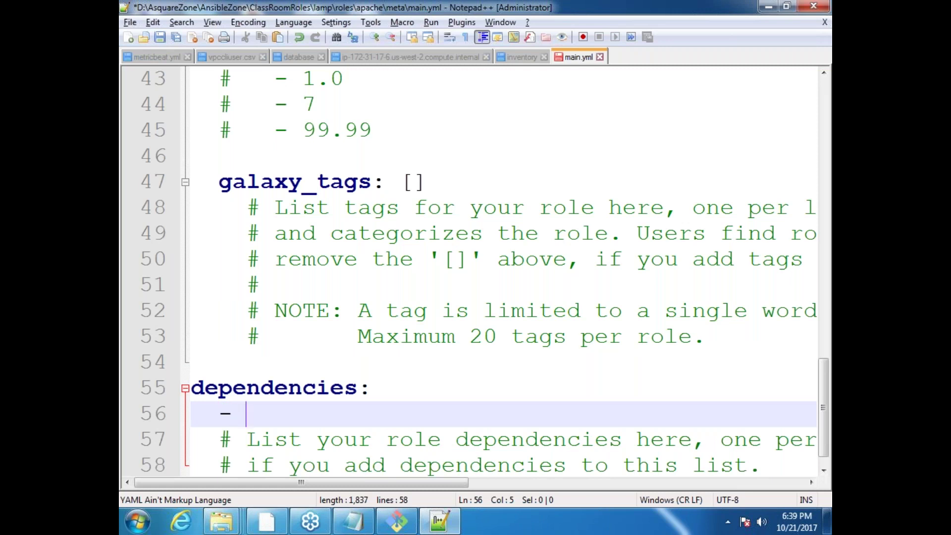
type("na")
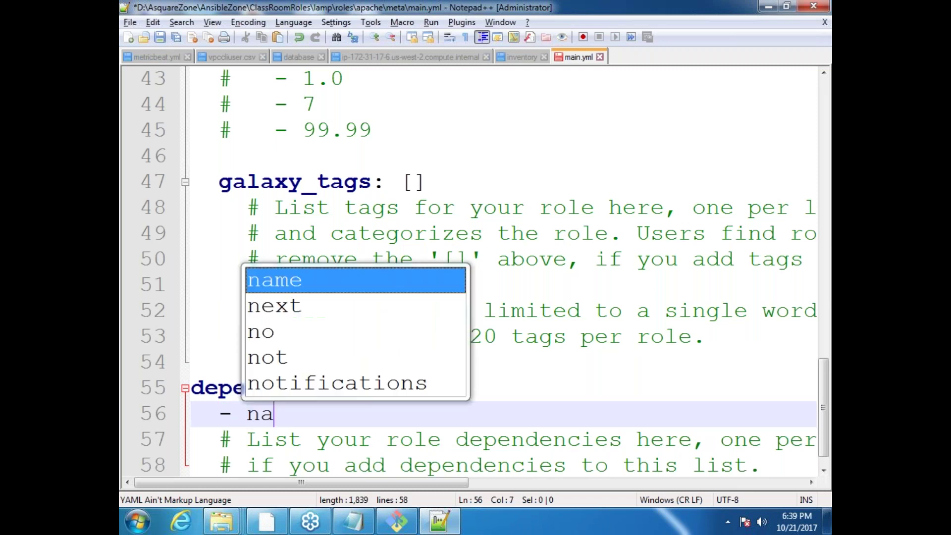
type("me: geerl")
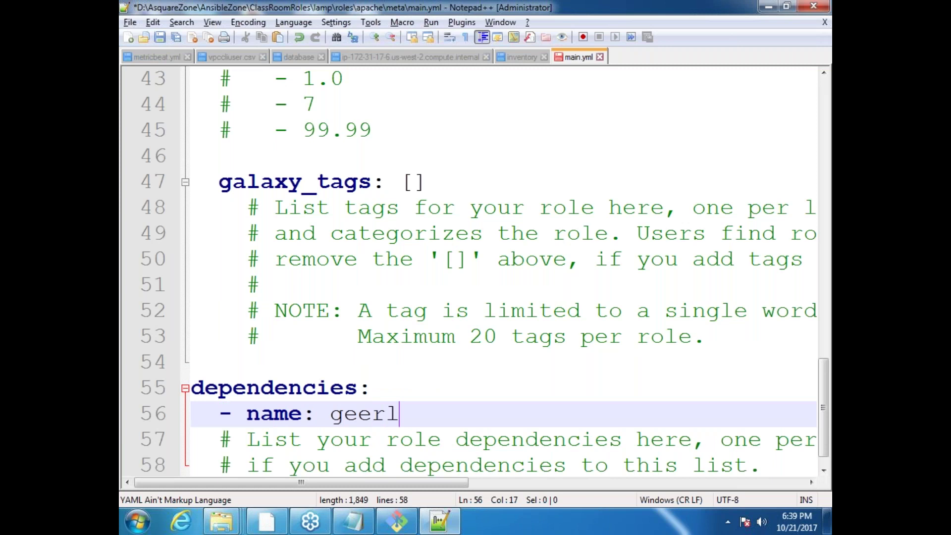
type("inguy.java")
key("Return")
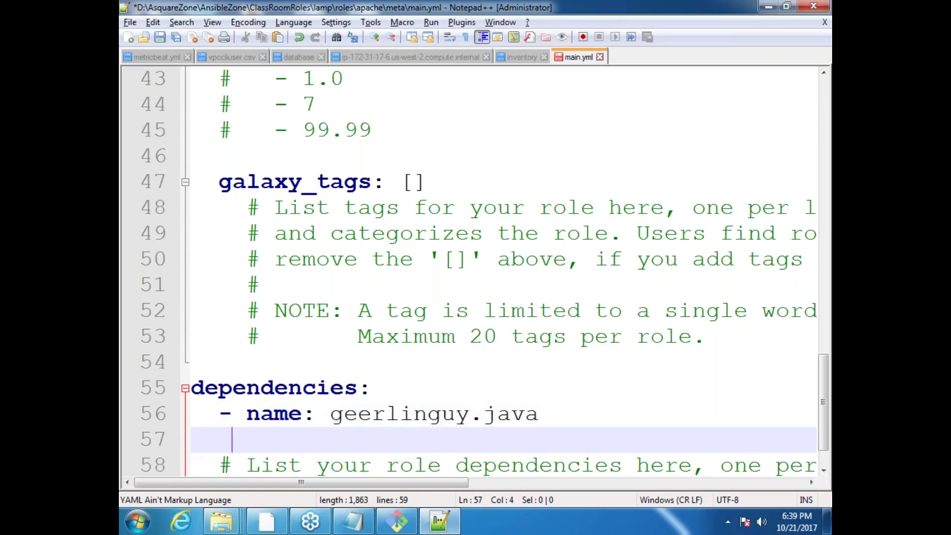
key("BackSpace")
type("version:")
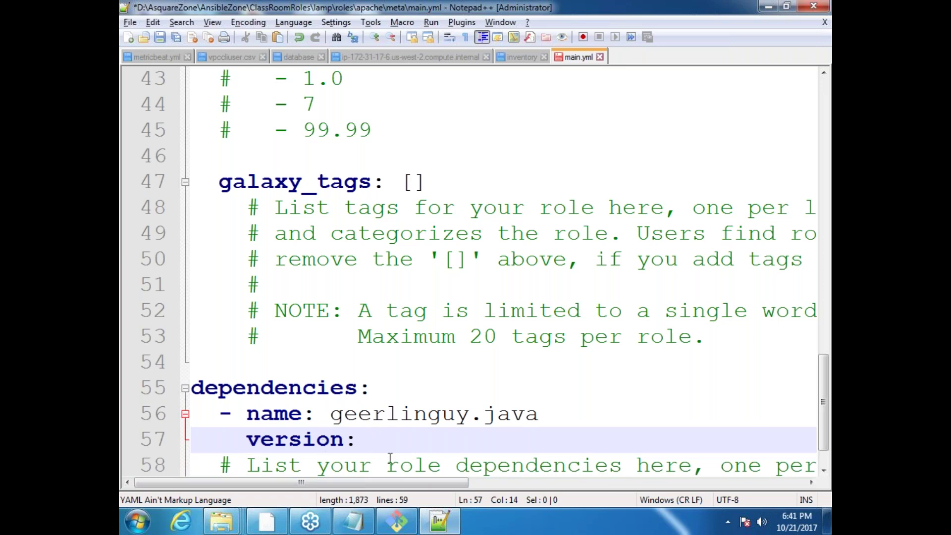
Step: Delete the geerlinguy.java dependency and its version line from main.yml, then save
left_click_drag(366, 436, 149, 419)
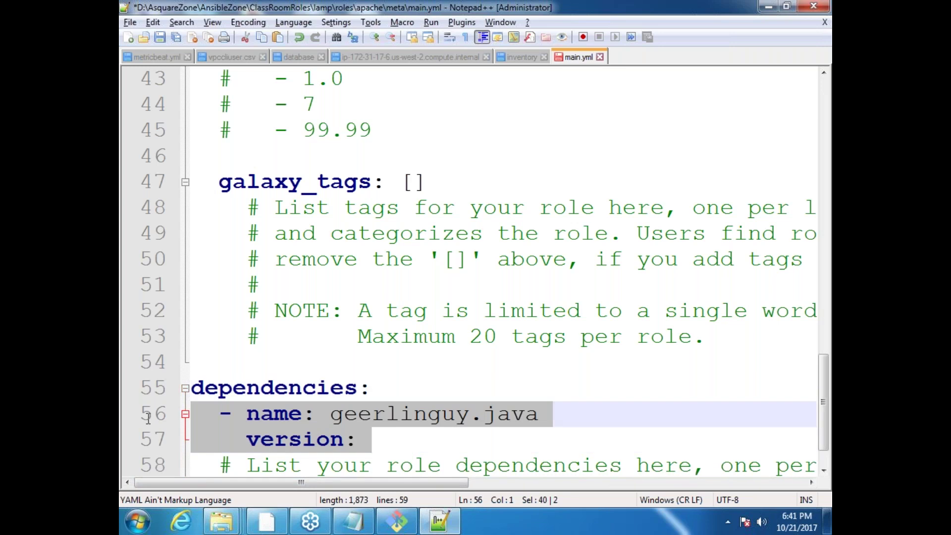
key("Delete")
key("ctrl+s")
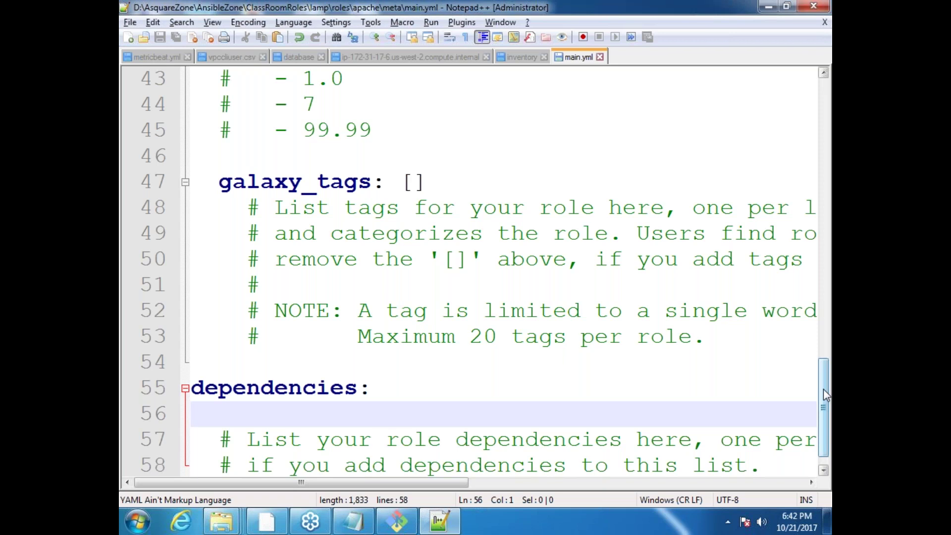
Step: Close Notepad++ with main.yml, returning to the apache role's meta folder
mouse_move(823, 389)
left_mouse_down()
mouse_move(827, 346)
mouse_move(826, 402)
left_mouse_up()
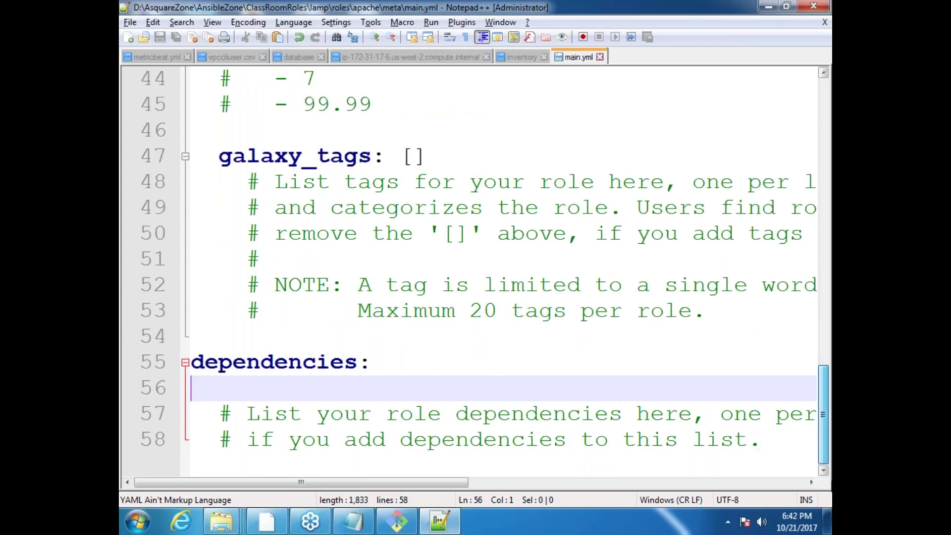
left_click(813, 8)
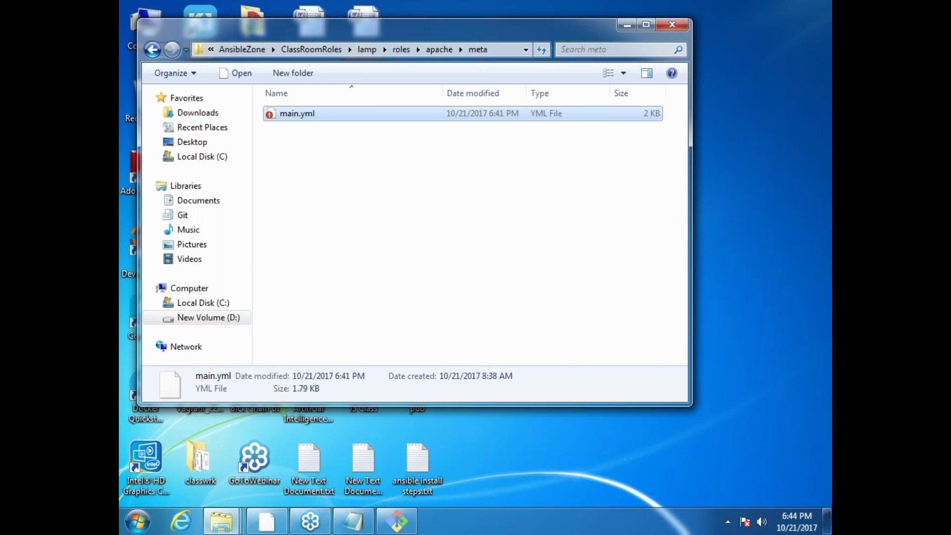
Step: Close the Explorer window showing the apache role's meta folder
left_click(666, 24)
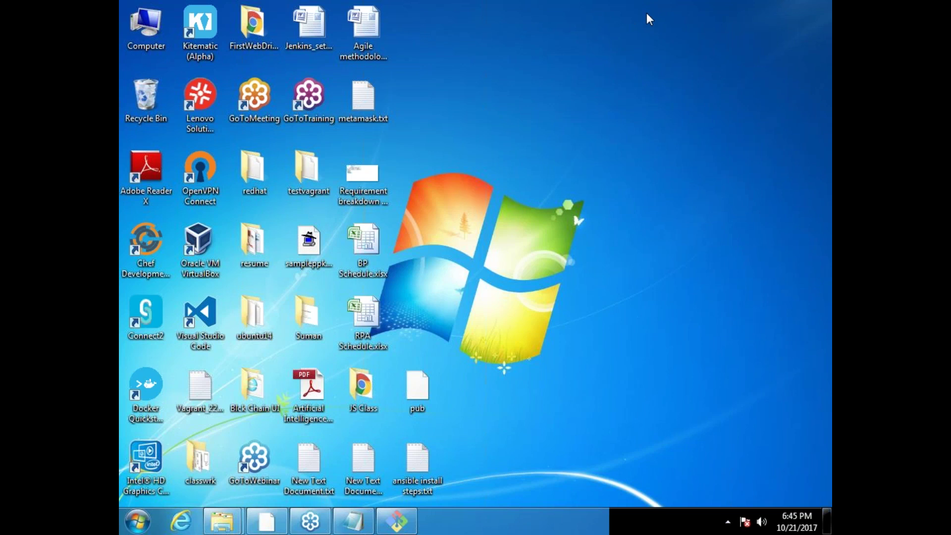
left_click(671, 129)
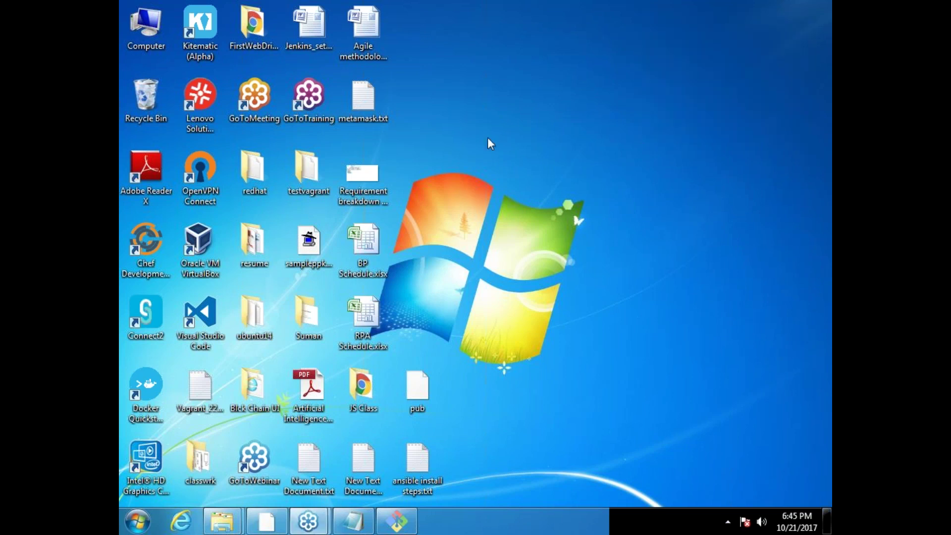